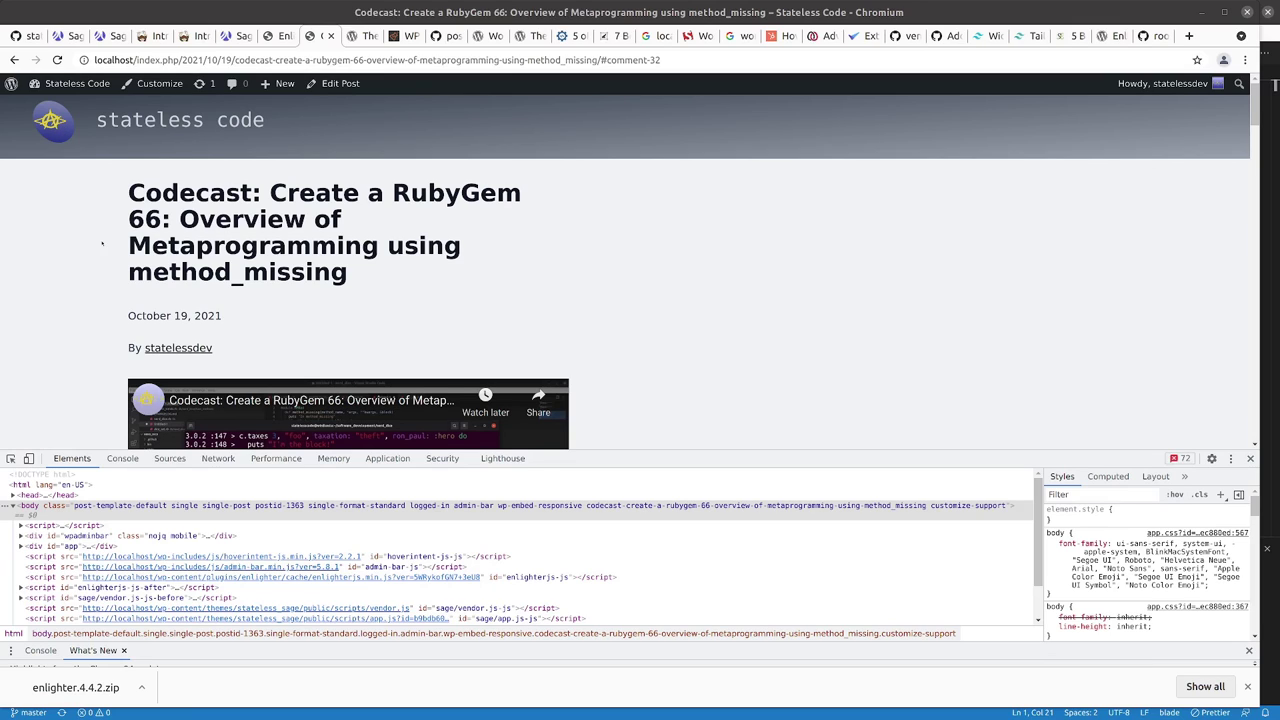
# Zoom the Codecast post to 200% and scroll through its header, video and caption, then back up.
pyautogui.hotkey('ctrl', '+')
pyautogui.hotkey('ctrl', '+')
pyautogui.hotkey('ctrl', '+')
pyautogui.hotkey('ctrl', '+')
pyautogui.hotkey('ctrl', '+')
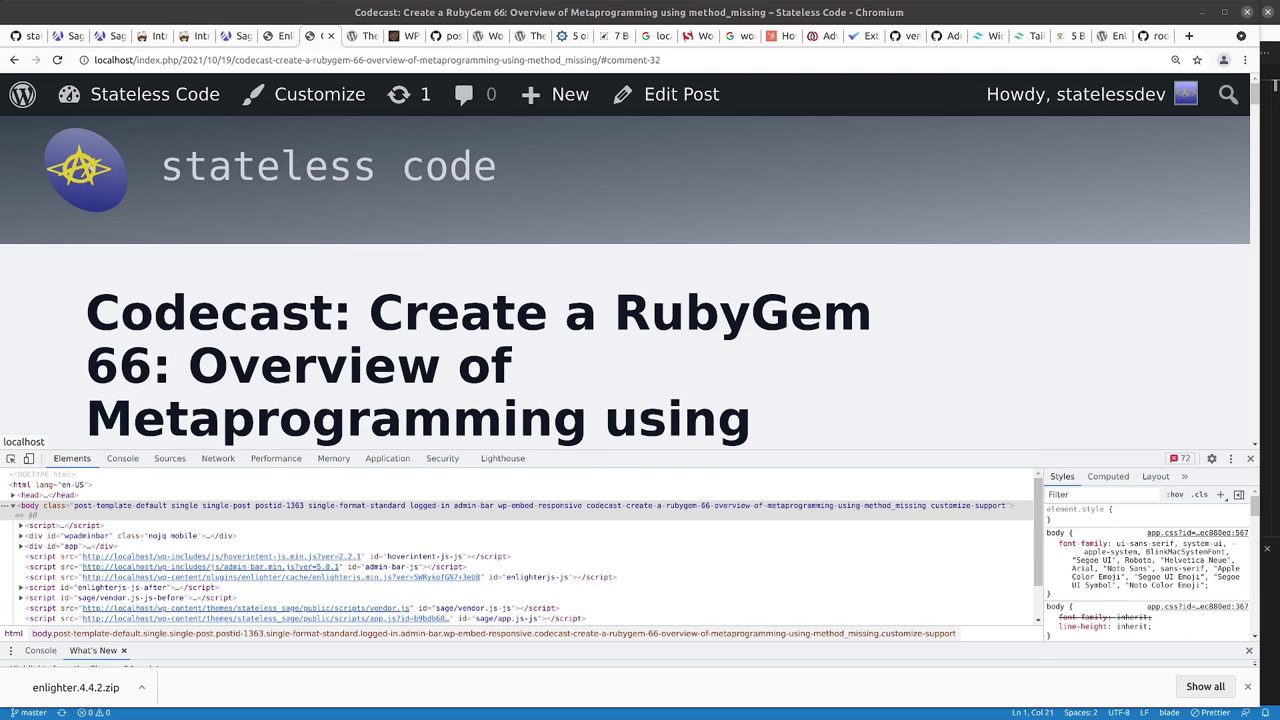
pyautogui.scroll(-5, 93, 174)
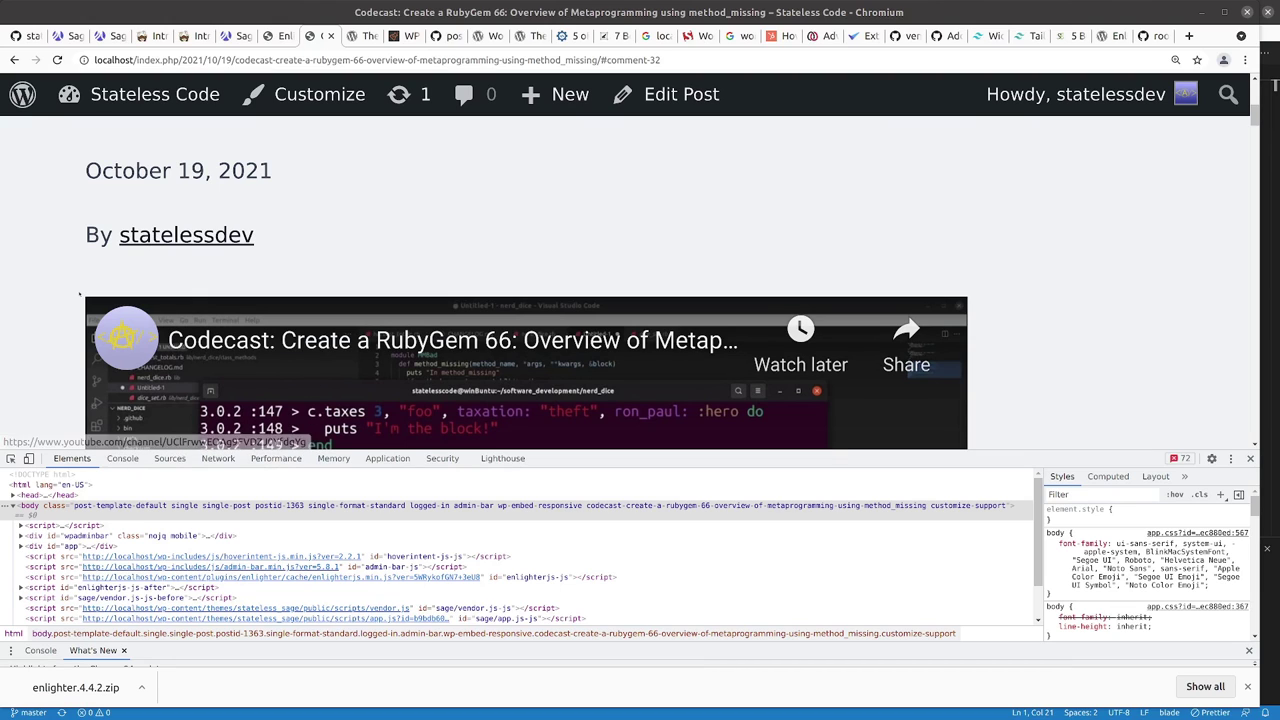
pyautogui.scroll(-5, 526, 280)
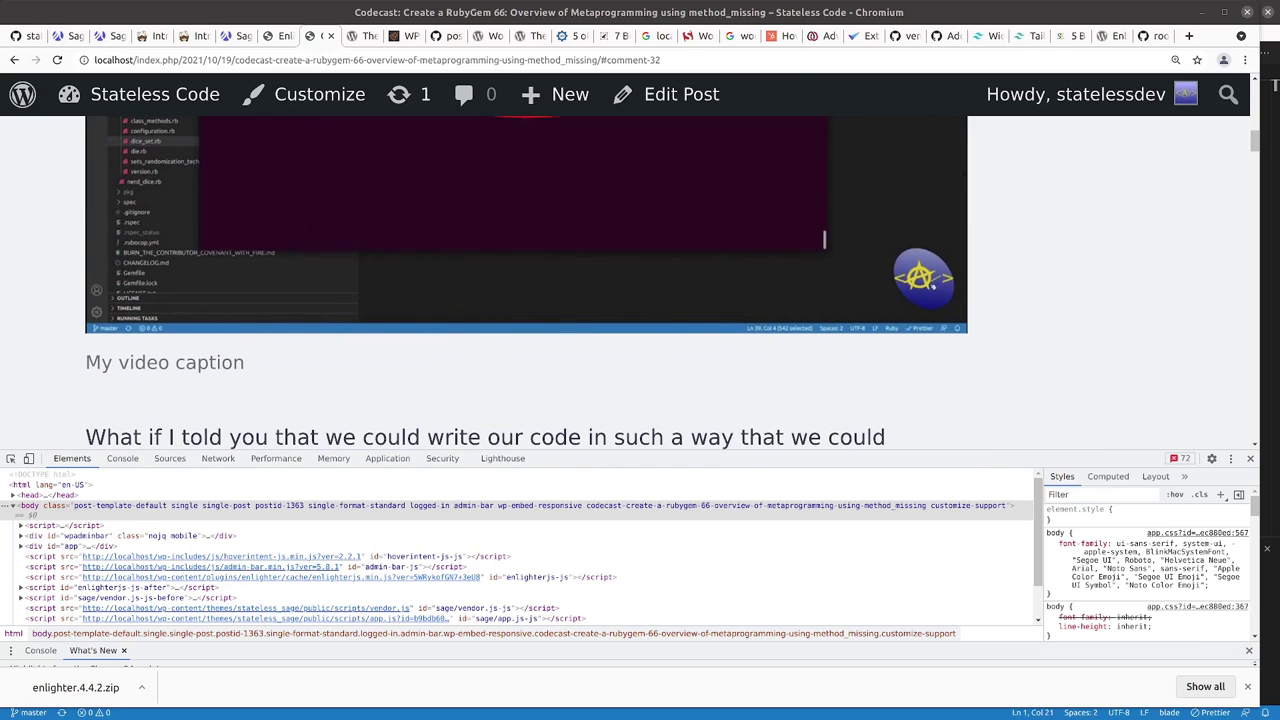
pyautogui.scroll(8, 349, 292)
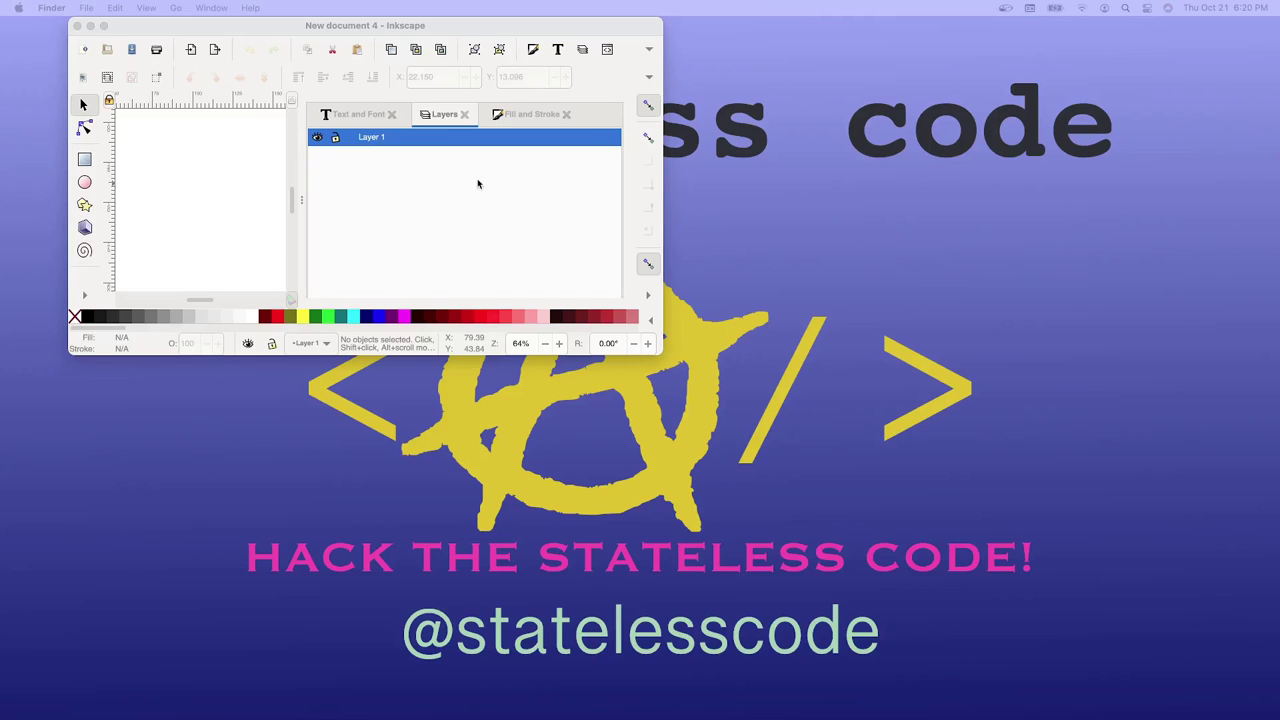
# Bring Inkscape forward and open stateless_logo_transparent.svg from StatelessCodeRebrand.
pyautogui.click(86, 8)
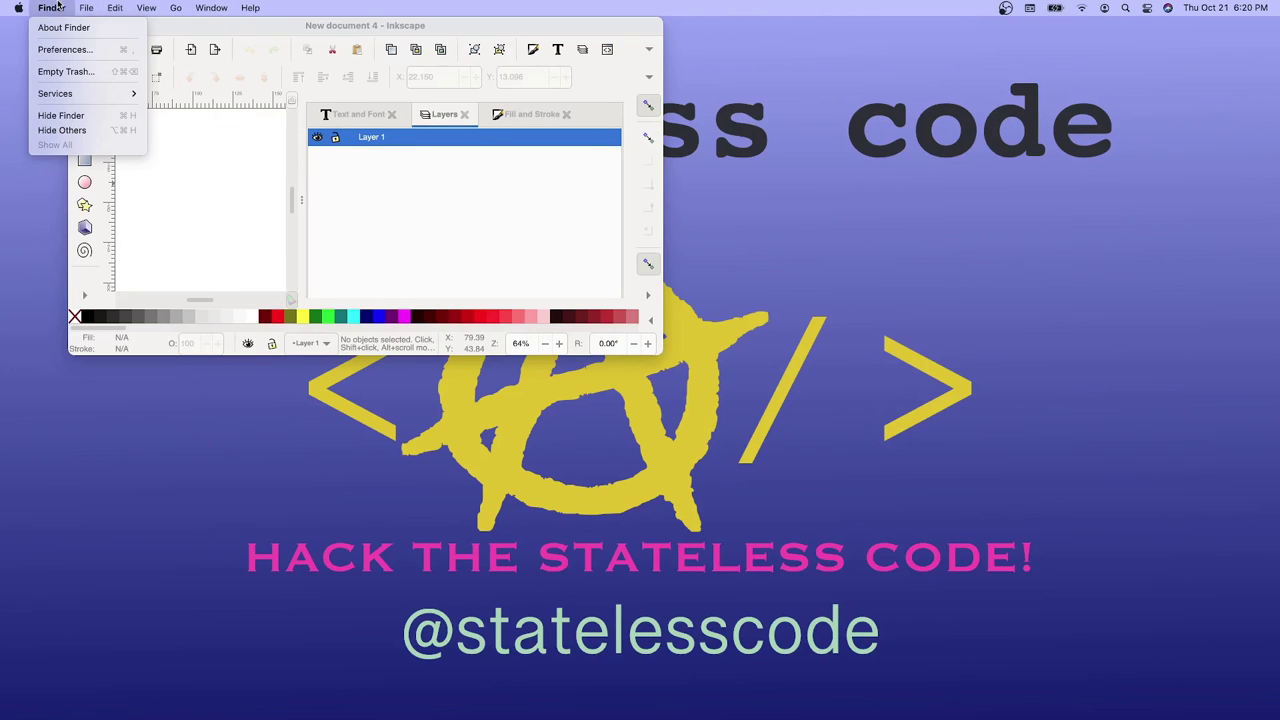
pyautogui.click(250, 30)
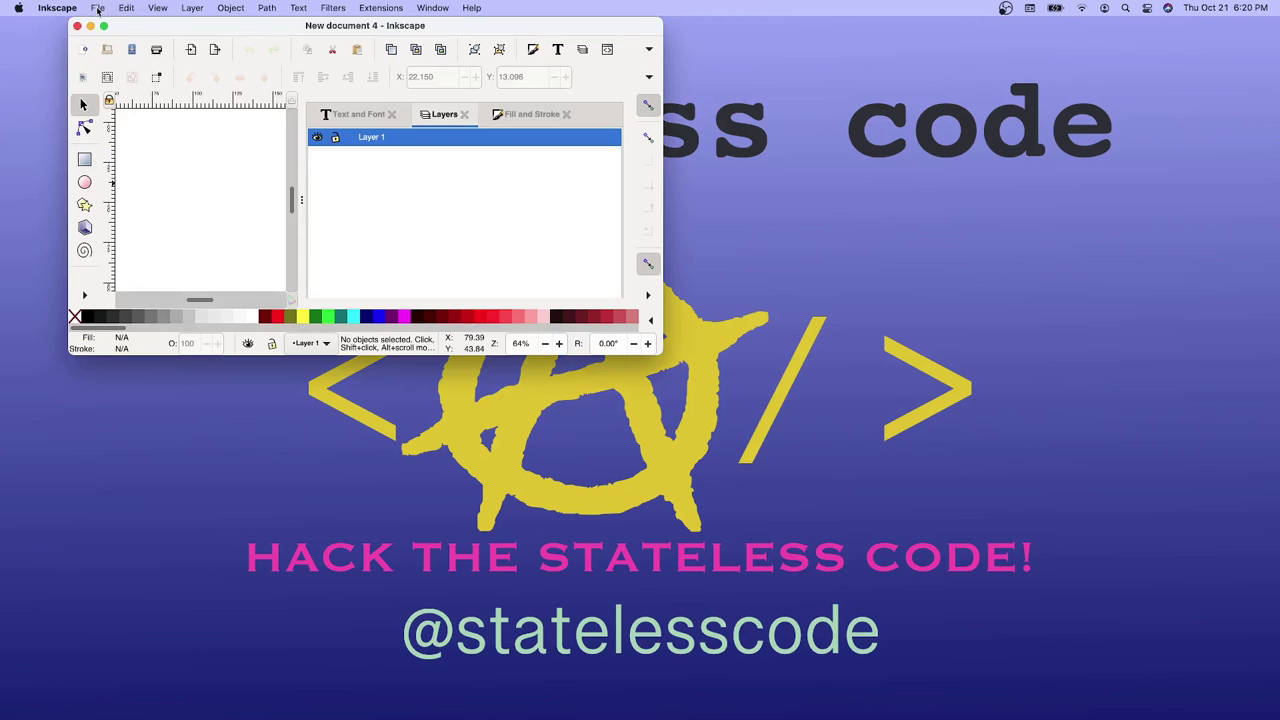
pyautogui.click(97, 9)
pyautogui.click(102, 60)
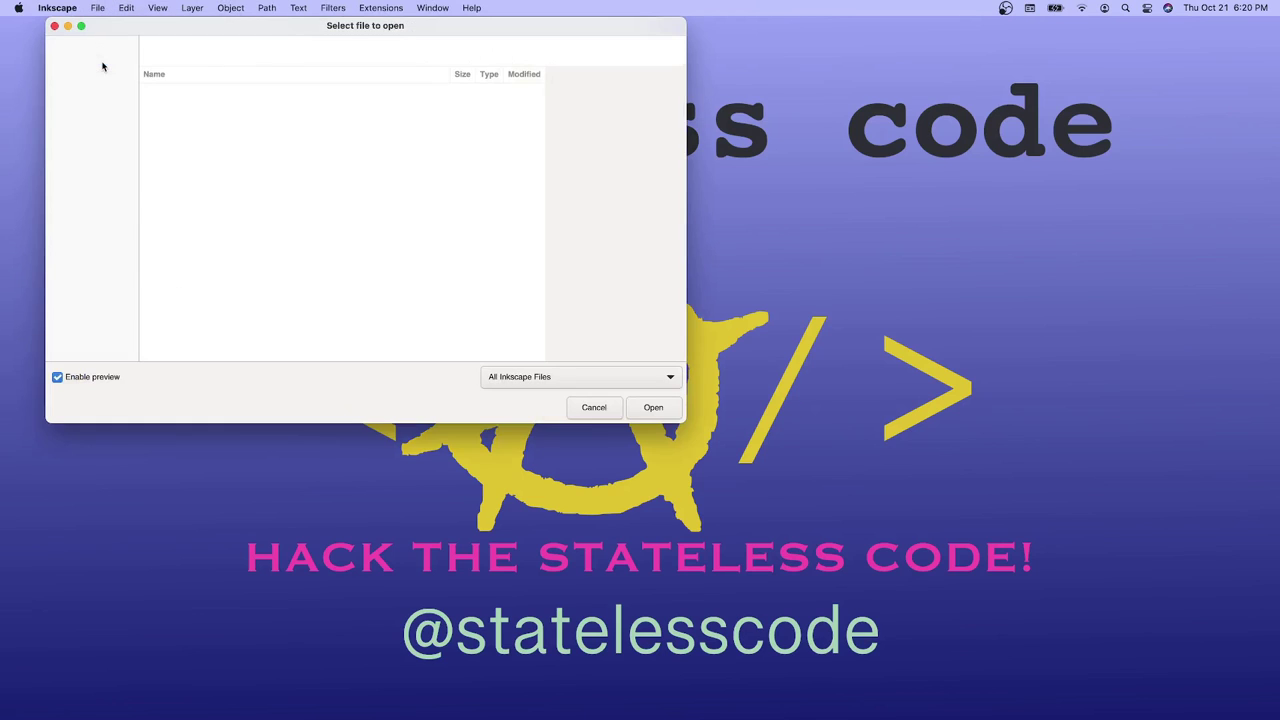
pyautogui.click(237, 234)
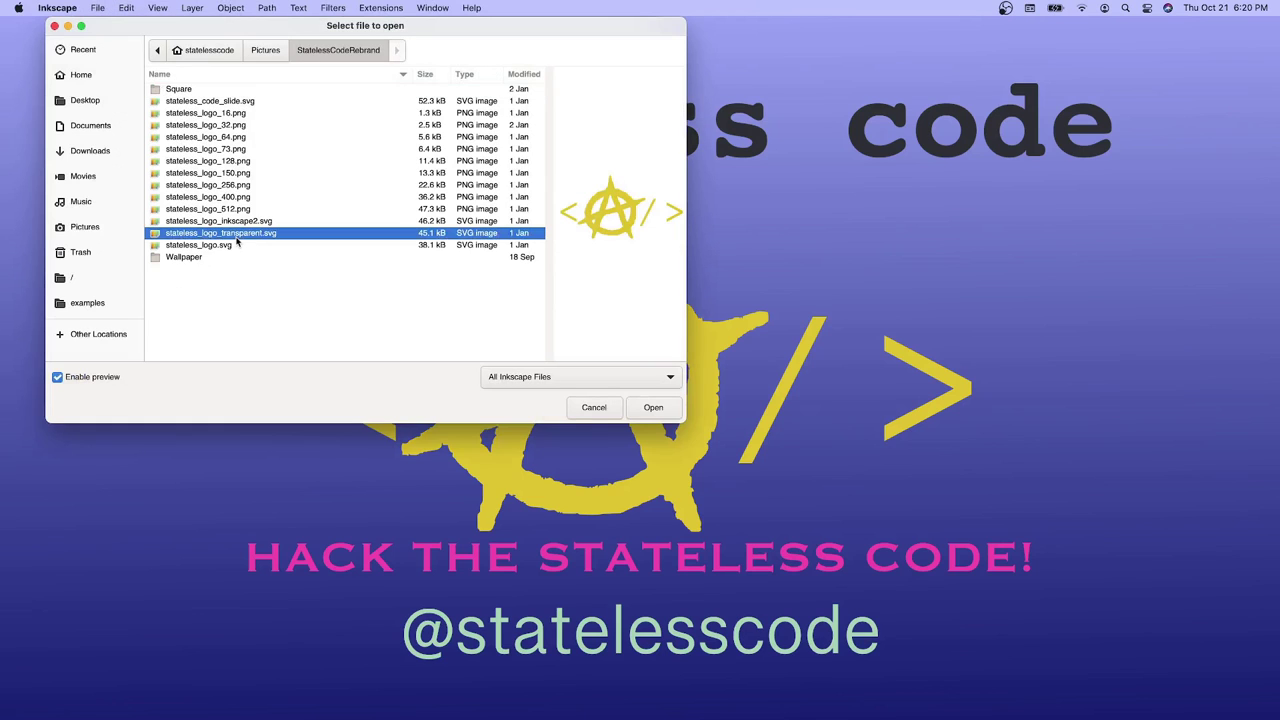
pyautogui.click(650, 407)
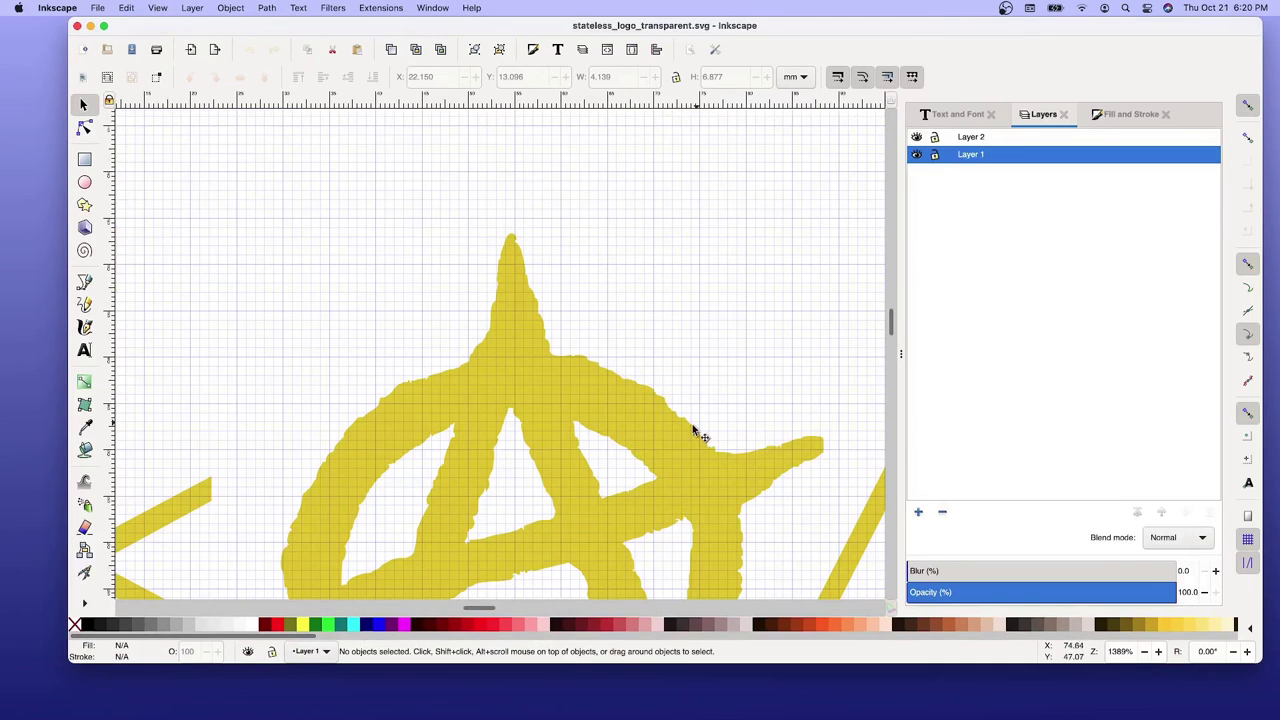
# Toggle Layer 1 and Layer 2 visibility, leave Layer 2 hidden, and select the < / > text.
pyautogui.scroll(-3, 704, 388)
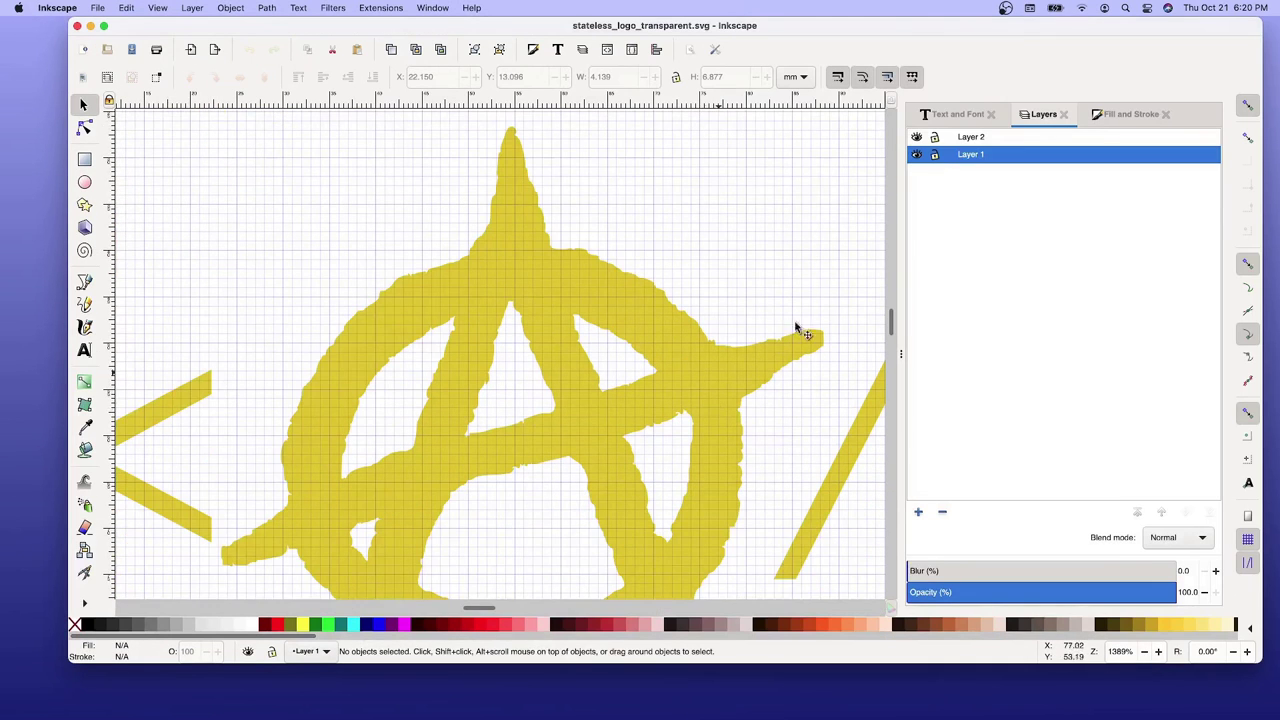
pyautogui.click(917, 155)
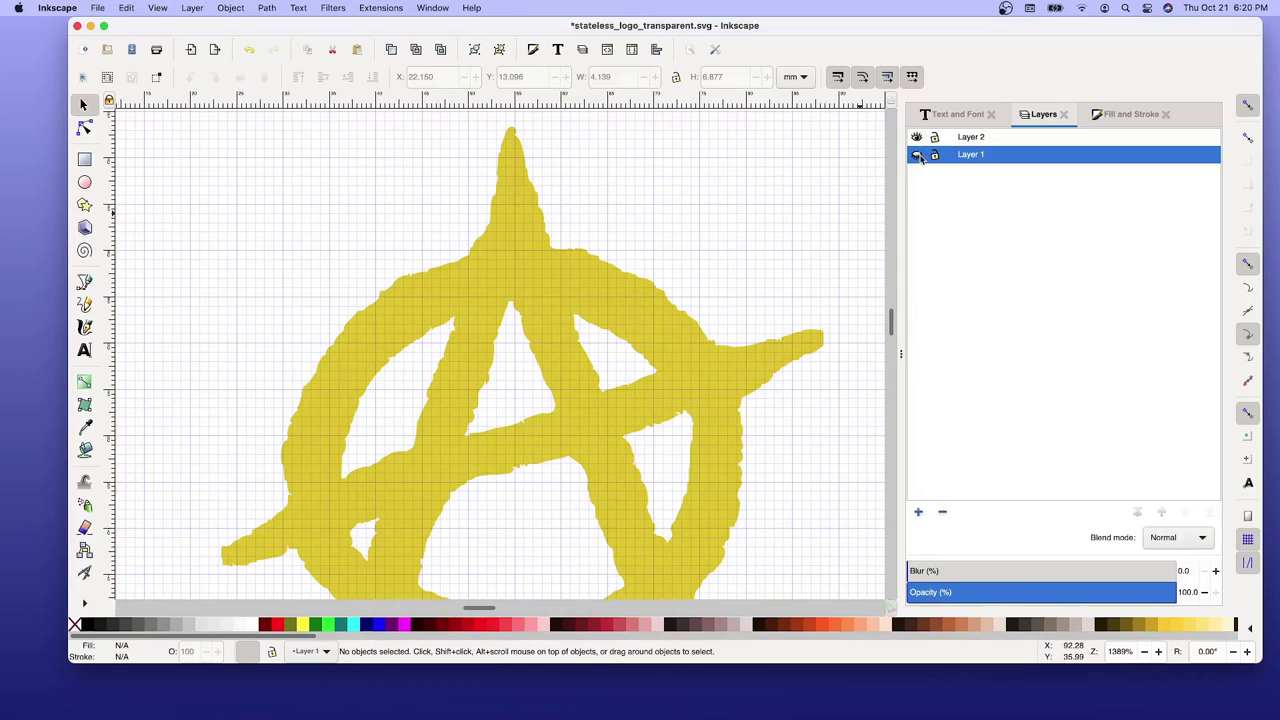
pyautogui.click(918, 155)
pyautogui.click(916, 137)
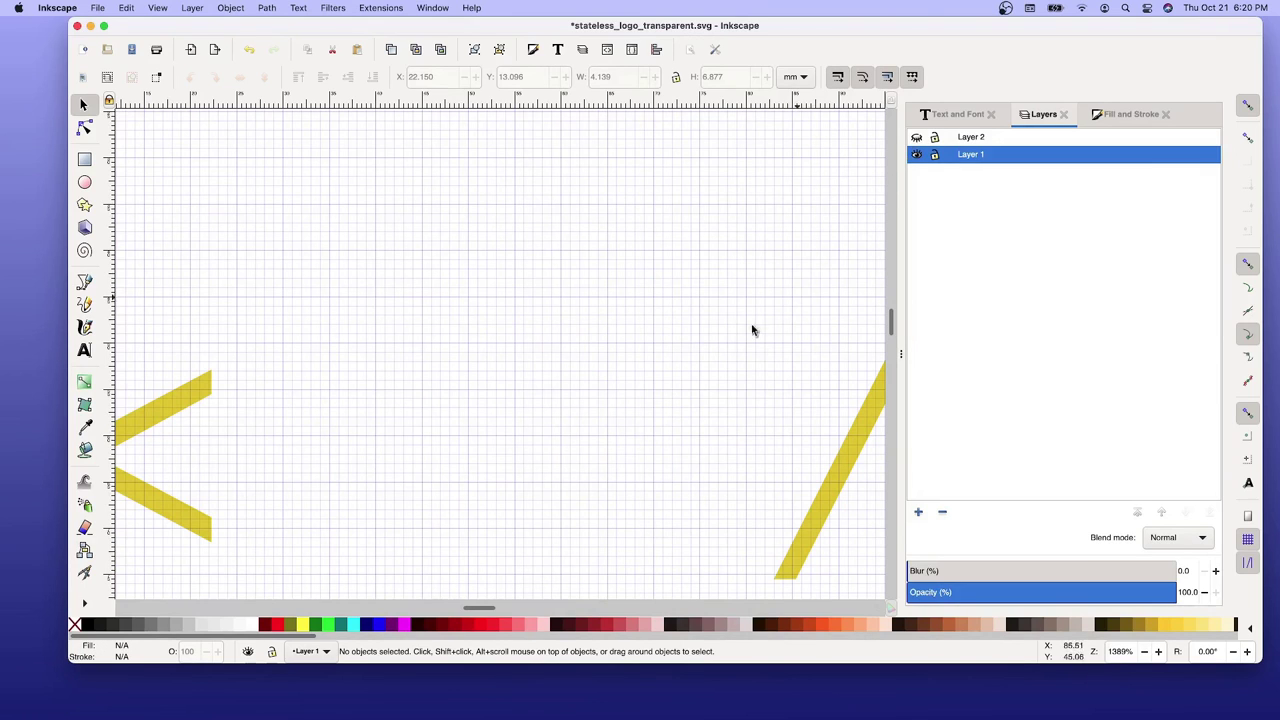
pyautogui.scroll(-1, 614, 346)
pyautogui.scroll(-1, 614, 346)
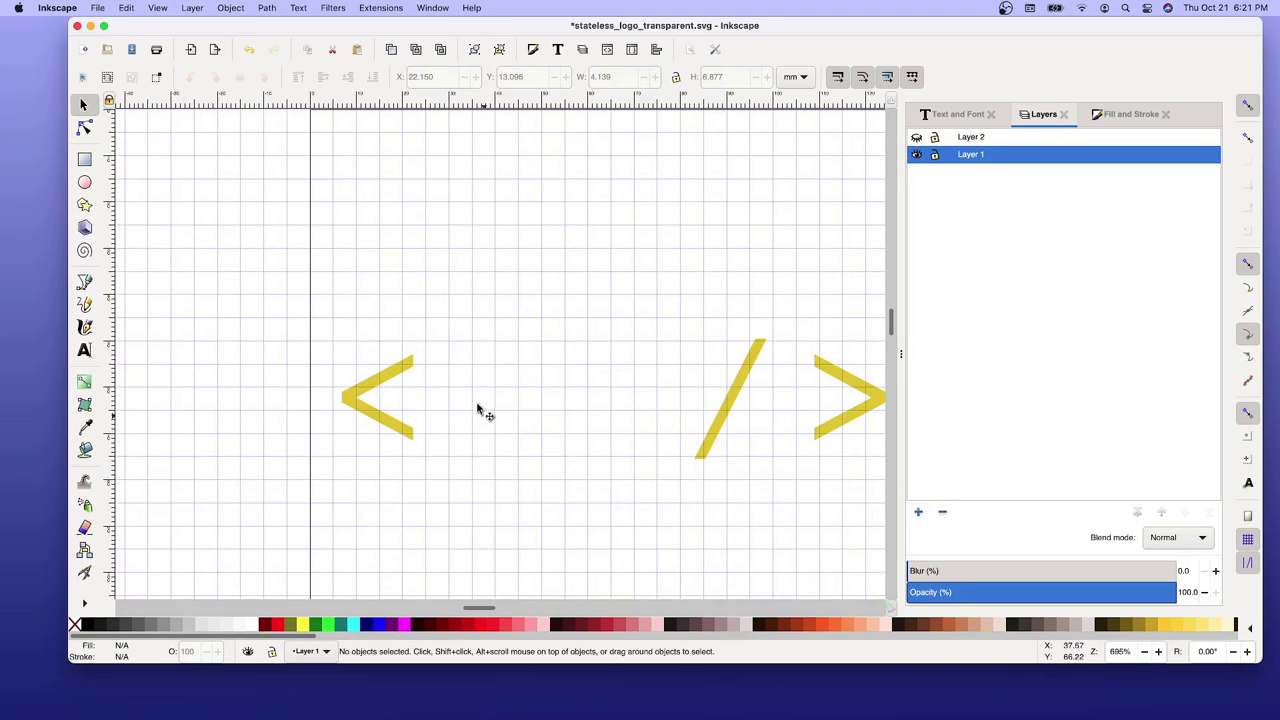
pyautogui.click(917, 138)
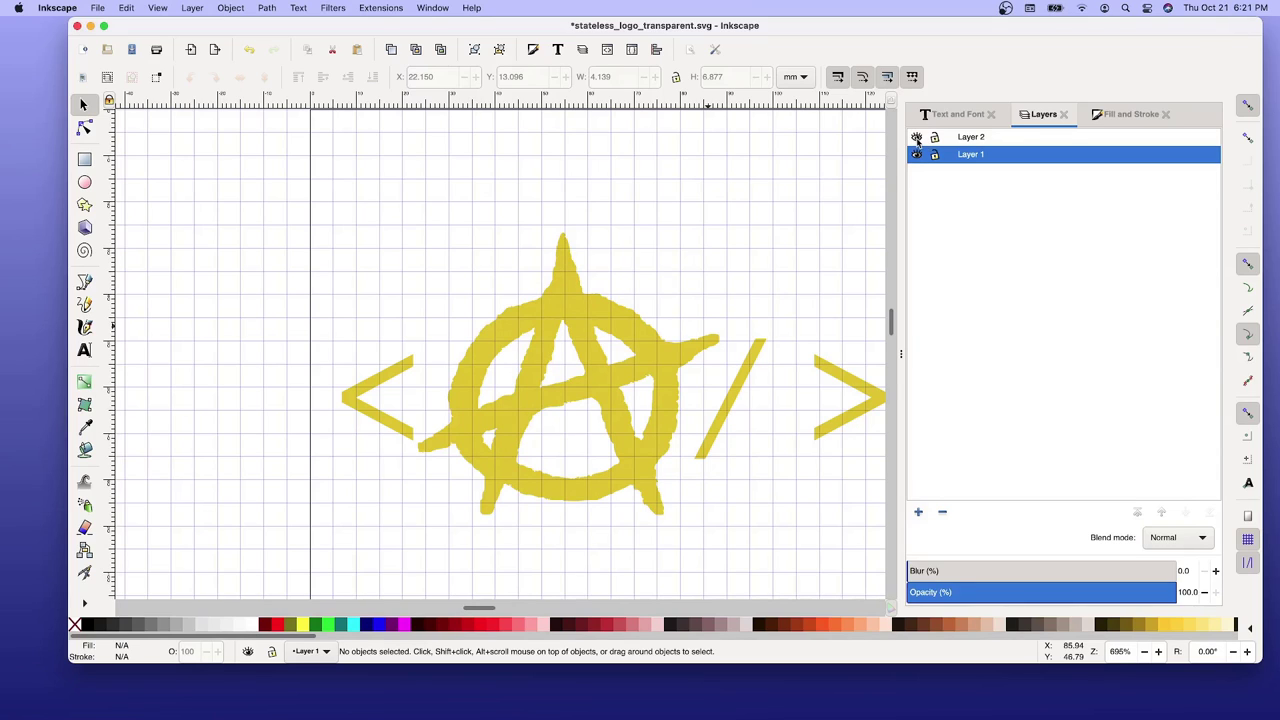
pyautogui.click(916, 138)
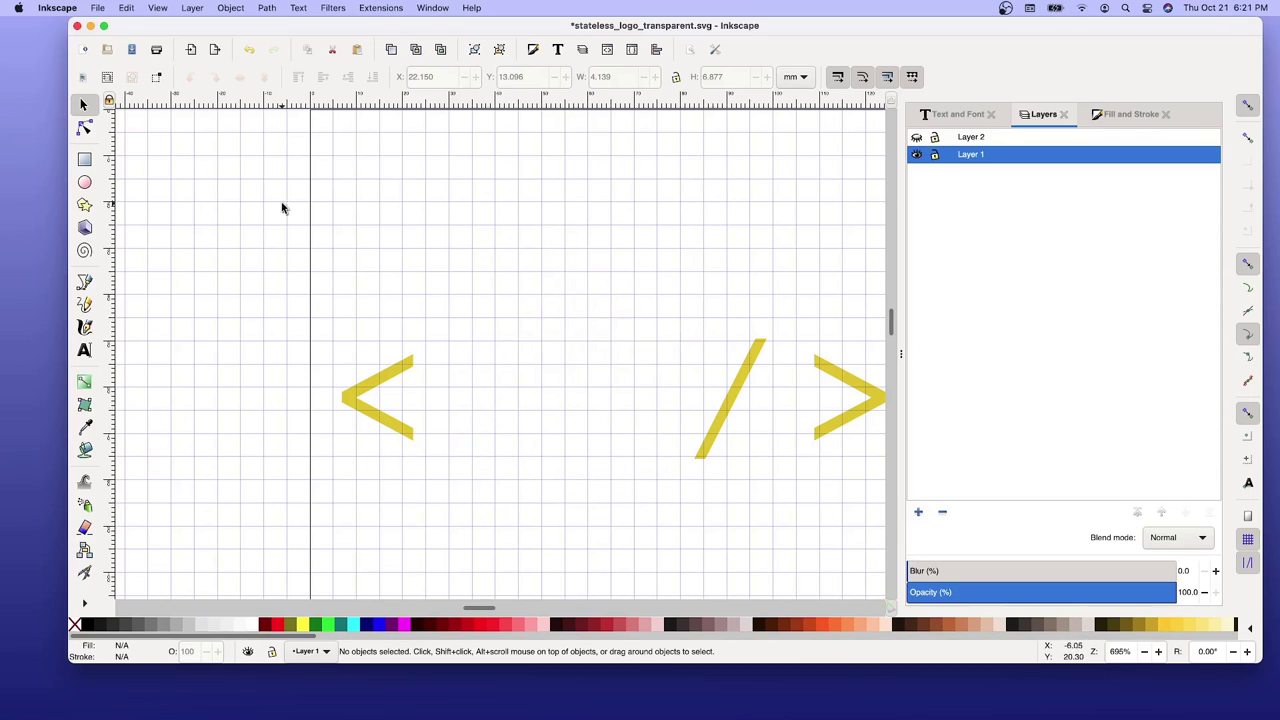
pyautogui.click(416, 392)
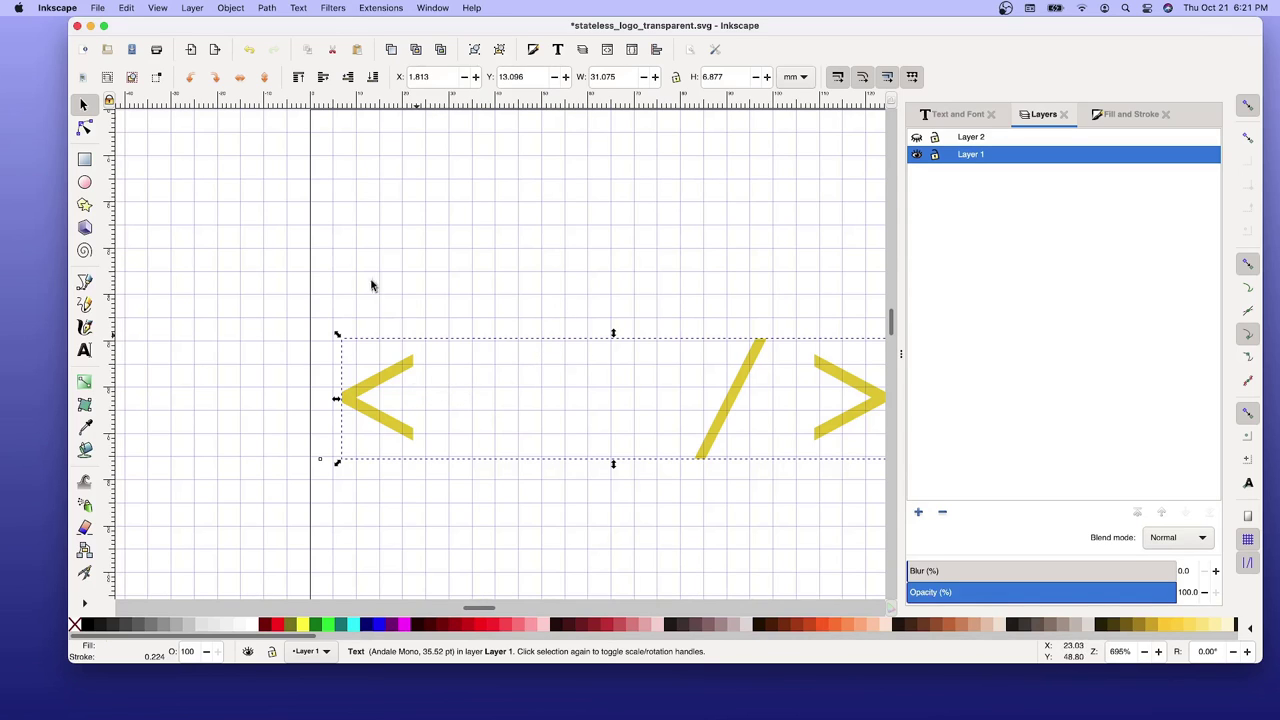
# Convert the < / > text with Path > Object to Path and ungroup it into three paths.
pyautogui.click(298, 8)
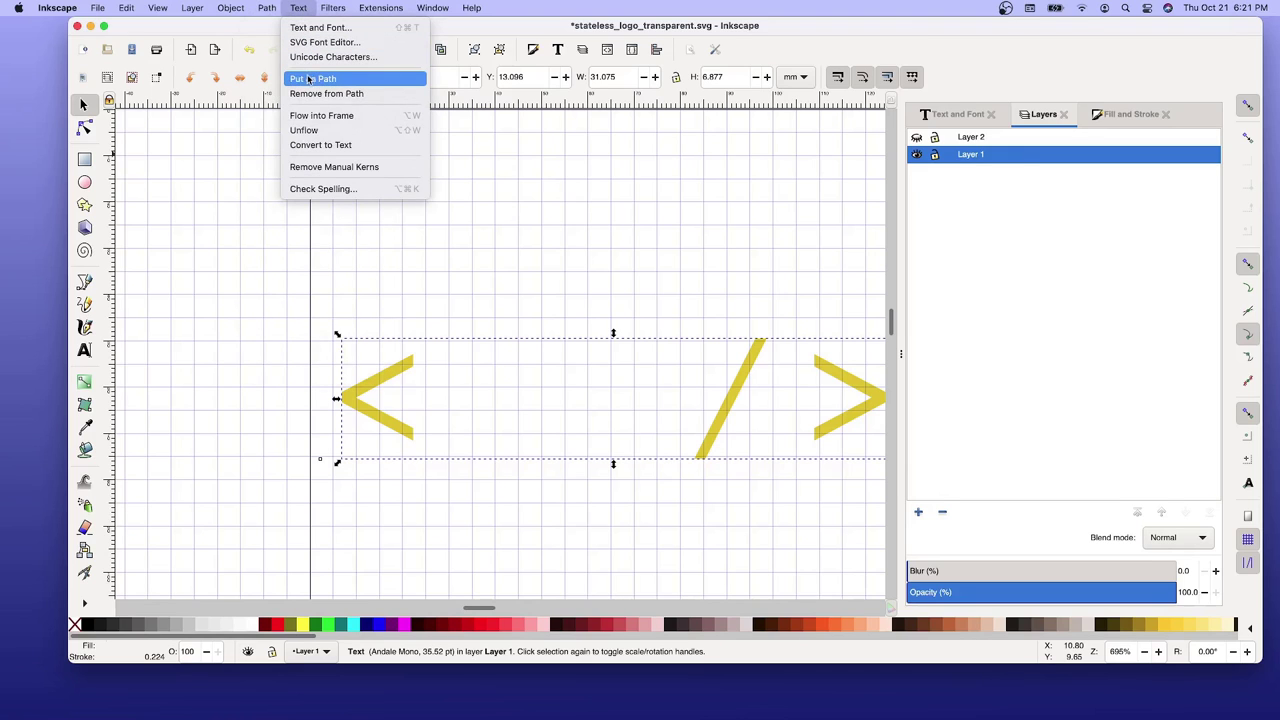
pyautogui.click(308, 80)
pyautogui.click(265, 8)
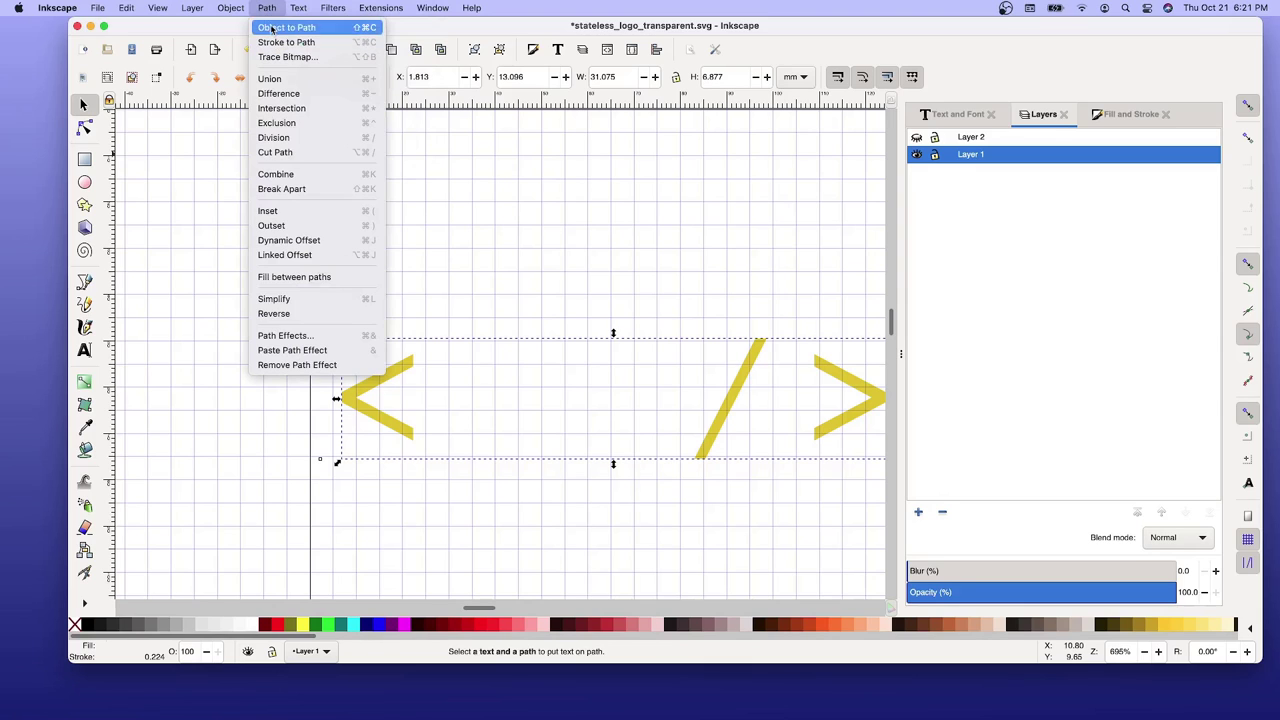
pyautogui.moveTo(305, 16)
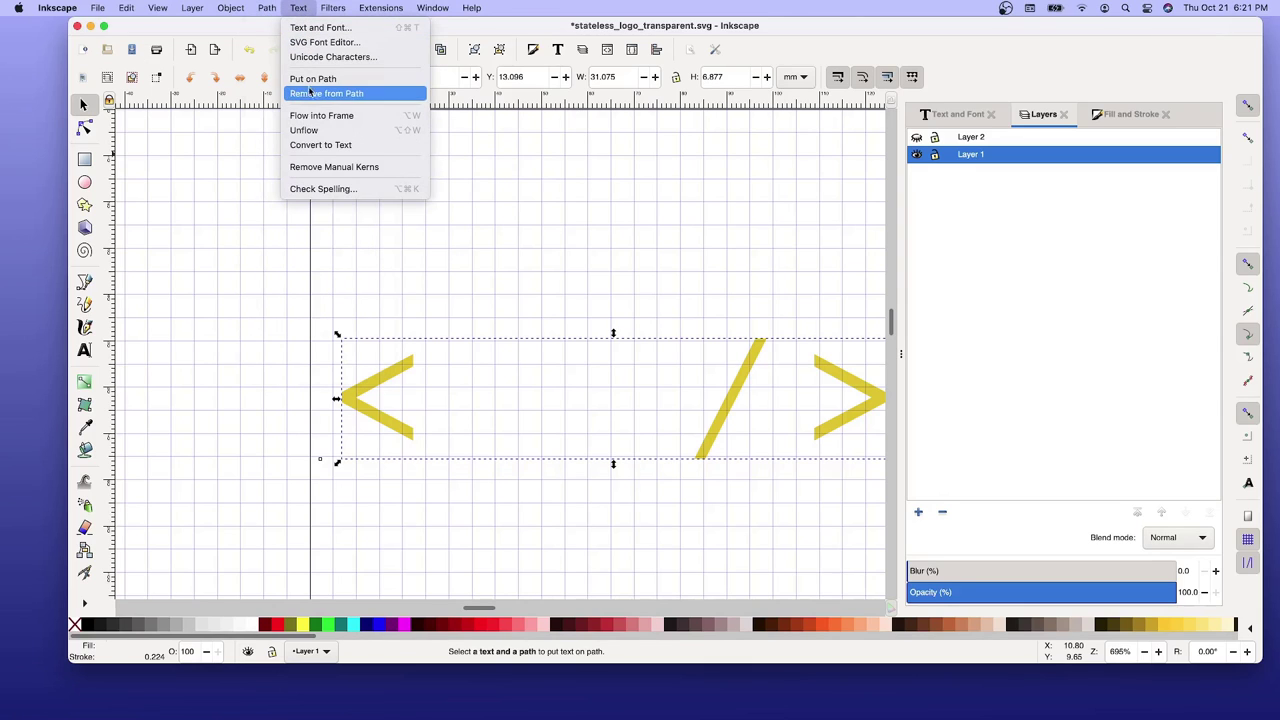
pyautogui.moveTo(266, 10)
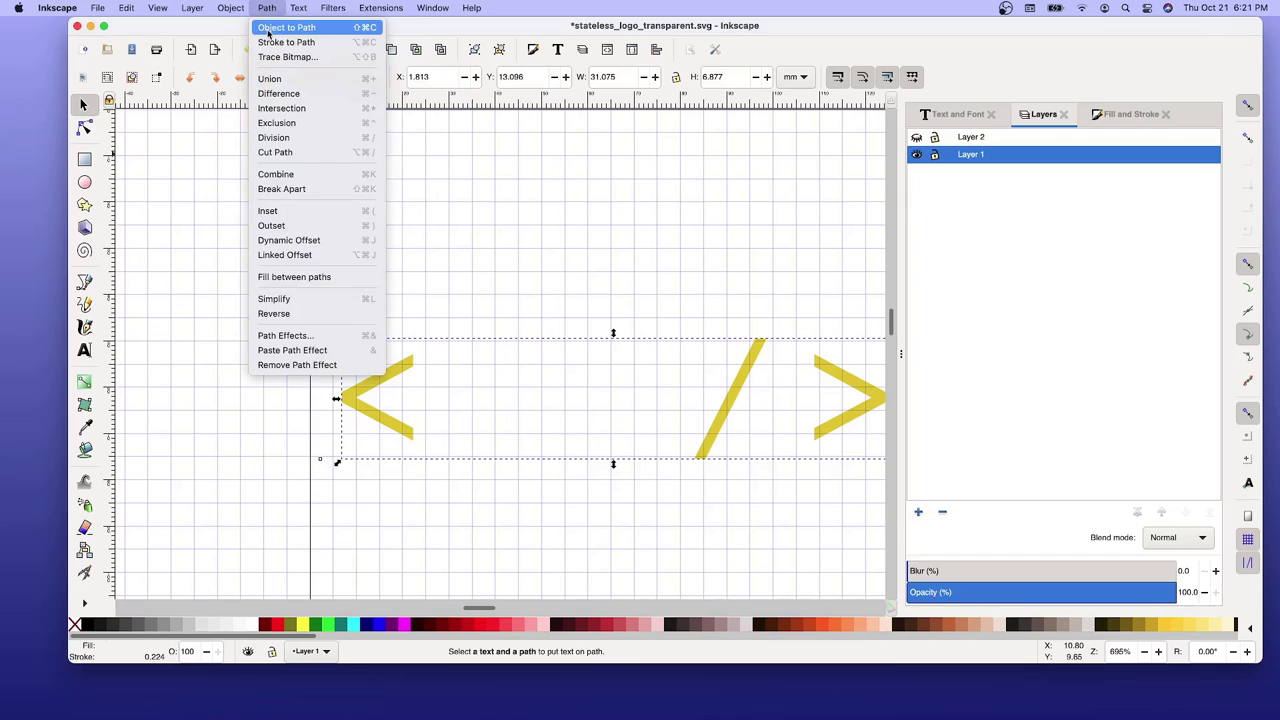
pyautogui.click(268, 30)
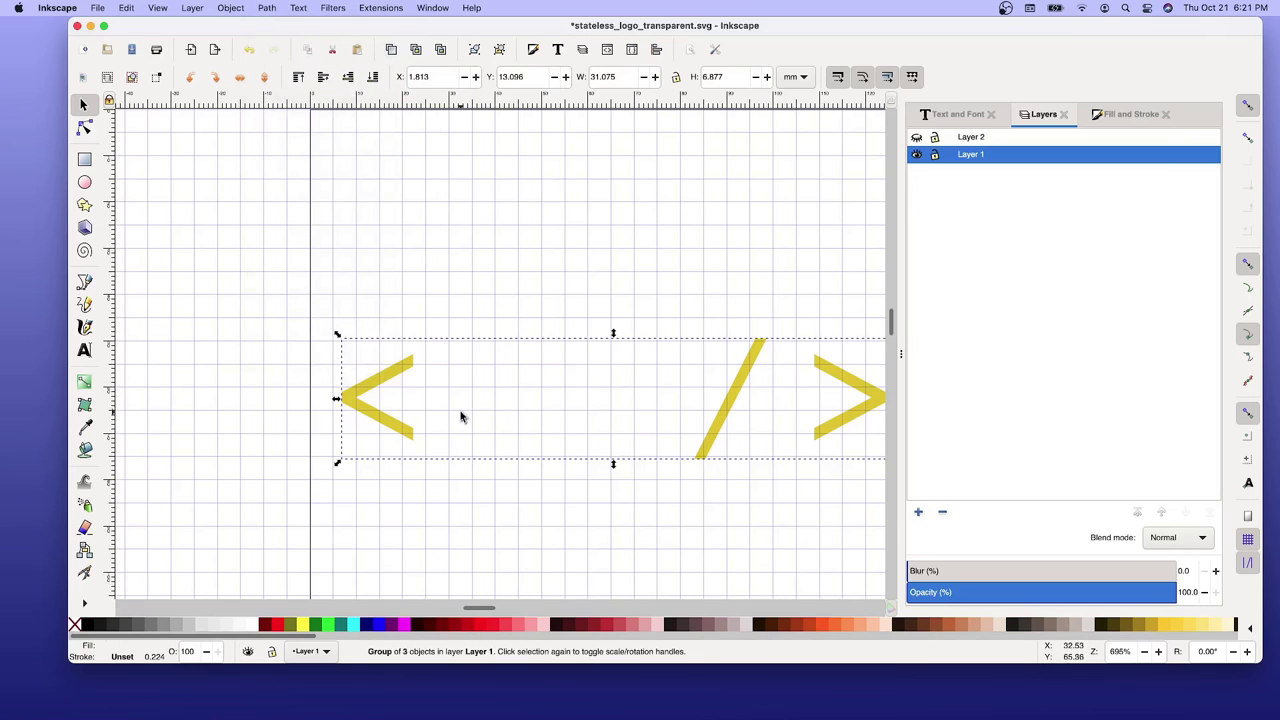
pyautogui.click(380, 395)
pyautogui.click(499, 49)
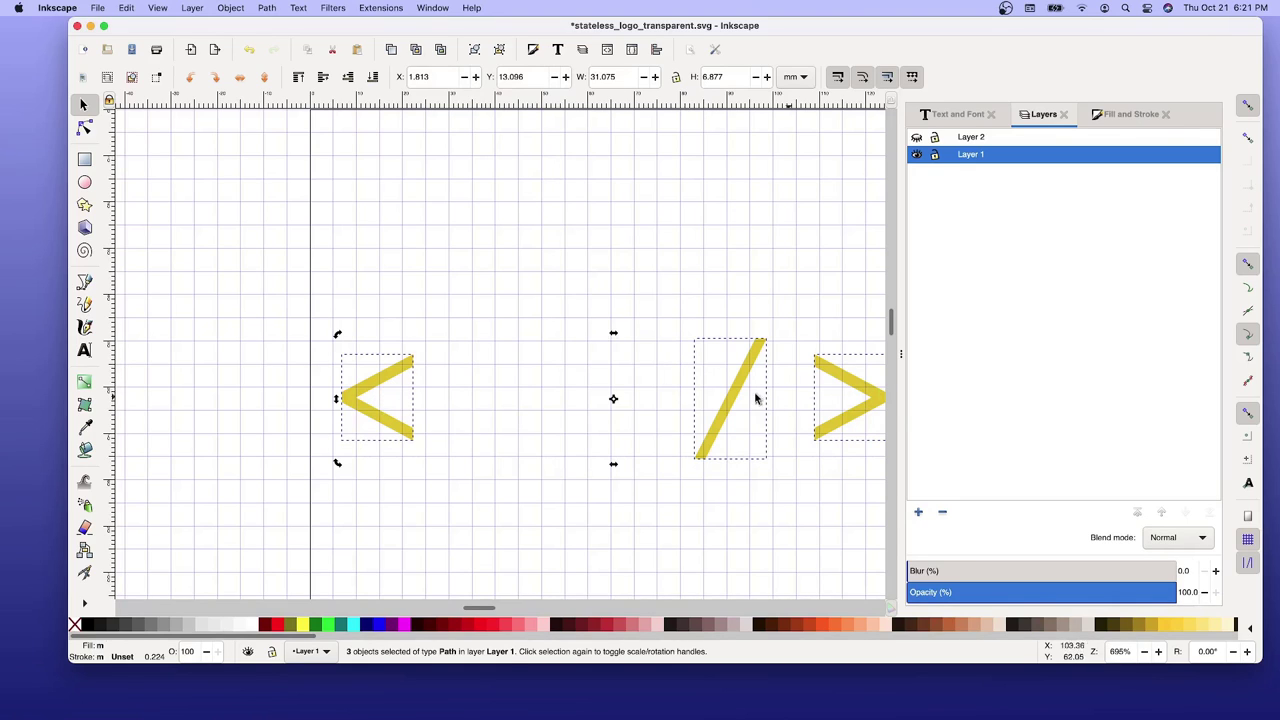
# Select the <, / and > shapes one by one and show Layer 2 again for comparison.
pyautogui.click(390, 397)
pyautogui.click(385, 392)
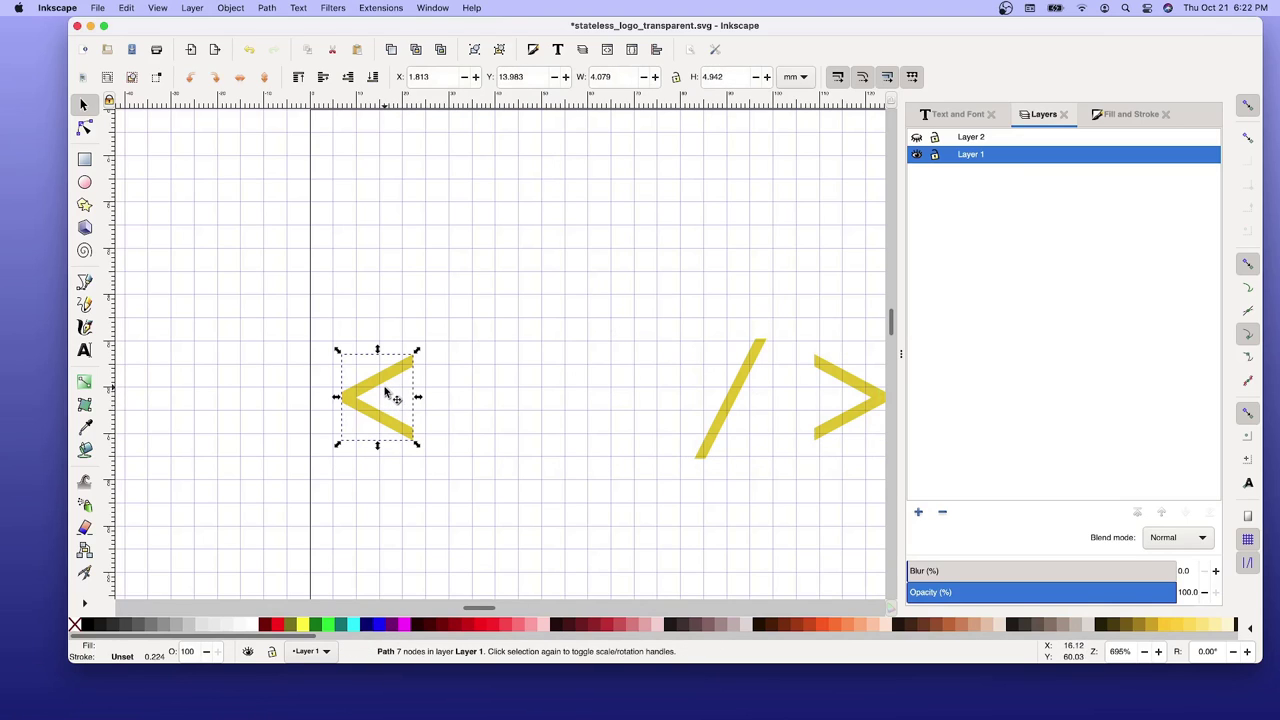
pyautogui.click(740, 377)
pyautogui.click(870, 395)
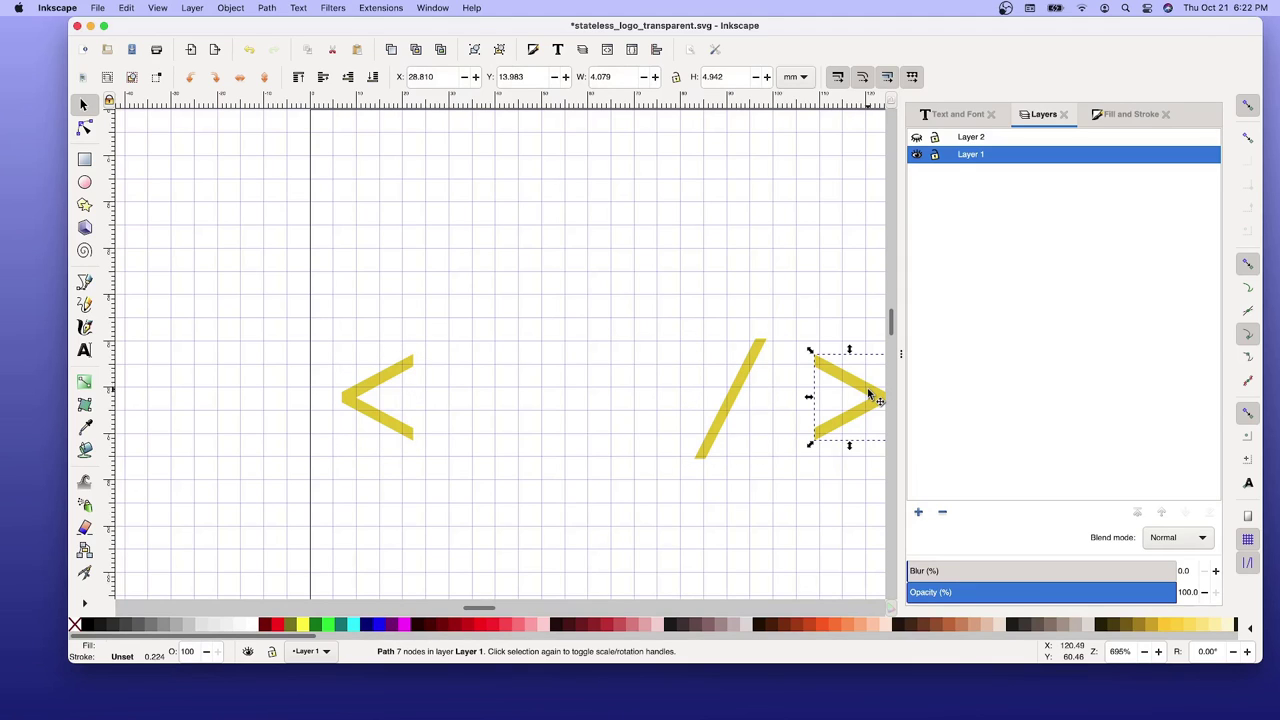
pyautogui.click(916, 137)
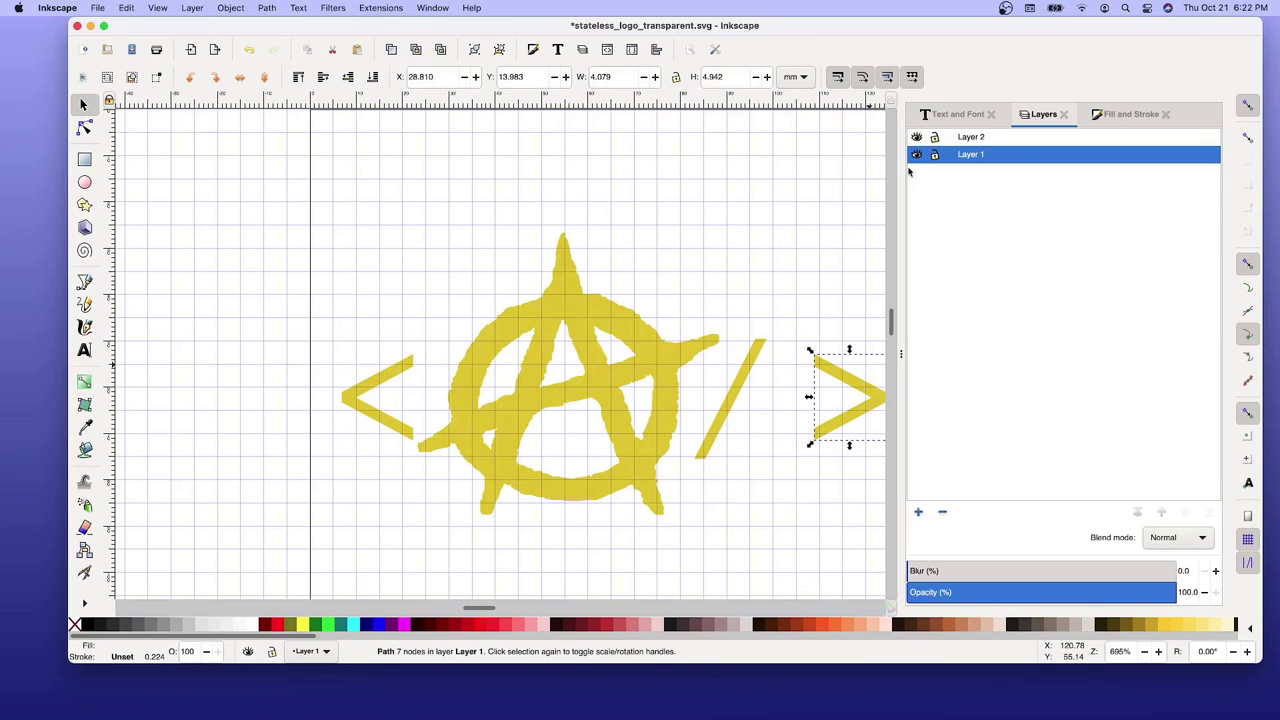
# Undo the accidental stretch of the slash with Ctrl+Z and zoom out to the whole logo.
pyautogui.click(729, 408)
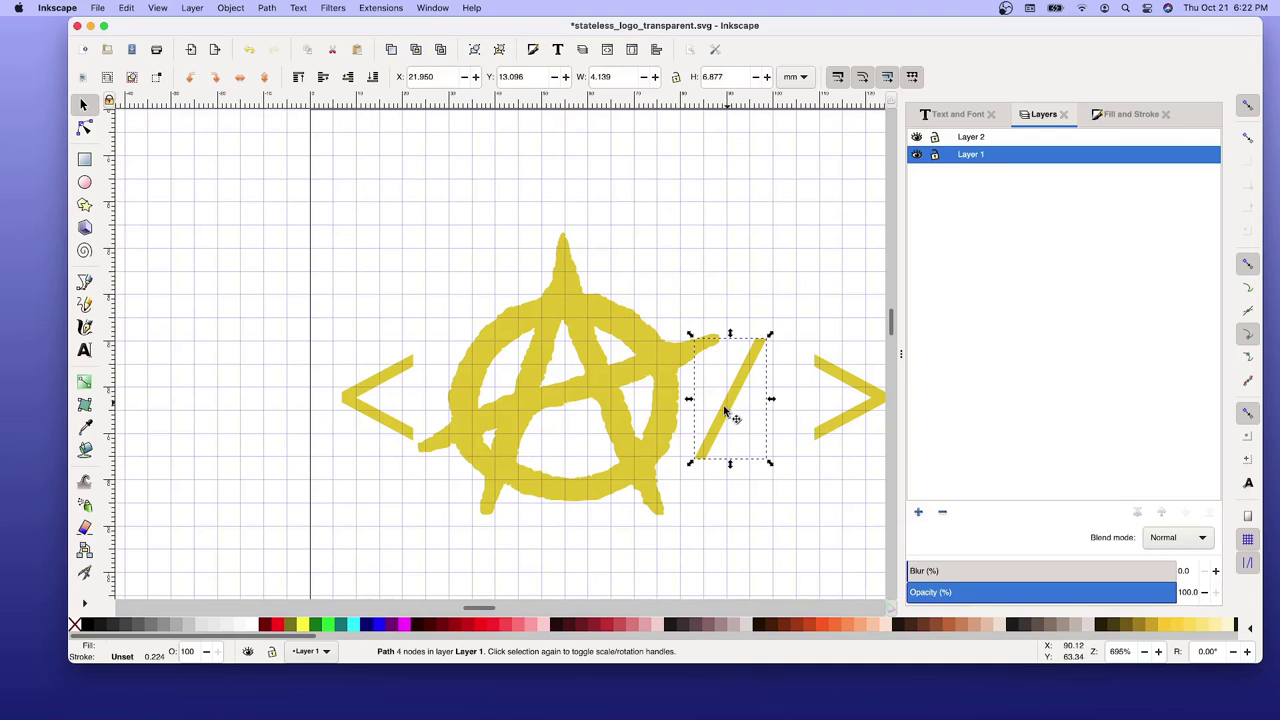
pyautogui.keyDown('ctrl'); pyautogui.scroll(4, 795, 459); pyautogui.keyUp('ctrl')
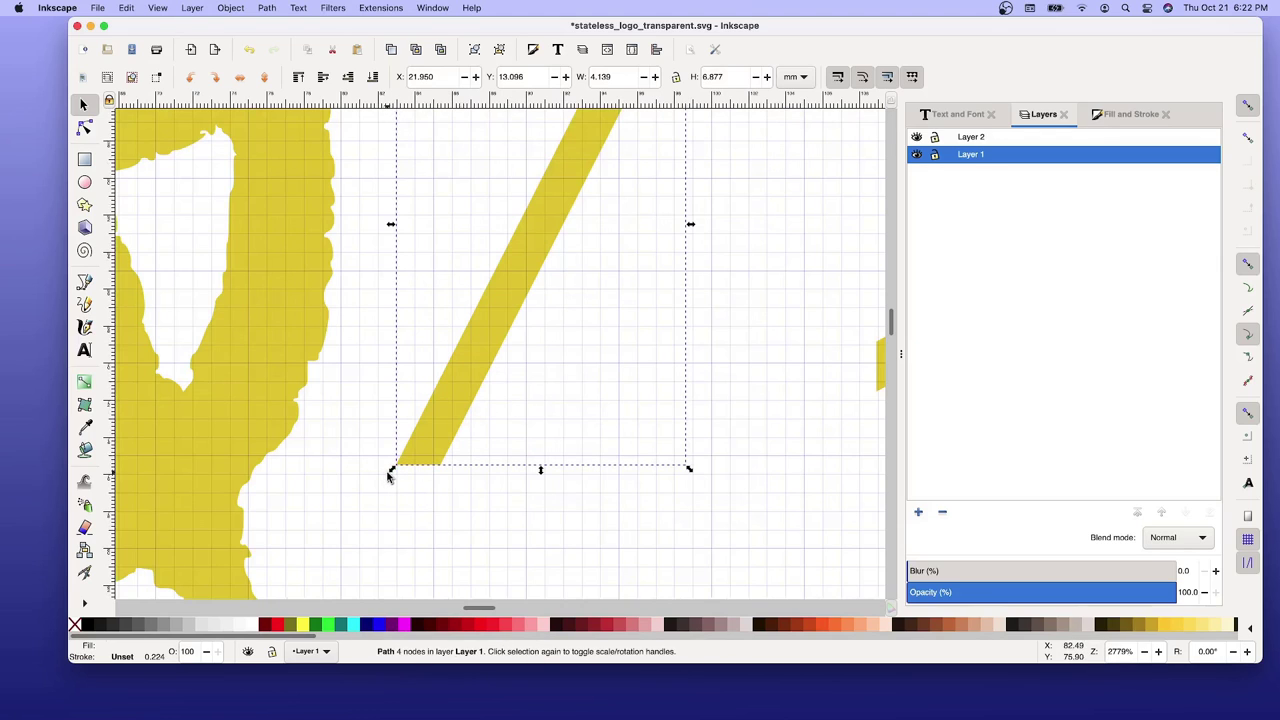
pyautogui.moveTo(389, 478); pyautogui.dragTo(392, 479)
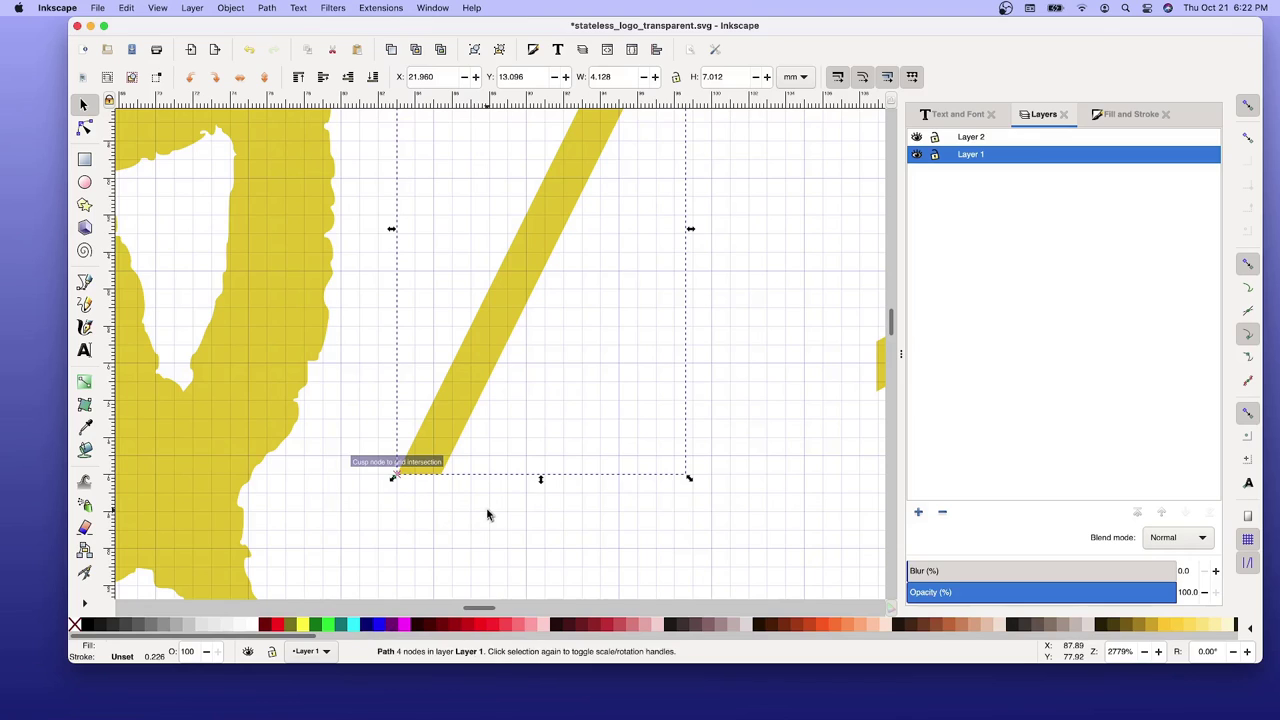
pyautogui.hotkey('ctrl', 'z')
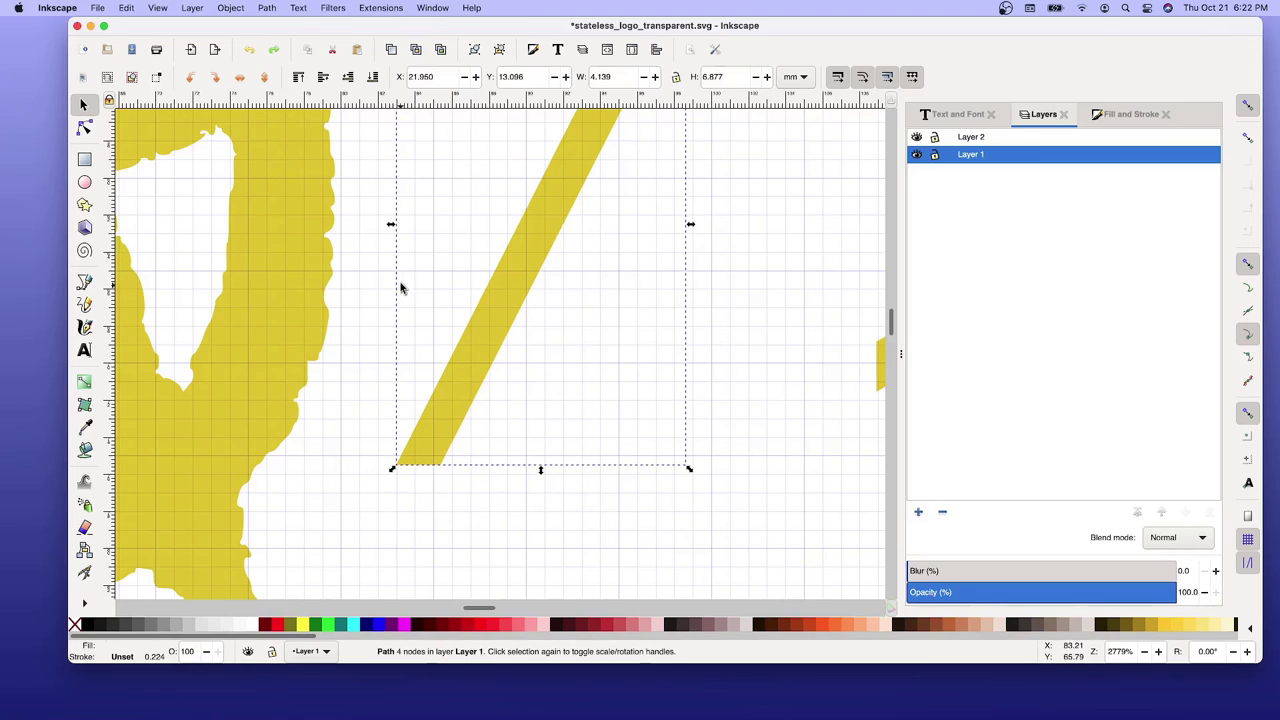
pyautogui.scroll(-3, 400, 288)
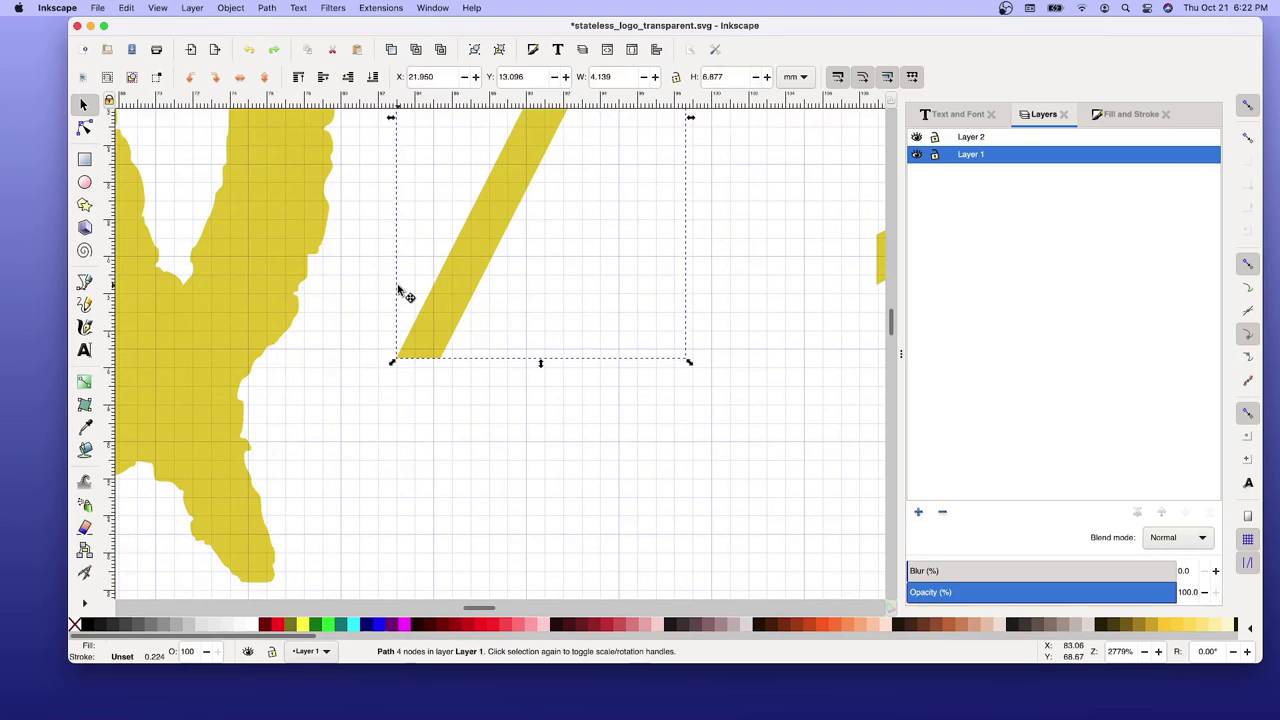
pyautogui.scroll(3, 394, 285)
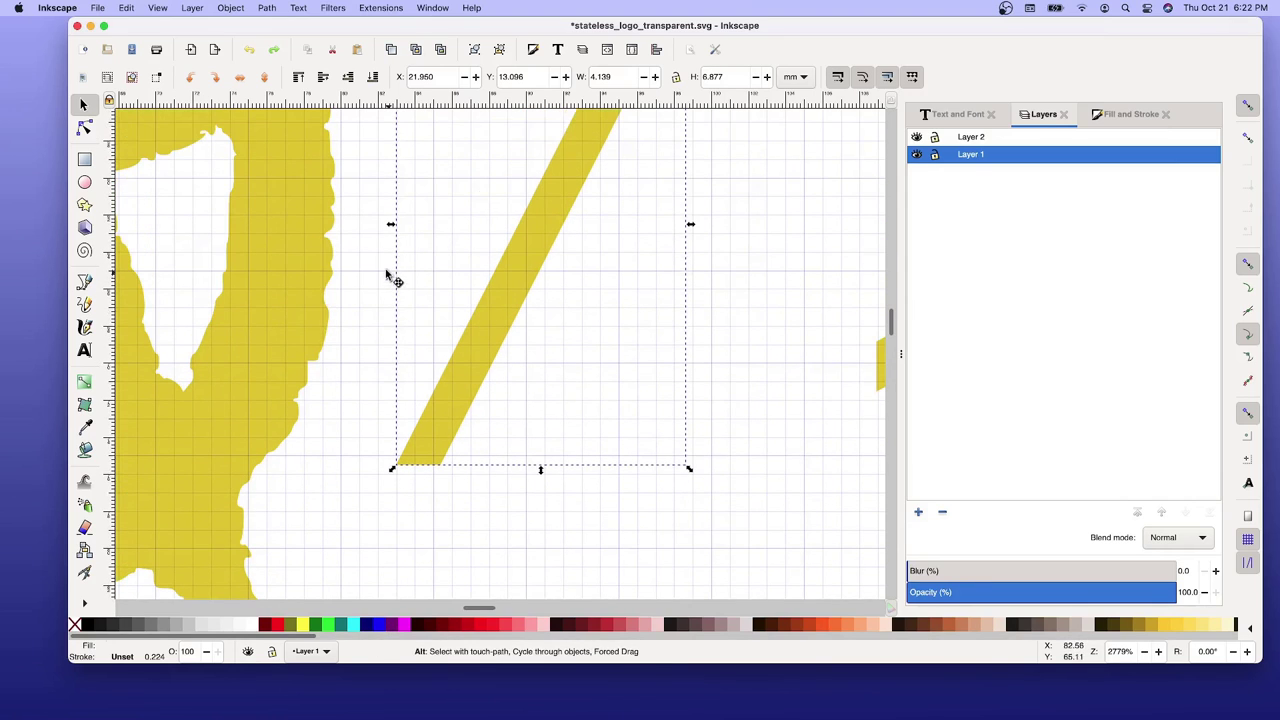
pyautogui.scroll(3, 334, 266)
pyautogui.scroll(2, 334, 268)
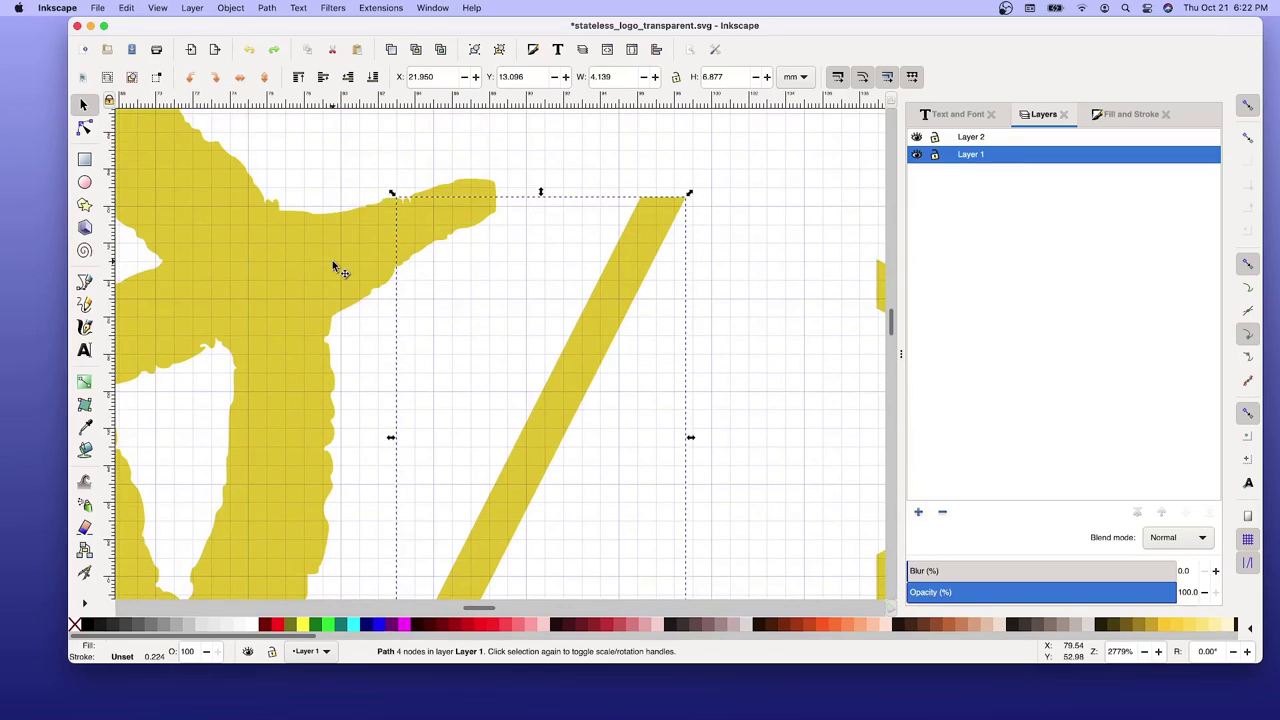
pyautogui.scroll(-1, 336, 270)
pyautogui.scroll(-1, 336, 268)
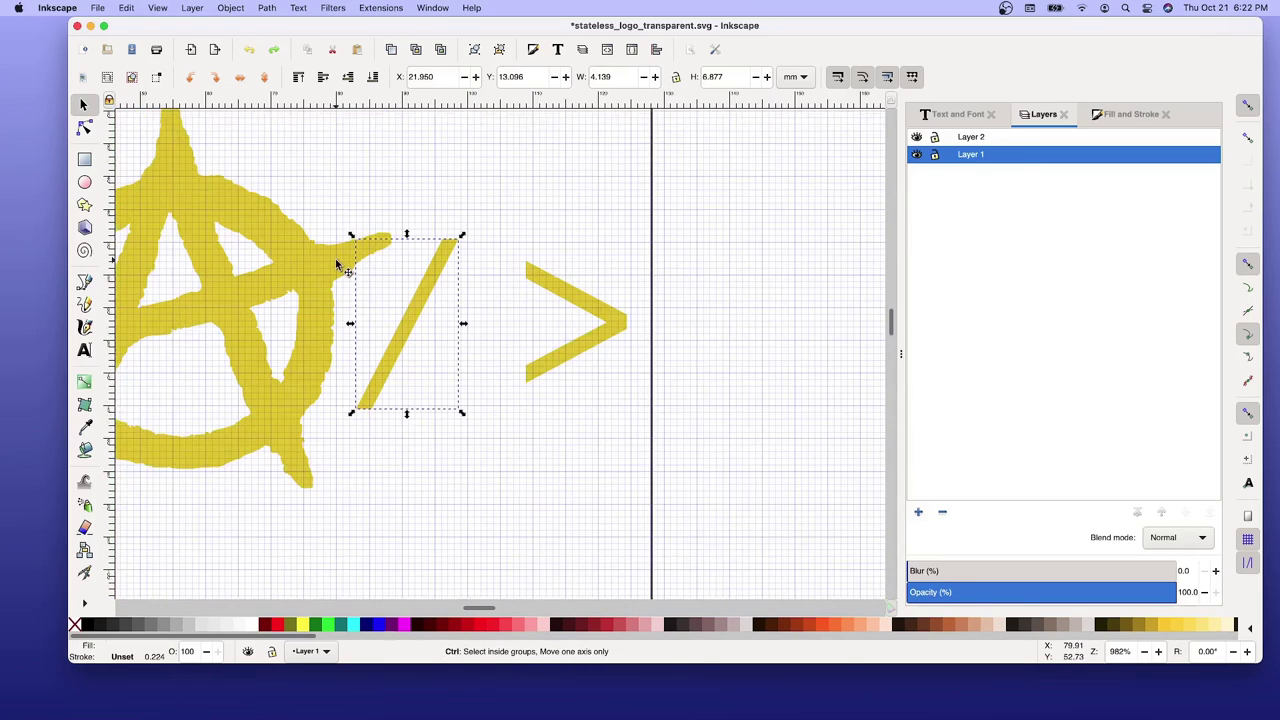
pyautogui.scroll(-1, 337, 265)
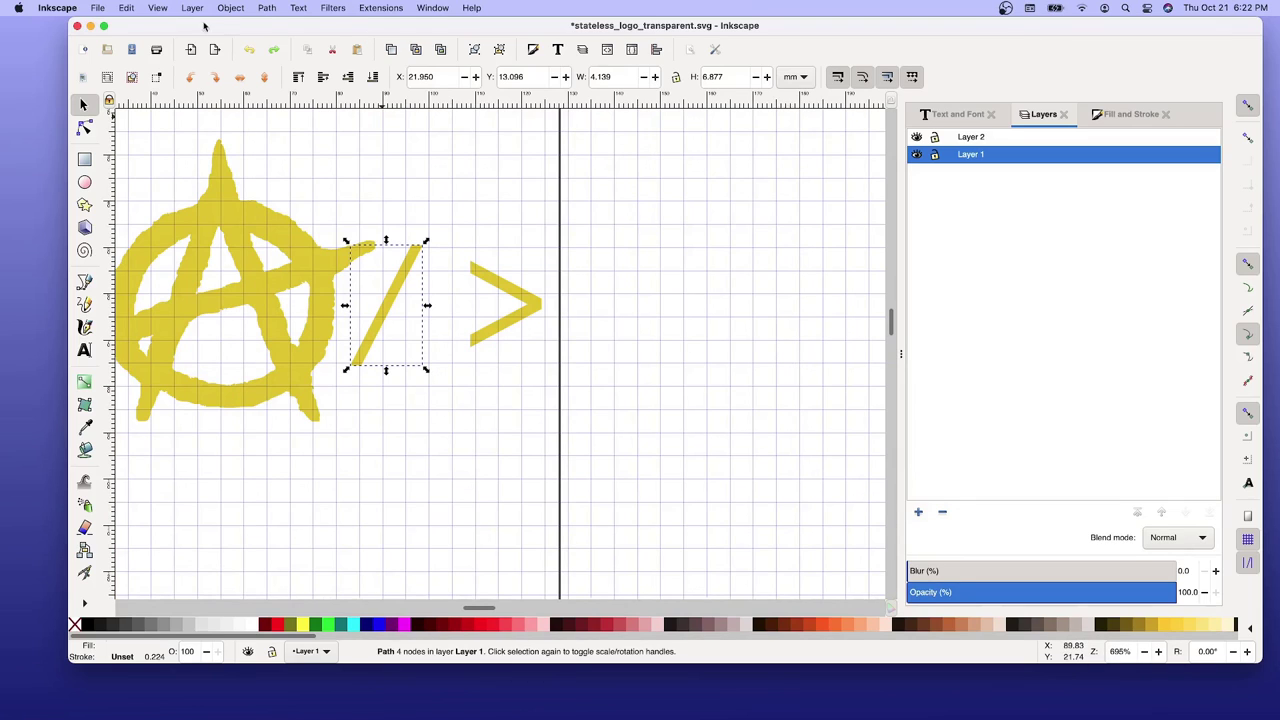
# Save the drawing as stateless_logo_transparent_to_vector.svg by appending _to_vector to the name.
pyautogui.click(97, 8)
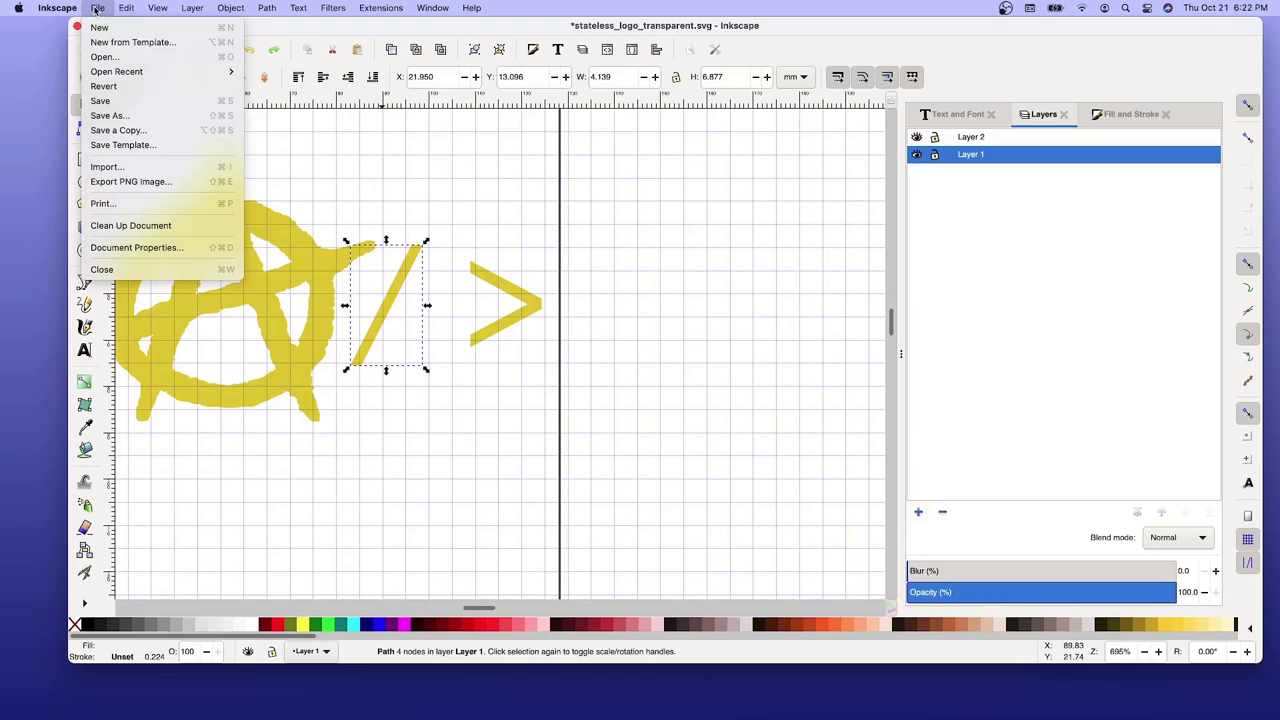
pyautogui.click(116, 115)
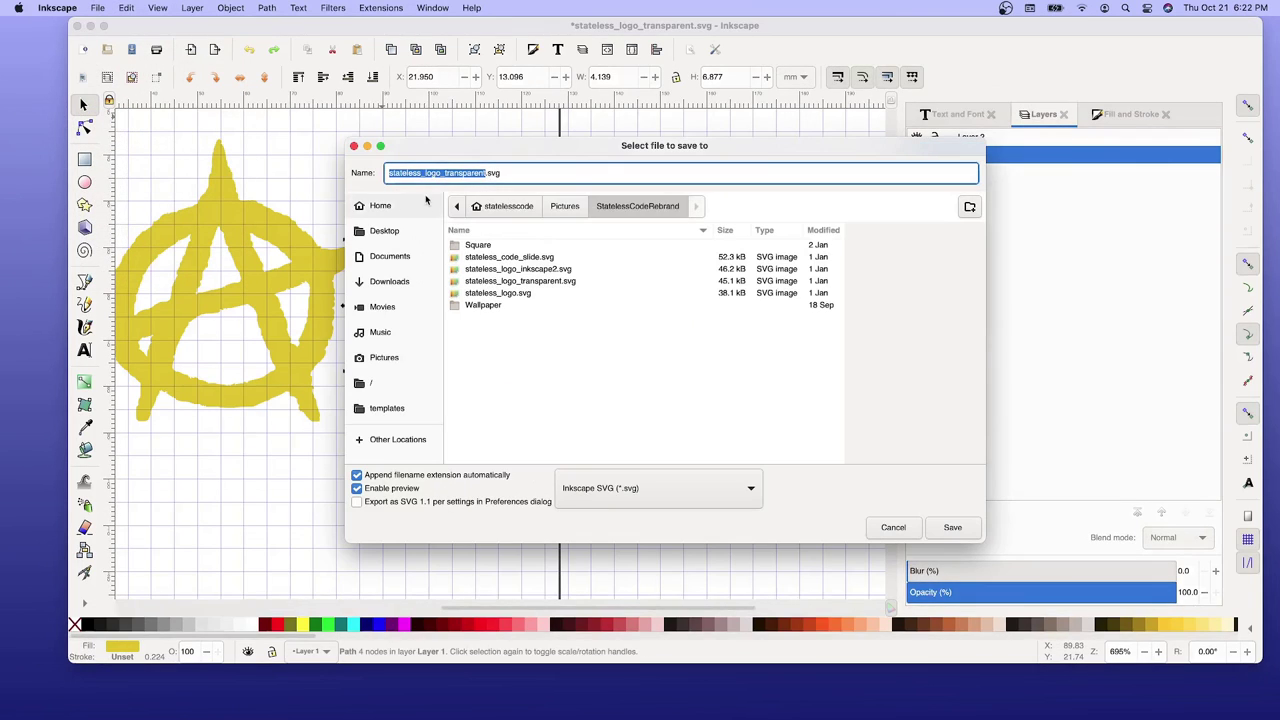
pyautogui.click(503, 173)
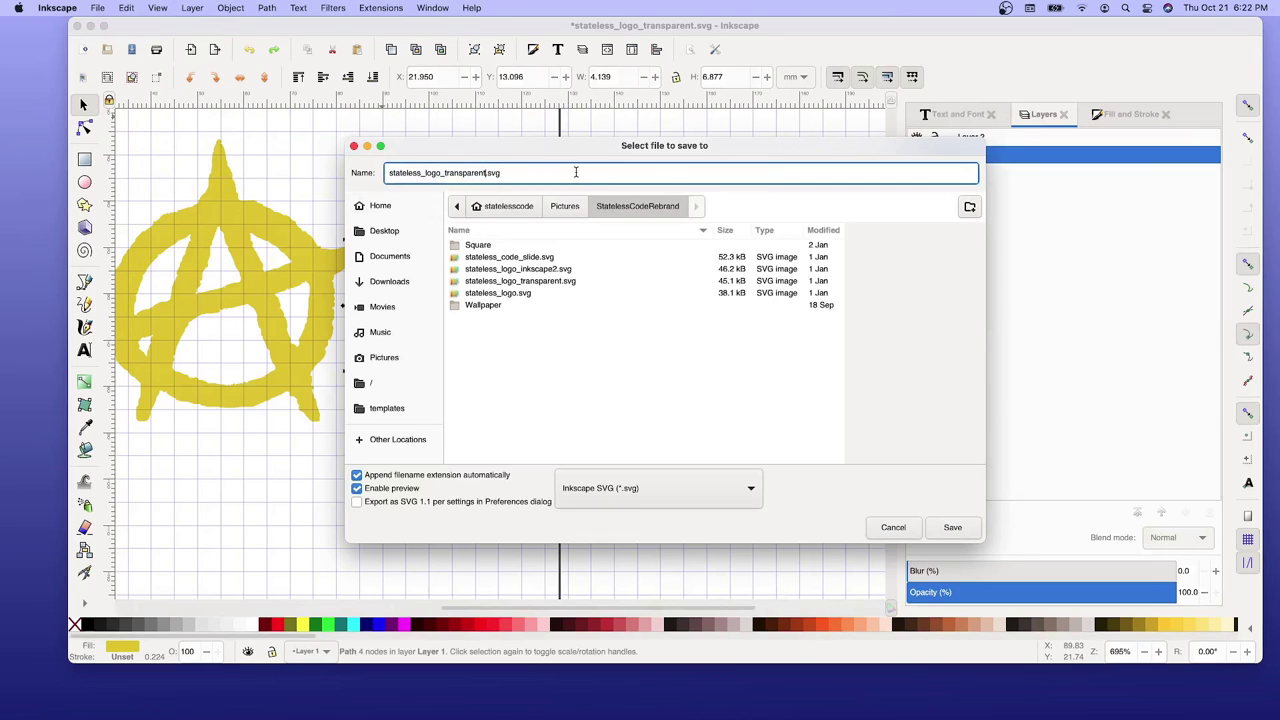
pyautogui.write('_to_vector')
pyautogui.click(955, 528)
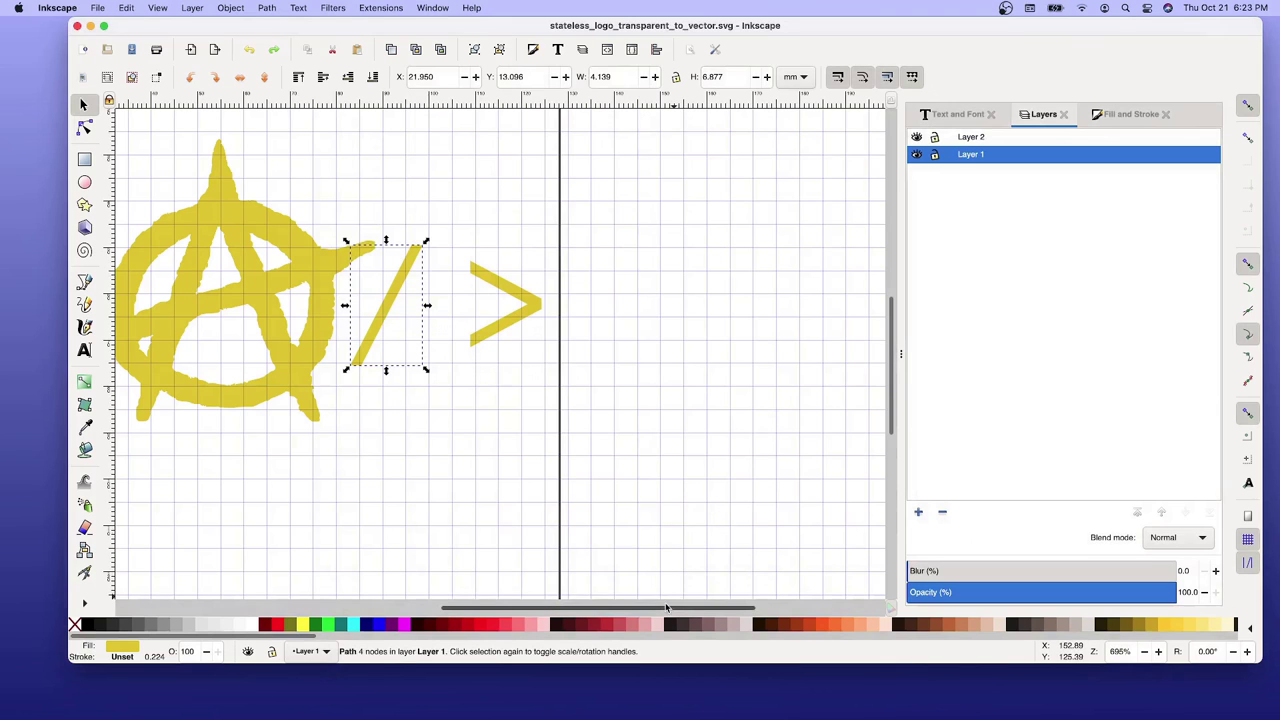
pyautogui.moveTo(658, 608); pyautogui.dragTo(551, 604)
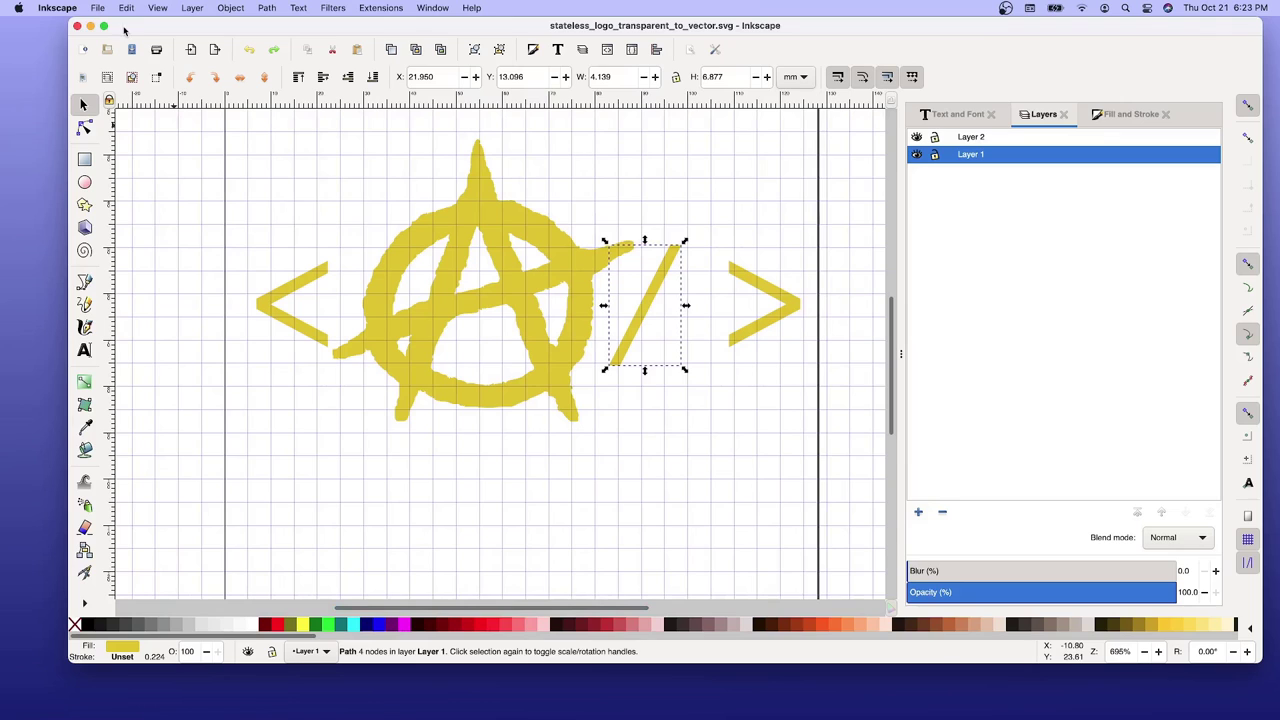
# Cancel the Open dialog, close the logo document with File > Close, and switch to Finder.
pyautogui.click(98, 8)
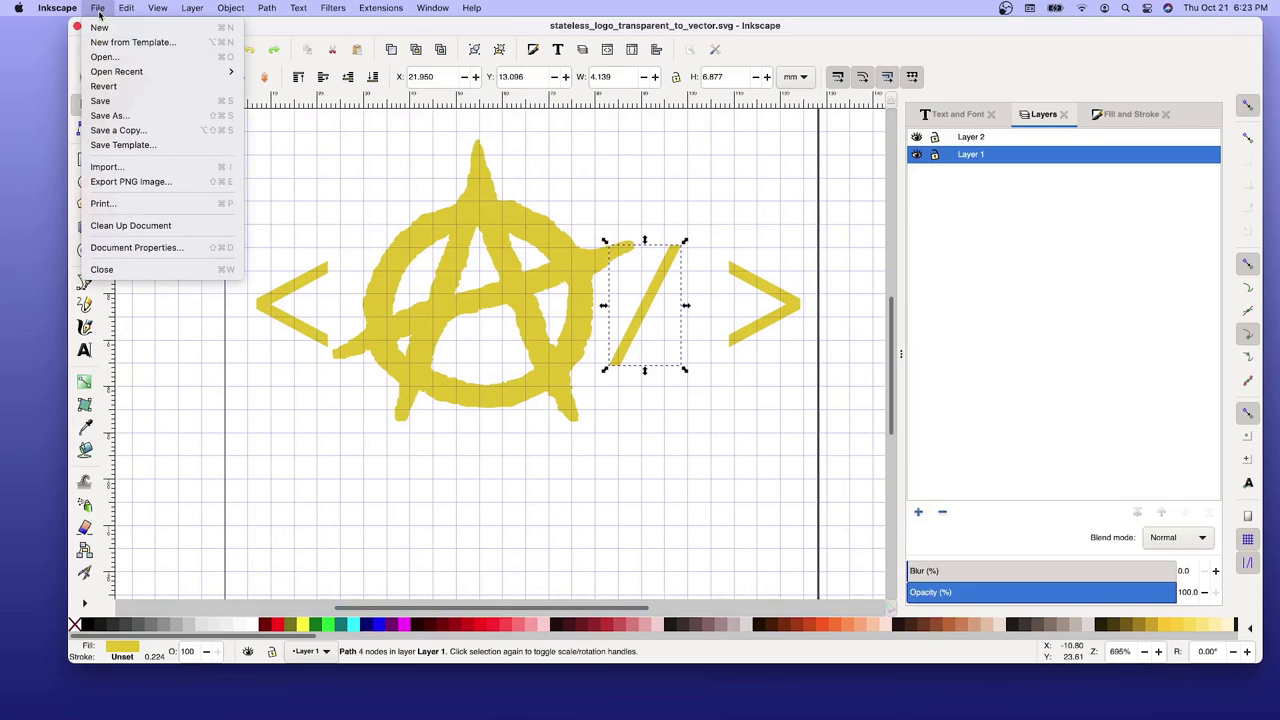
pyautogui.click(104, 57)
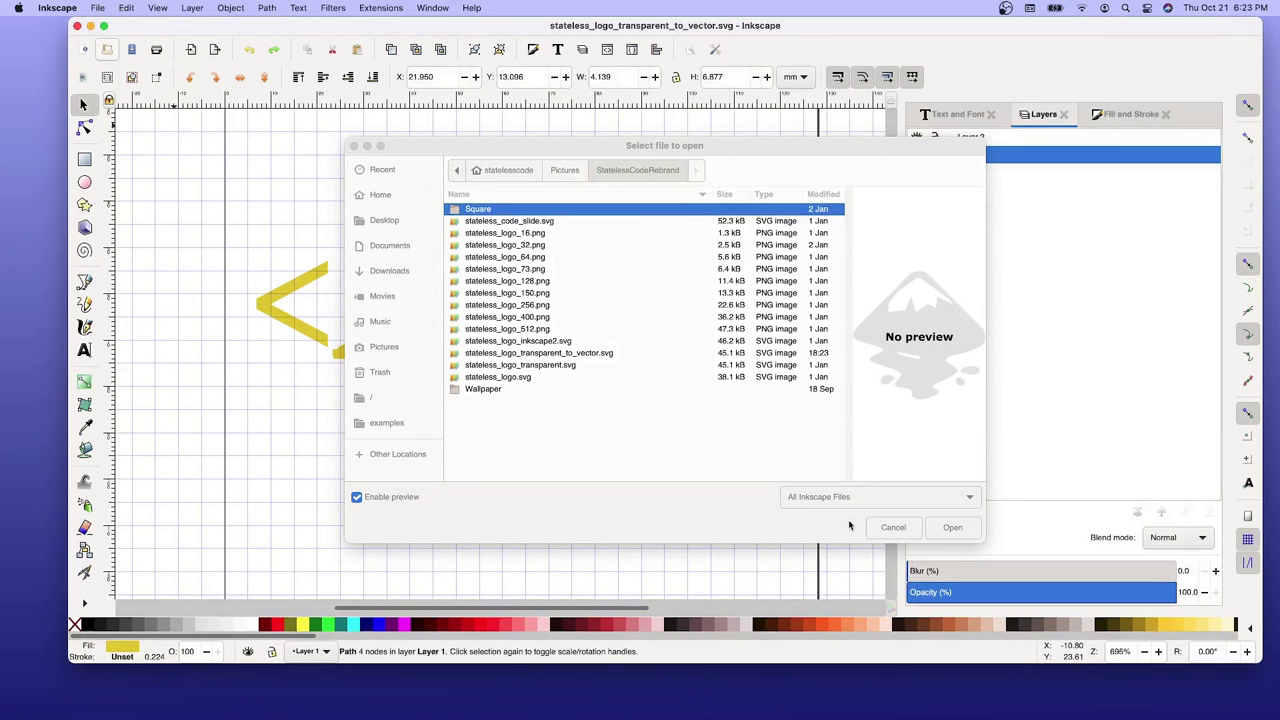
pyautogui.click(886, 532)
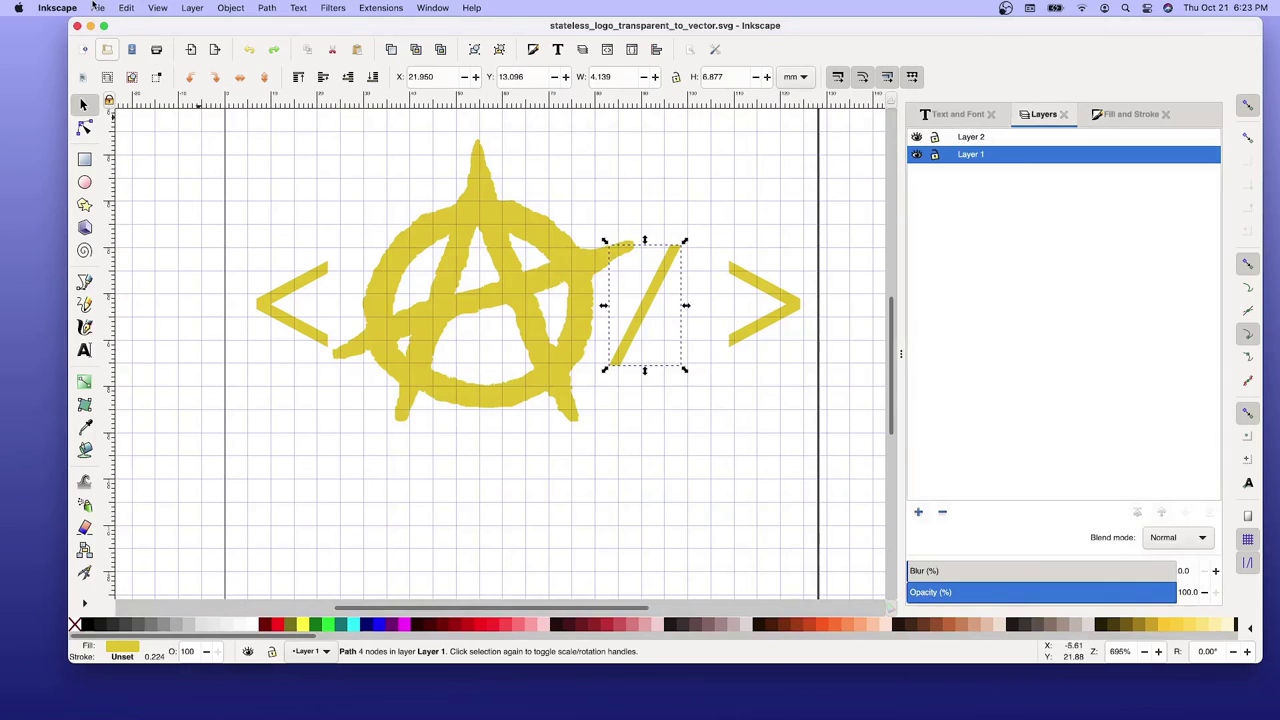
pyautogui.click(97, 8)
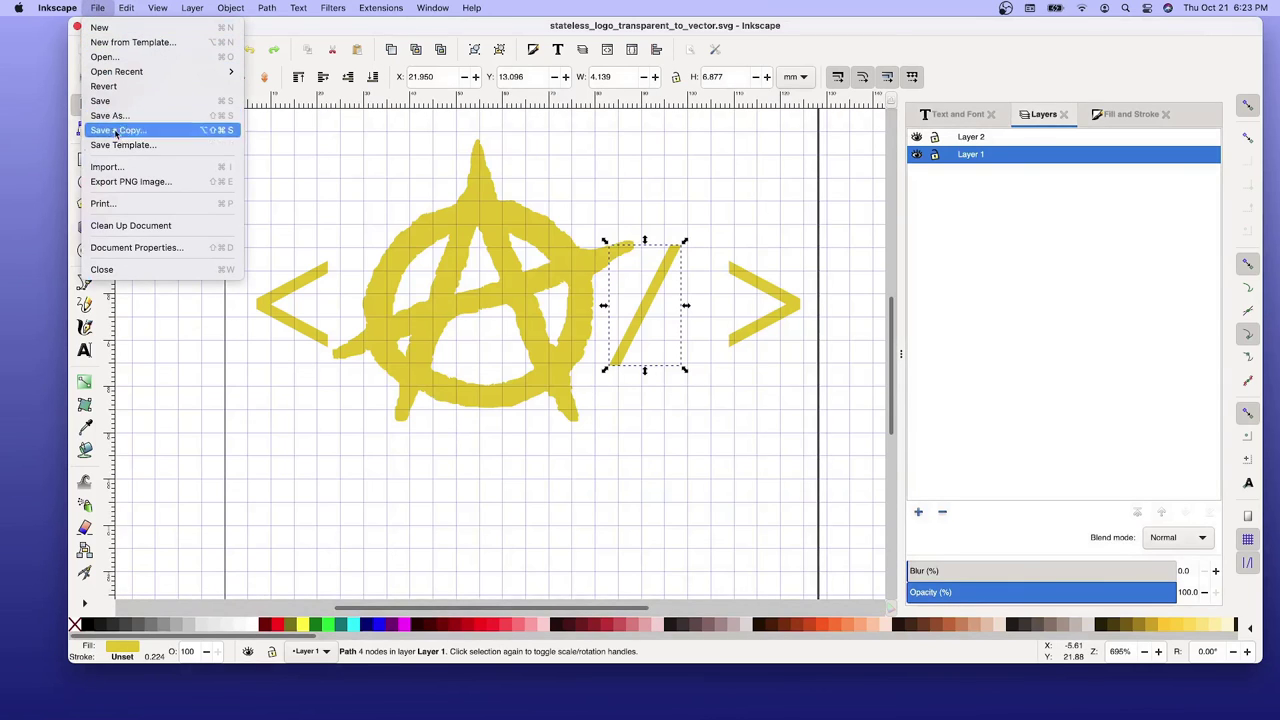
pyautogui.click(124, 270)
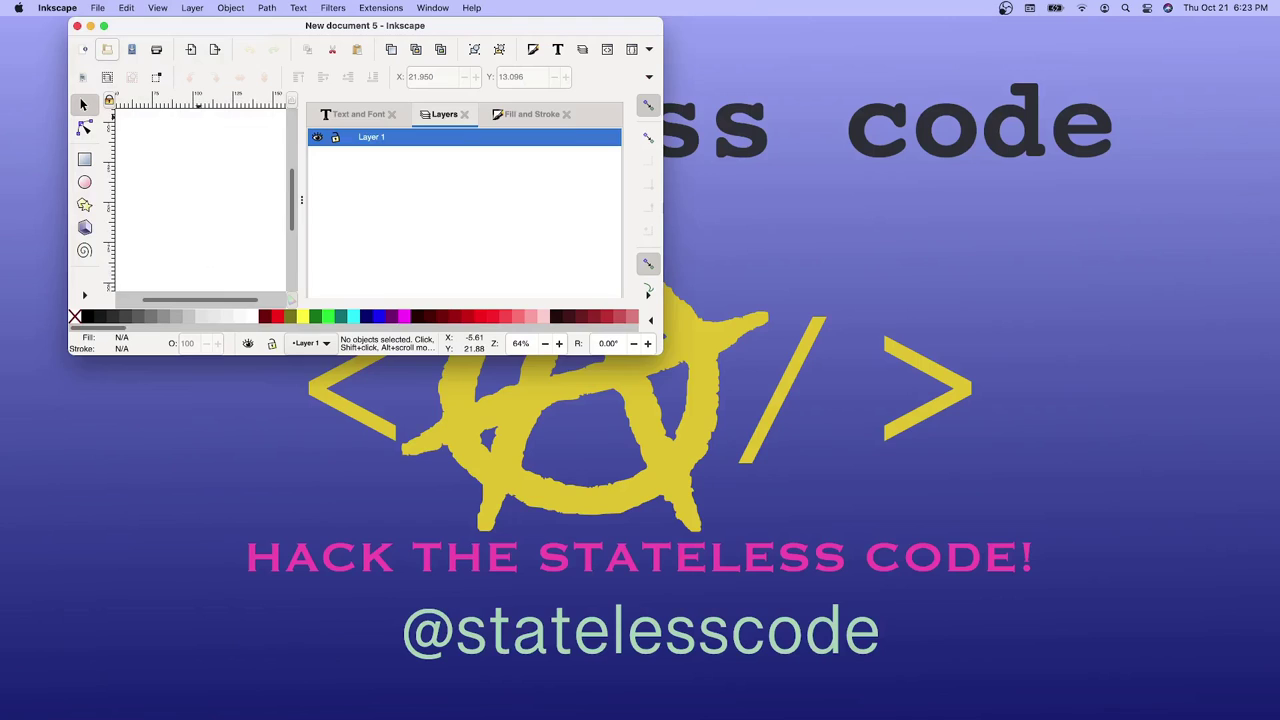
pyautogui.press('super+Tab')
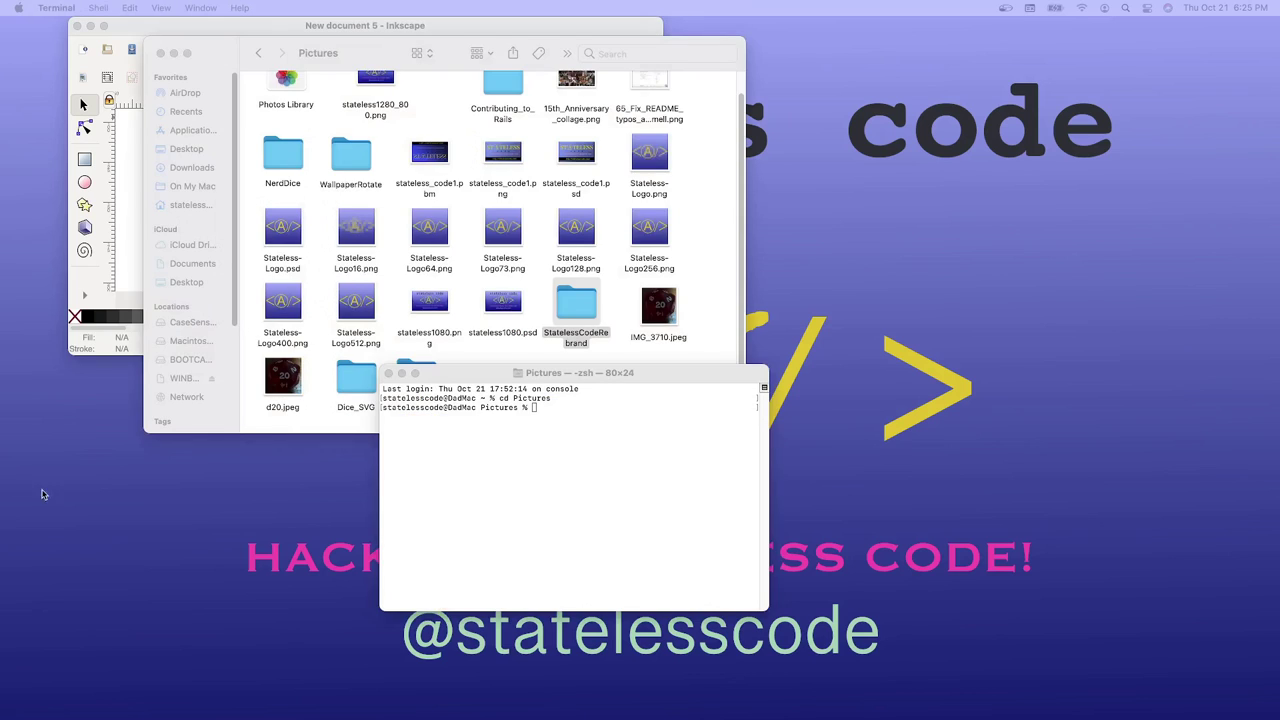
# Create the backups-2021-10 folder in Pictures with mkdir.
pyautogui.click(577, 423)
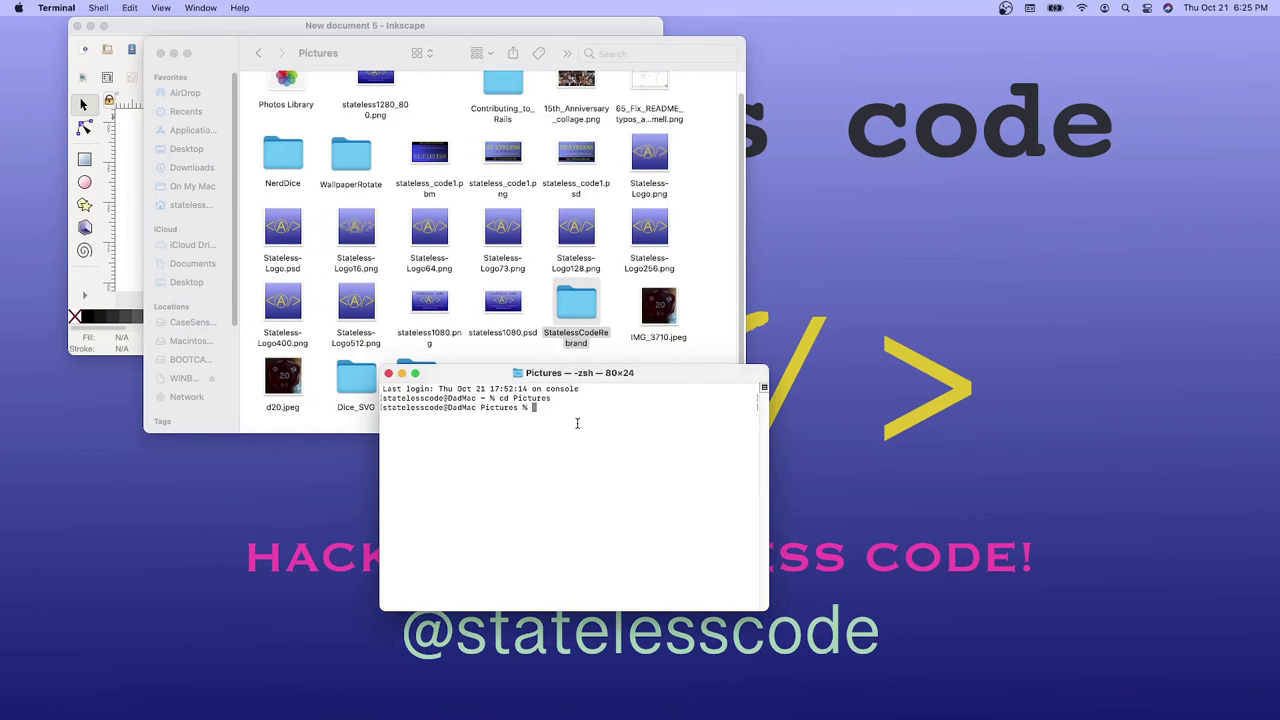
pyautogui.write('mkdir backups-2021-10')
pyautogui.press('Return')
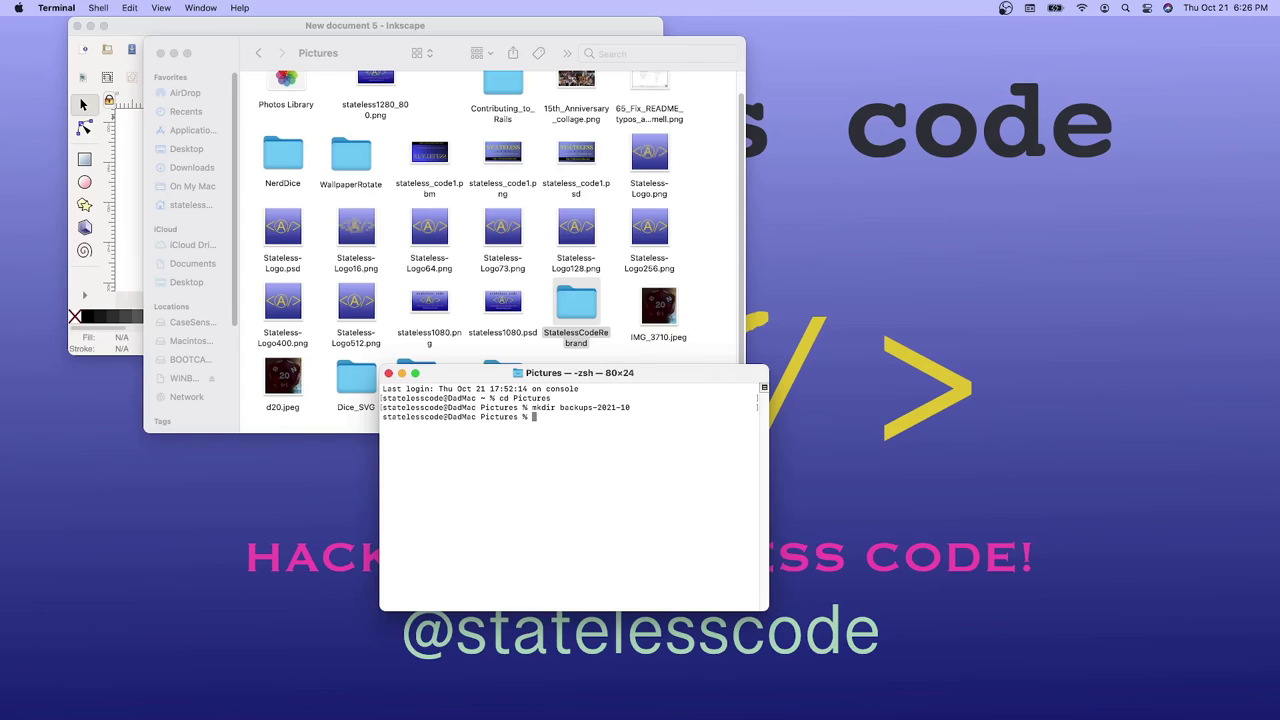
# Copy the StatelessCodeRebrand folder recursively into backups-2021-10 with cp -r.
pyautogui.write('cp -r S')
pyautogui.press('Tab')
pyautogui.write('C')
pyautogui.press('Tab')
pyautogui.write('ba')
pyautogui.press('Tab')
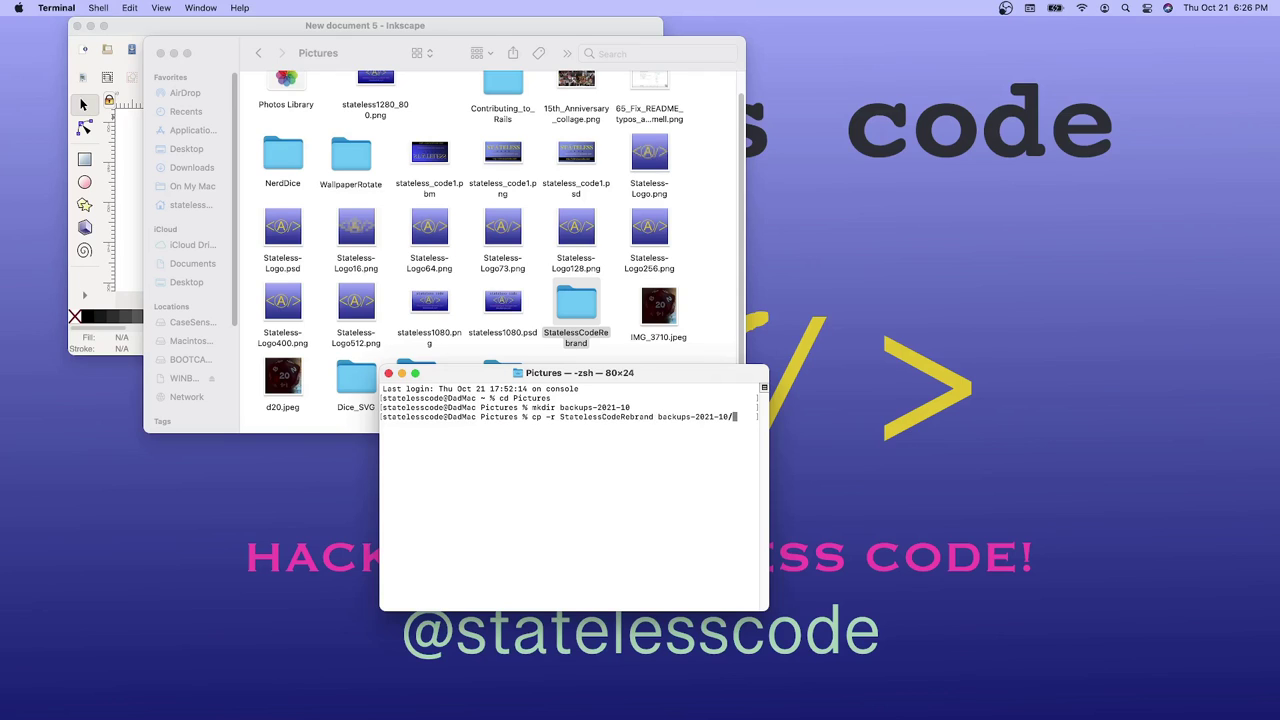
pyautogui.press('Return')
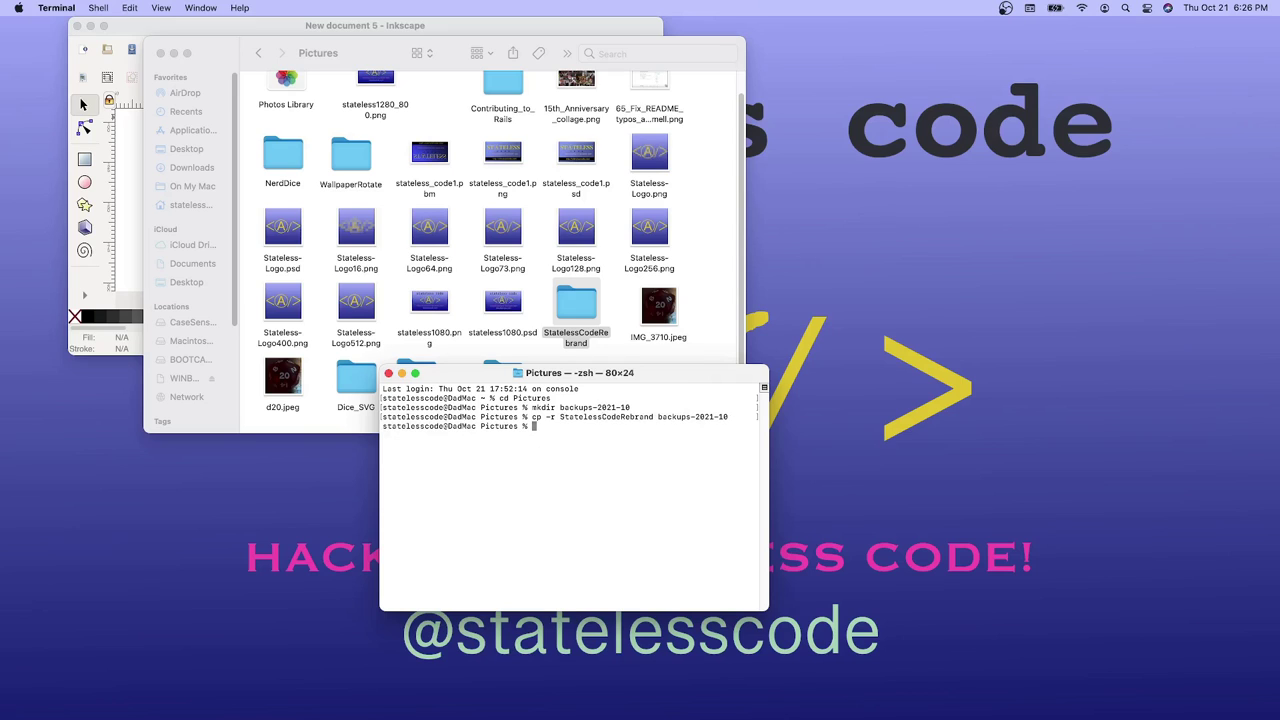
pyautogui.scroll(2, 514, 195)
pyautogui.scroll(-2, 512, 186)
# Check in Finder that backups-2021-10 contains the copied folder, then return to Terminal.
pyautogui.moveTo(461, 55); pyautogui.dragTo(508, 78)
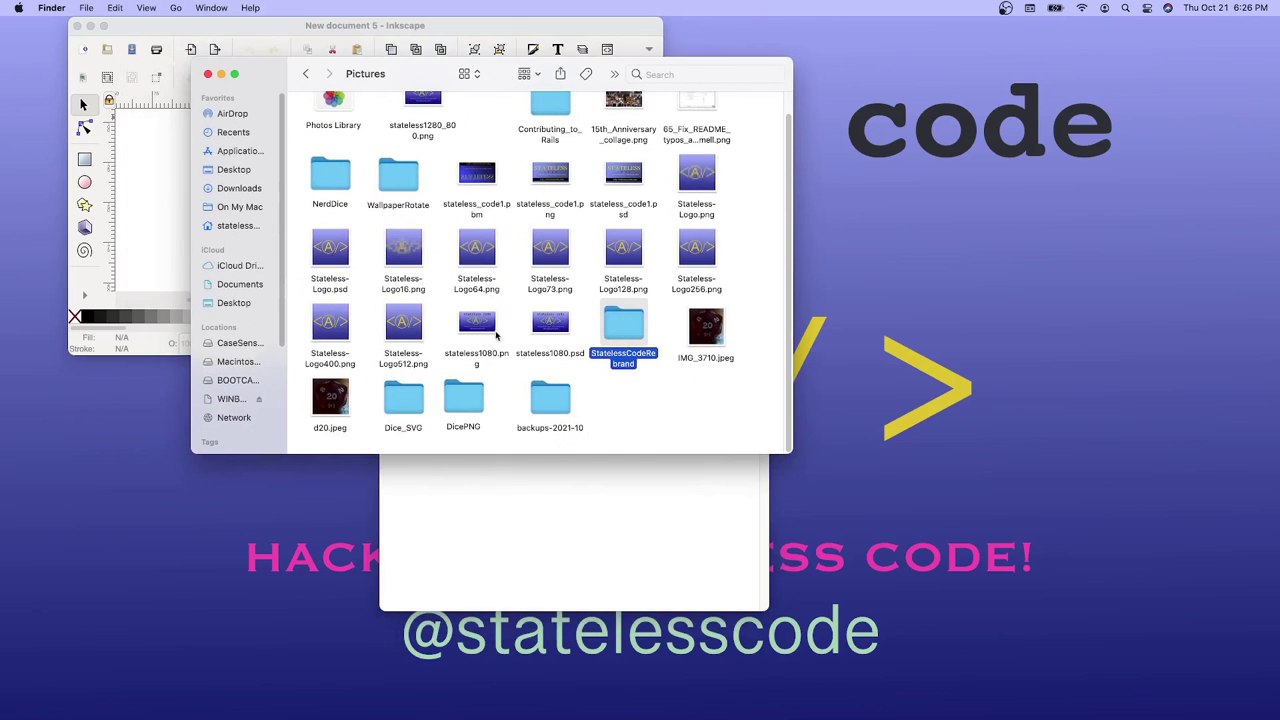
pyautogui.click(552, 400)
pyautogui.doubleClick(552, 405)
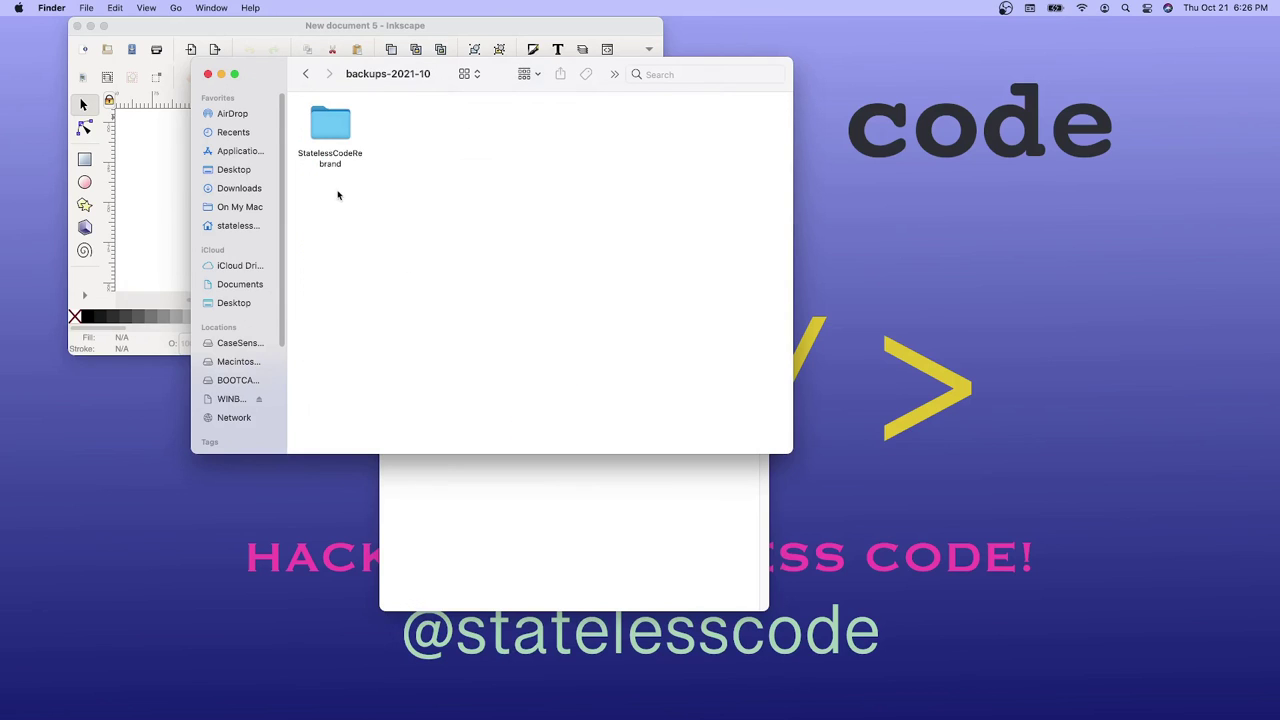
pyautogui.click(308, 73)
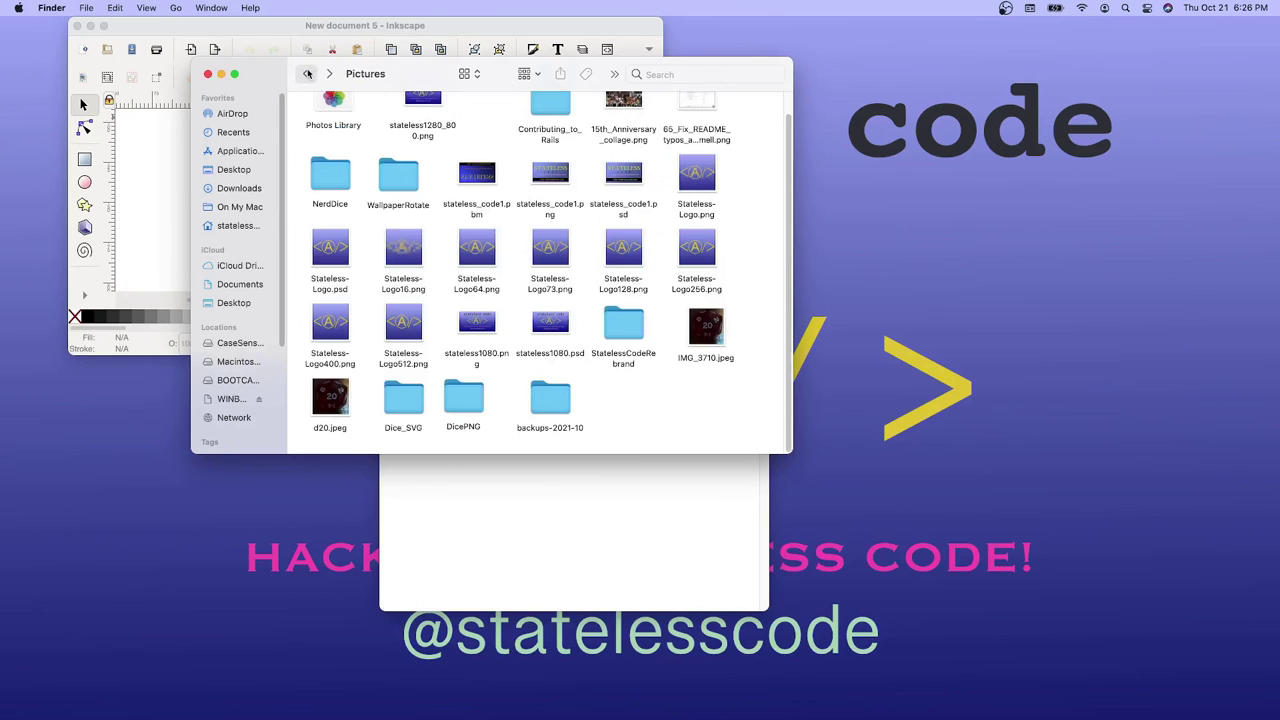
pyautogui.click(525, 500)
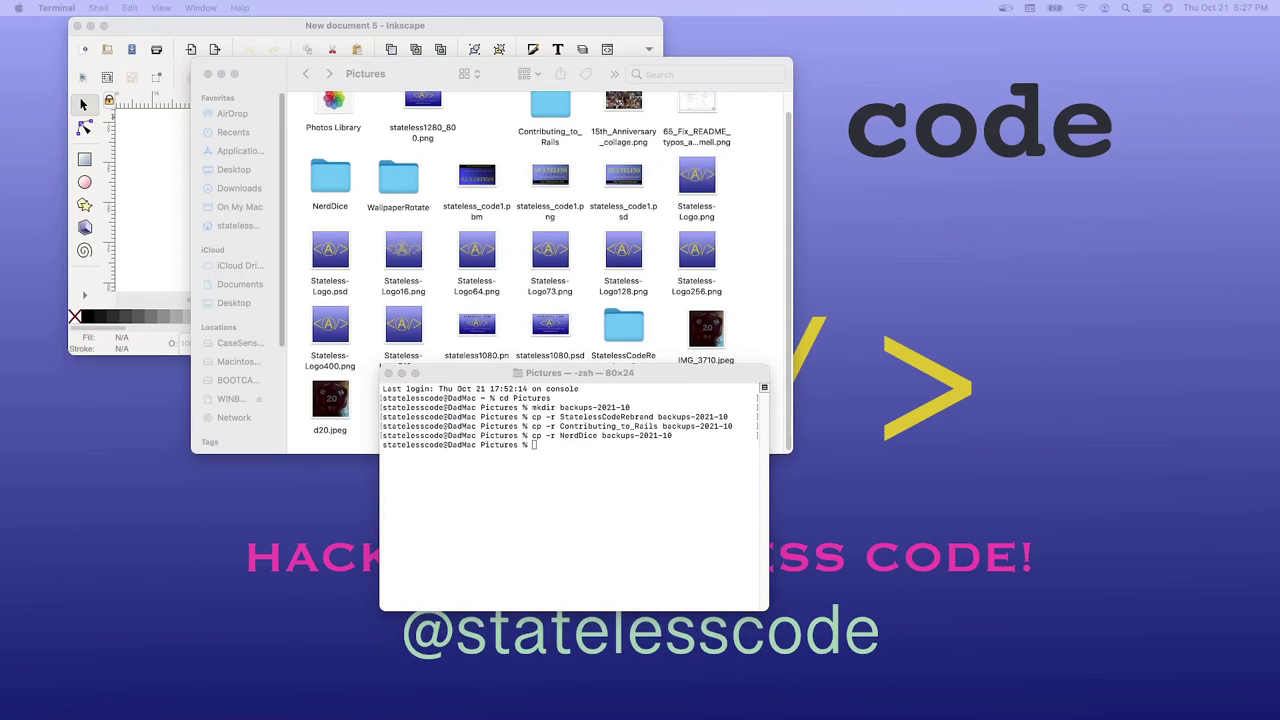
# Open StatelessCodeRebrand in Finder and move the old stateless_logo_transparent.svg to the Trash.
pyautogui.click(584, 448)
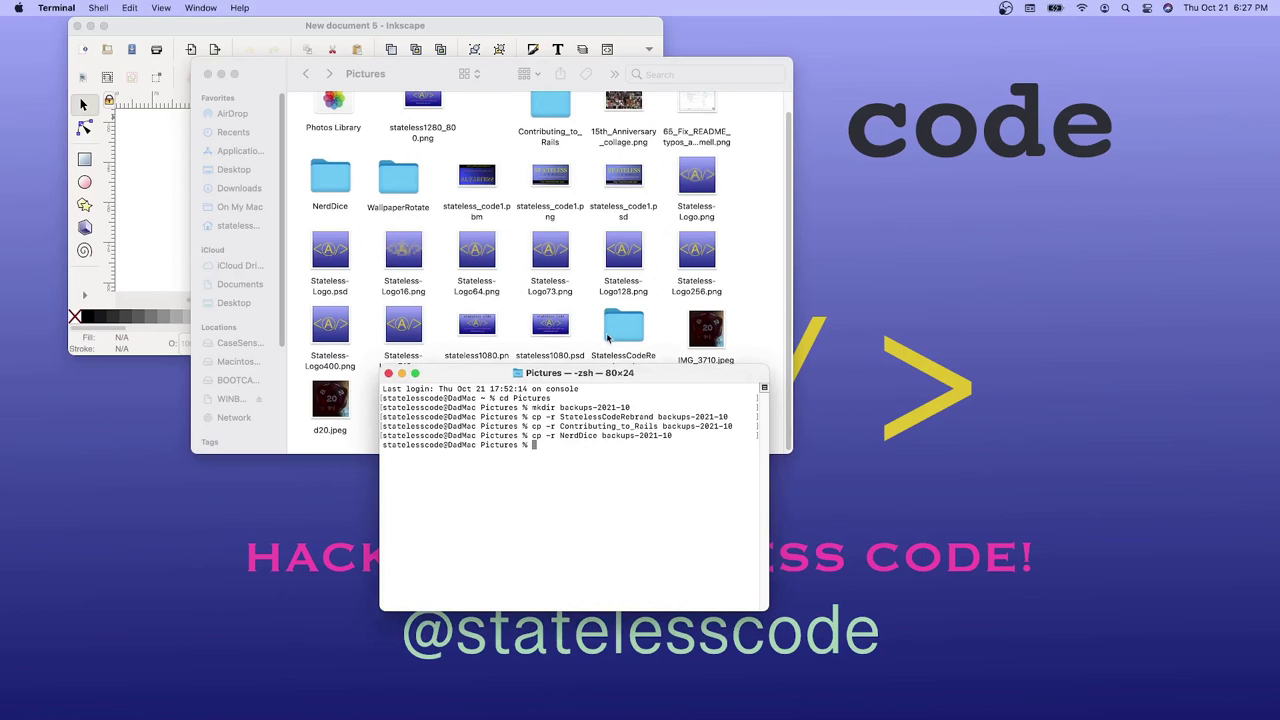
pyautogui.click(610, 338)
pyautogui.doubleClick(612, 336)
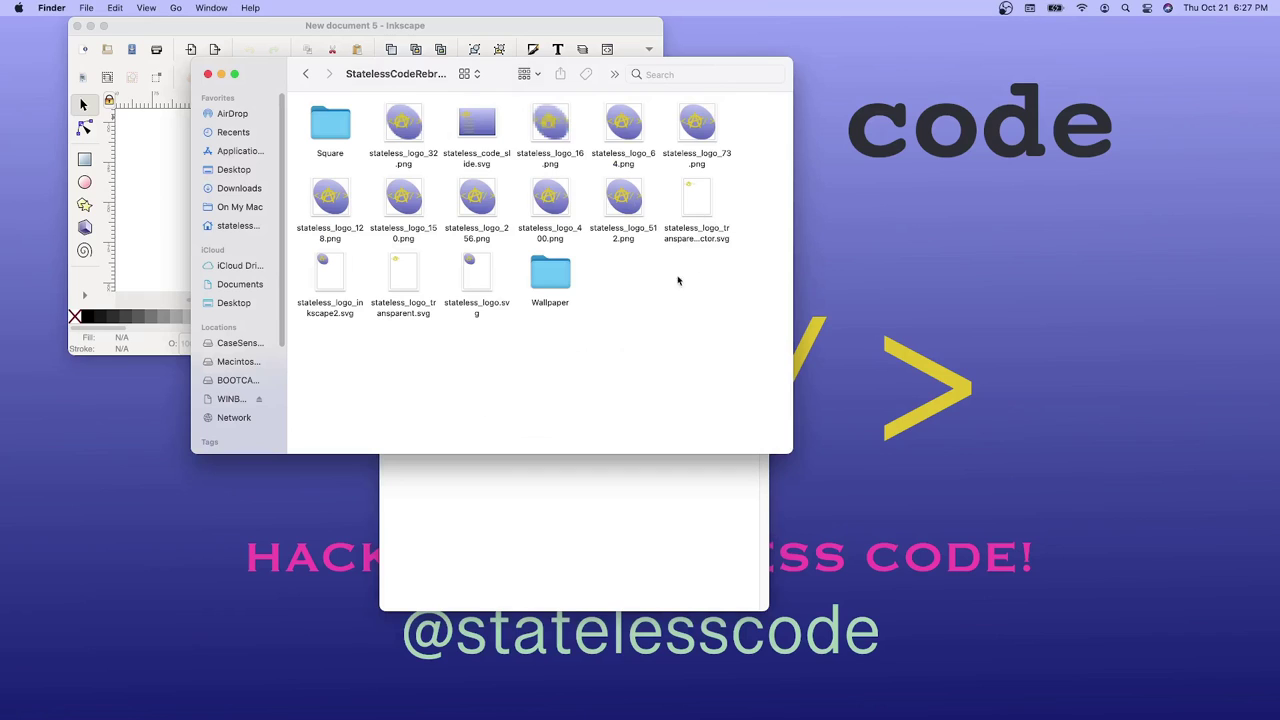
pyautogui.click(397, 312)
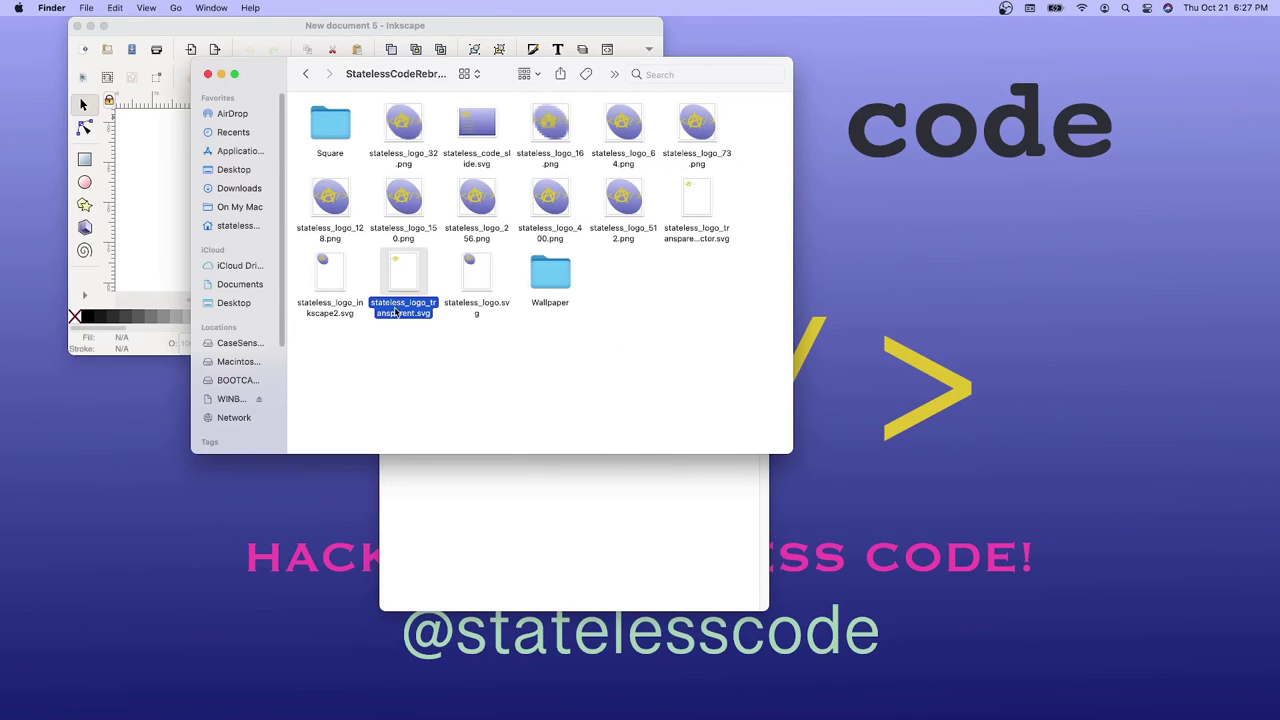
pyautogui.rightClick(397, 312)
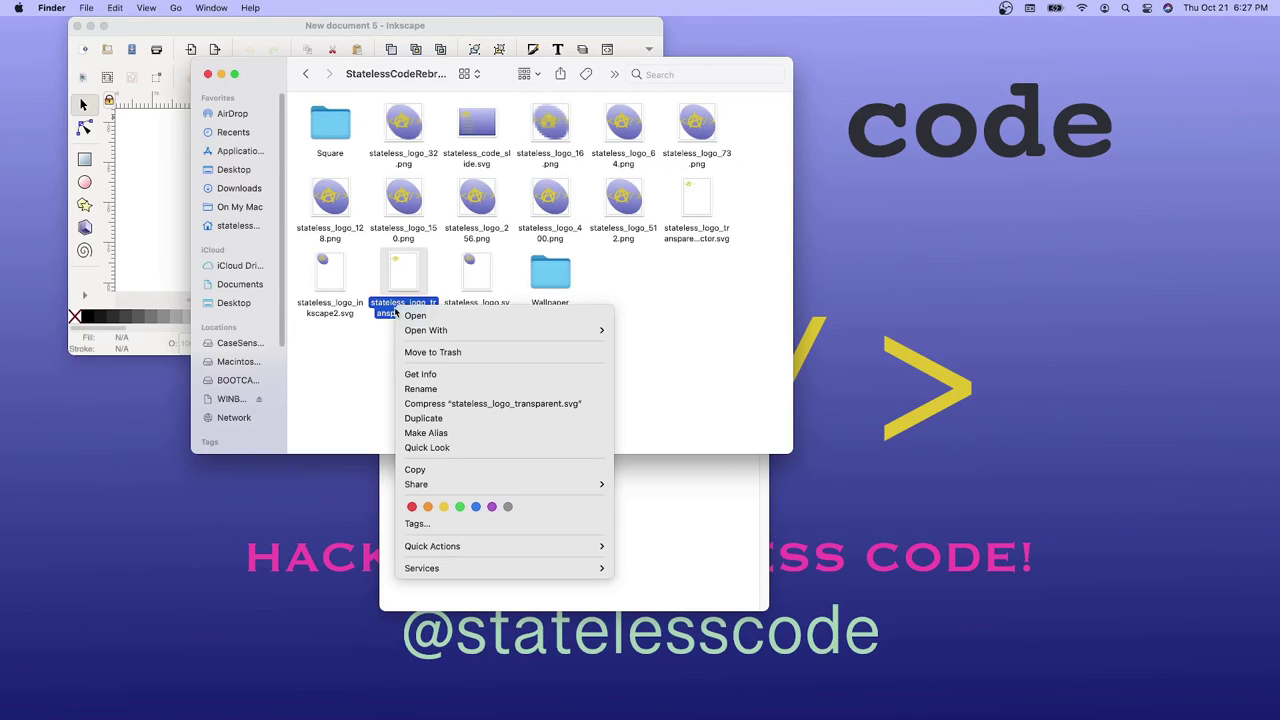
pyautogui.click(420, 352)
# Rename stateless_logo_transparent_to_vector.svg to stateless_logo_transparent.svg by deleting '_to_vector'.
pyautogui.click(701, 233)
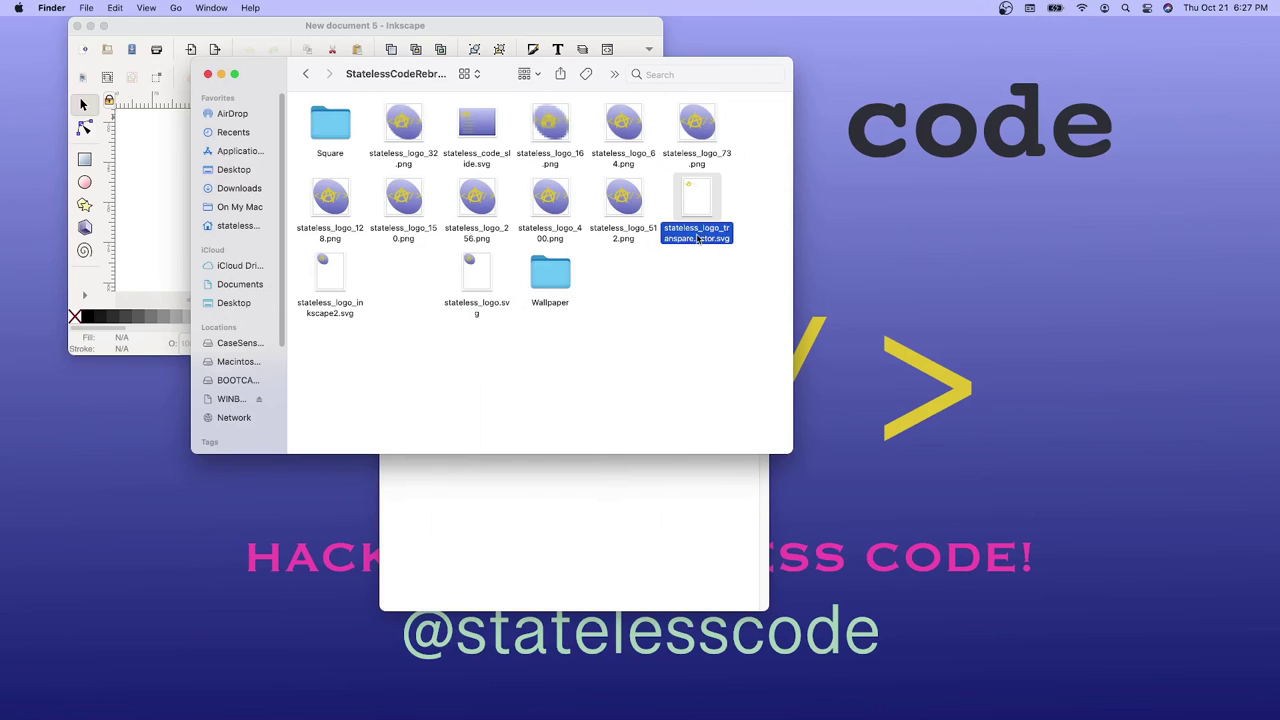
pyautogui.rightClick(698, 236)
pyautogui.rightClick(675, 236)
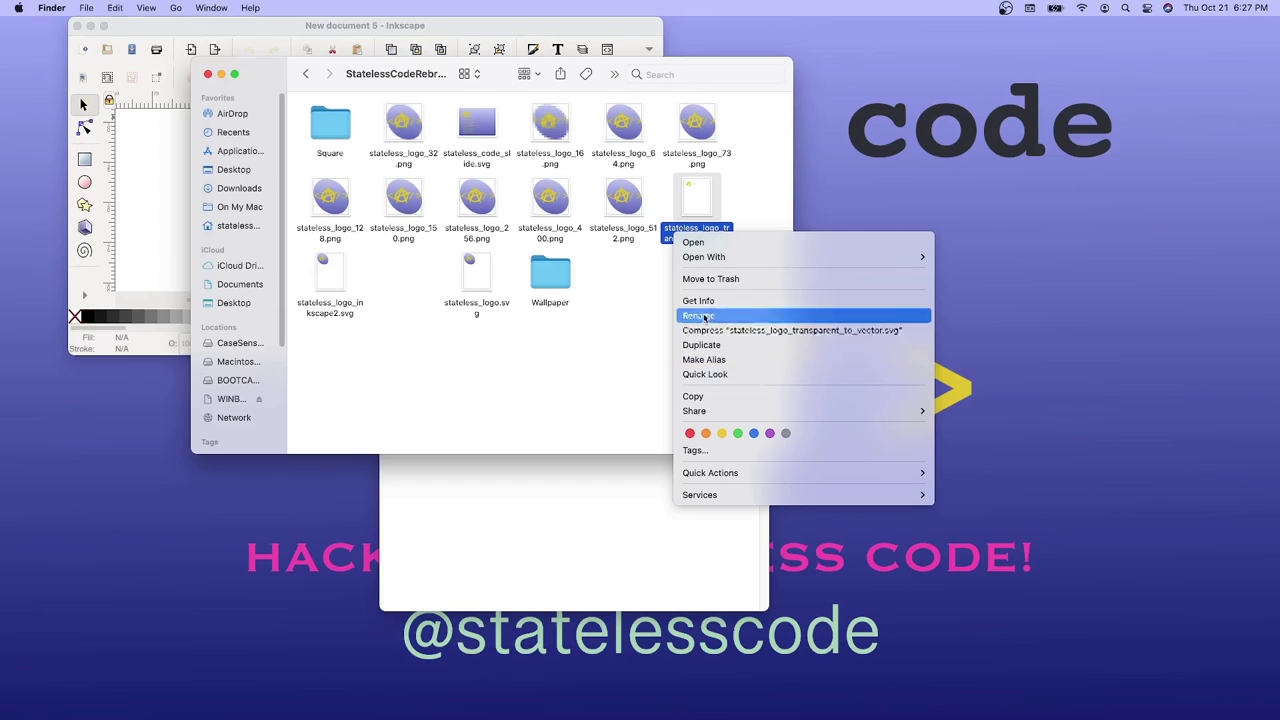
pyautogui.moveTo(704, 412)
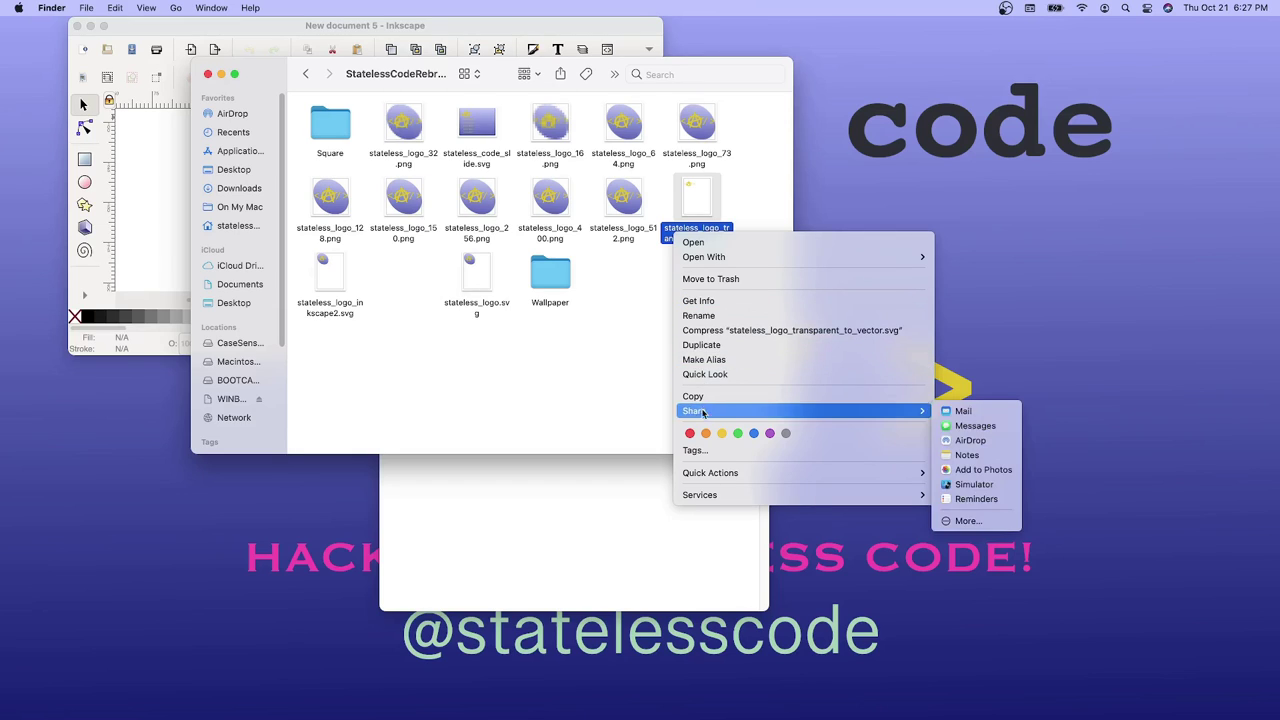
pyautogui.click(692, 316)
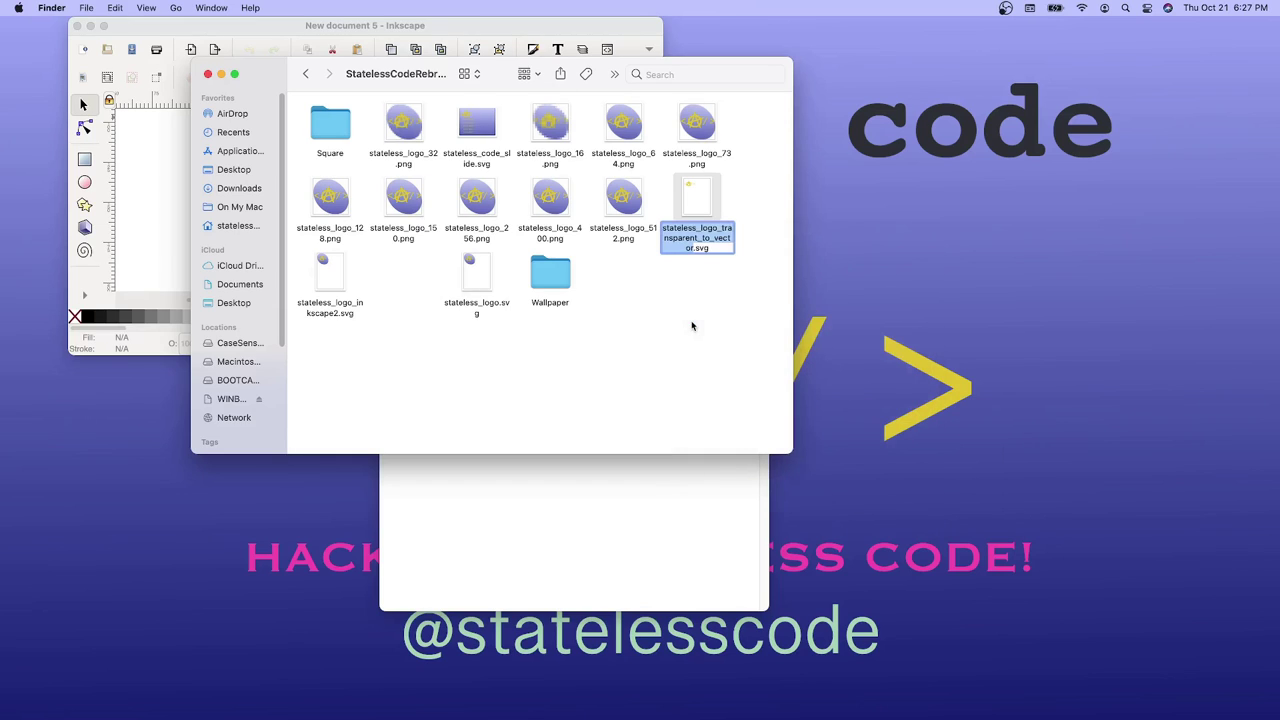
pyautogui.press('Right')
pyautogui.hotkey('shift', 'Left')
pyautogui.hotkey('shift', 'Left')
pyautogui.press('BackSpace')
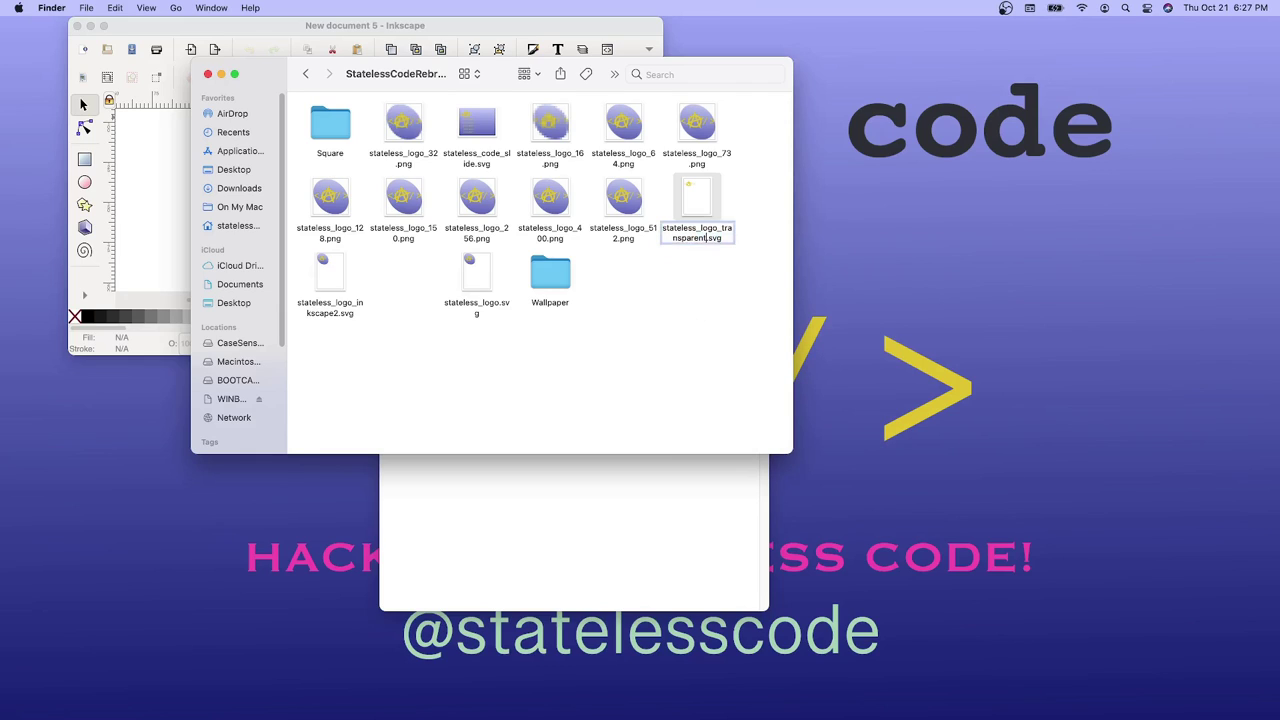
pyautogui.click(652, 320)
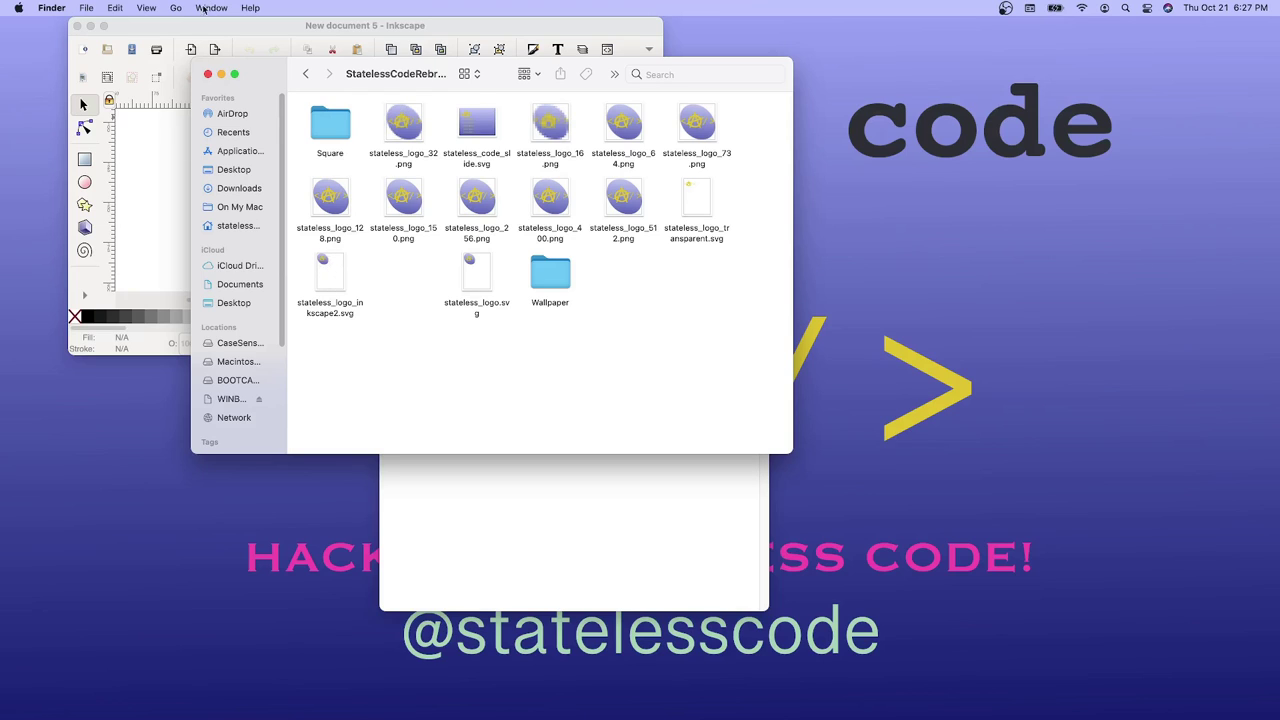
# Bring Inkscape forward and open stateless_logo_inkscape2.svg via File > Open.
pyautogui.click(154, 30)
pyautogui.click(97, 9)
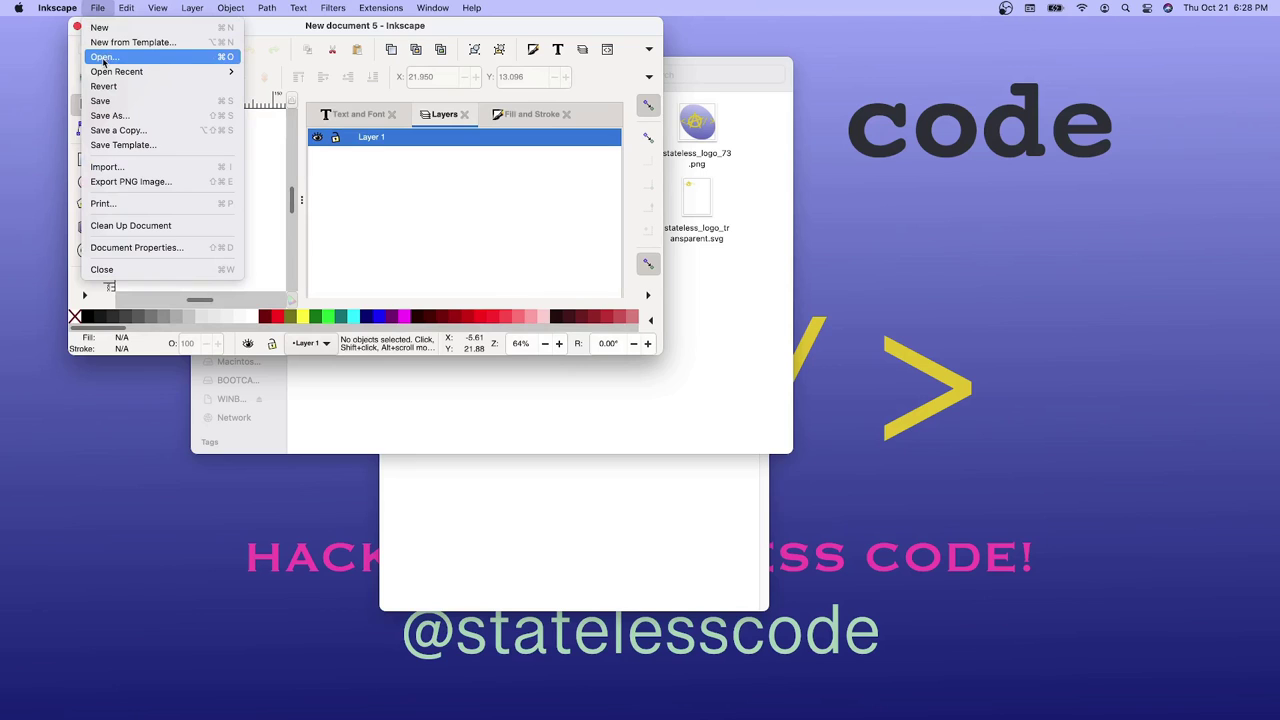
pyautogui.click(104, 57)
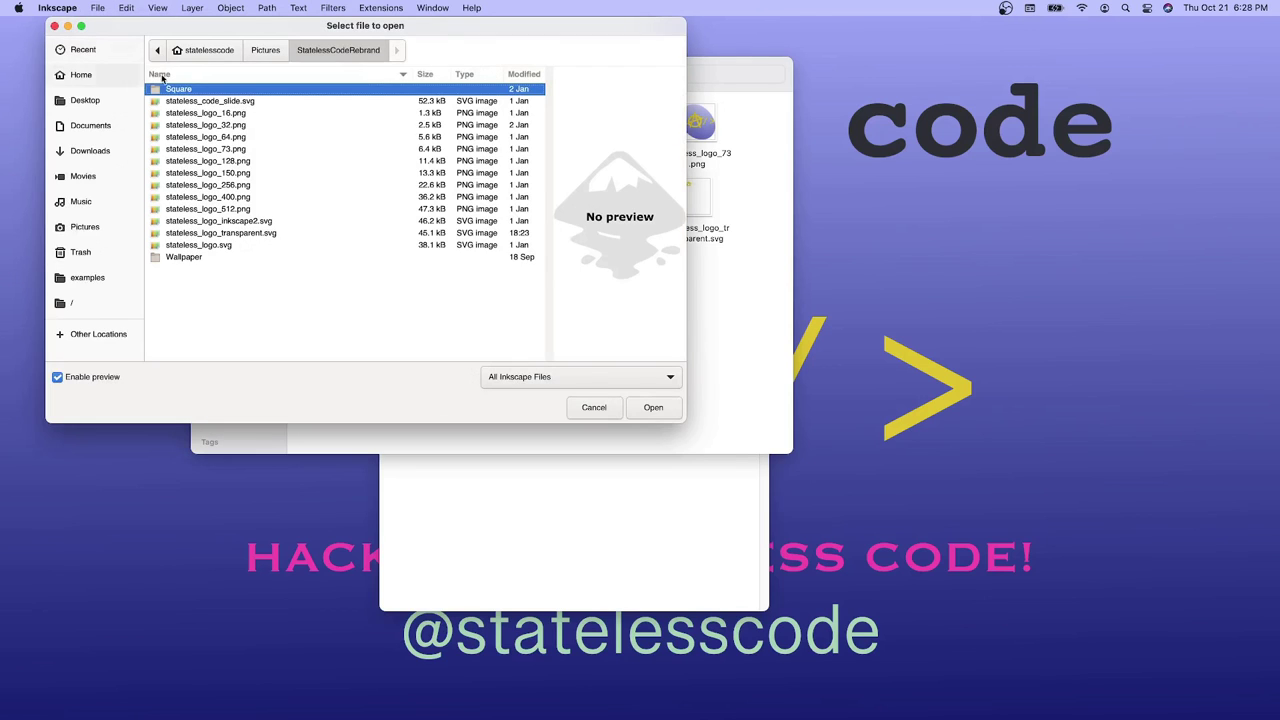
pyautogui.click(212, 221)
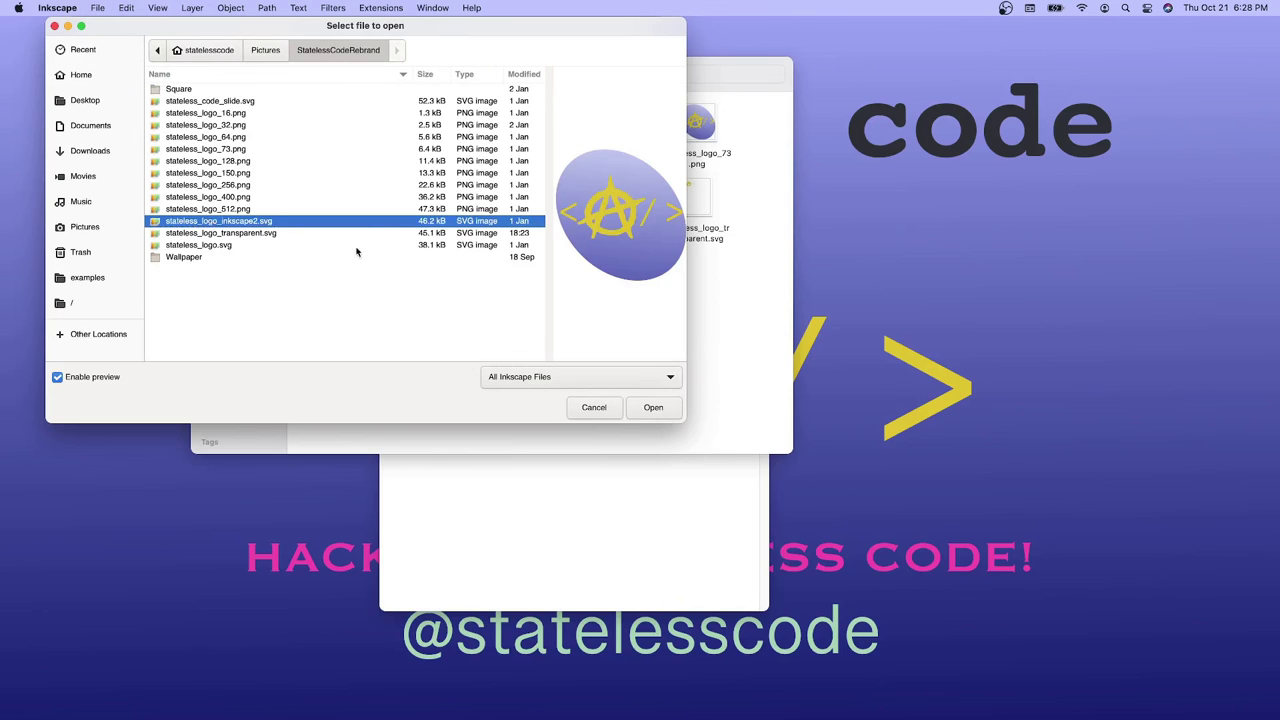
pyautogui.click(650, 416)
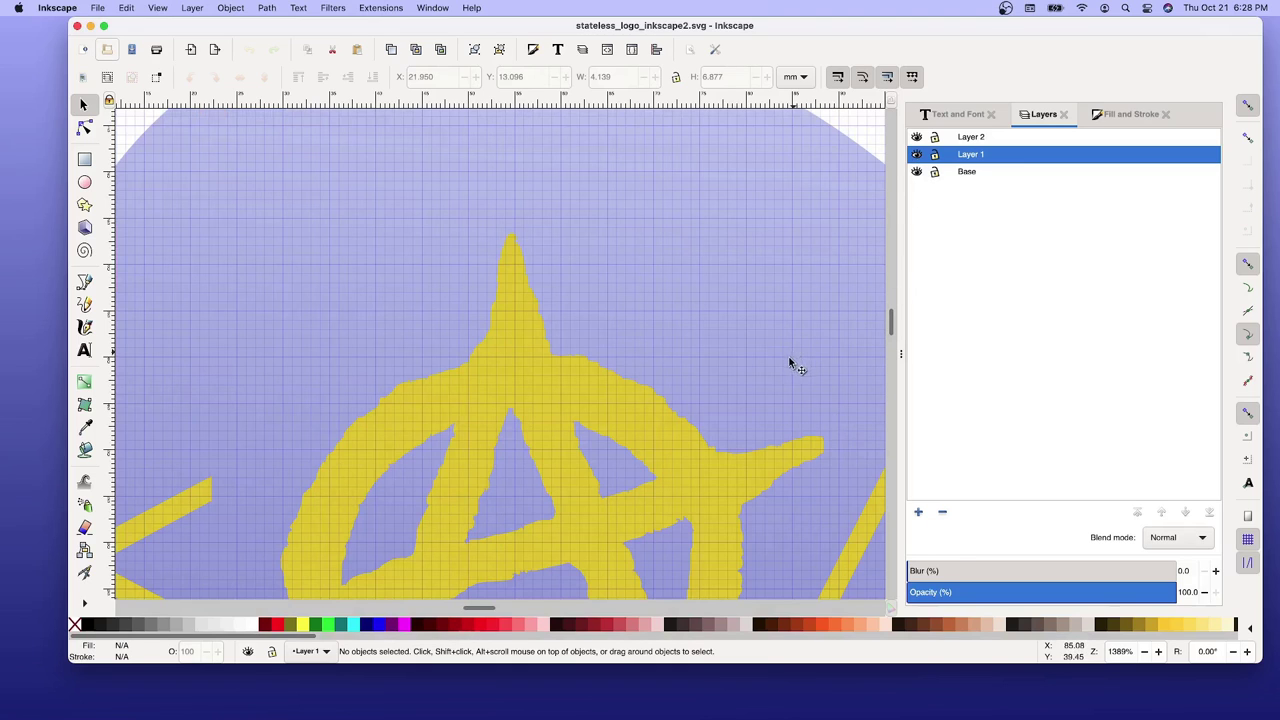
pyautogui.scroll(-2, 785, 348)
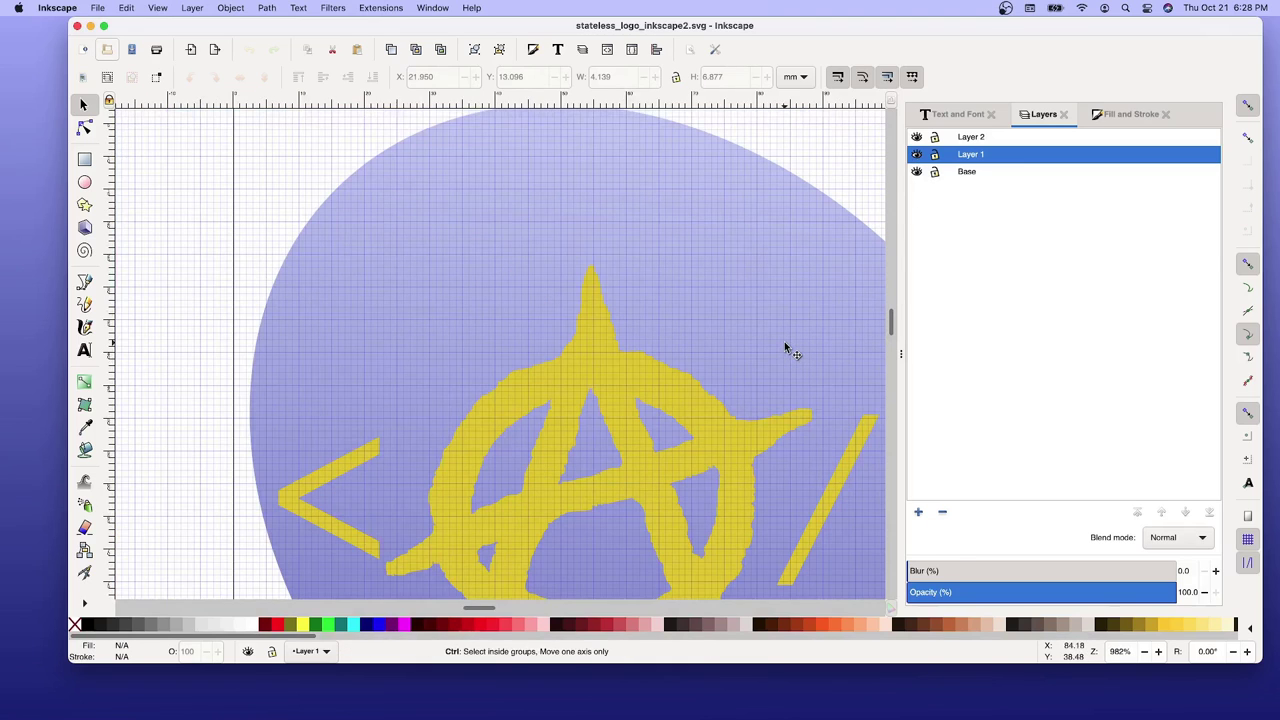
pyautogui.click(917, 155)
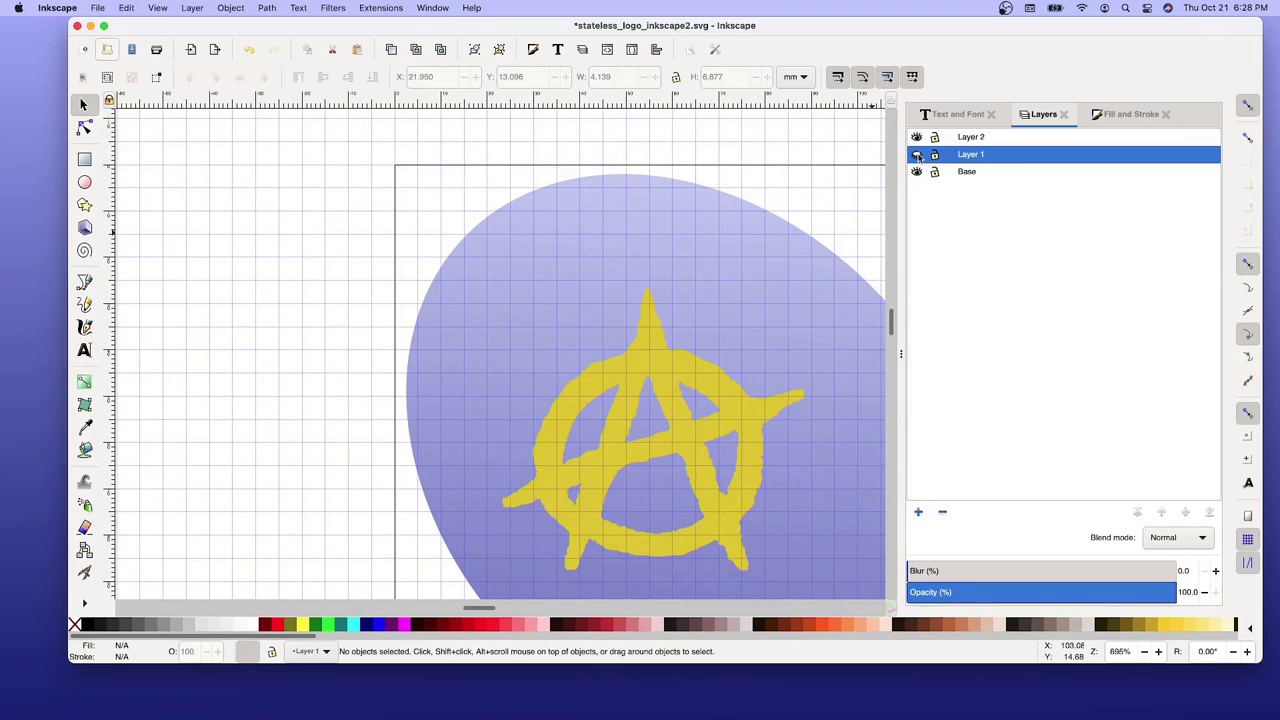
pyautogui.click(917, 155)
pyautogui.click(915, 140)
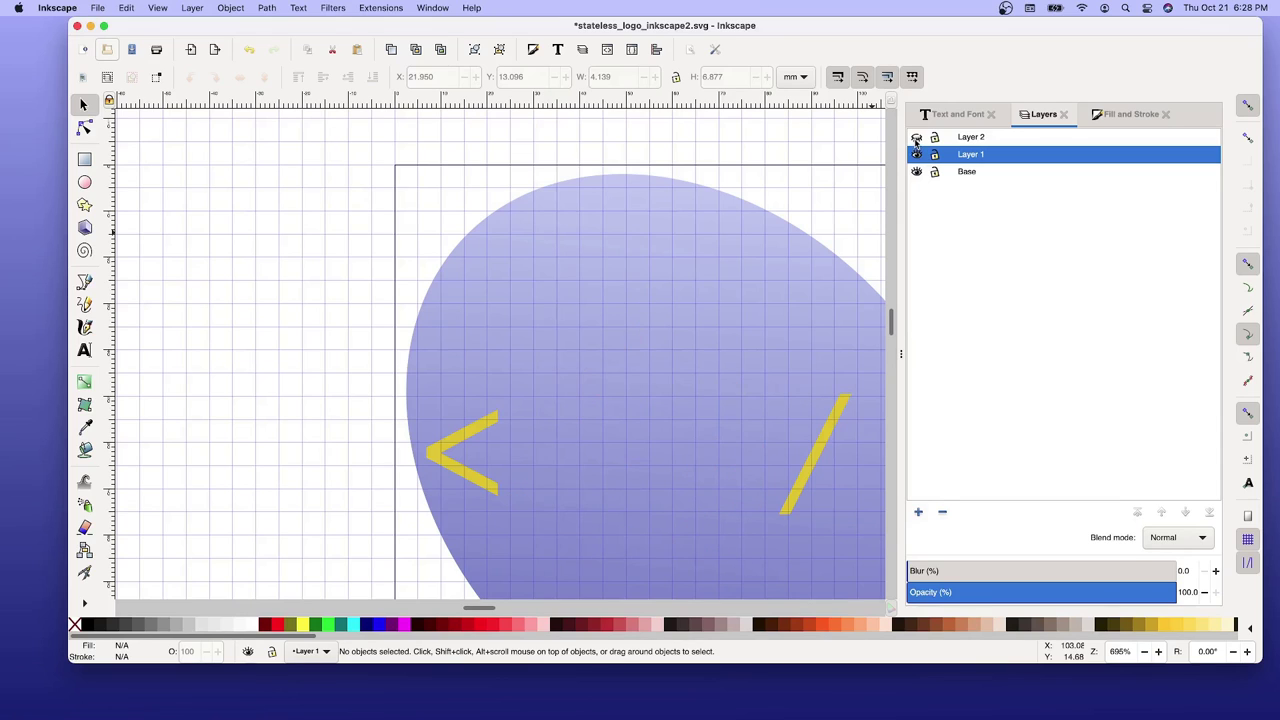
pyautogui.click(916, 140)
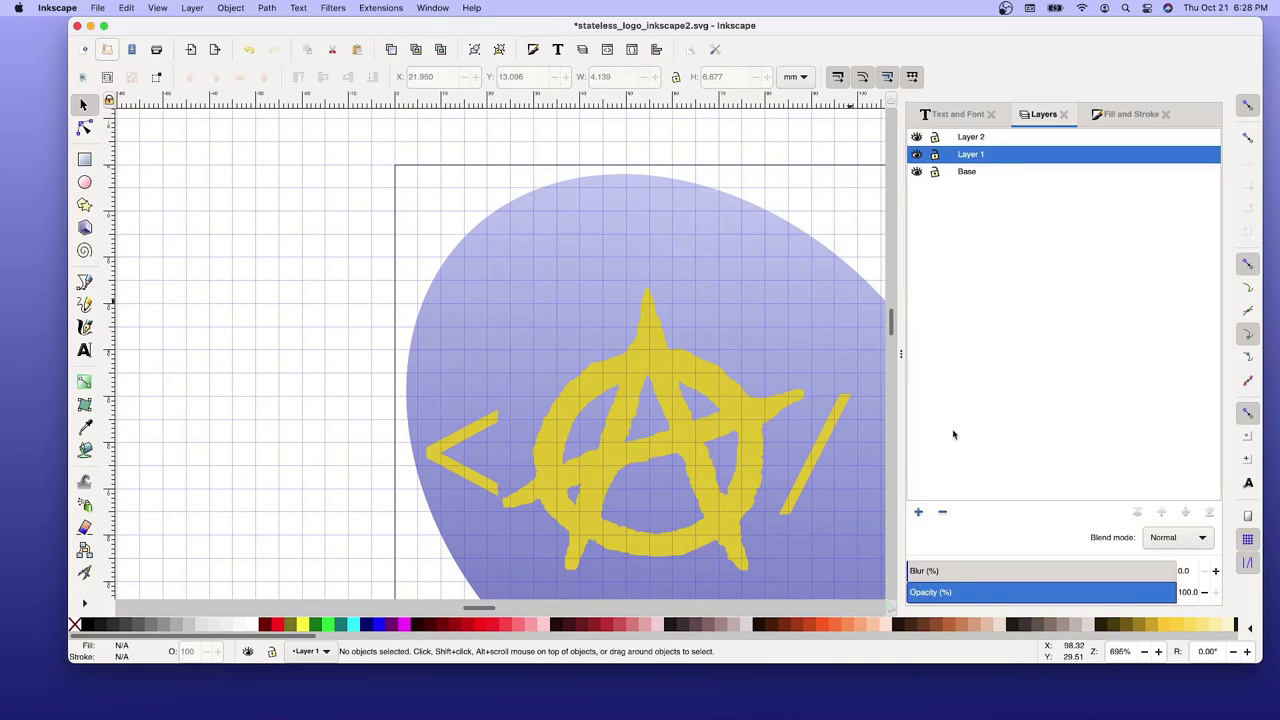
# Add a new Layer 3 above the current layer and make it the active layer.
pyautogui.click(918, 514)
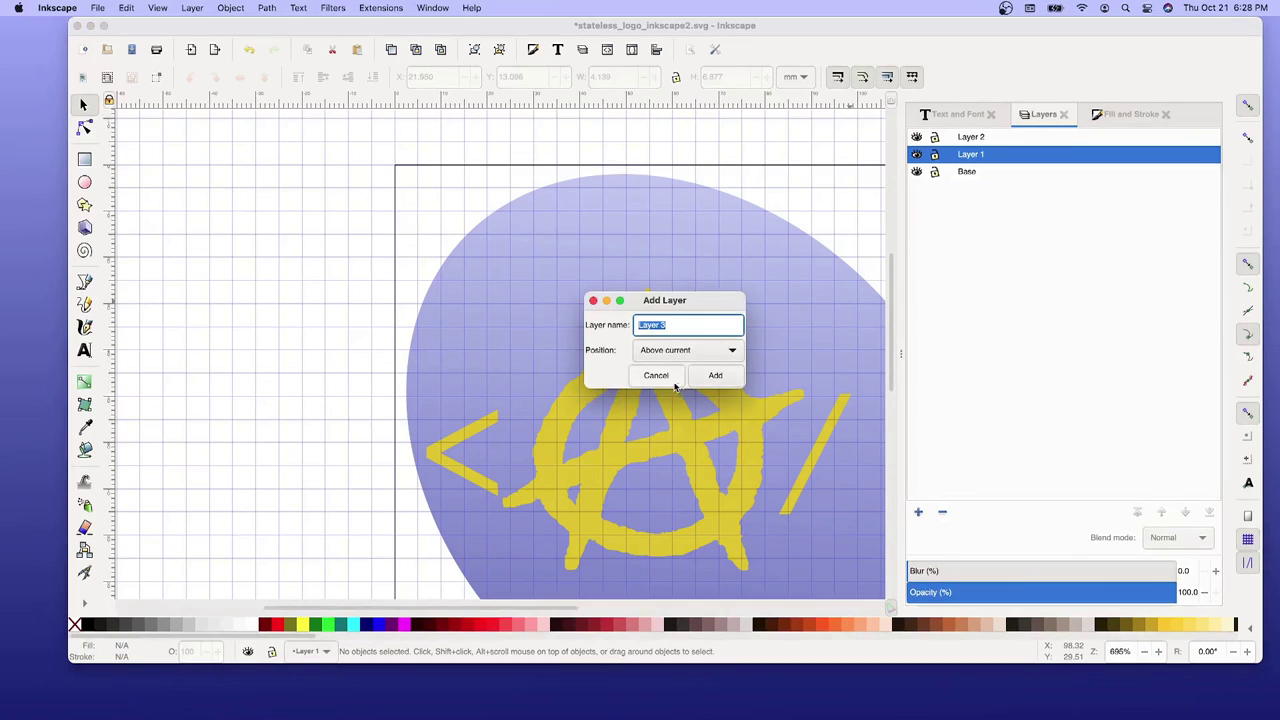
pyautogui.click(715, 377)
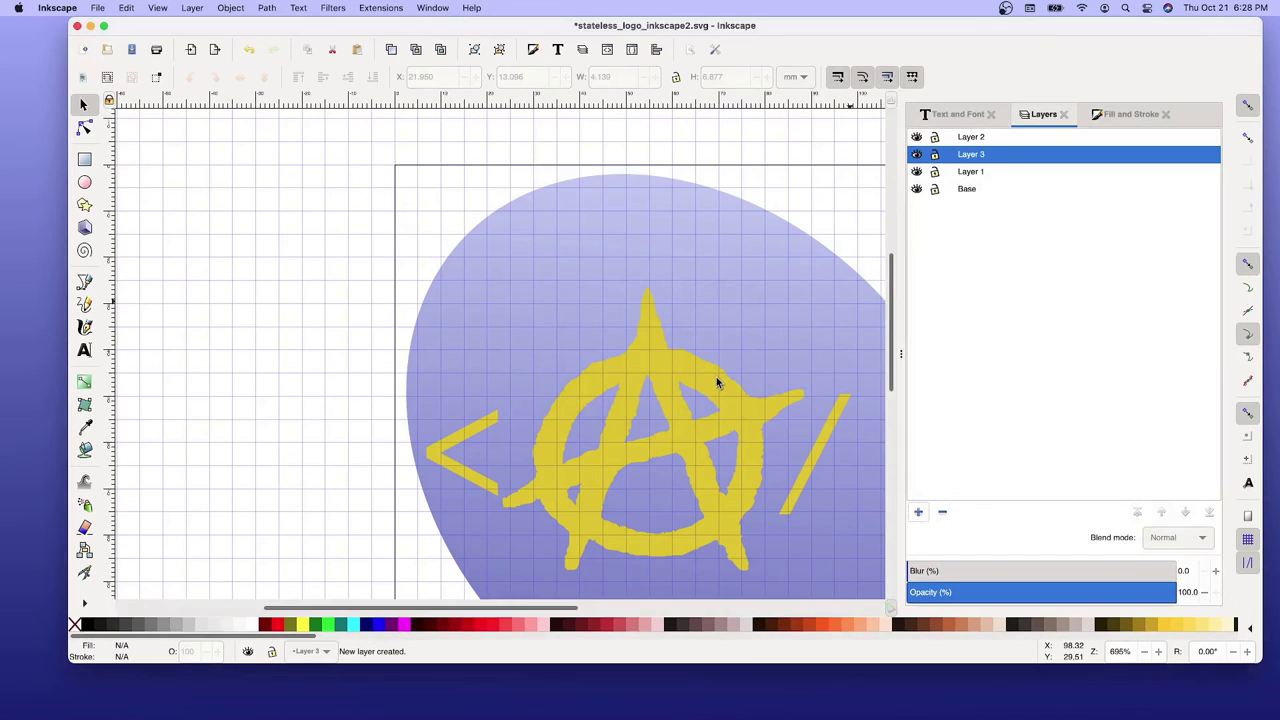
pyautogui.click(993, 155)
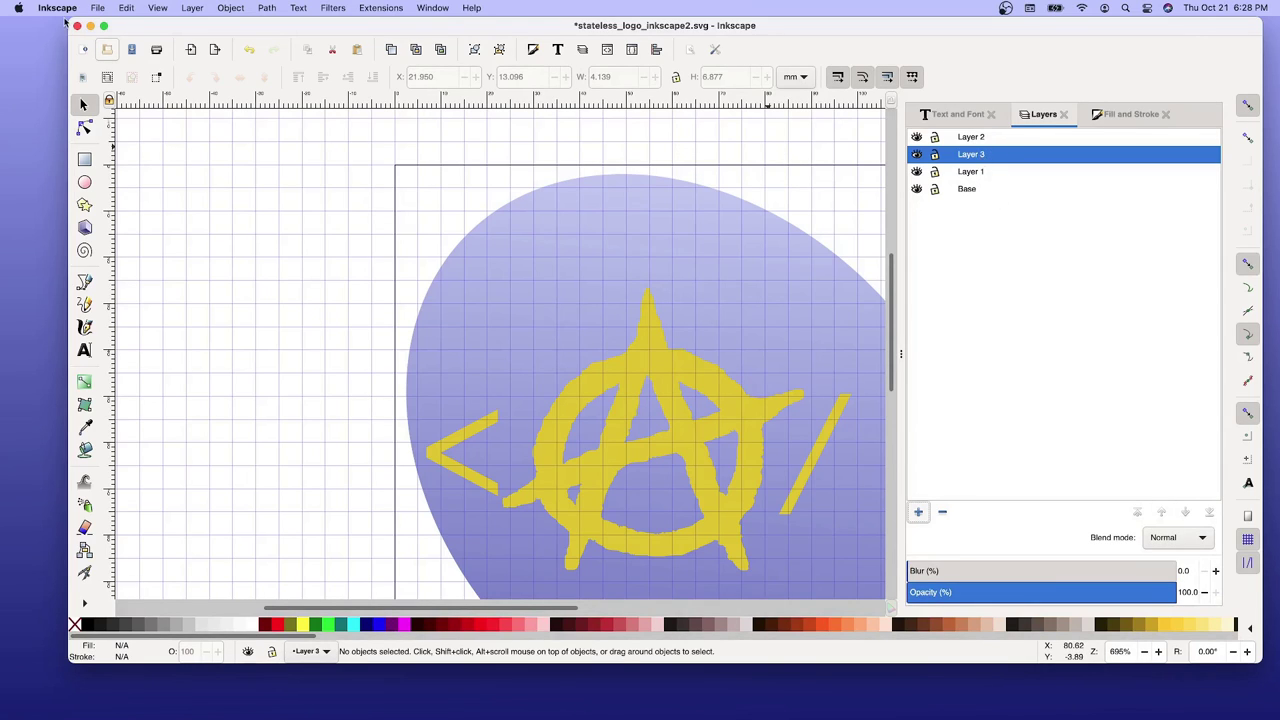
pyautogui.click(96, 8)
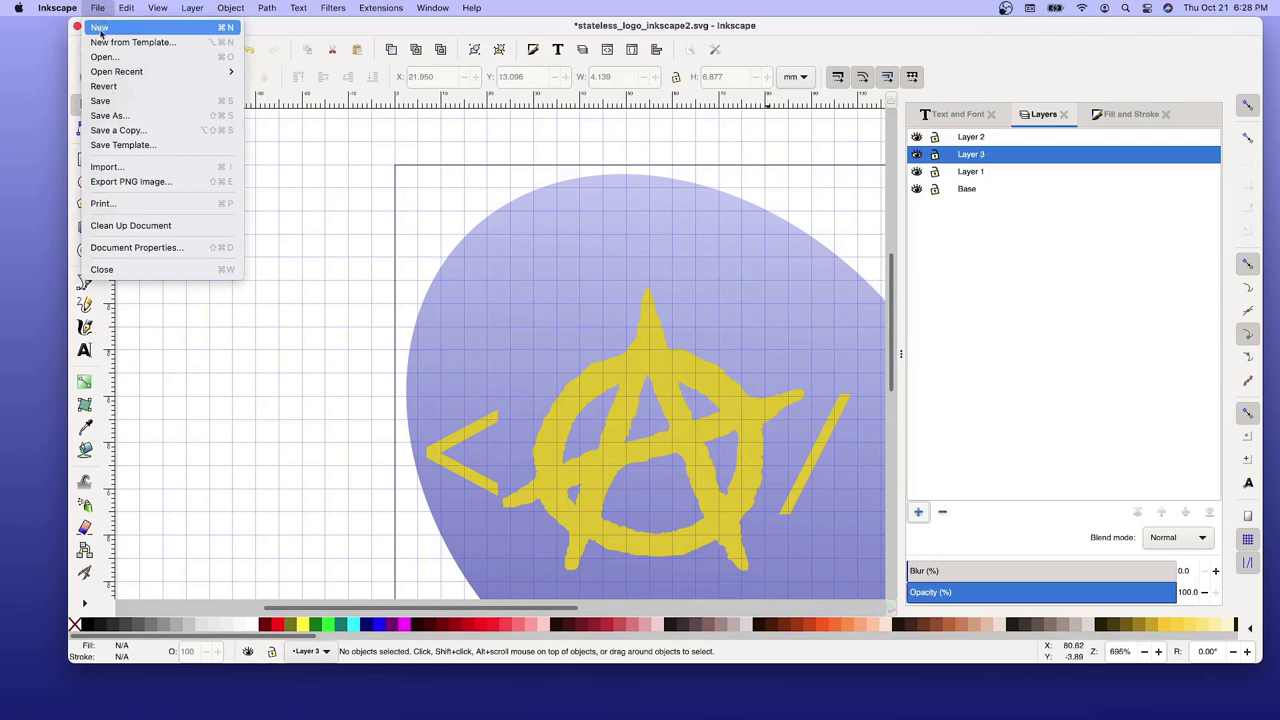
# Import stateless_logo_transparent.svg using 'Include SVG image as editable object(s)'.
pyautogui.click(104, 166)
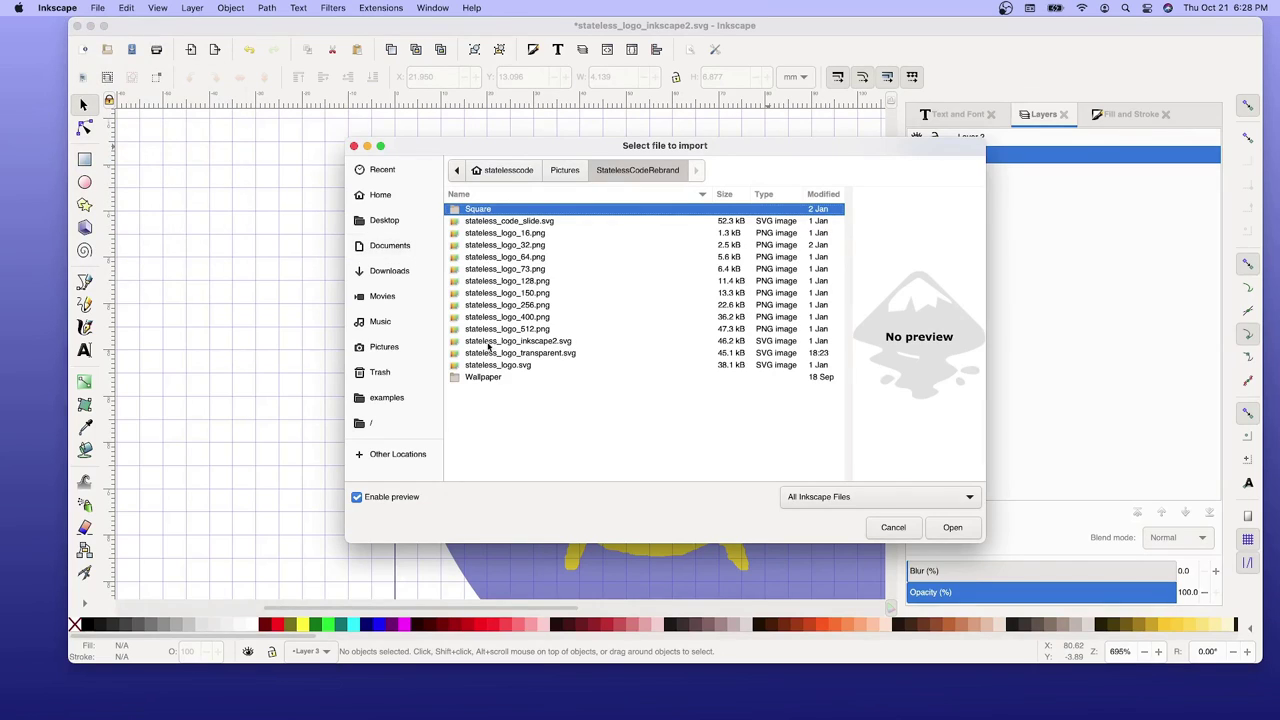
pyautogui.click(530, 354)
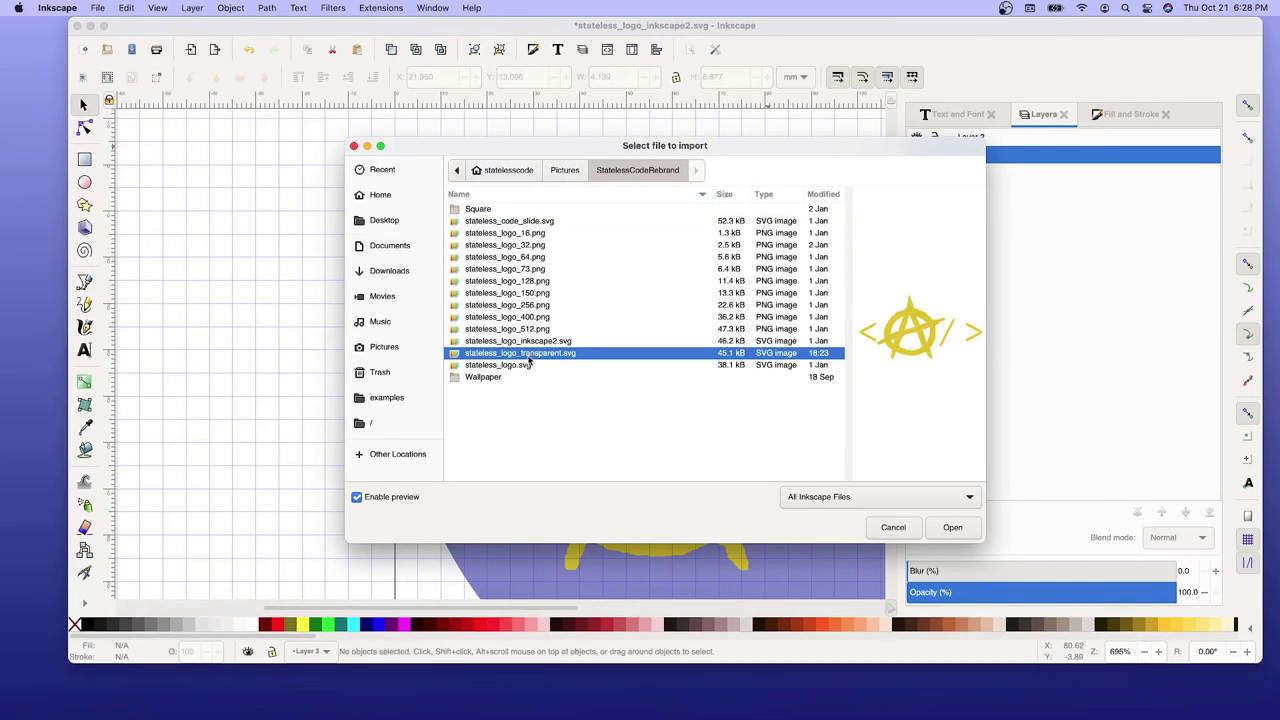
pyautogui.click(952, 527)
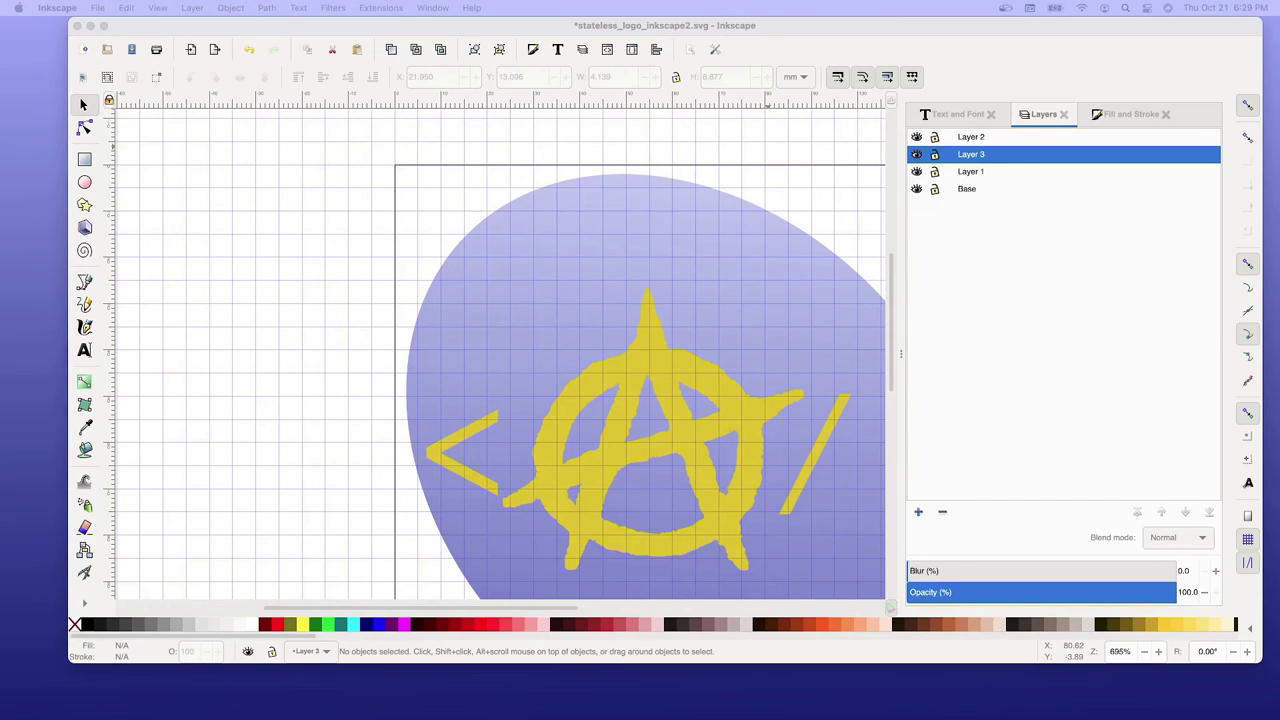
pyautogui.moveTo(443, 295); pyautogui.dragTo(528, 257)
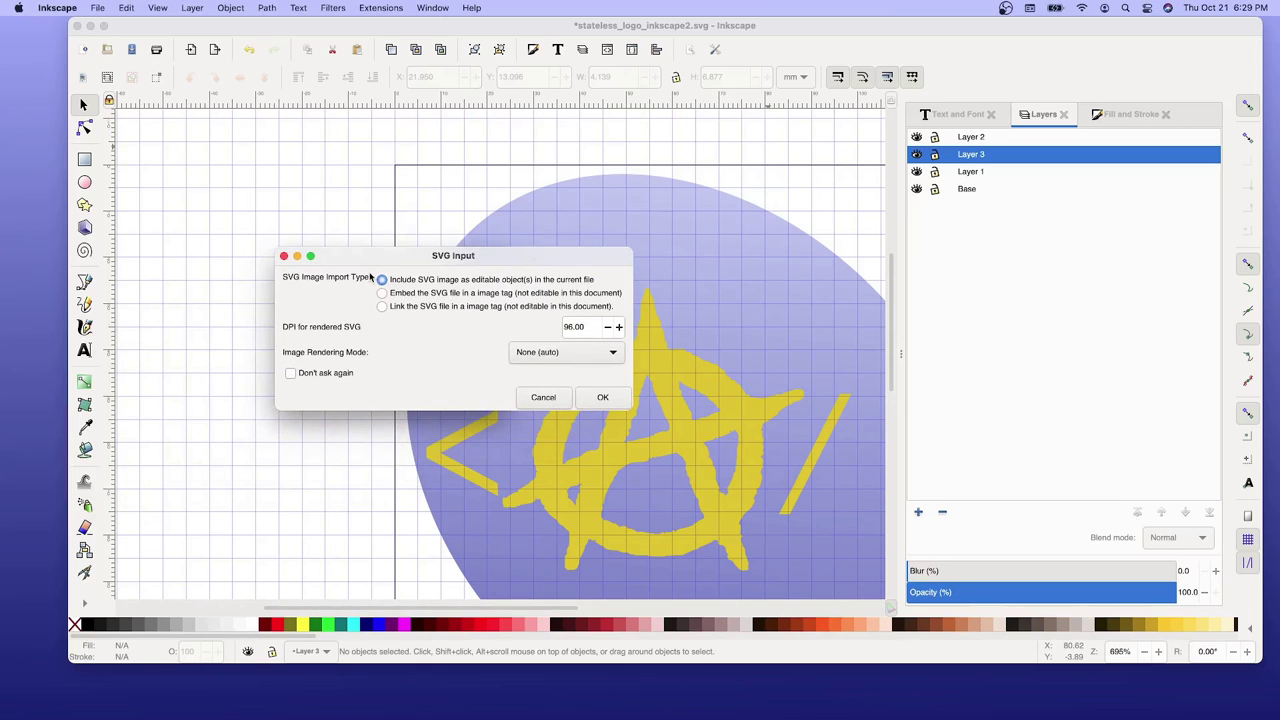
pyautogui.click(404, 285)
pyautogui.click(610, 399)
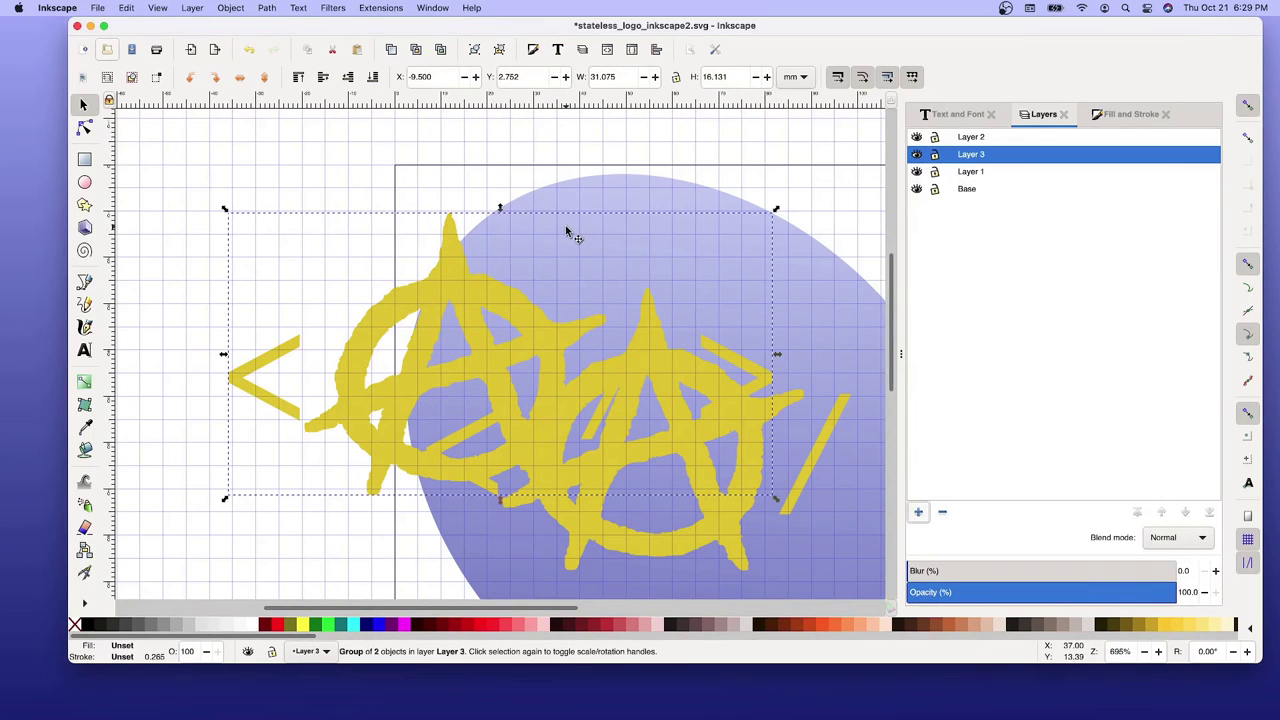
# Hide the Base layer's blue circle and lock Layers 1 and 2.
pyautogui.moveTo(575, 246); pyautogui.dragTo(581, 251)
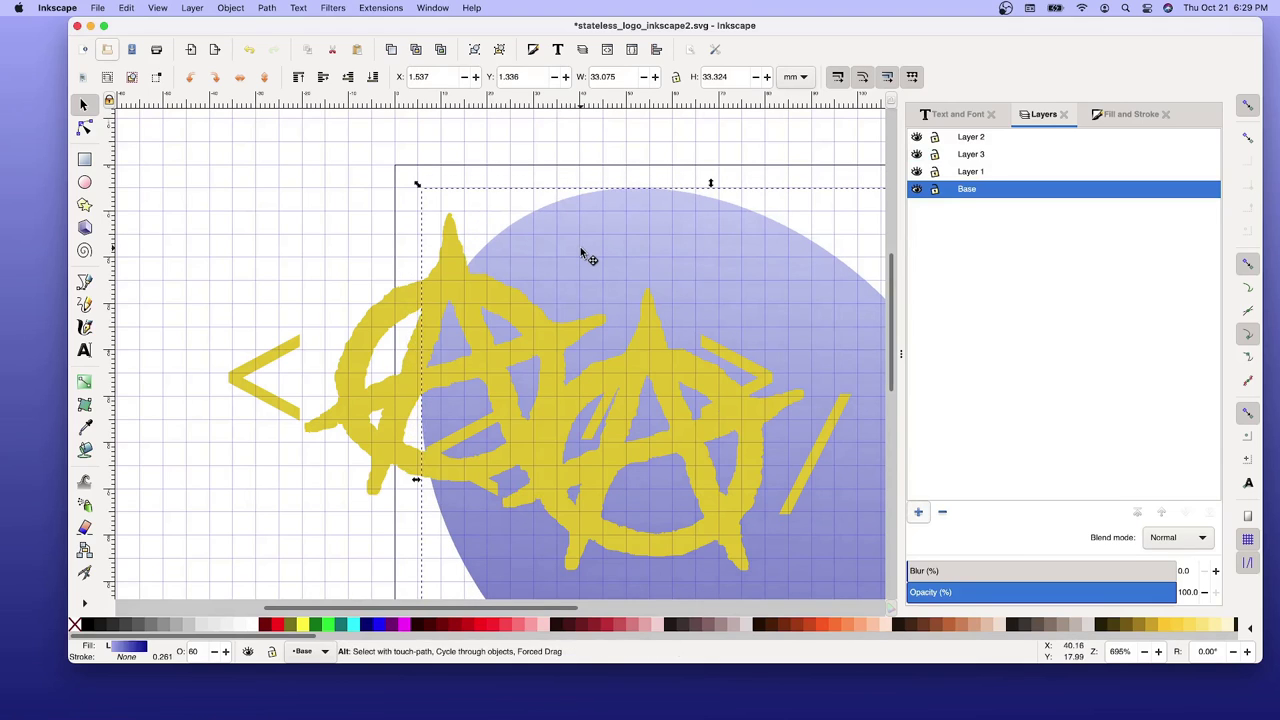
pyautogui.hotkey('ctrl', 'z')
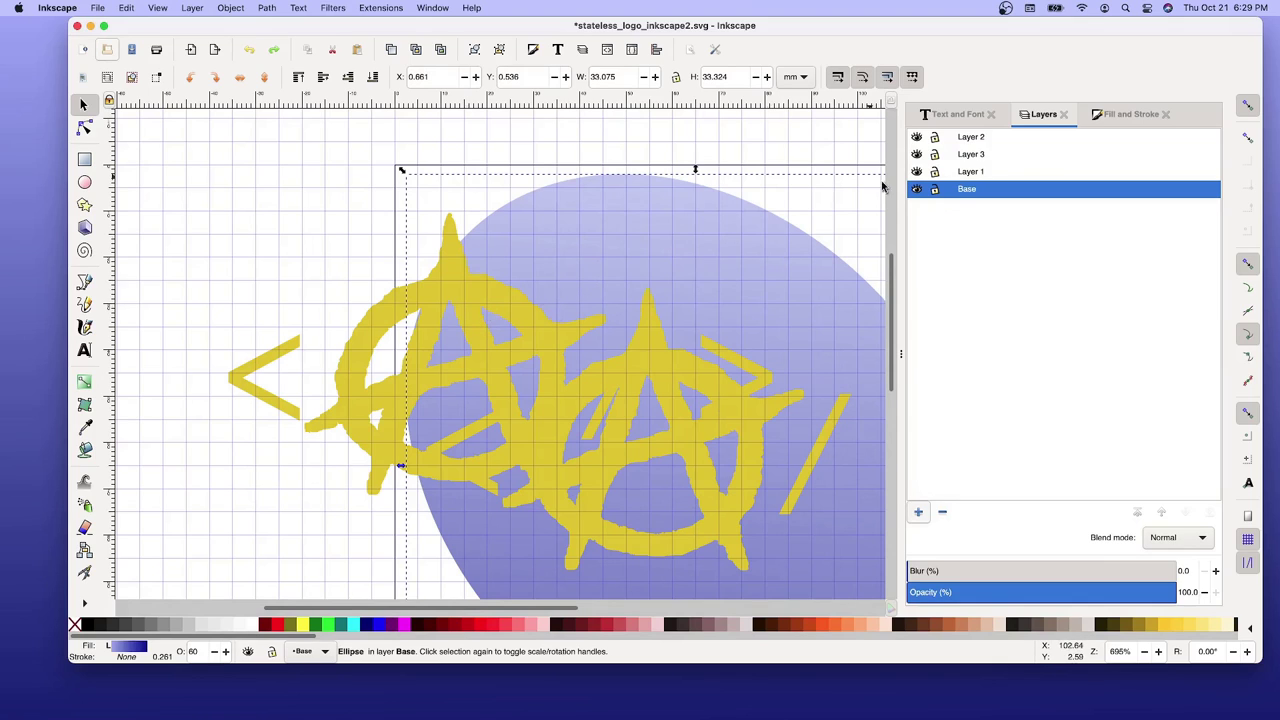
pyautogui.click(917, 190)
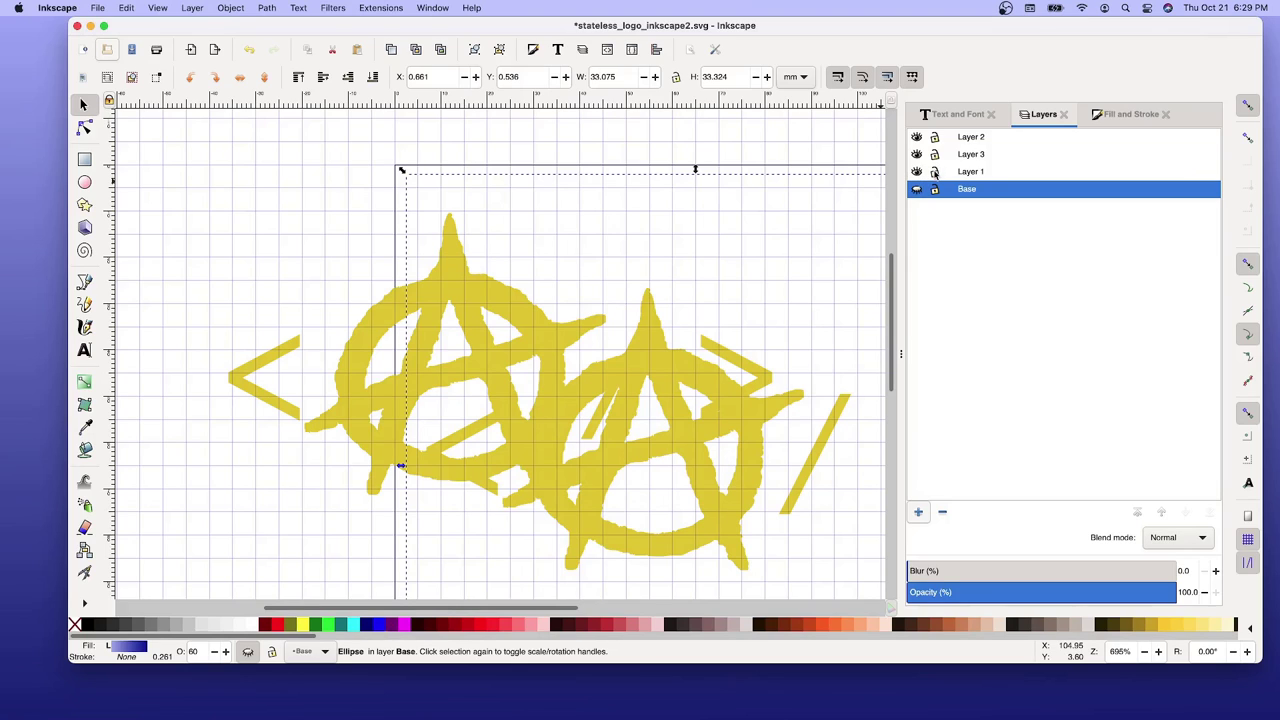
pyautogui.click(935, 172)
pyautogui.click(935, 154)
pyautogui.click(935, 137)
# Drag the imported Layer 3 logo group exactly onto the original logo.
pyautogui.press('Escape')
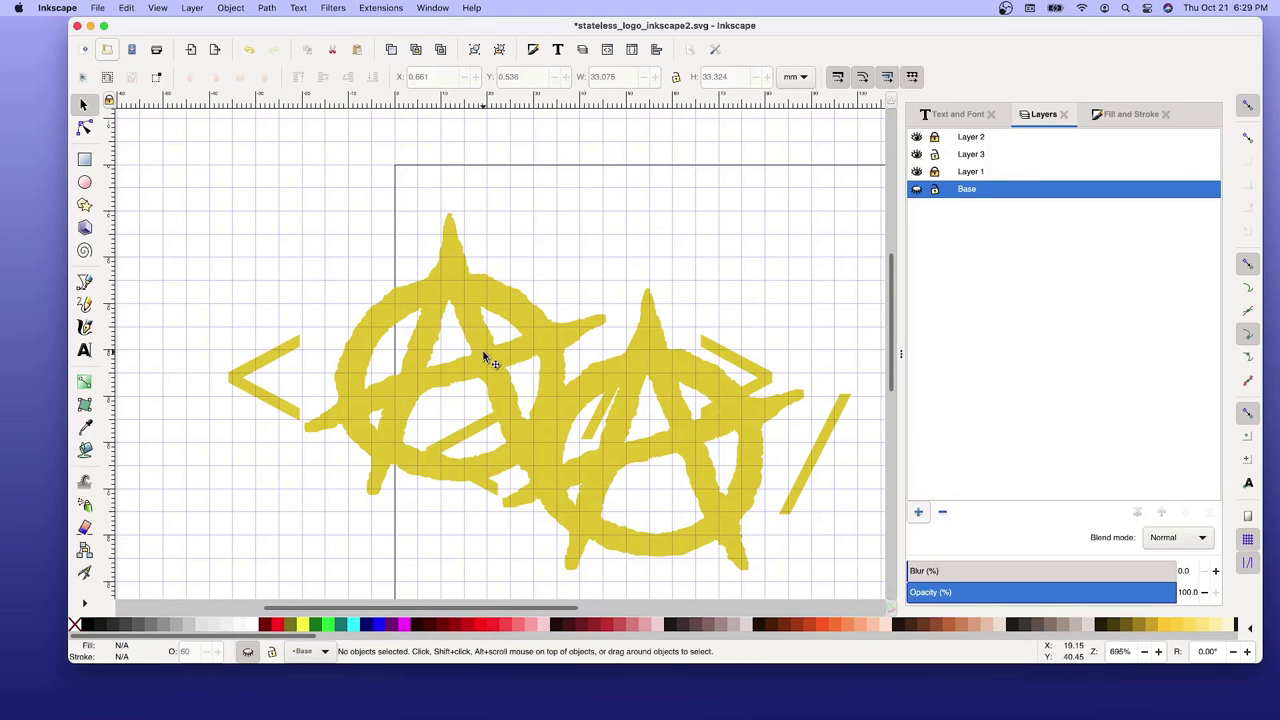
pyautogui.click(488, 358)
pyautogui.moveTo(485, 355); pyautogui.dragTo(688, 423)
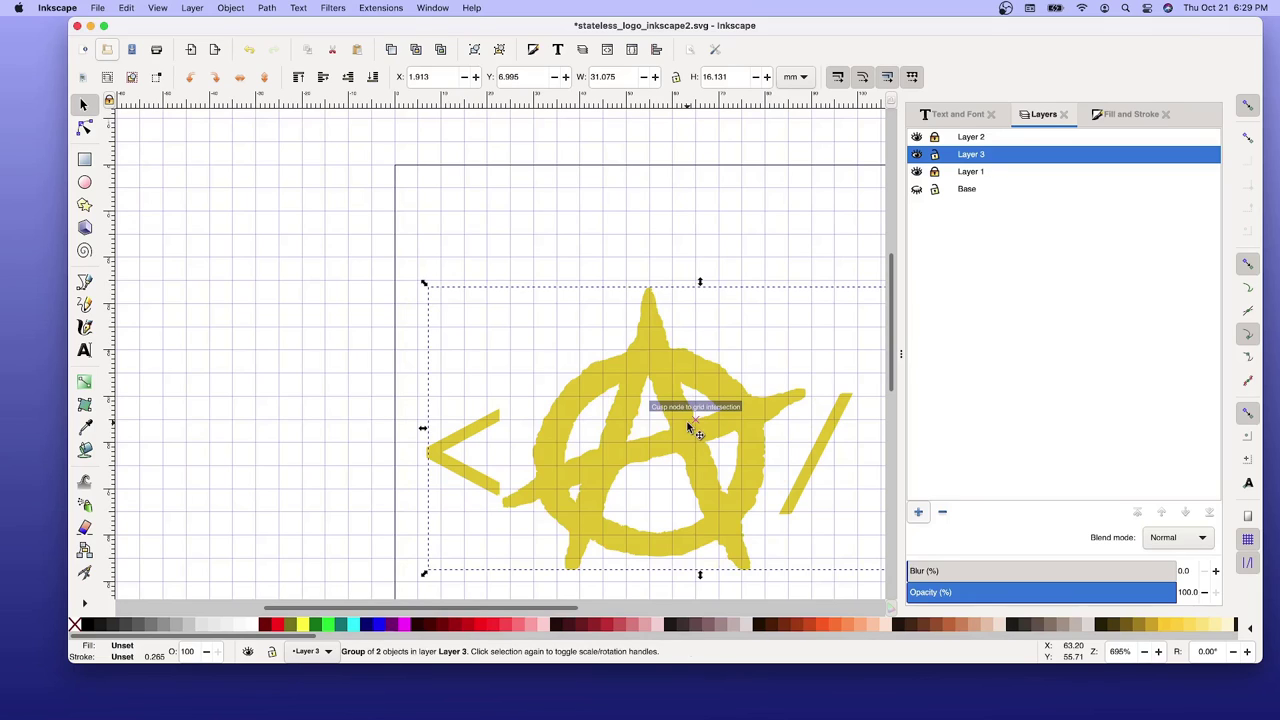
# Delete Layer 1 and Layer 2, then make the Base layer's circle visible again.
pyautogui.click(967, 176)
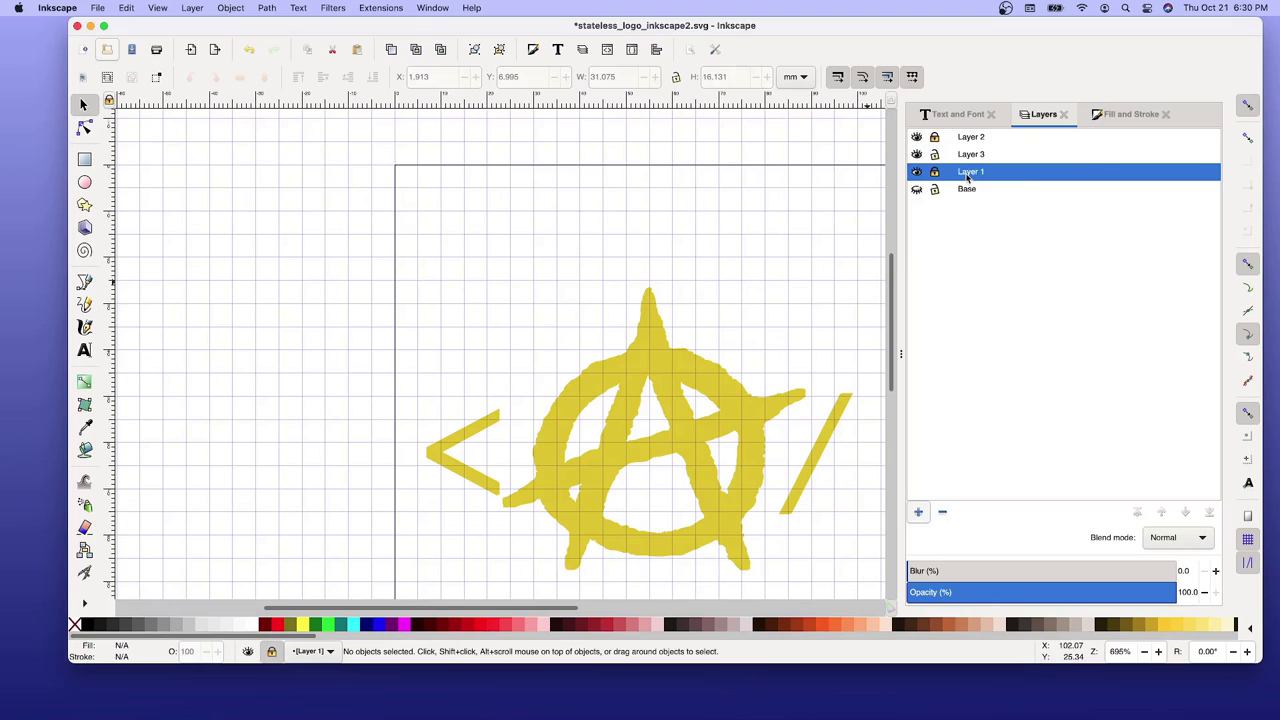
pyautogui.rightClick(967, 177)
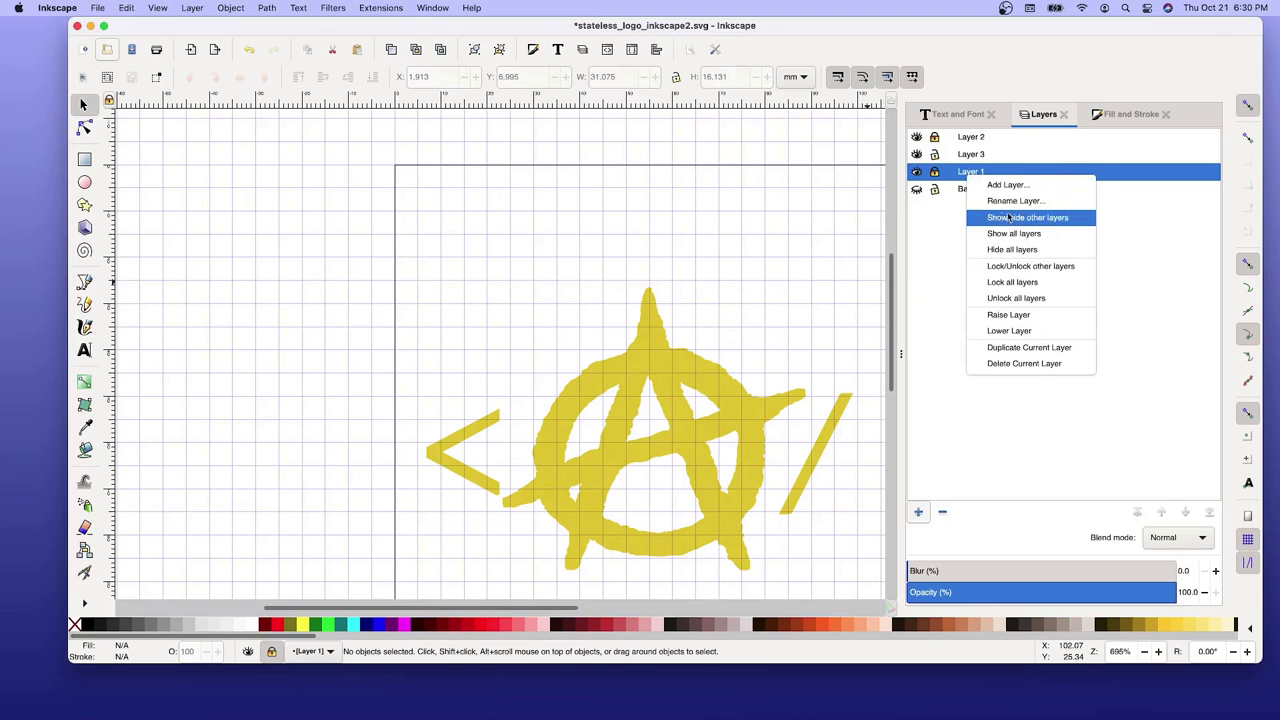
pyautogui.click(1024, 363)
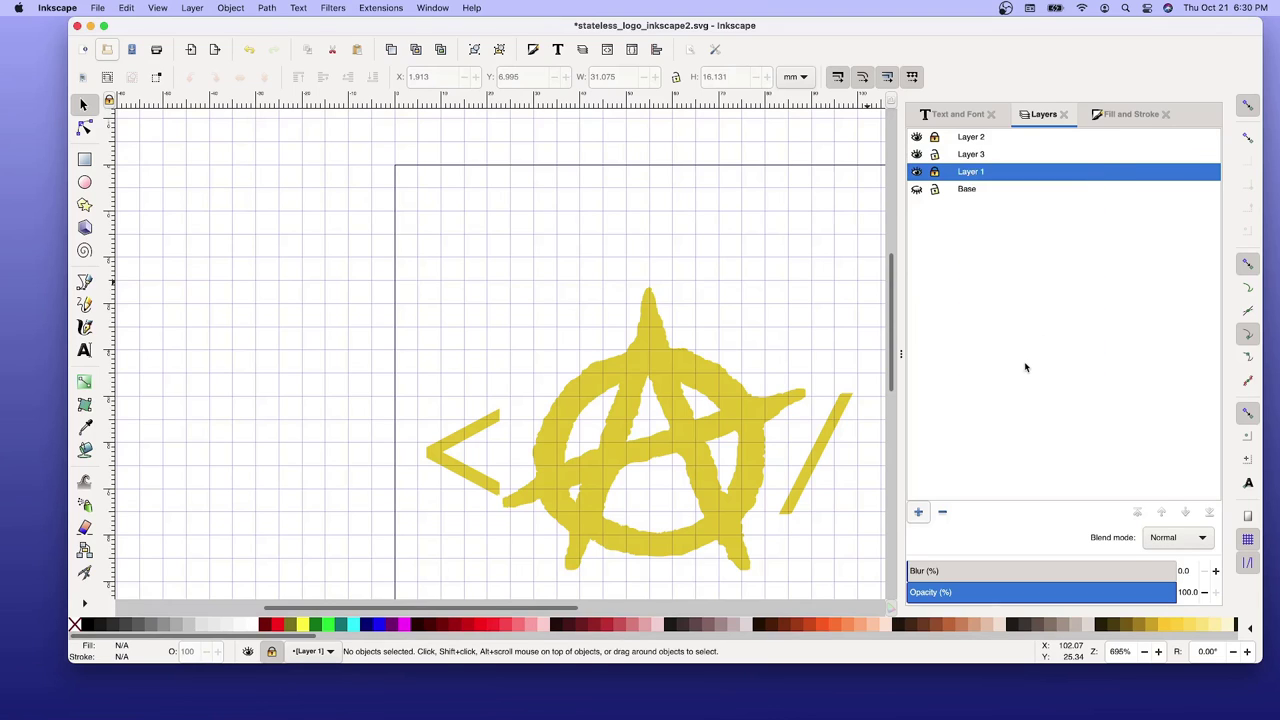
pyautogui.rightClick(972, 142)
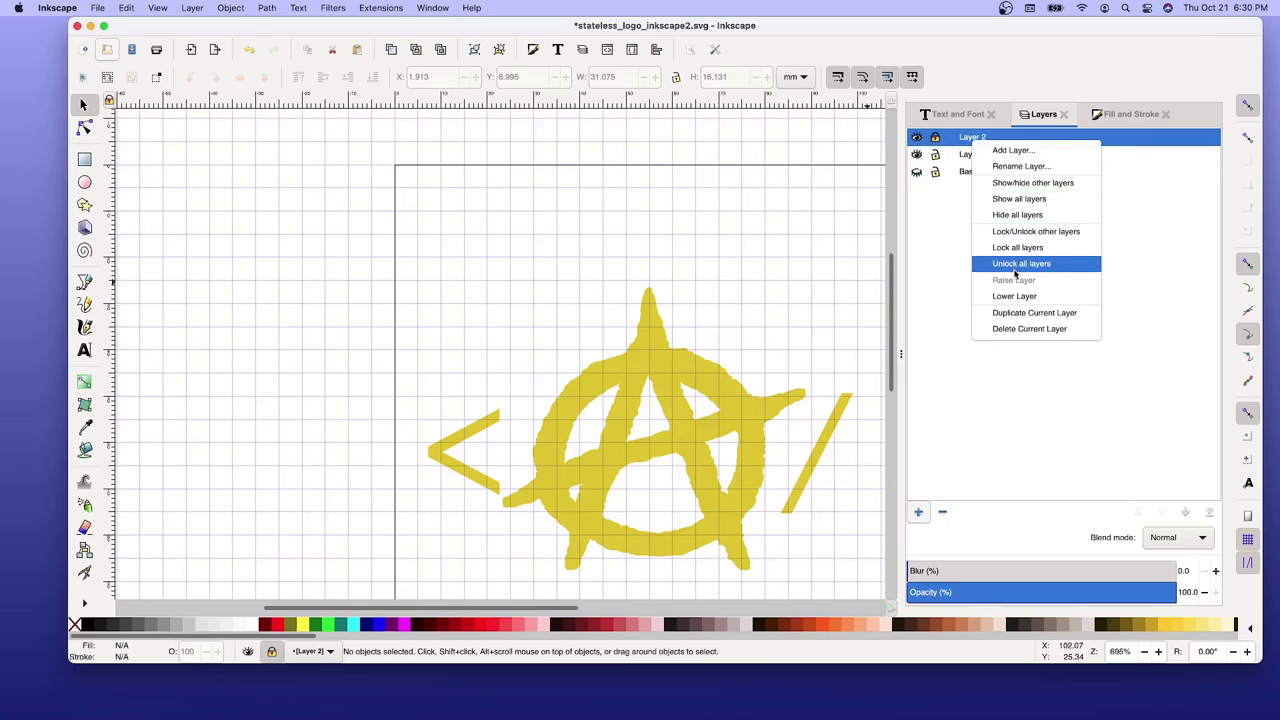
pyautogui.click(1023, 335)
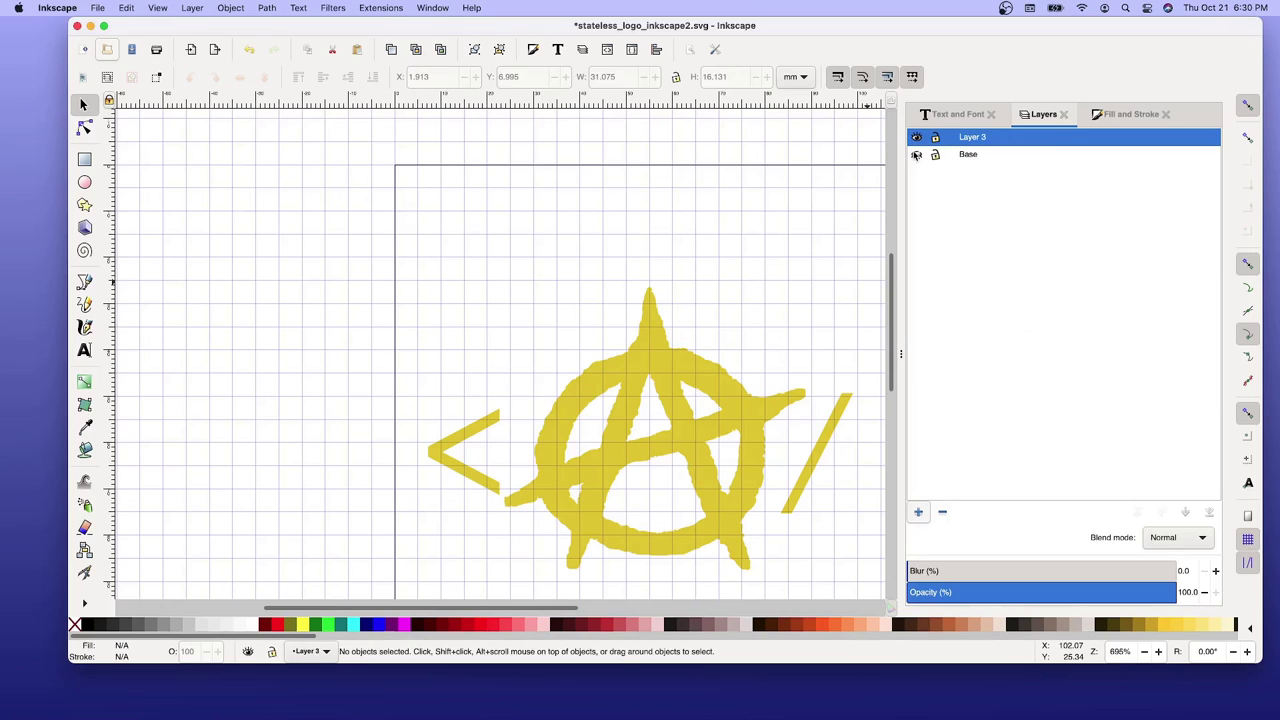
pyautogui.click(916, 155)
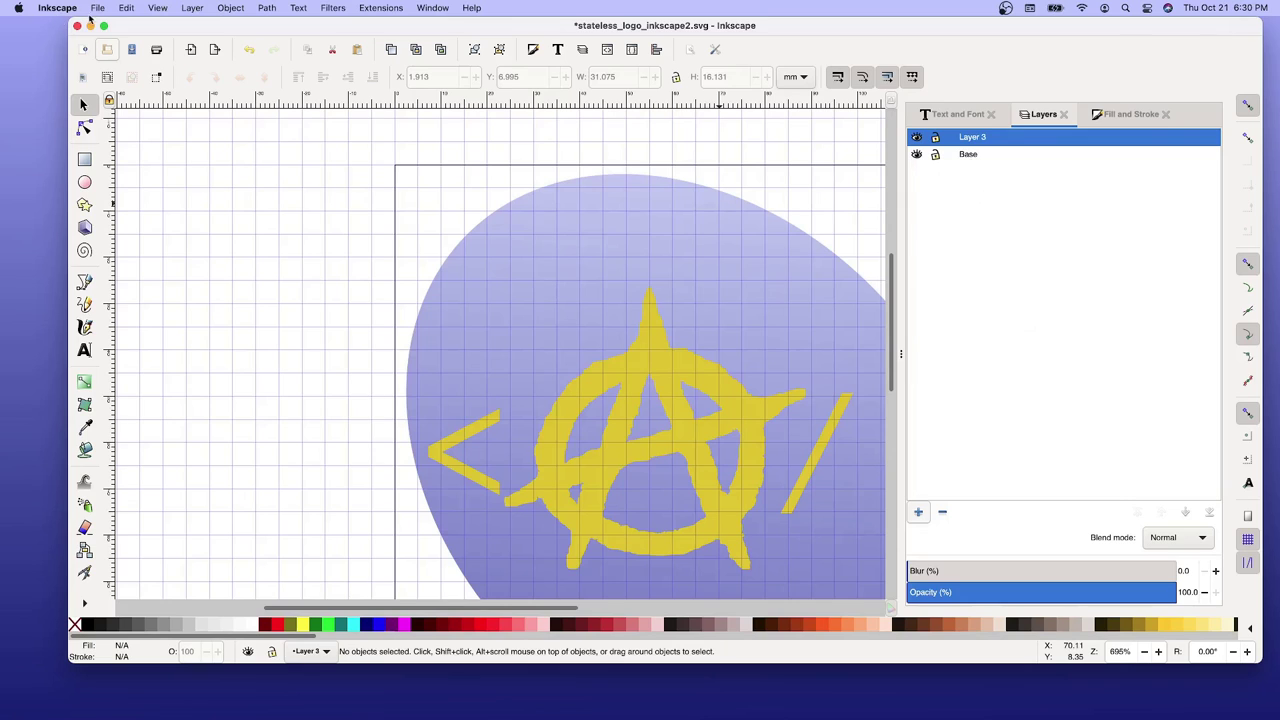
# Save stateless_logo_inkscape2.svg with only Layer 3 and Base remaining.
pyautogui.click(98, 8)
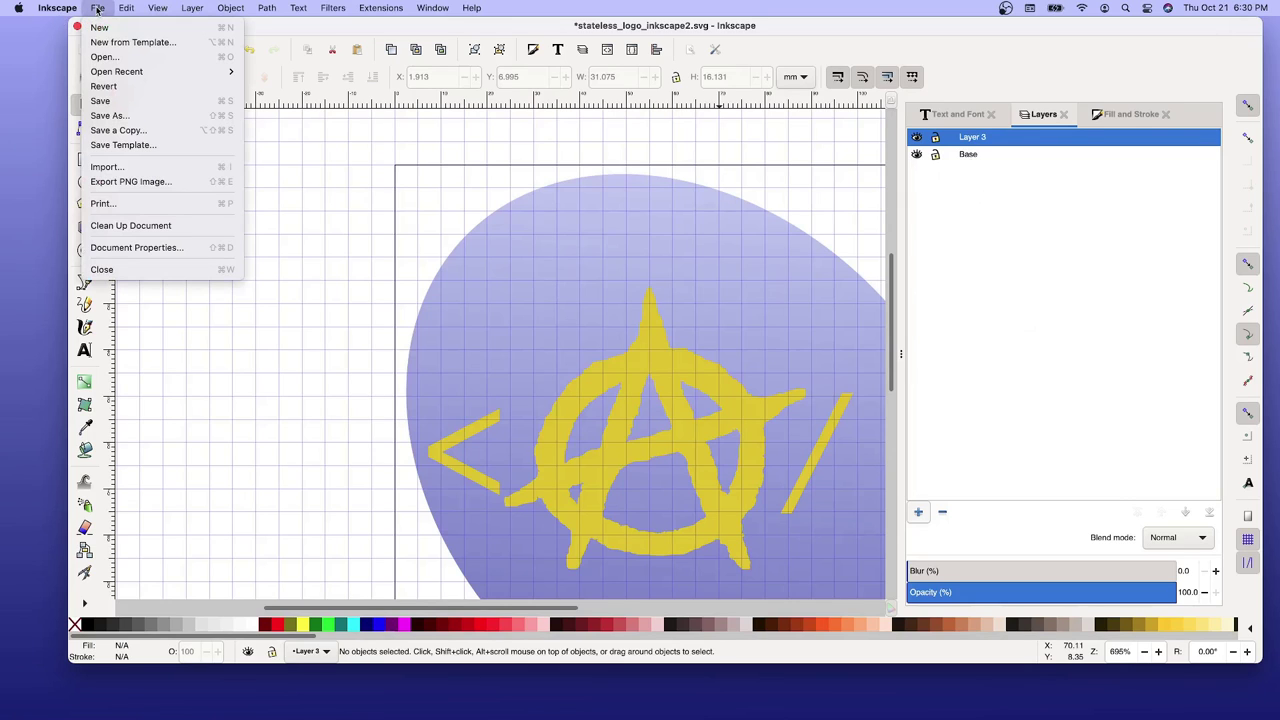
pyautogui.click(100, 101)
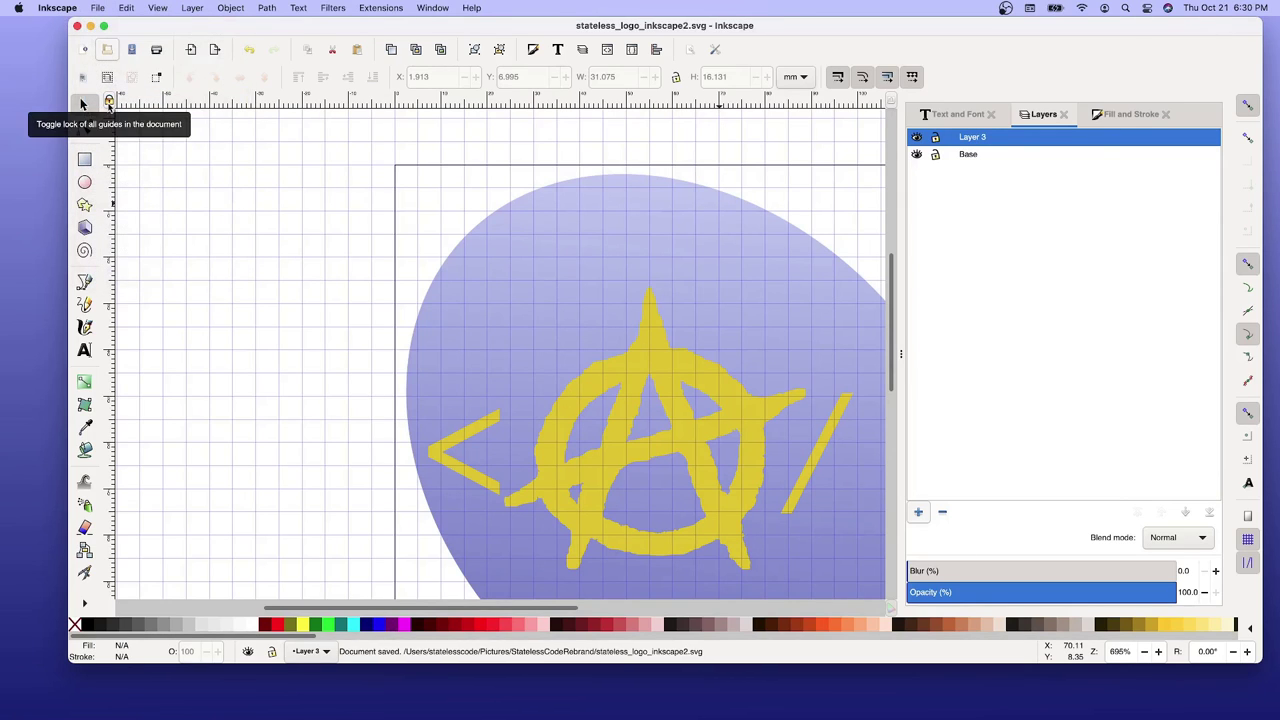
pyautogui.click(98, 8)
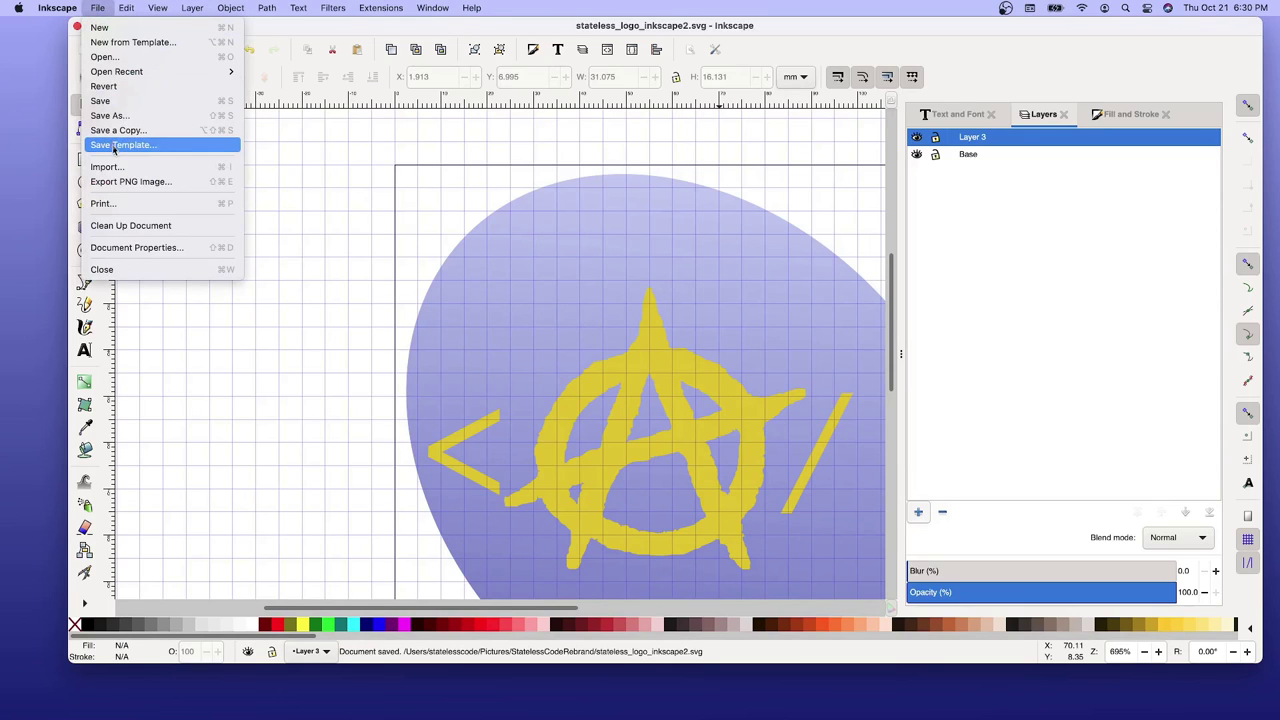
# Save as Optimized SVG over stateless_logo.svg, replacing the existing file.
pyautogui.click(94, 117)
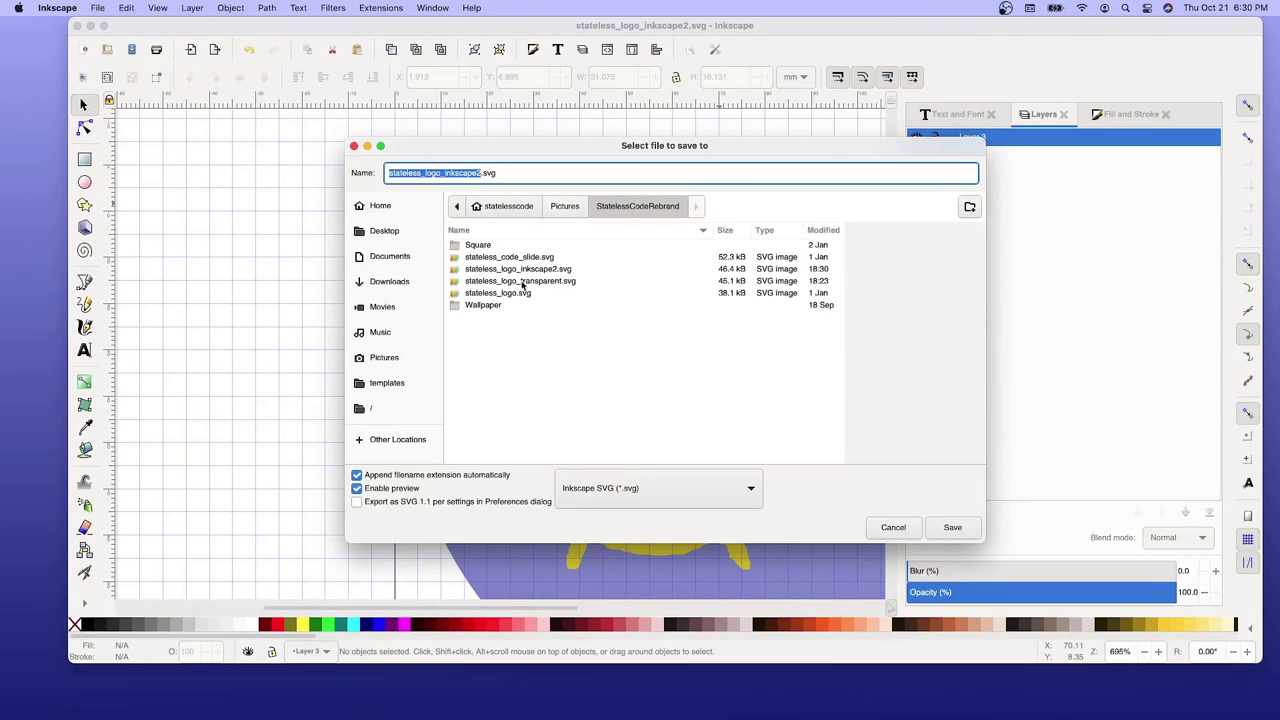
pyautogui.click(517, 293)
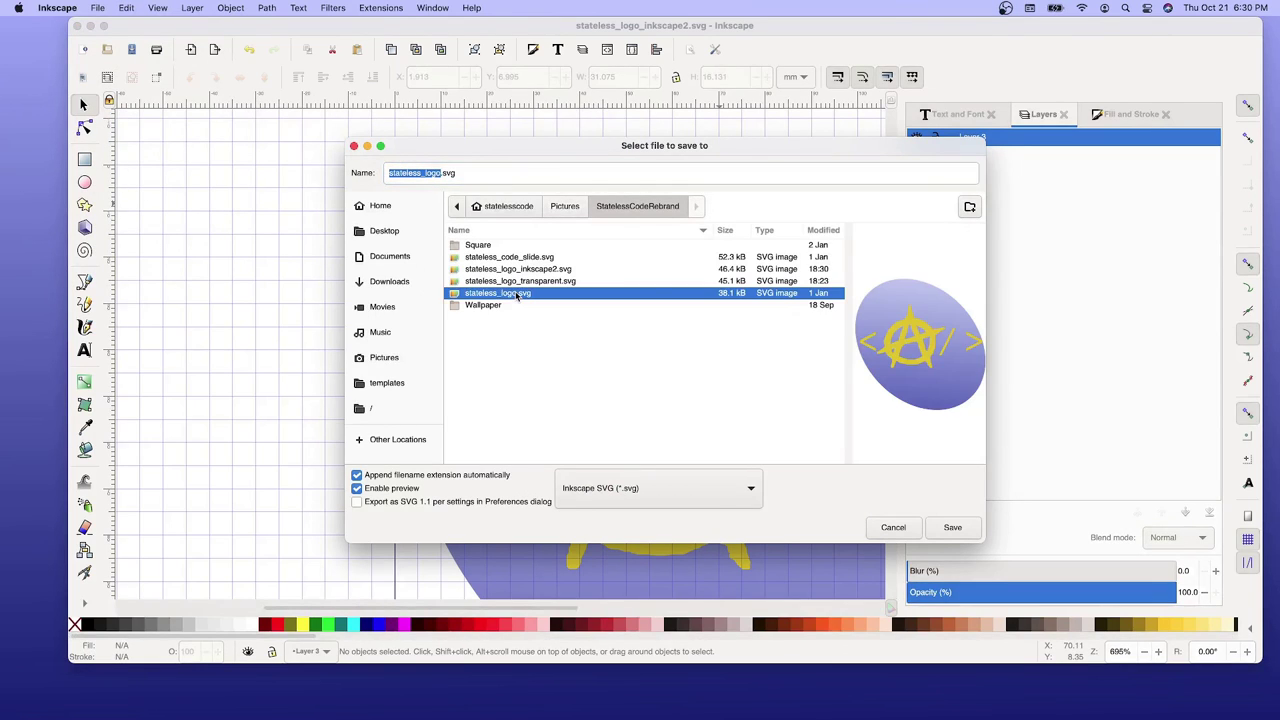
pyautogui.click(681, 484)
pyautogui.click(676, 506)
pyautogui.click(676, 505)
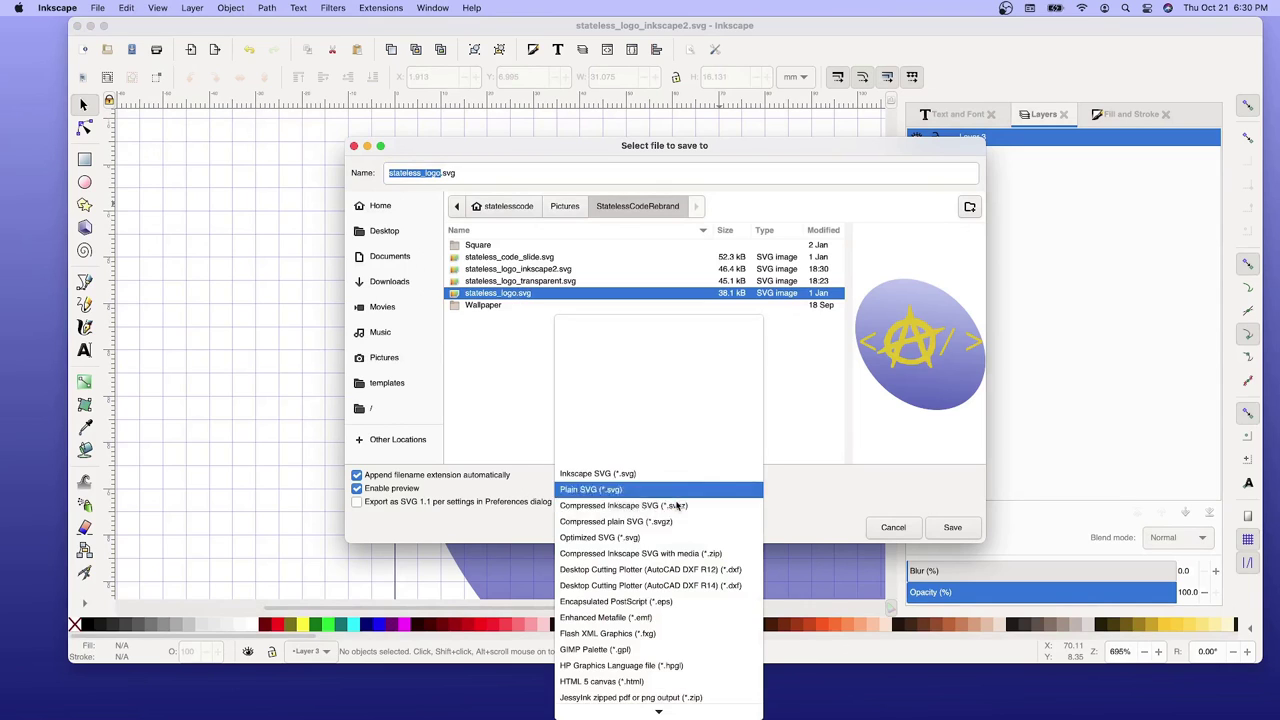
pyautogui.click(621, 539)
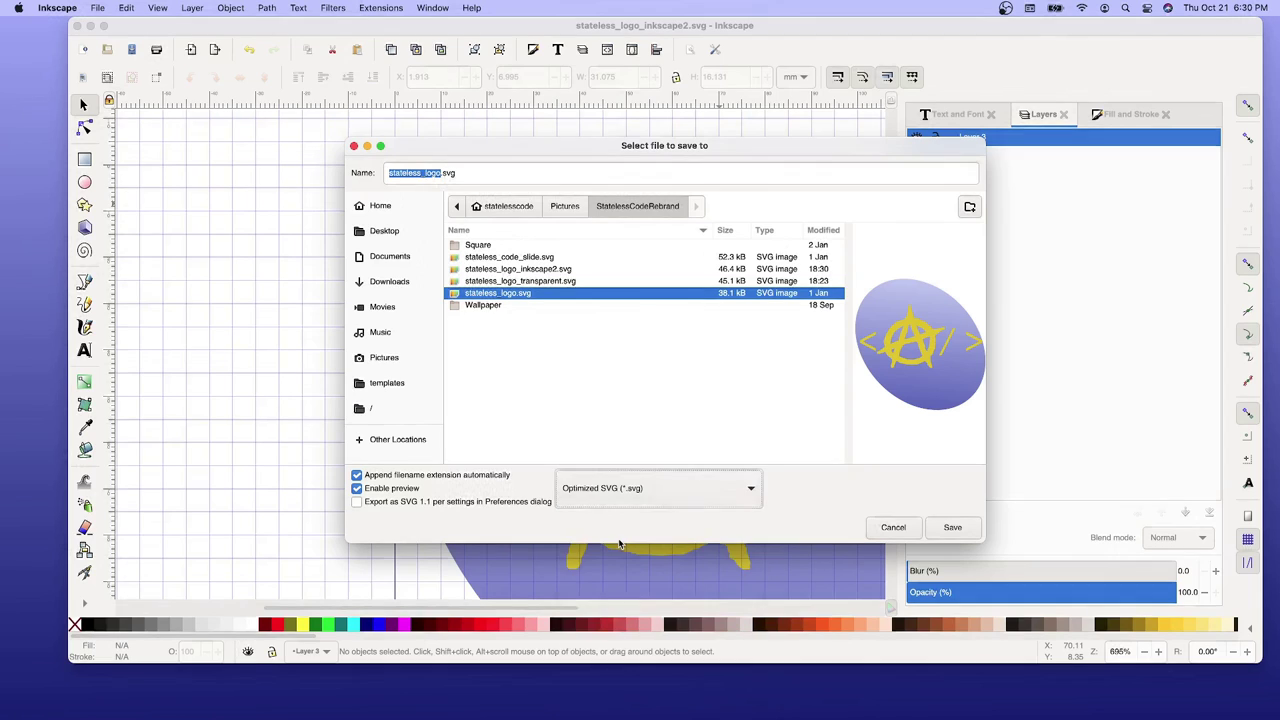
pyautogui.click(952, 527)
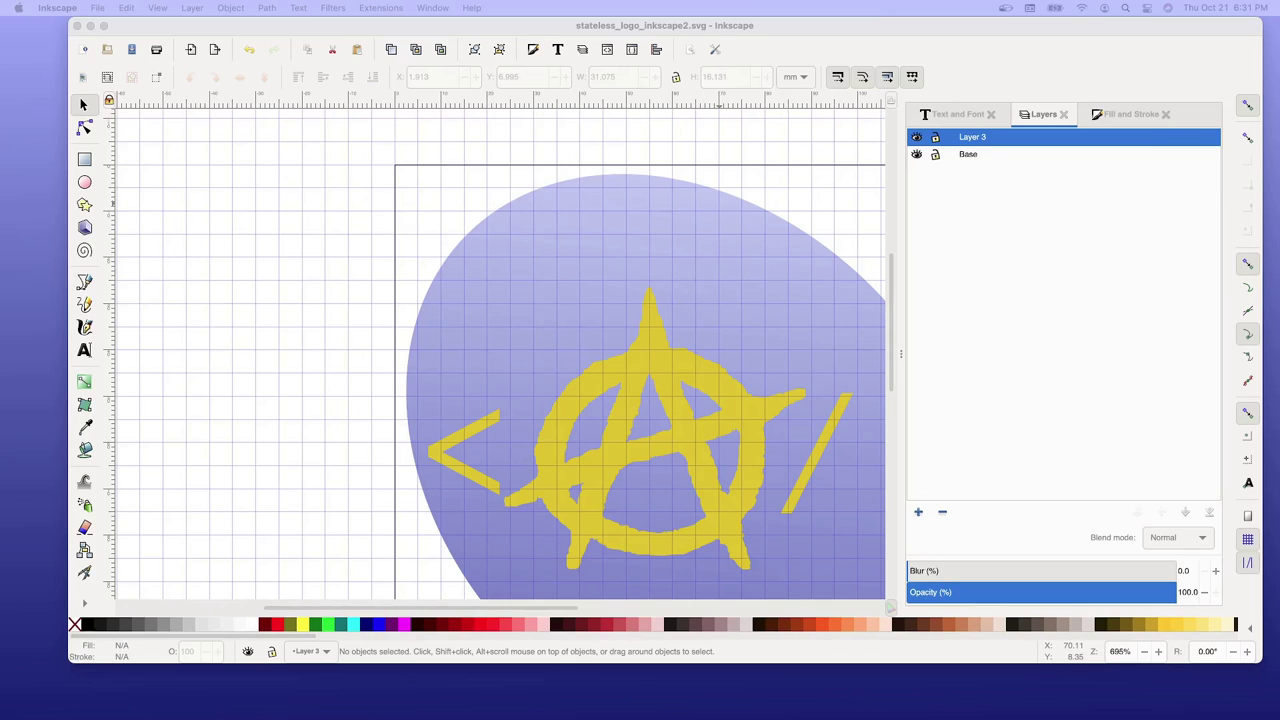
pyautogui.press('Return')
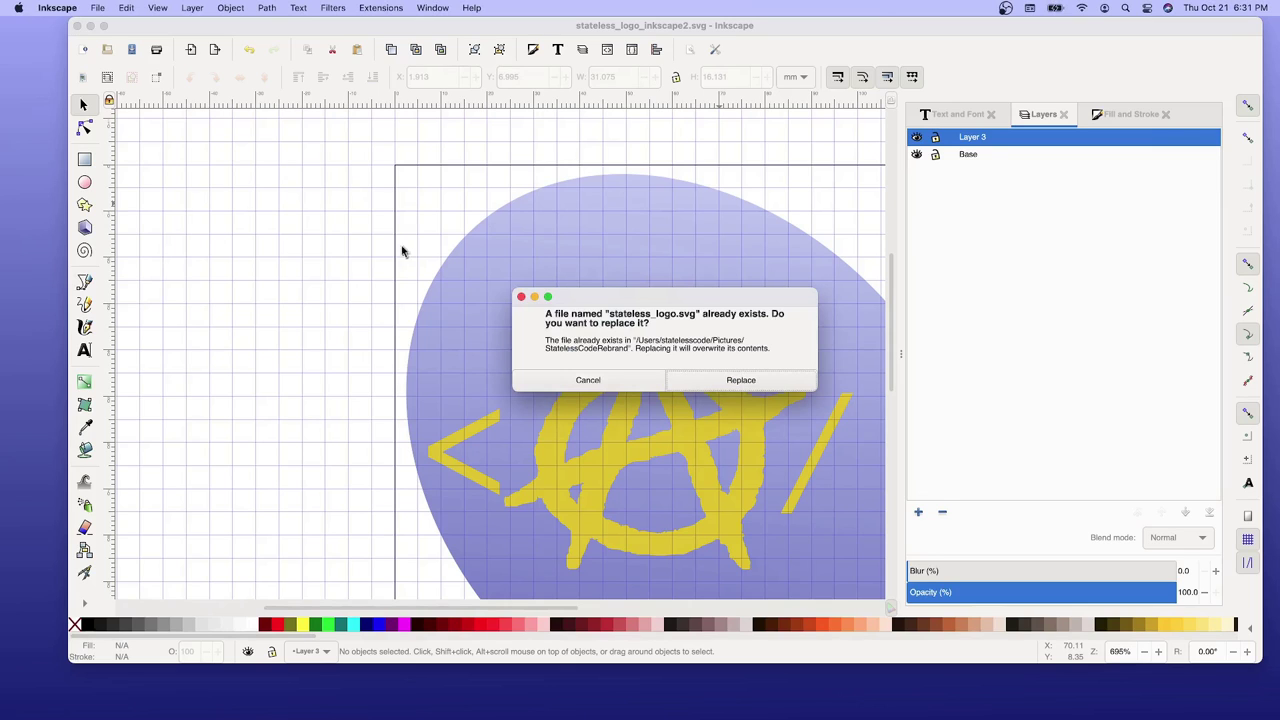
pyautogui.click(727, 380)
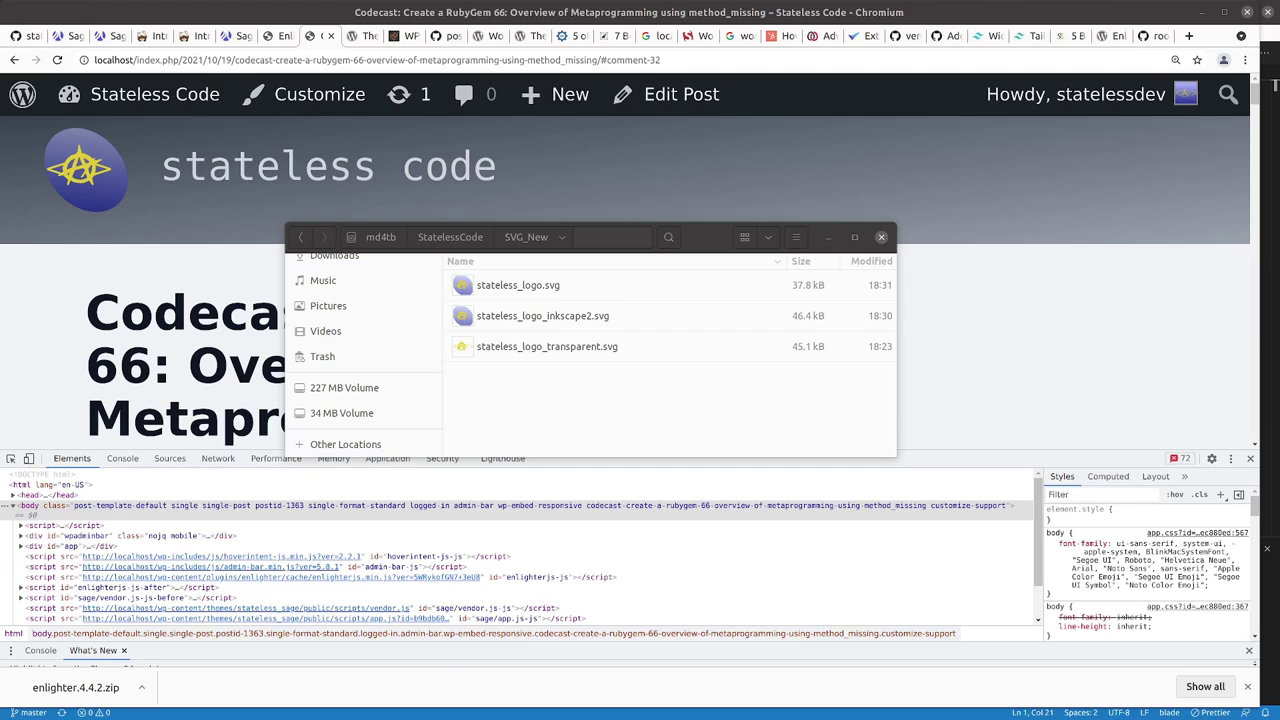
# Leave the Files window and reload the Codecast post page twice in Chromium.
pyautogui.hotkey('alt', 'Tab')
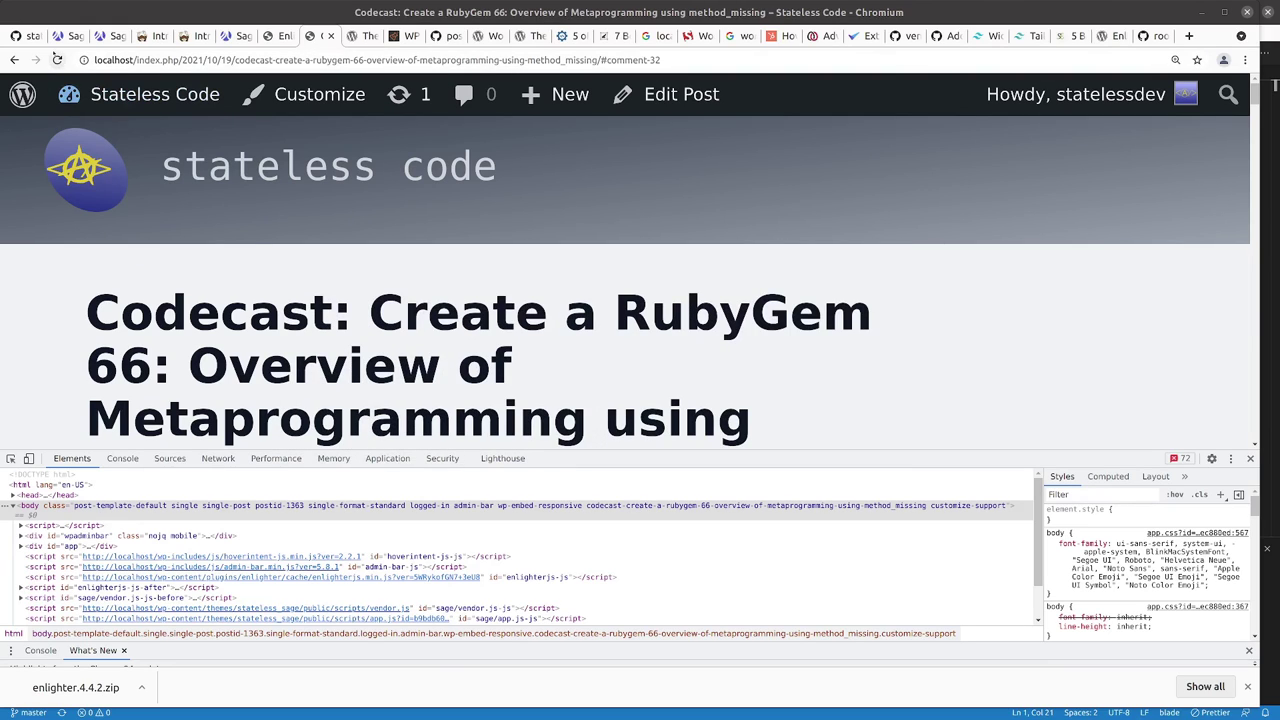
pyautogui.click(57, 60)
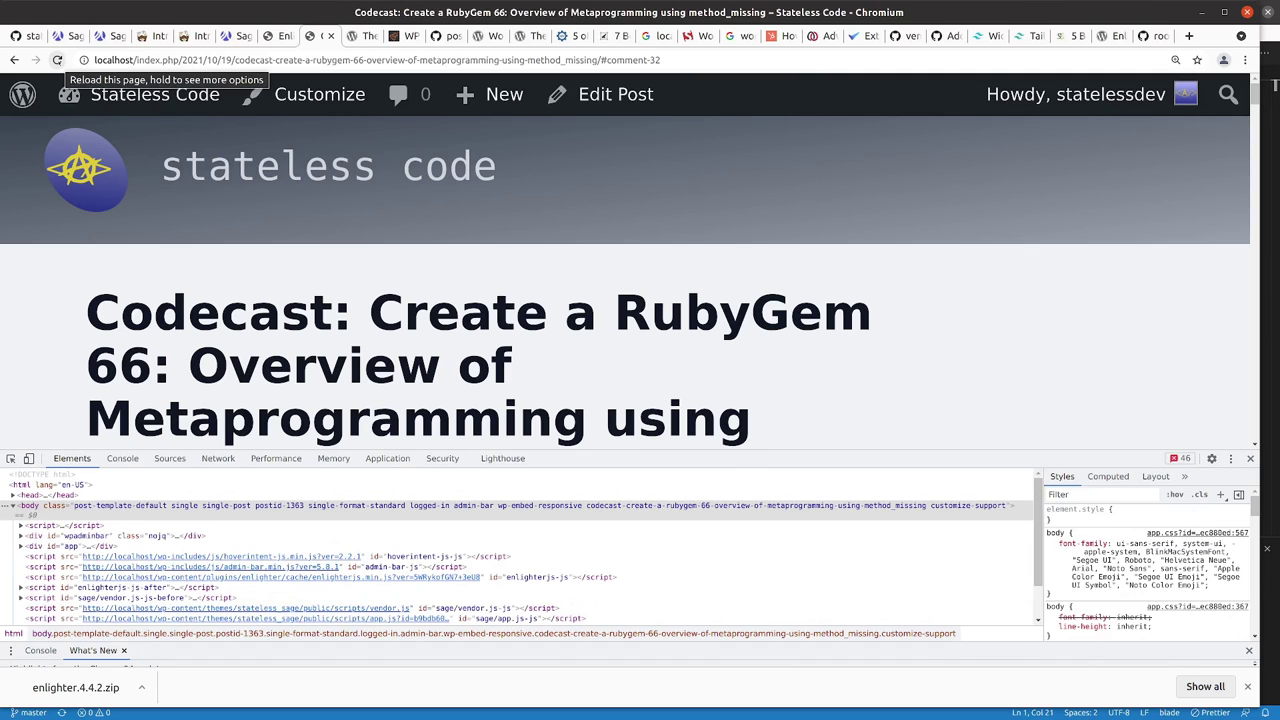
pyautogui.click(57, 60)
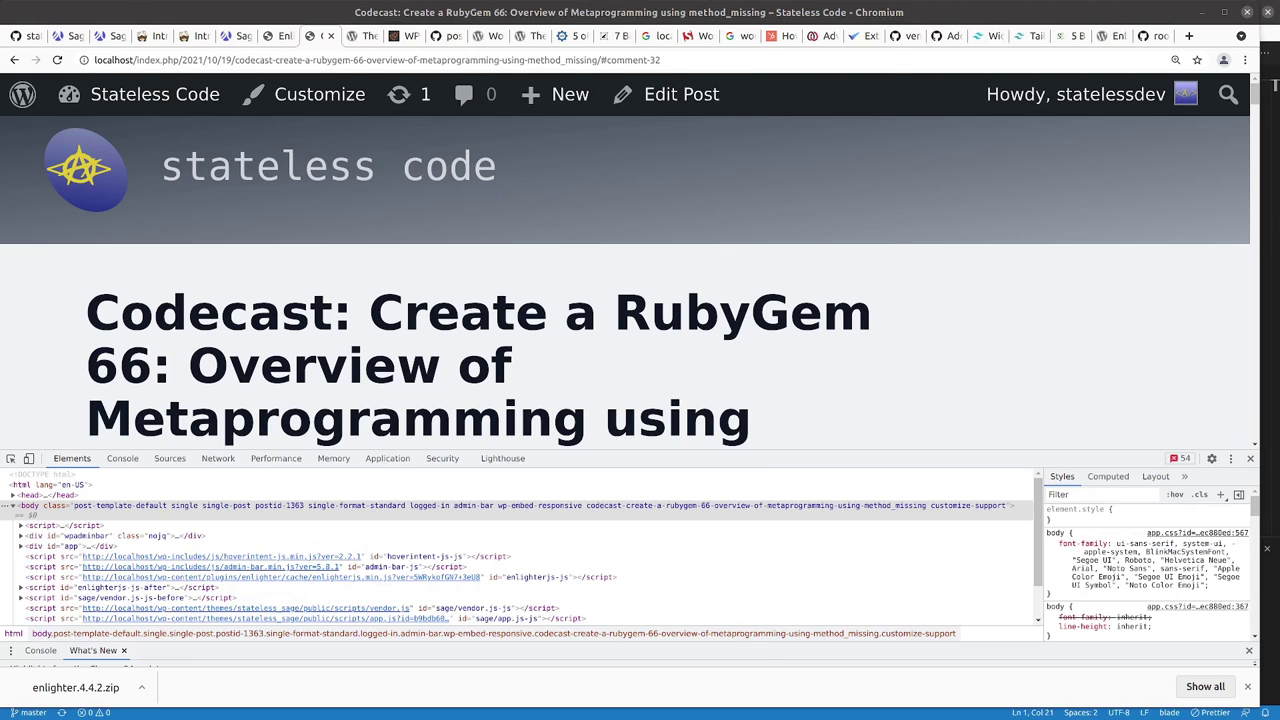
# In the terminal, try running yarn build from the current folder.
pyautogui.hotkey('alt', 'Tab')
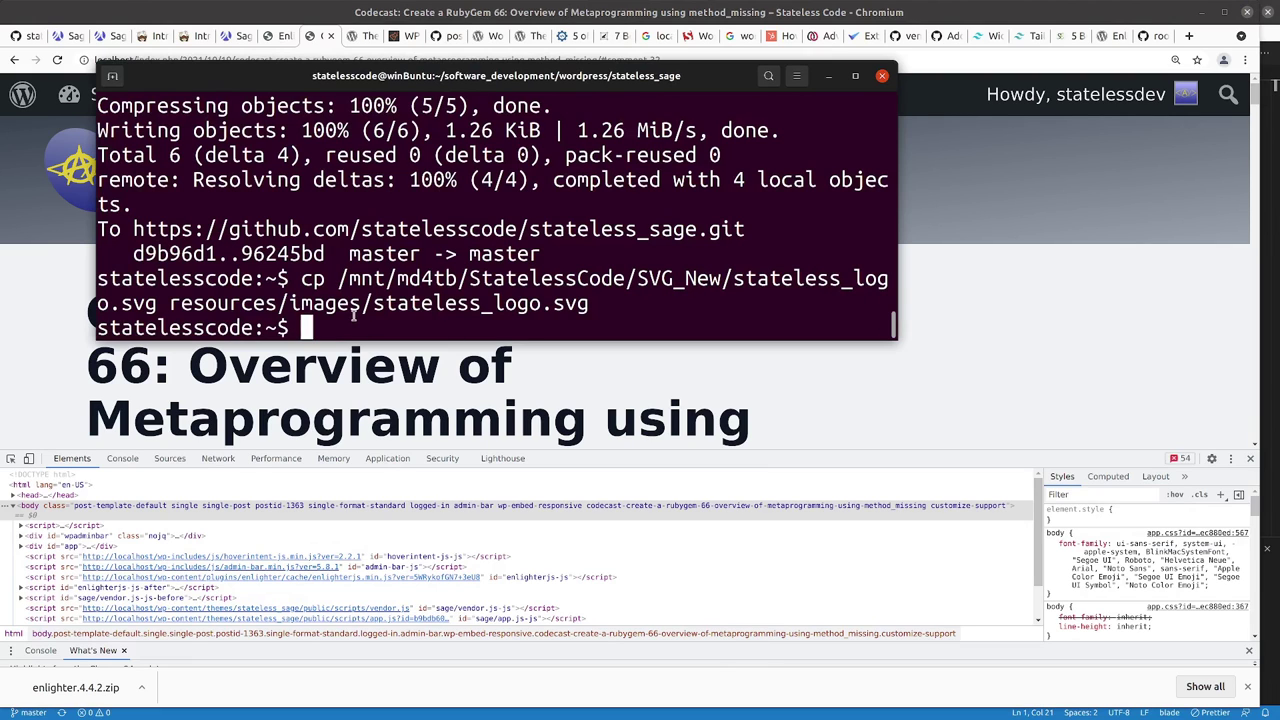
pyautogui.write('yarn ')
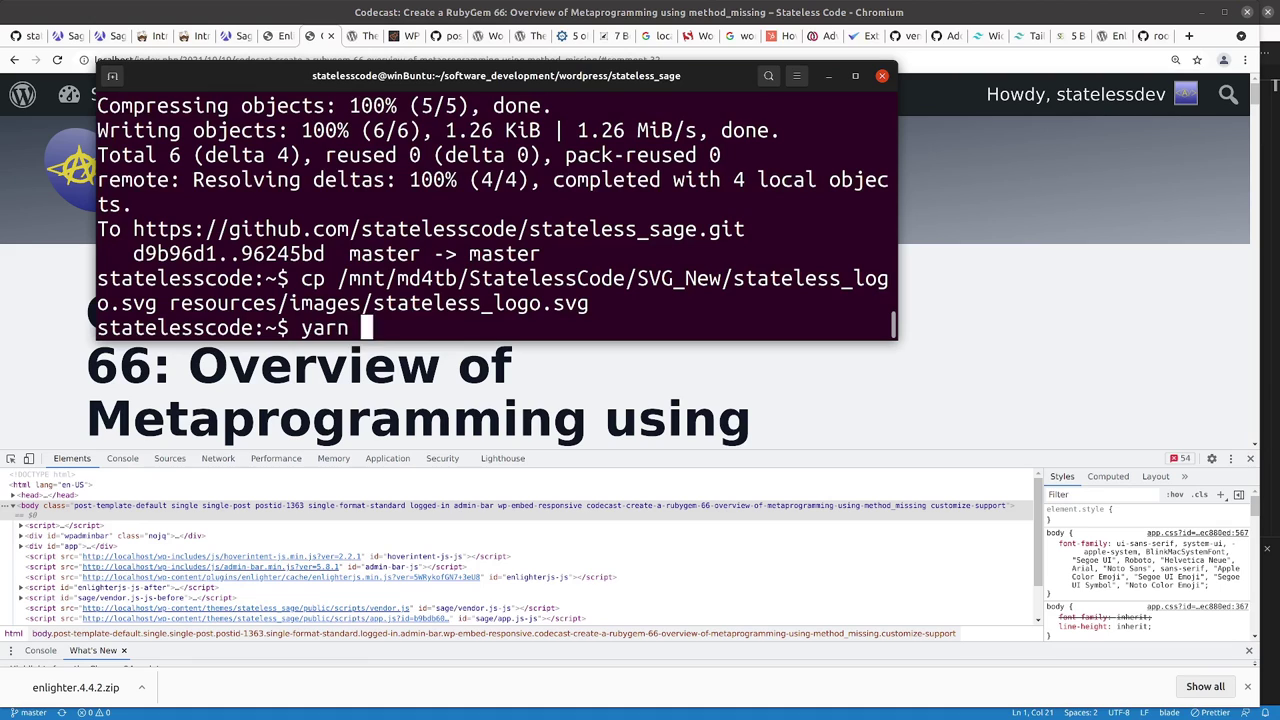
pyautogui.write('build')
pyautogui.press('Return')
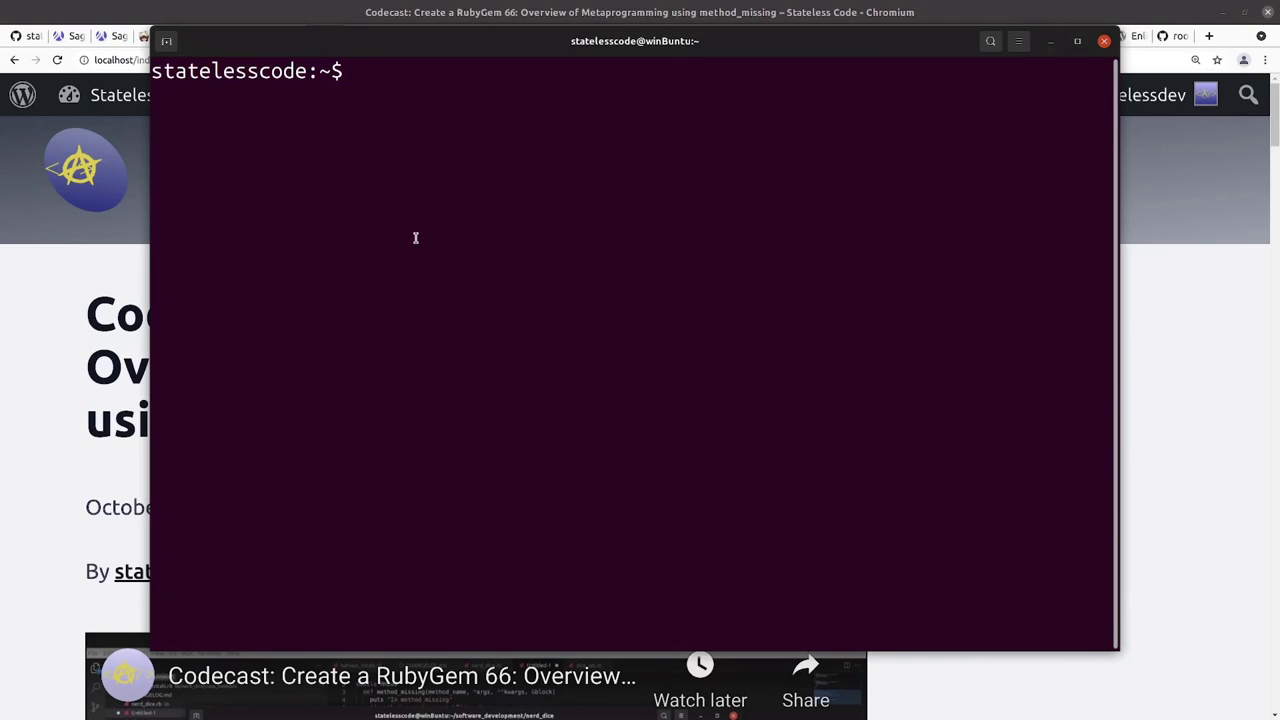
pyautogui.write('yarn b')
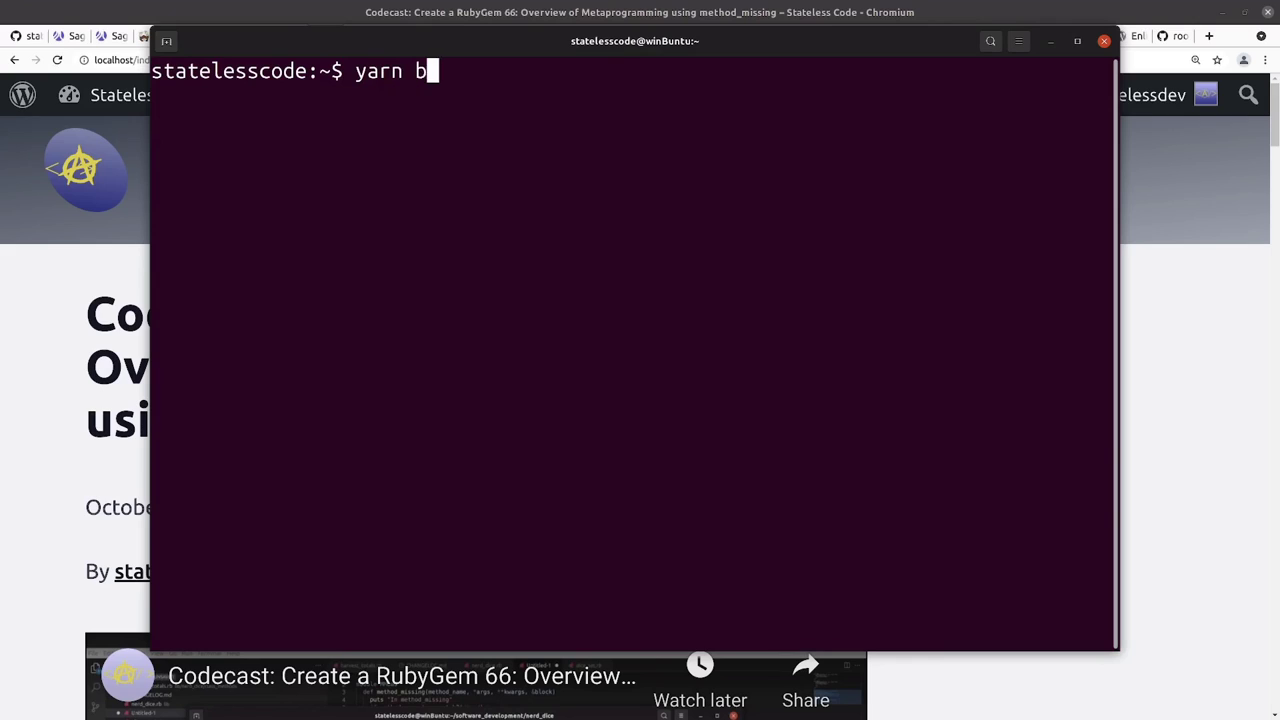
pyautogui.write('uild')
pyautogui.press('BackSpace')
pyautogui.press('BackSpace')
pyautogui.press('BackSpace')
pyautogui.press('BackSpace')
pyautogui.press('BackSpace')
pyautogui.press('BackSpace')
pyautogui.press('BackSpace')
# Change into software_development/wordpress/stateless_sage and run yarn build there.
pyautogui.press('BackSpace')
pyautogui.press('BackSpace')
pyautogui.press('BackSpace')
pyautogui.write('cd sof')
pyautogui.press('Tab')
pyautogui.write('s')
pyautogui.press('BackSpace')
pyautogui.write('w')
pyautogui.press('Tab')
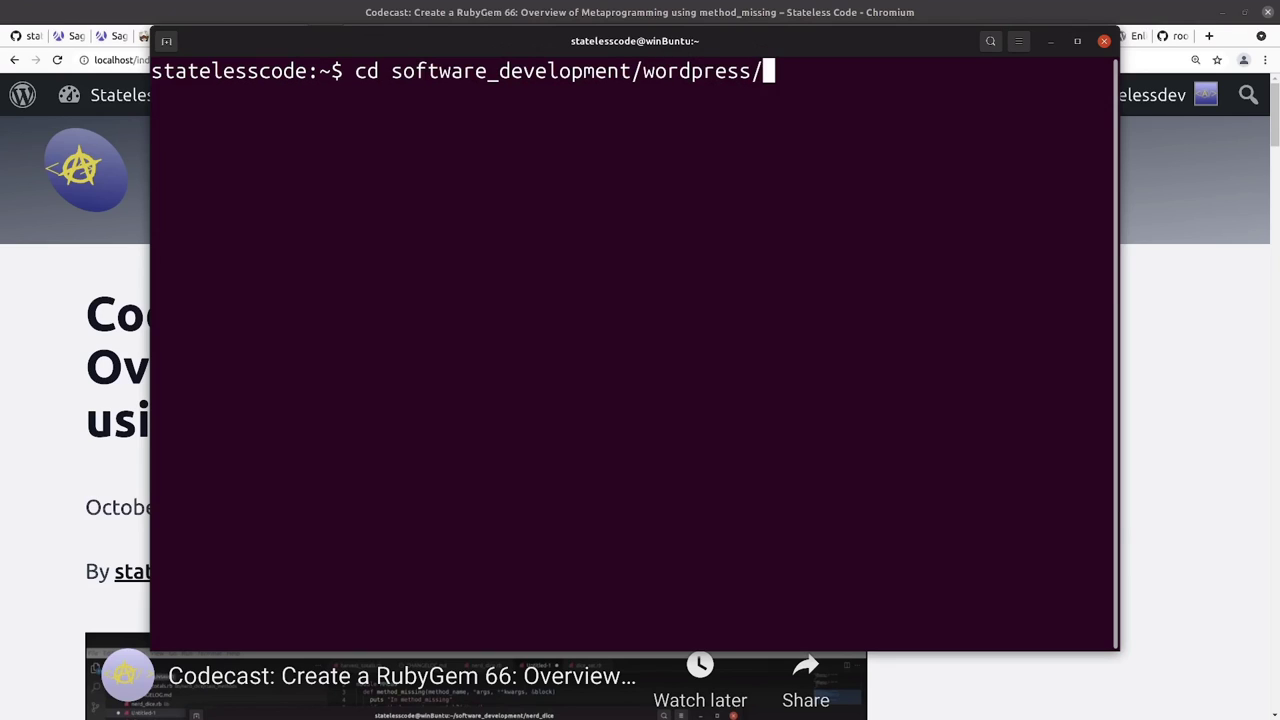
pyautogui.write('s')
pyautogui.press('Tab')
pyautogui.press('Return')
pyautogui.write('yarn build')
pyautogui.press('Return')
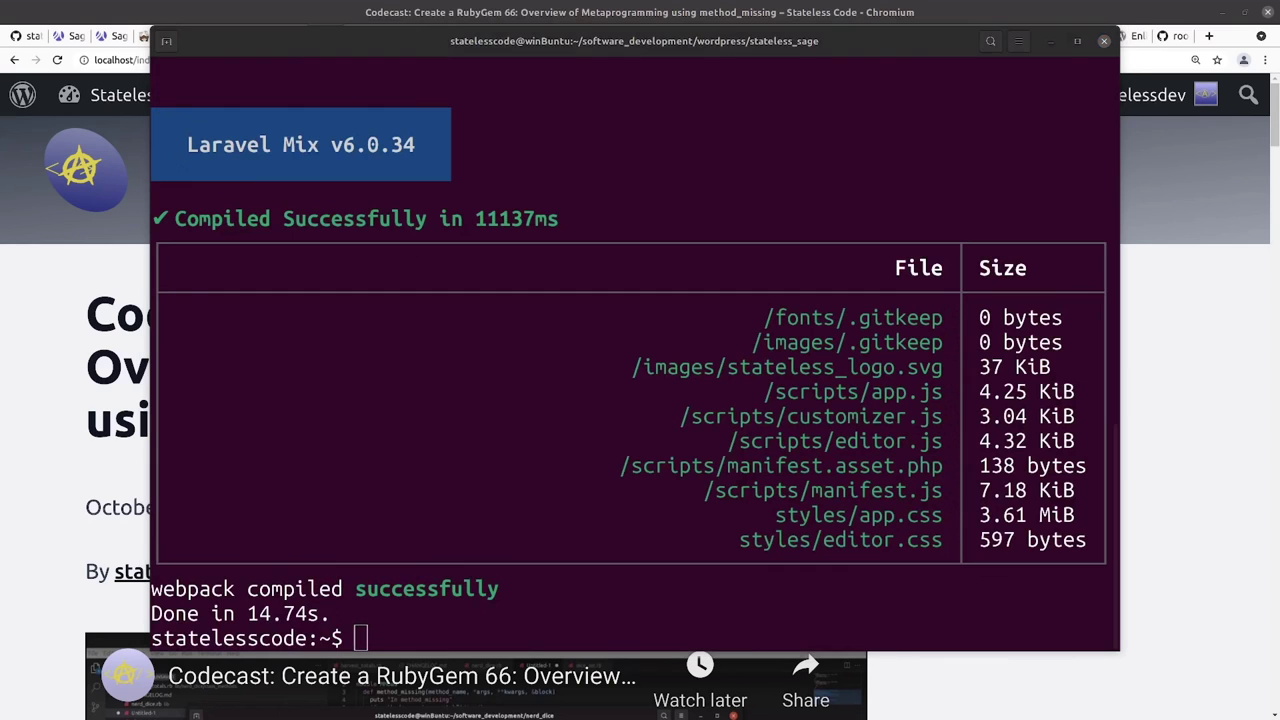
# Reload the post, then check the new header logo at iPhone X size in DevTools.
pyautogui.click(57, 61)
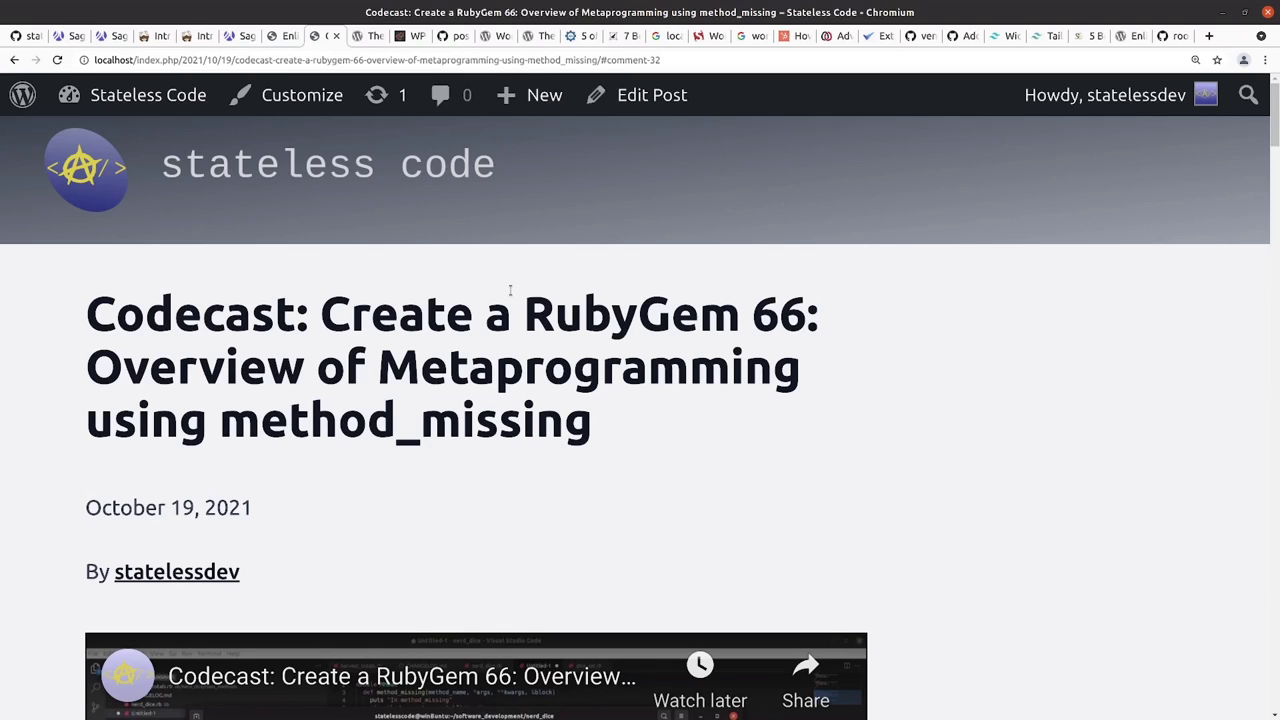
pyautogui.hotkey('ctrl', 'shift', 'c')
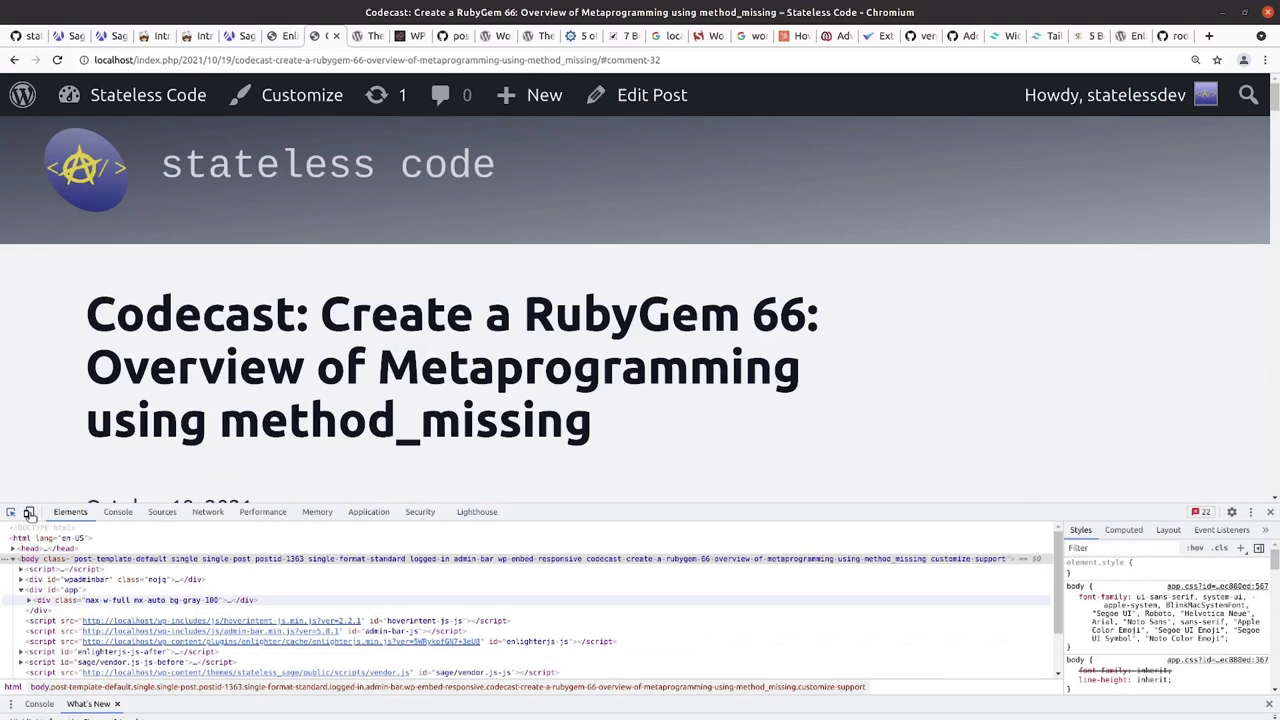
pyautogui.click(29, 512)
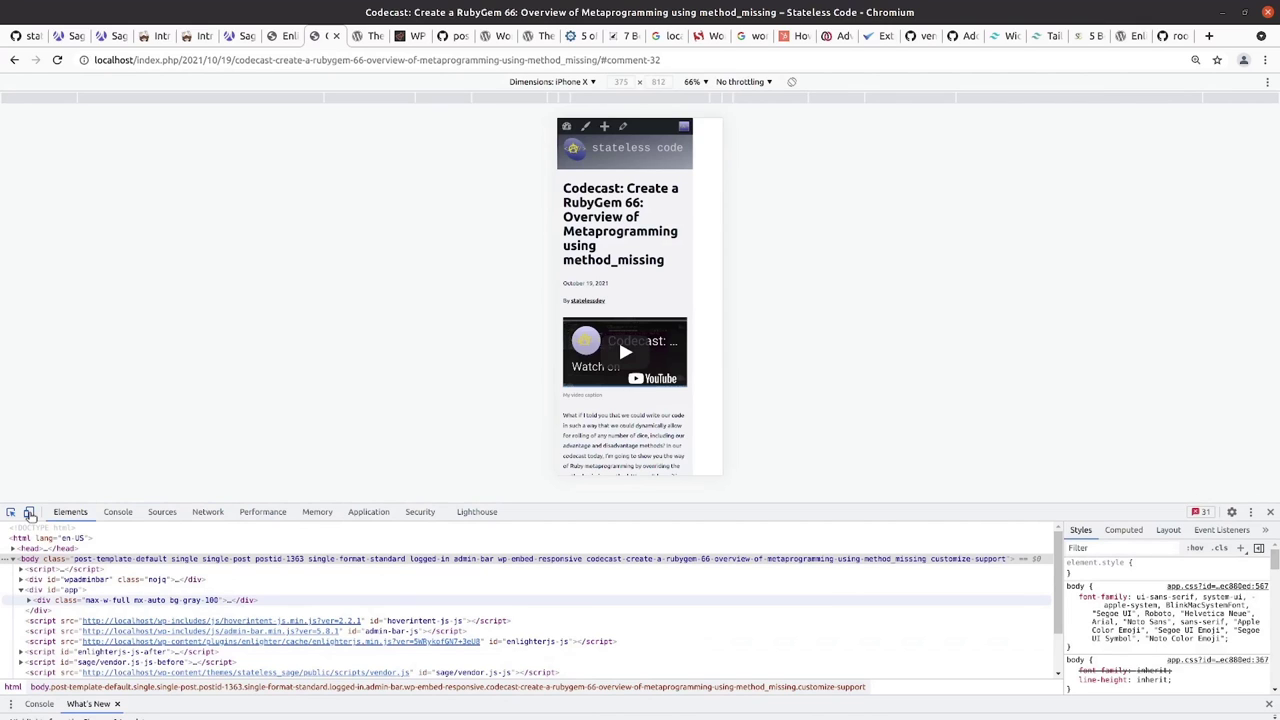
pyautogui.click(29, 512)
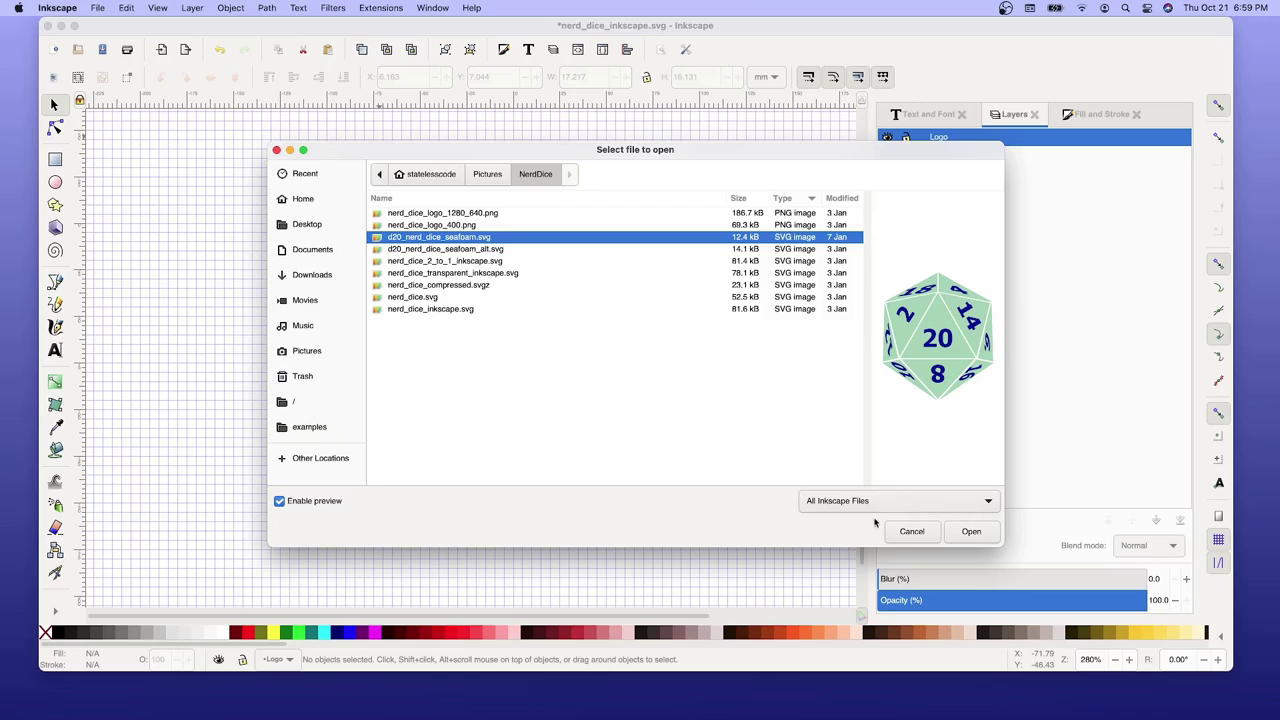
# Compare the NerdDice d20 file previews and open d20_nerd_dice_seafoam_alt.svg.
pyautogui.click(403, 309)
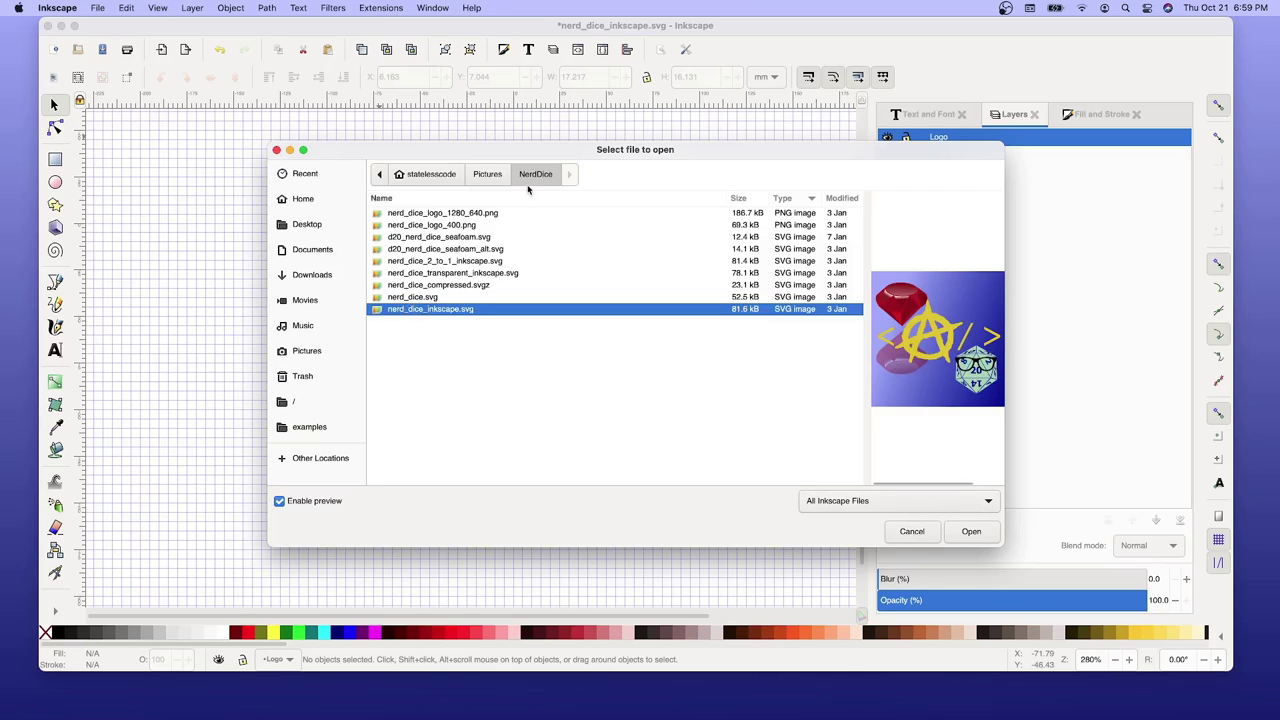
pyautogui.click(431, 250)
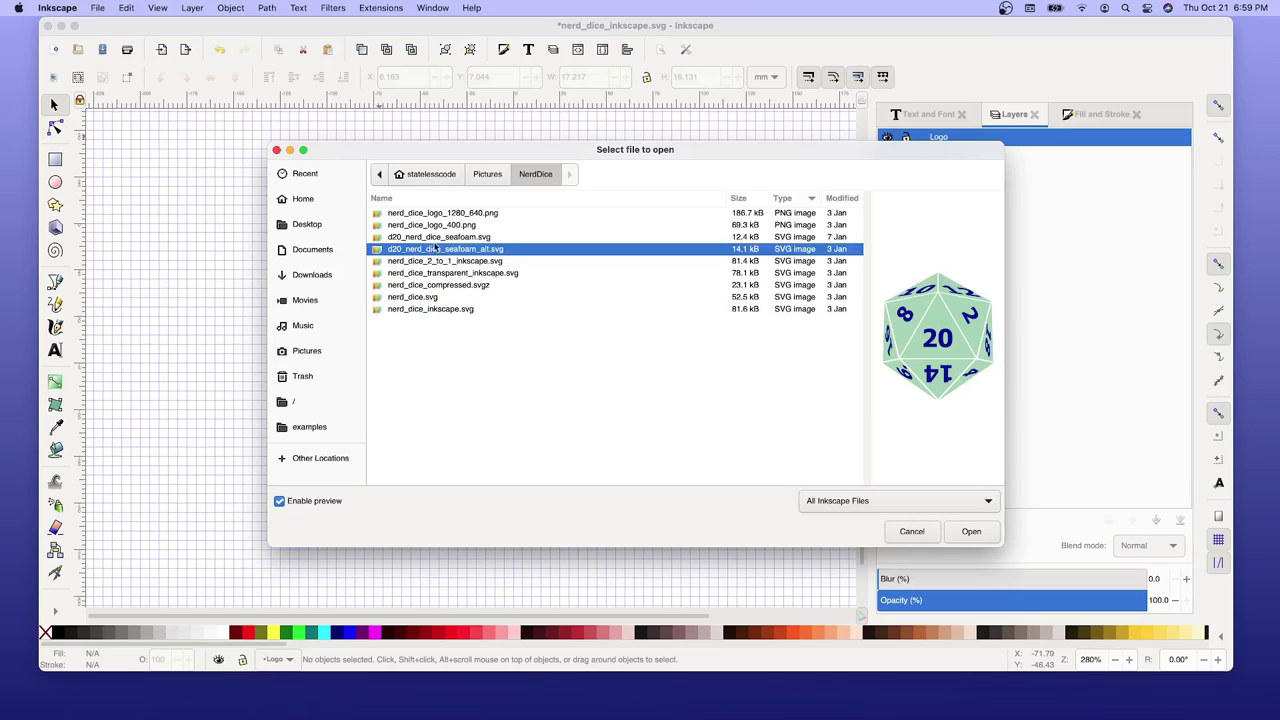
pyautogui.click(434, 226)
pyautogui.click(436, 238)
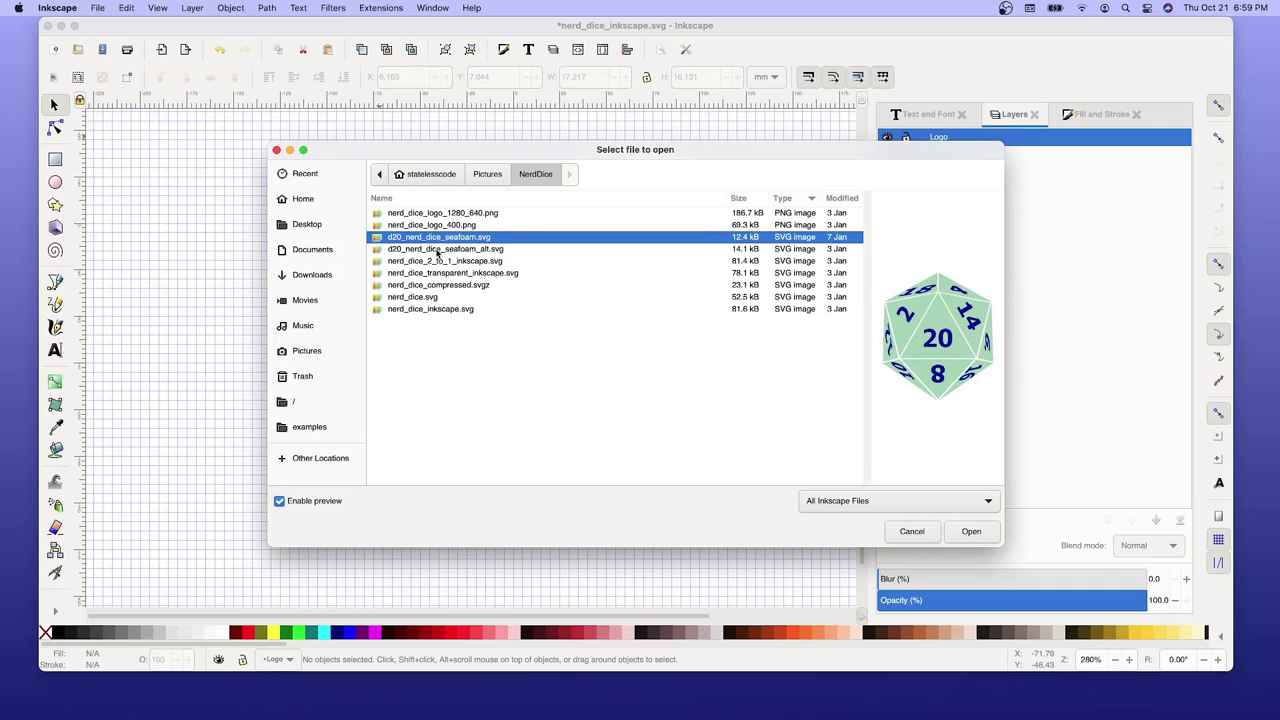
pyautogui.click(437, 250)
pyautogui.click(449, 312)
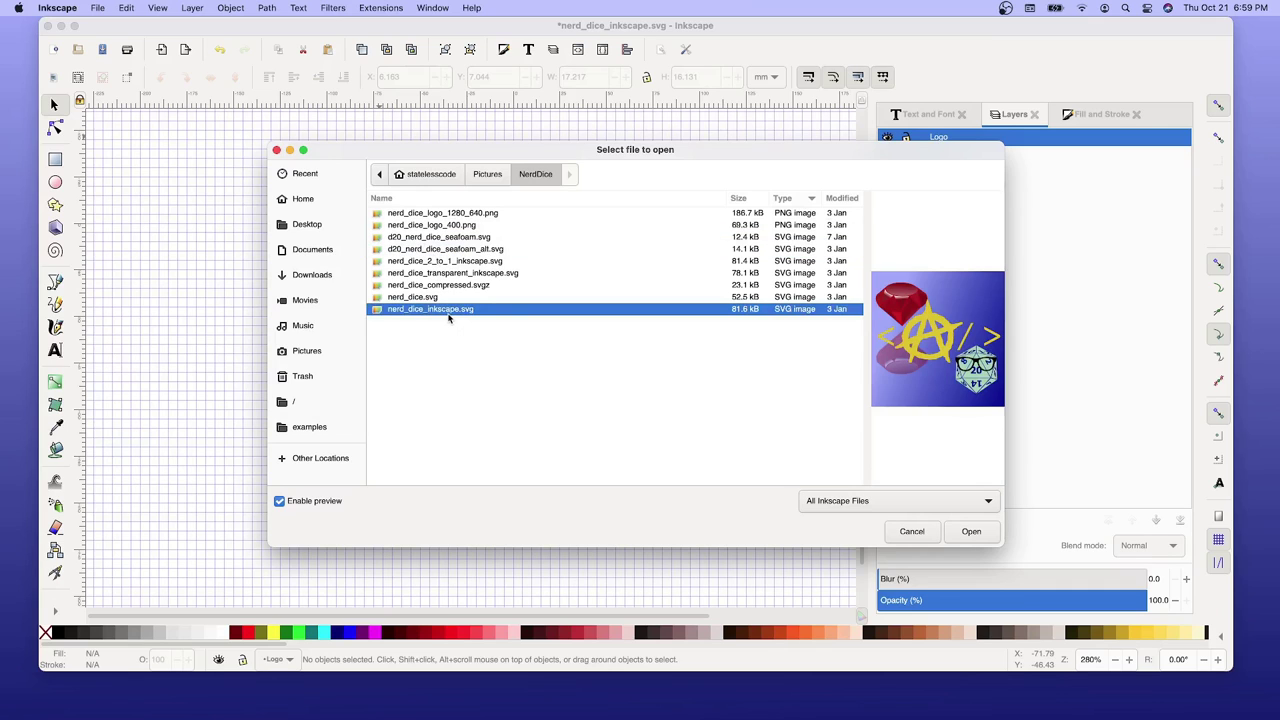
pyautogui.click(428, 250)
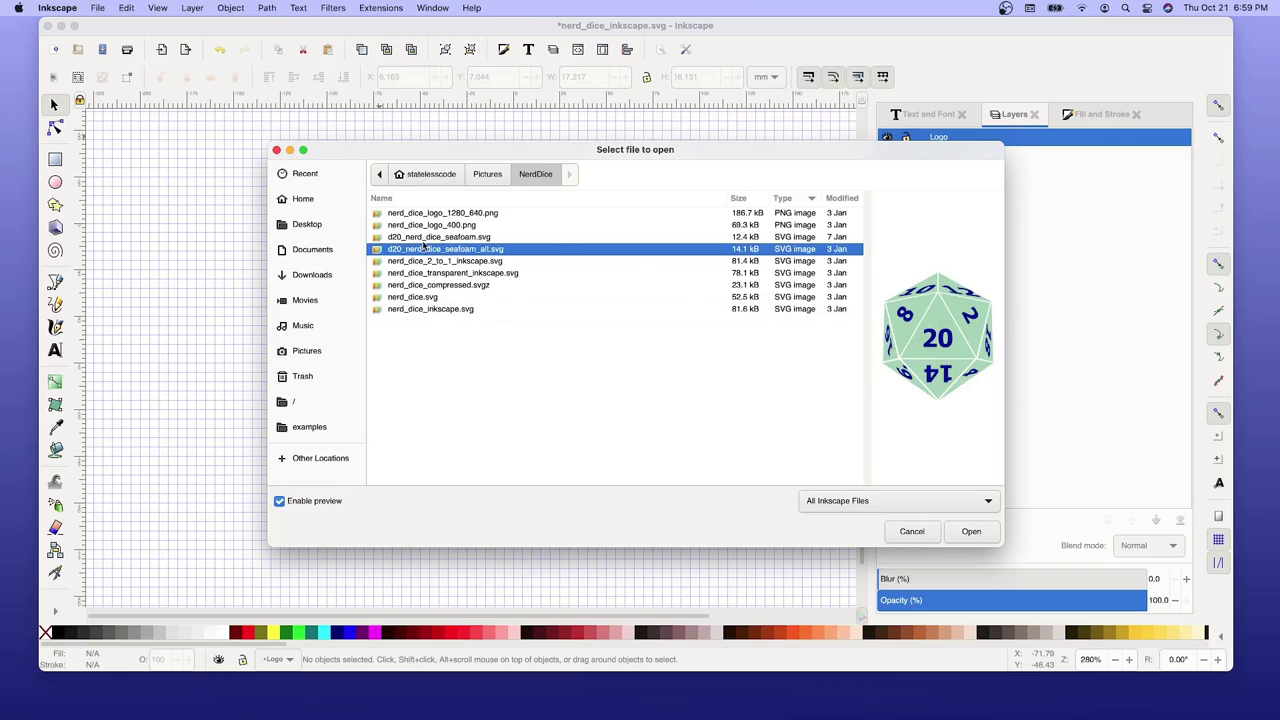
pyautogui.click(424, 238)
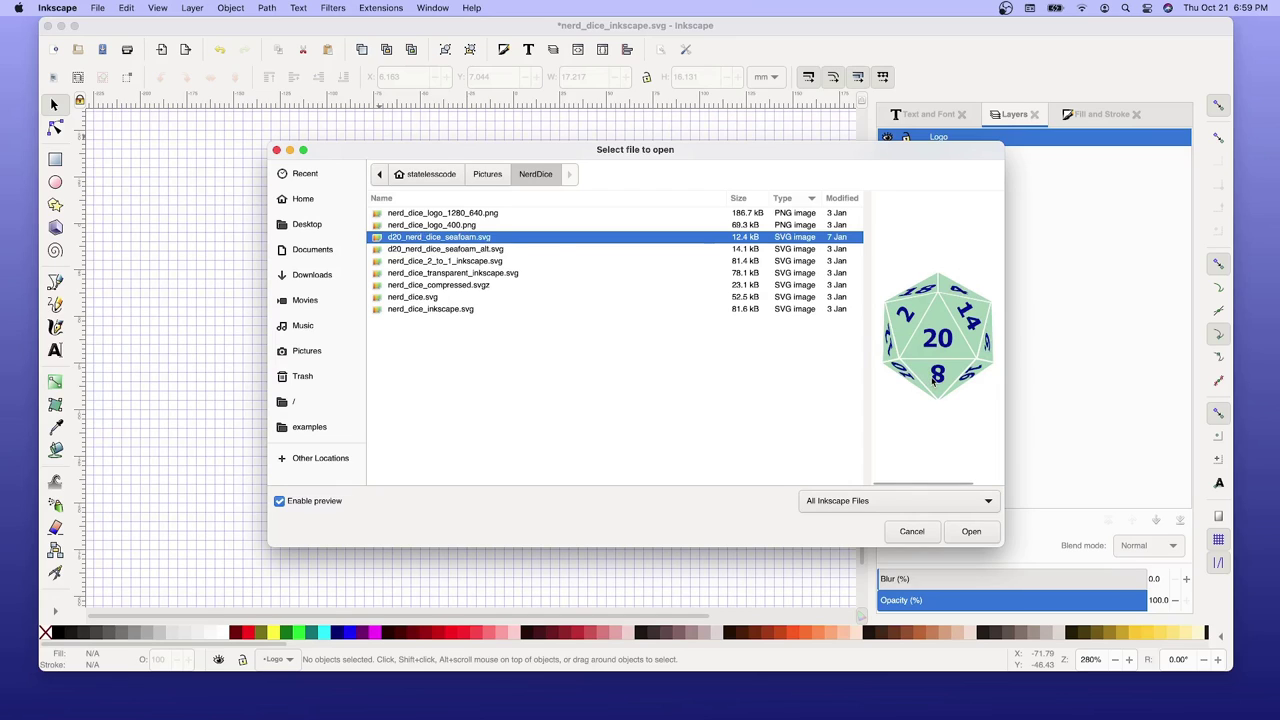
pyautogui.click(486, 252)
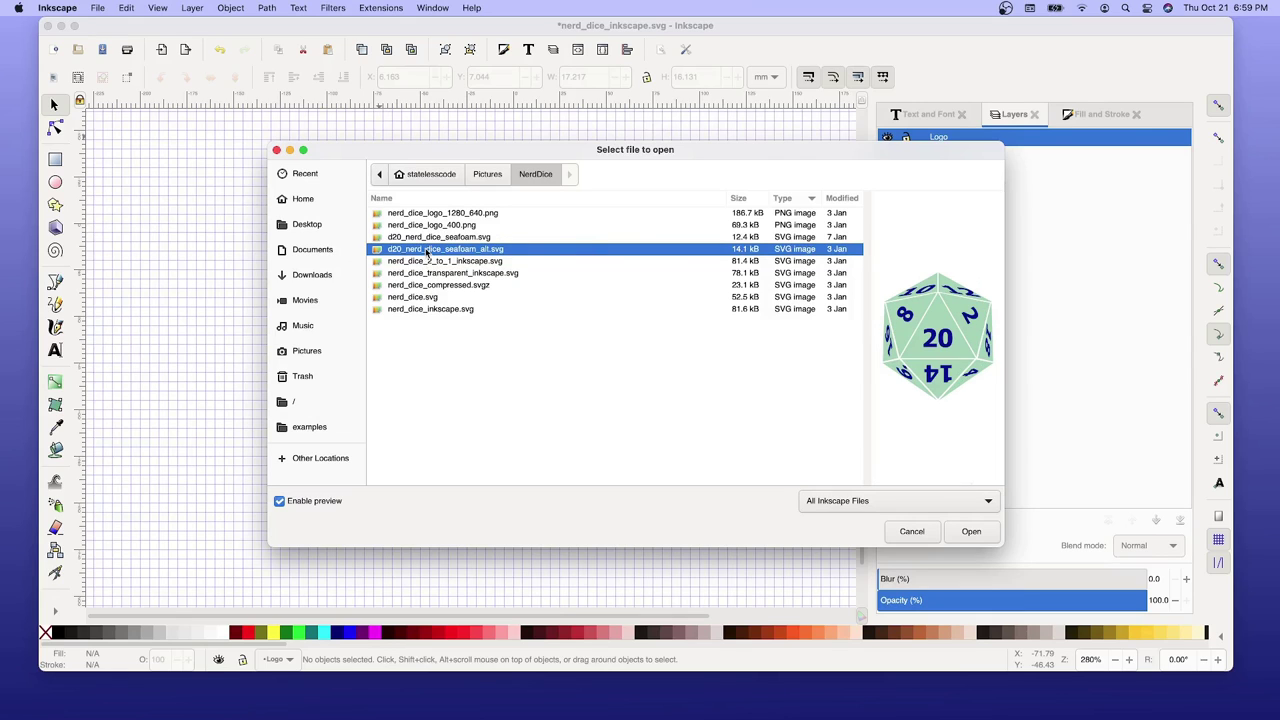
pyautogui.press('Return')
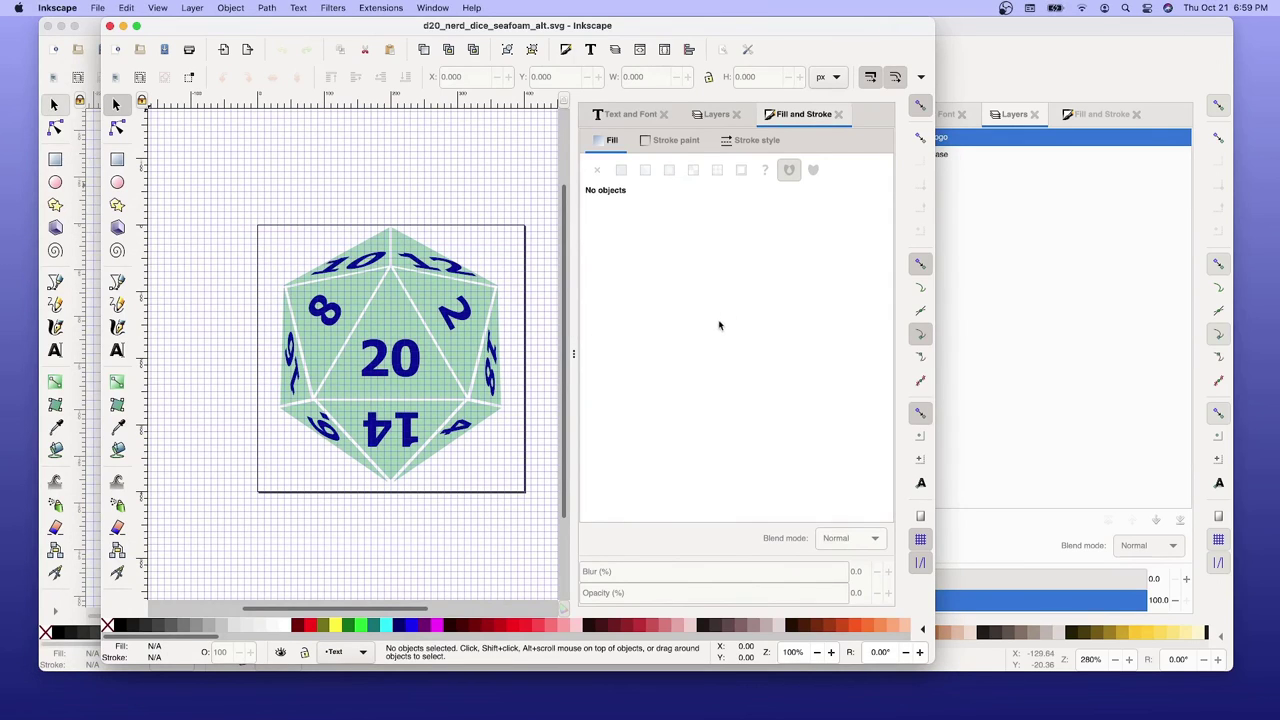
# Hide the d20's Triangles layer in the Layers list, leaving only the navy numbers showing.
pyautogui.click(718, 115)
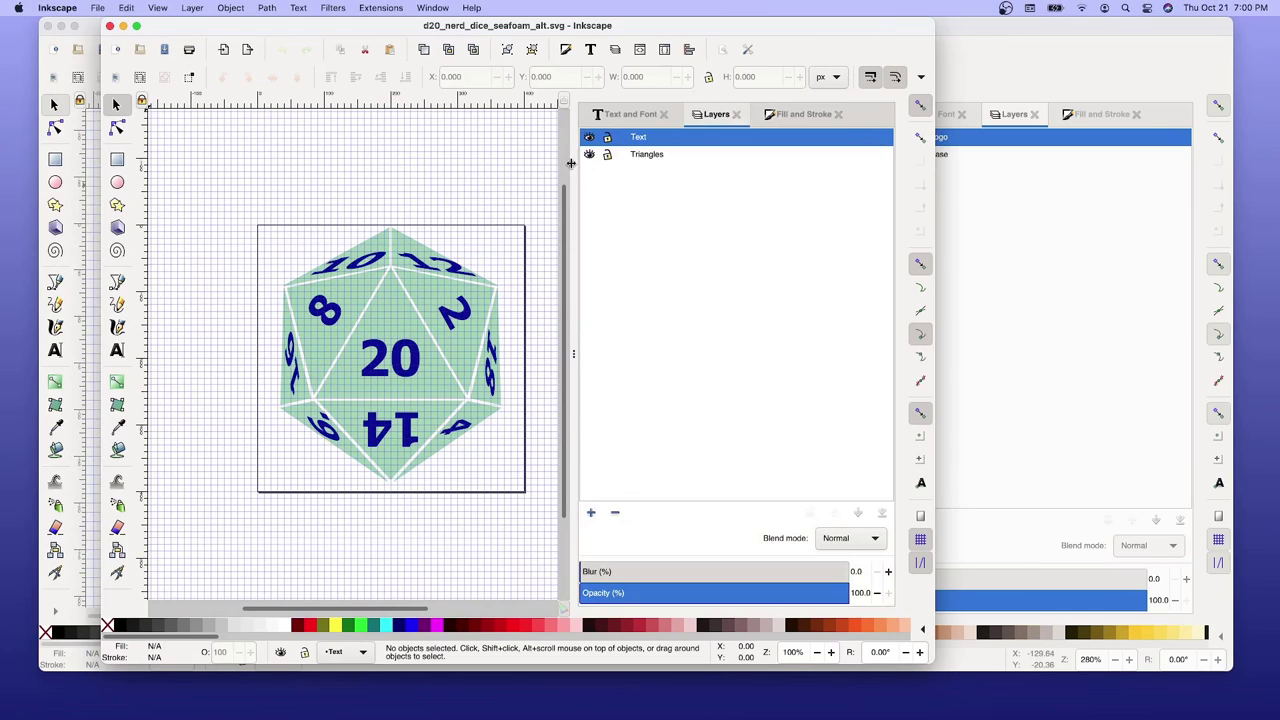
pyautogui.click(589, 155)
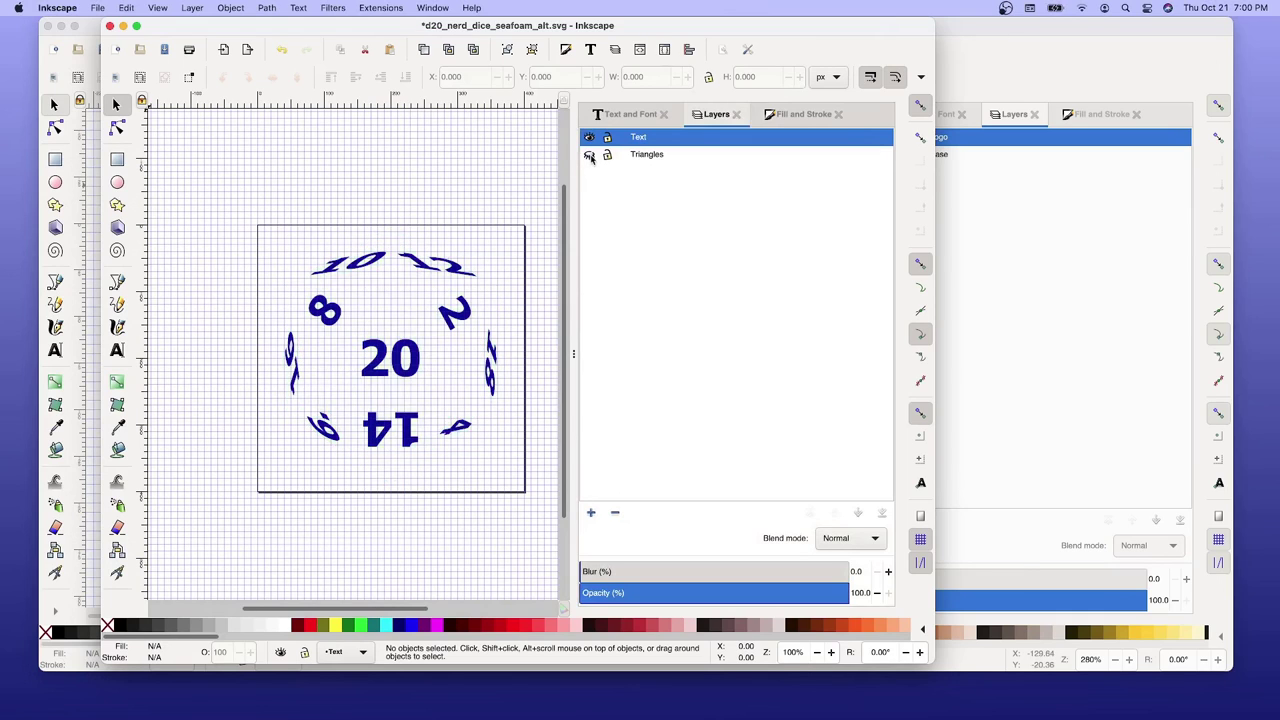
pyautogui.click(589, 156)
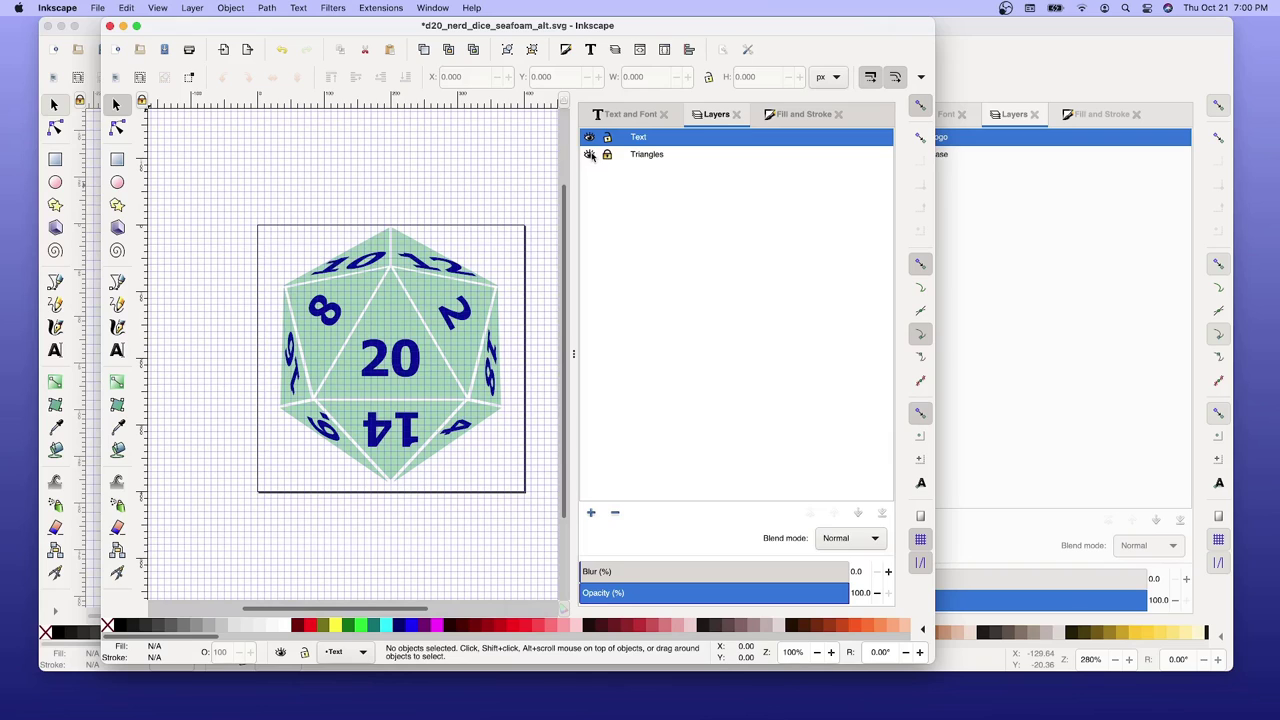
pyautogui.click(589, 155)
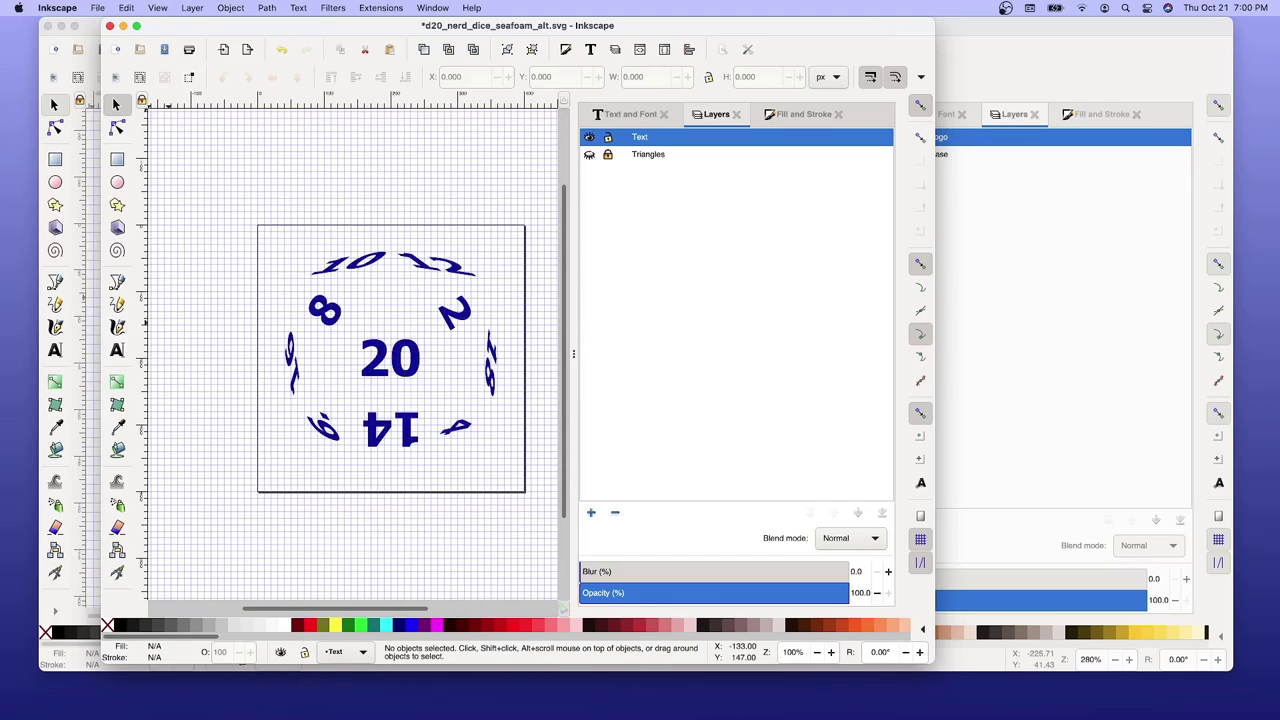
pyautogui.press('super+Tab')
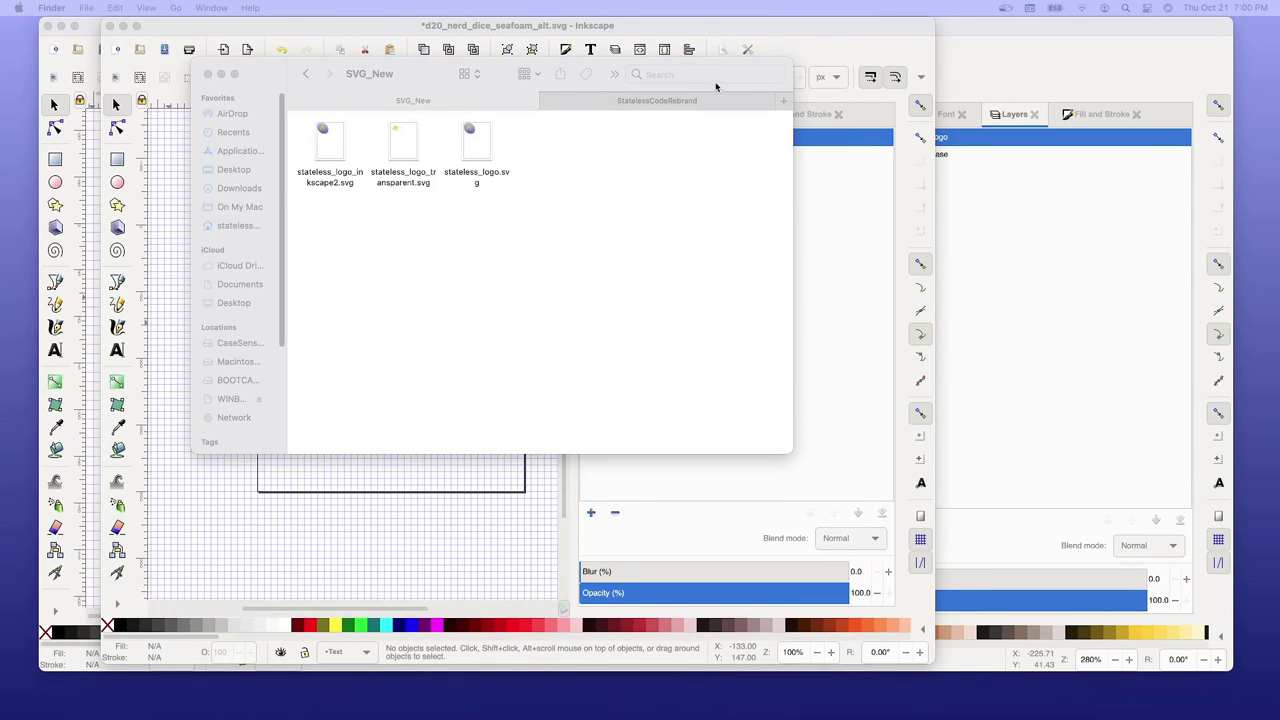
pyautogui.click(850, 40)
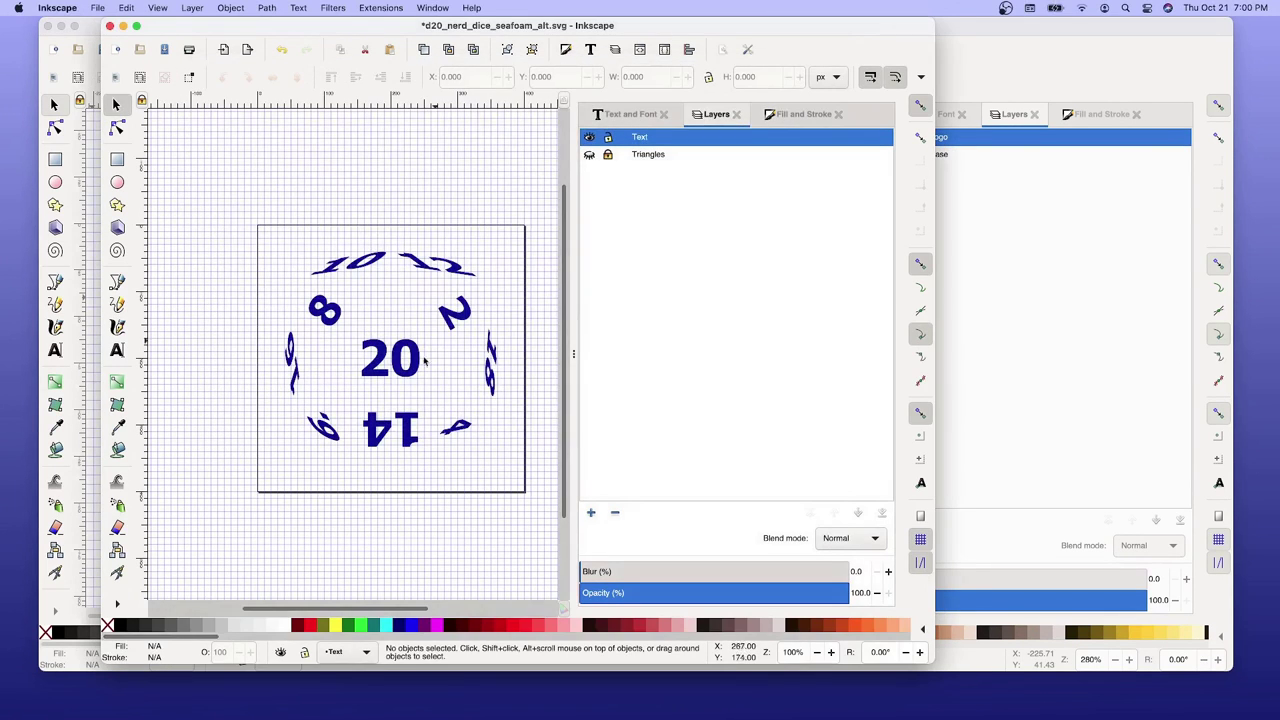
# Convert the die's number 10 text into a path with Object to Path.
pyautogui.click(365, 267)
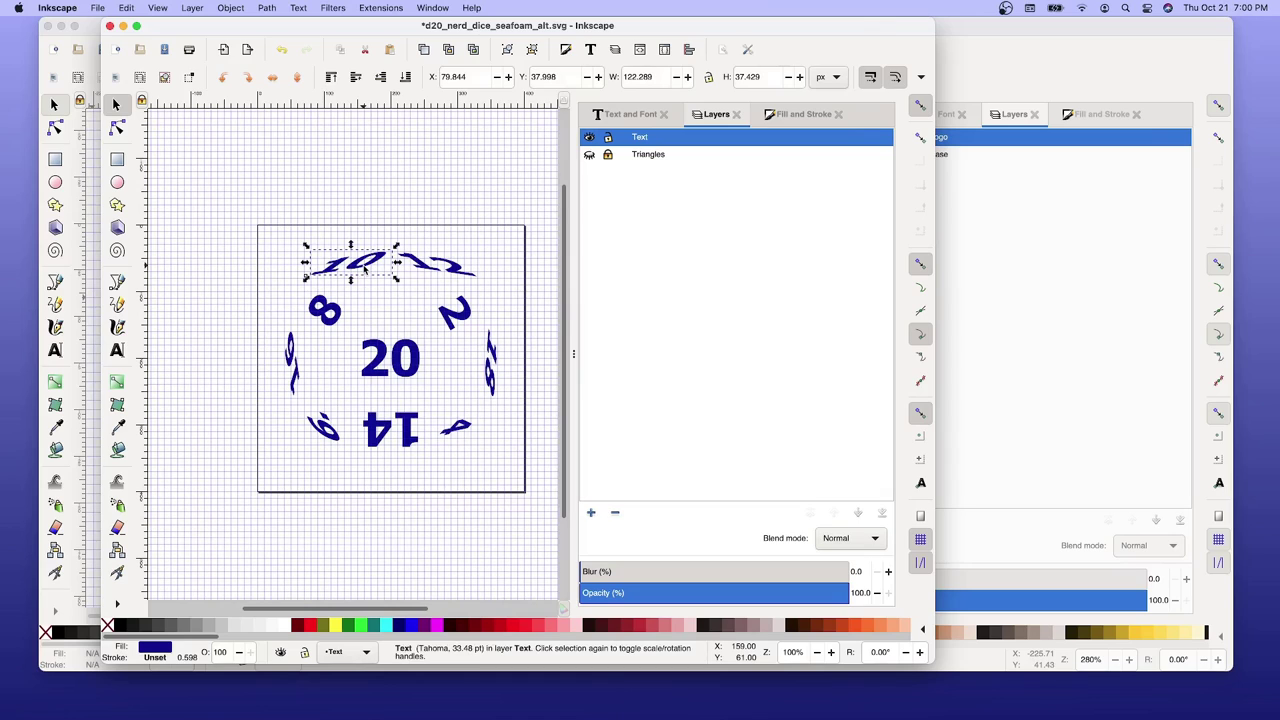
pyautogui.click(297, 10)
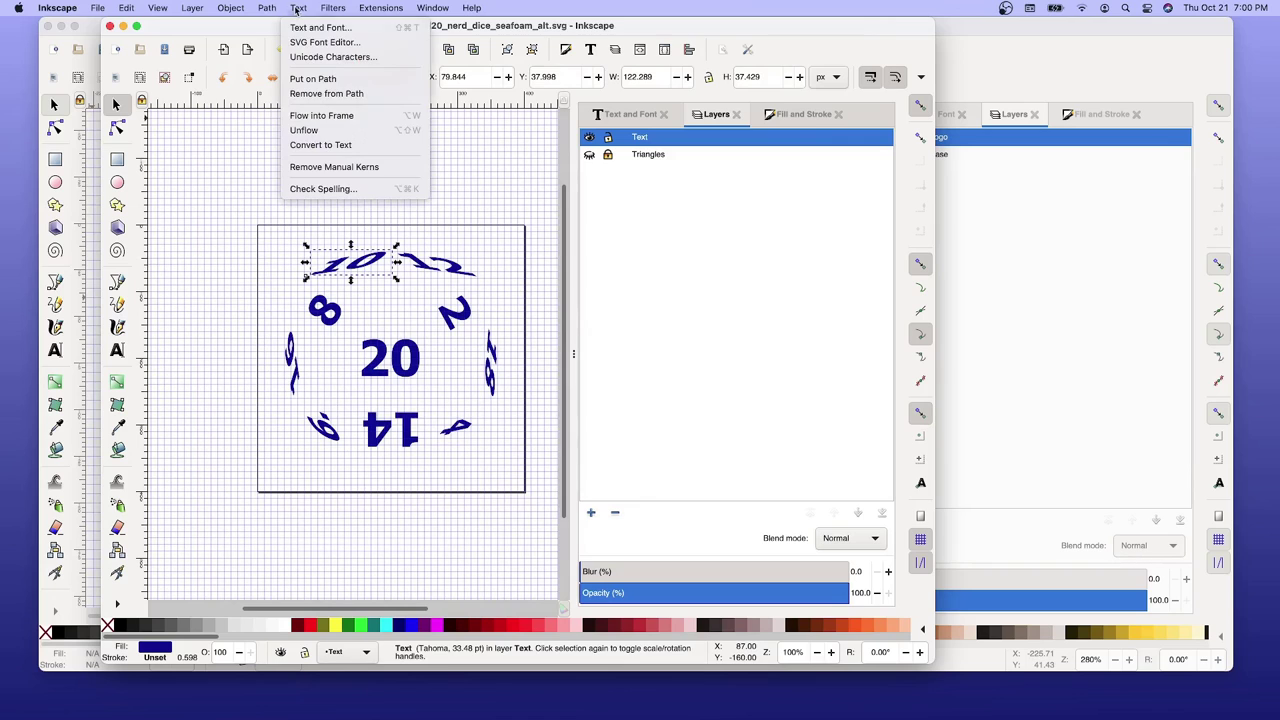
pyautogui.click(330, 78)
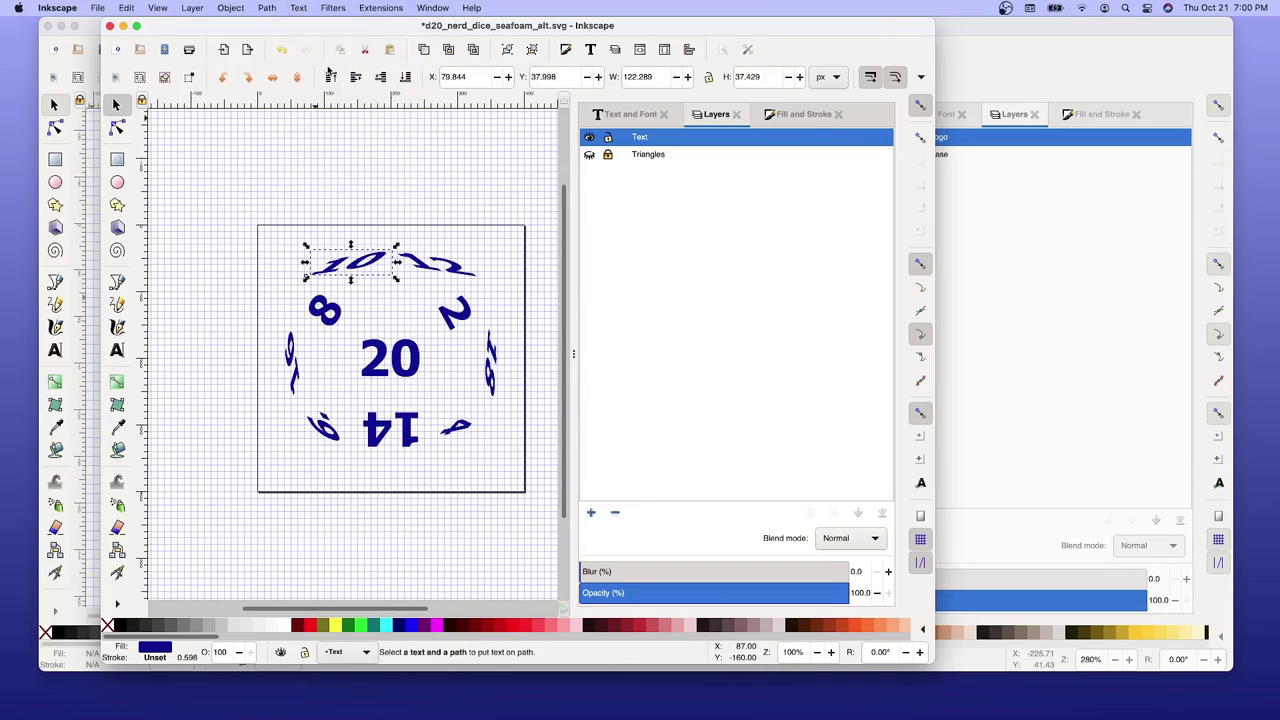
pyautogui.click(268, 9)
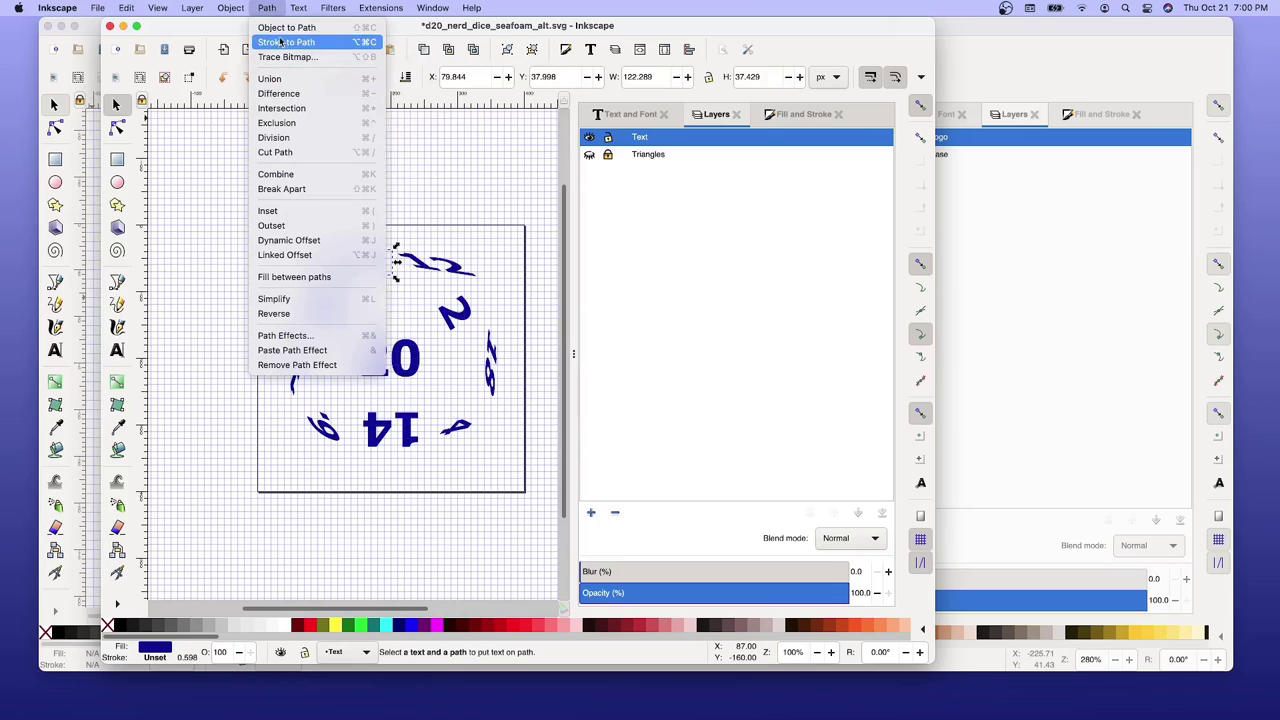
pyautogui.click(287, 27)
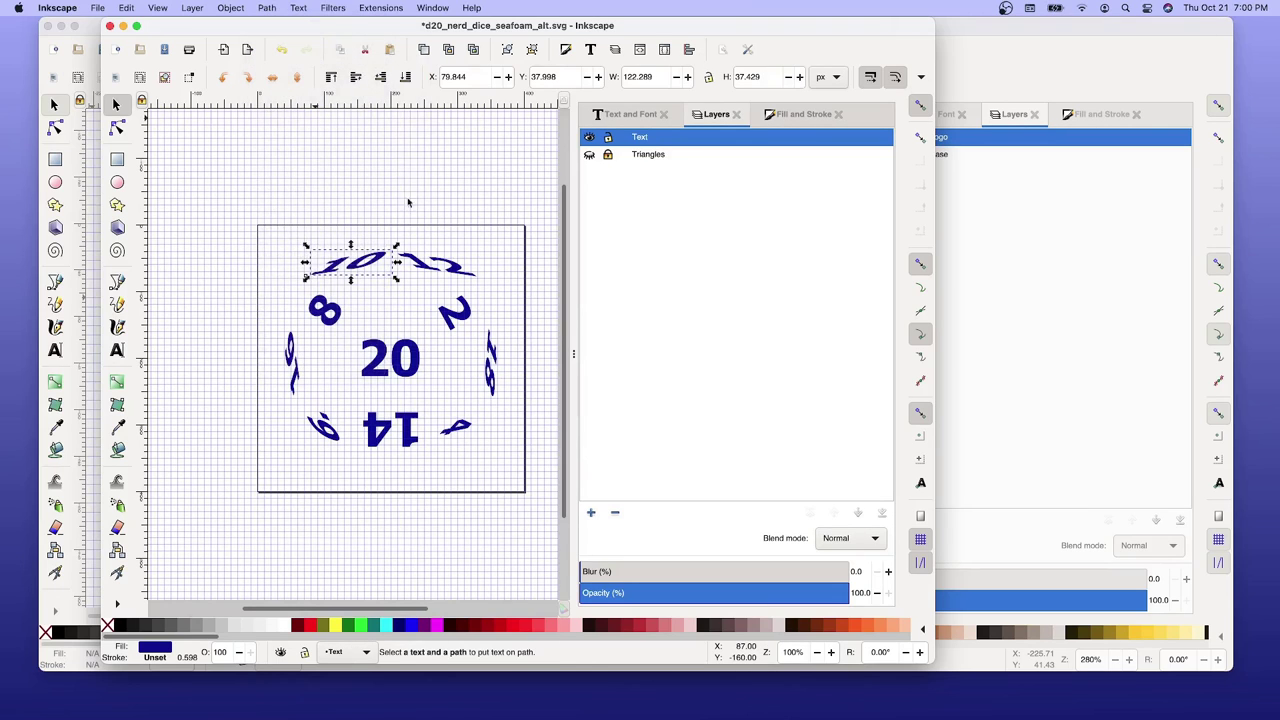
# Select the number 12 and make the Triangles layer visible again.
pyautogui.click(437, 266)
pyautogui.click(437, 267)
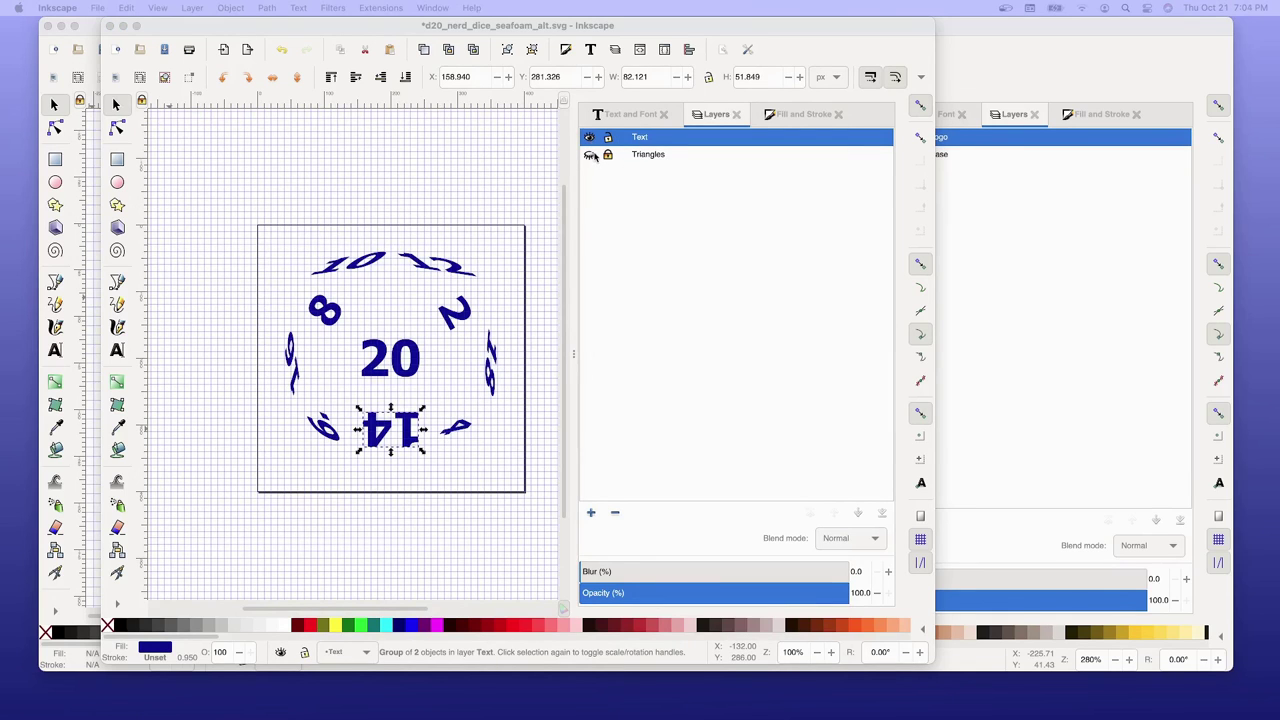
pyautogui.click(591, 156)
pyautogui.click(590, 155)
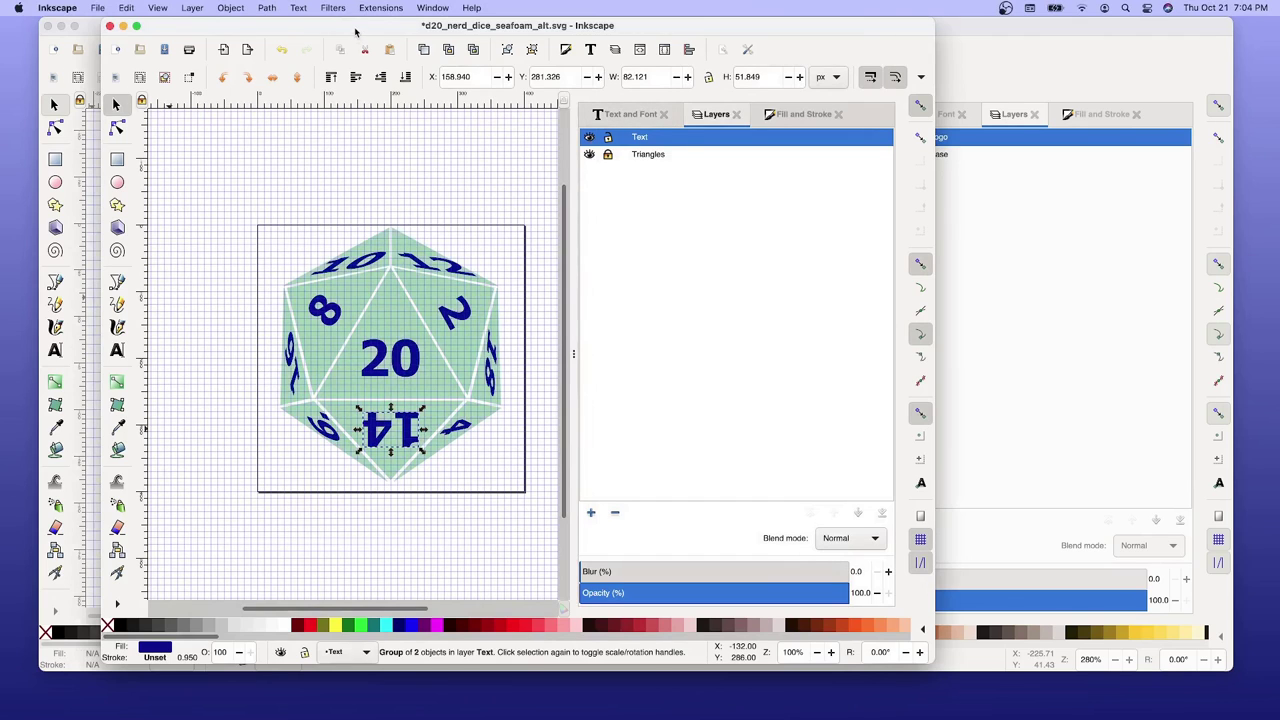
# Save the d20 drawing and close its window, keeping the nerd dice logo open.
pyautogui.press('super+s')
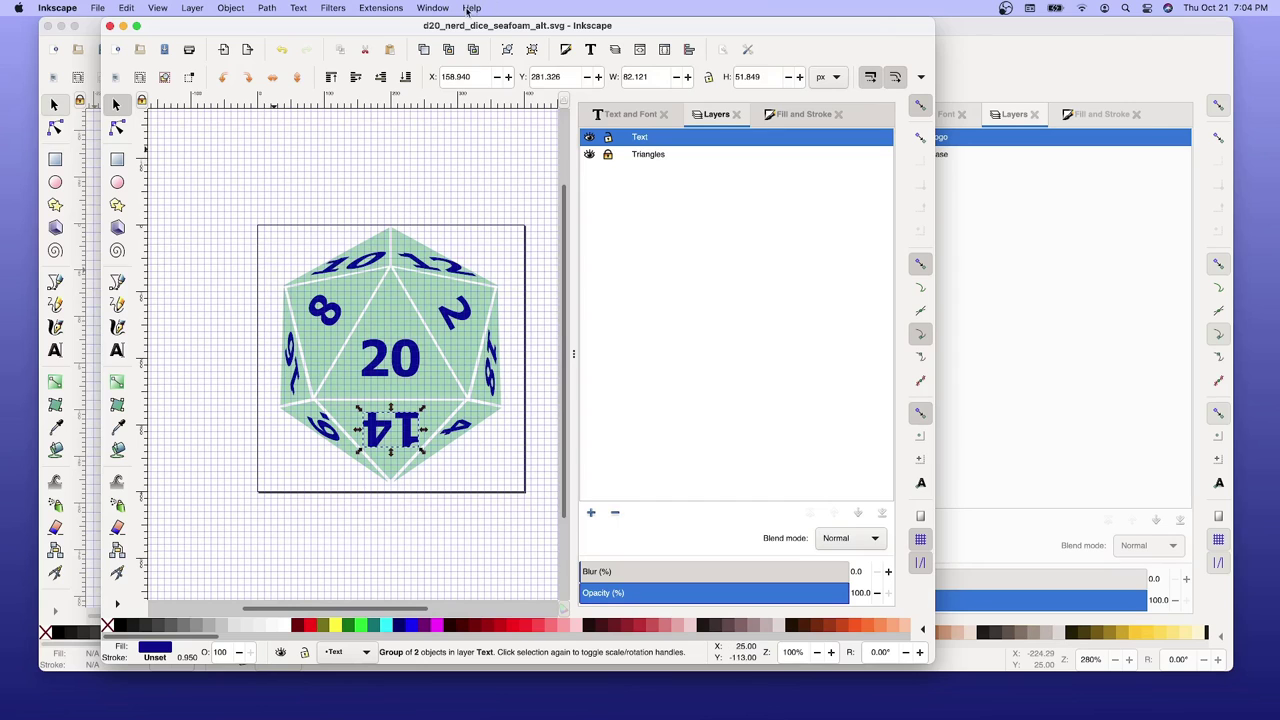
pyautogui.press('super+q')
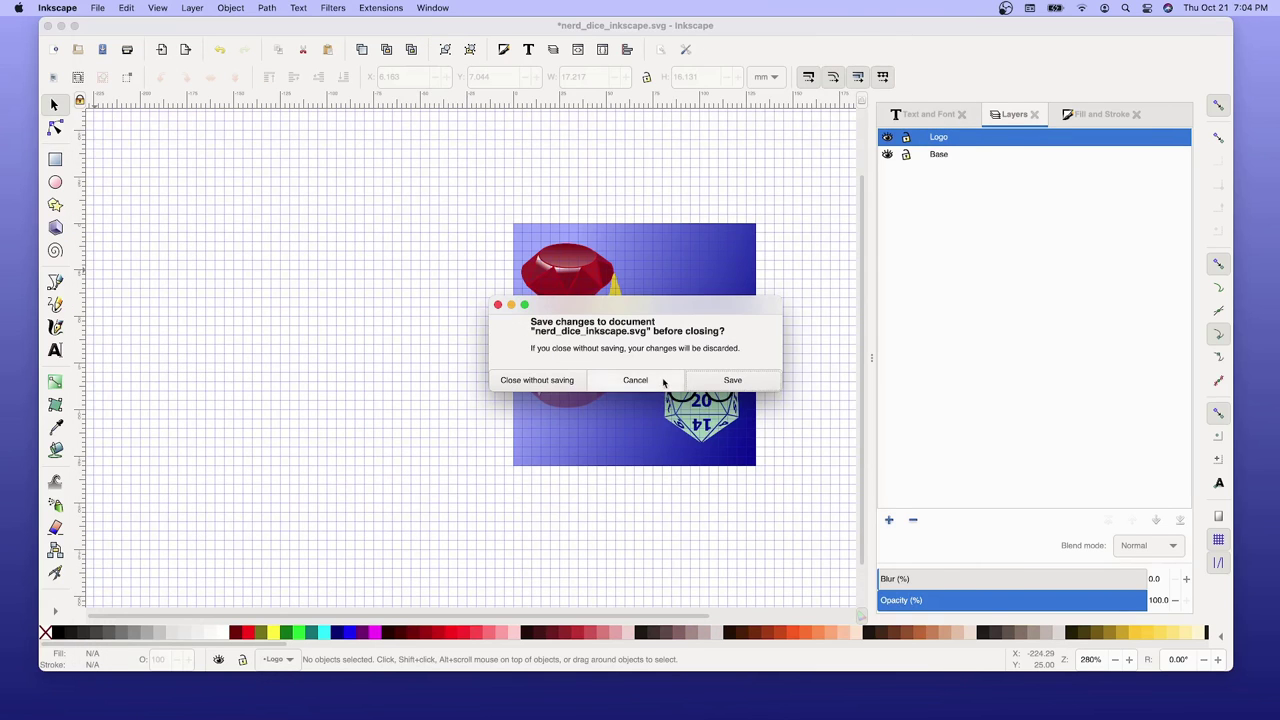
pyautogui.click(658, 383)
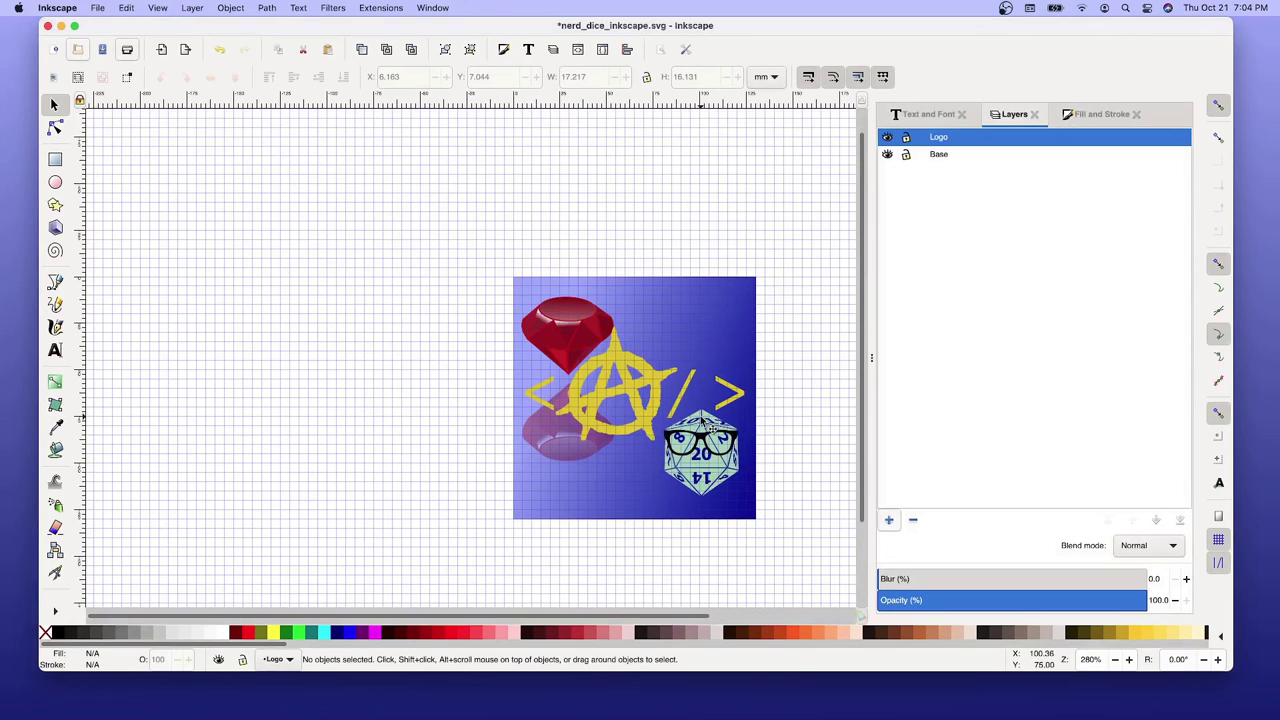
# Inspect the old d20 glasses path, then close the nerd dice logo discarding changes.
pyautogui.scroll(2, 703, 425)
pyautogui.doubleClick(706, 440)
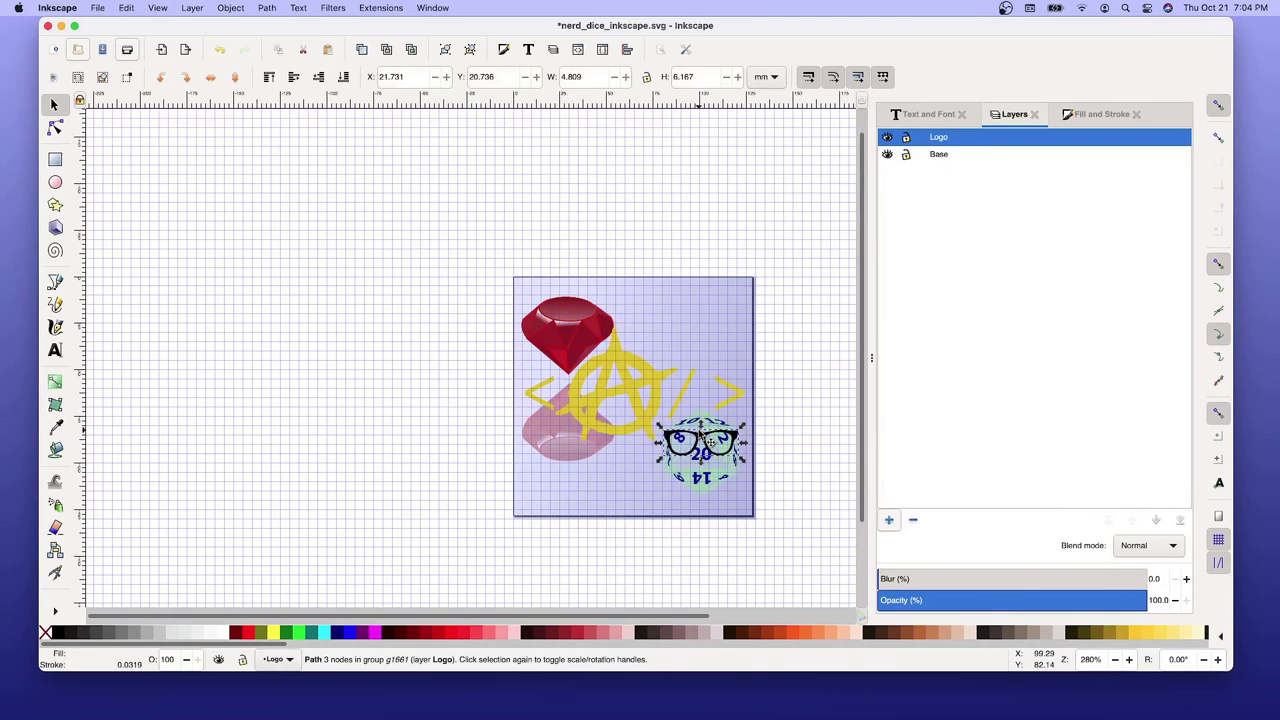
pyautogui.click(760, 395)
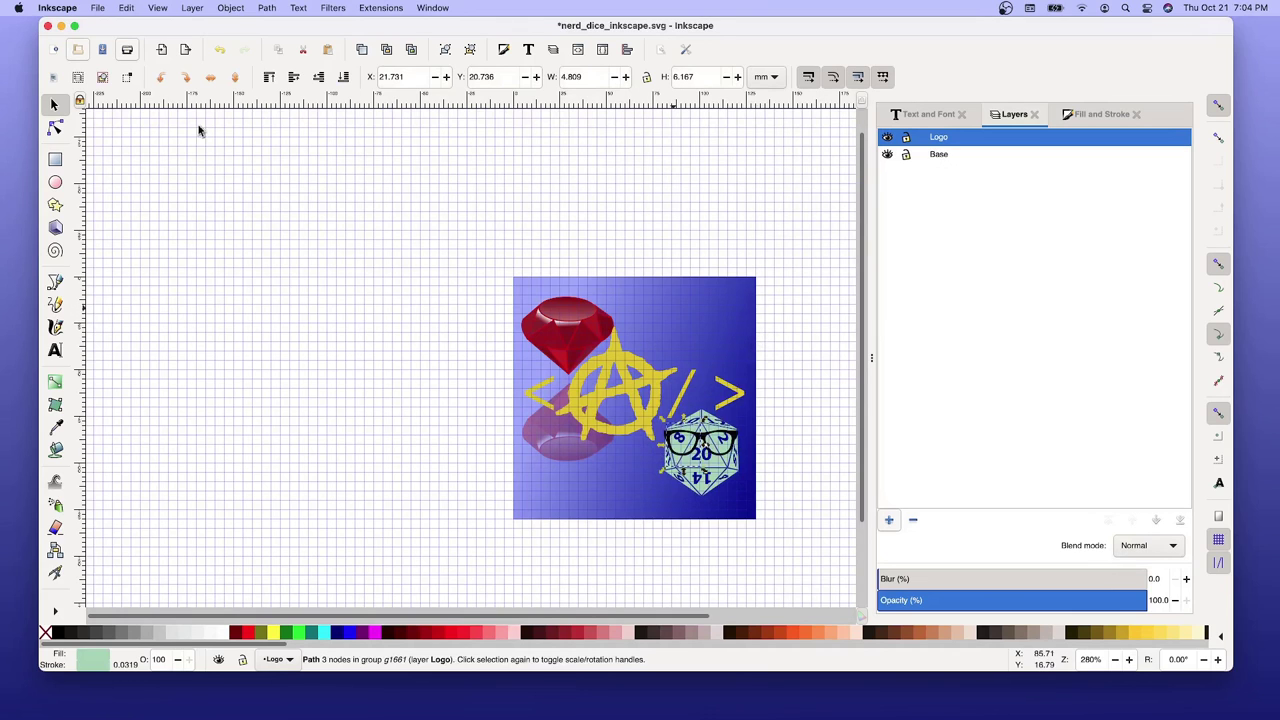
pyautogui.click(97, 8)
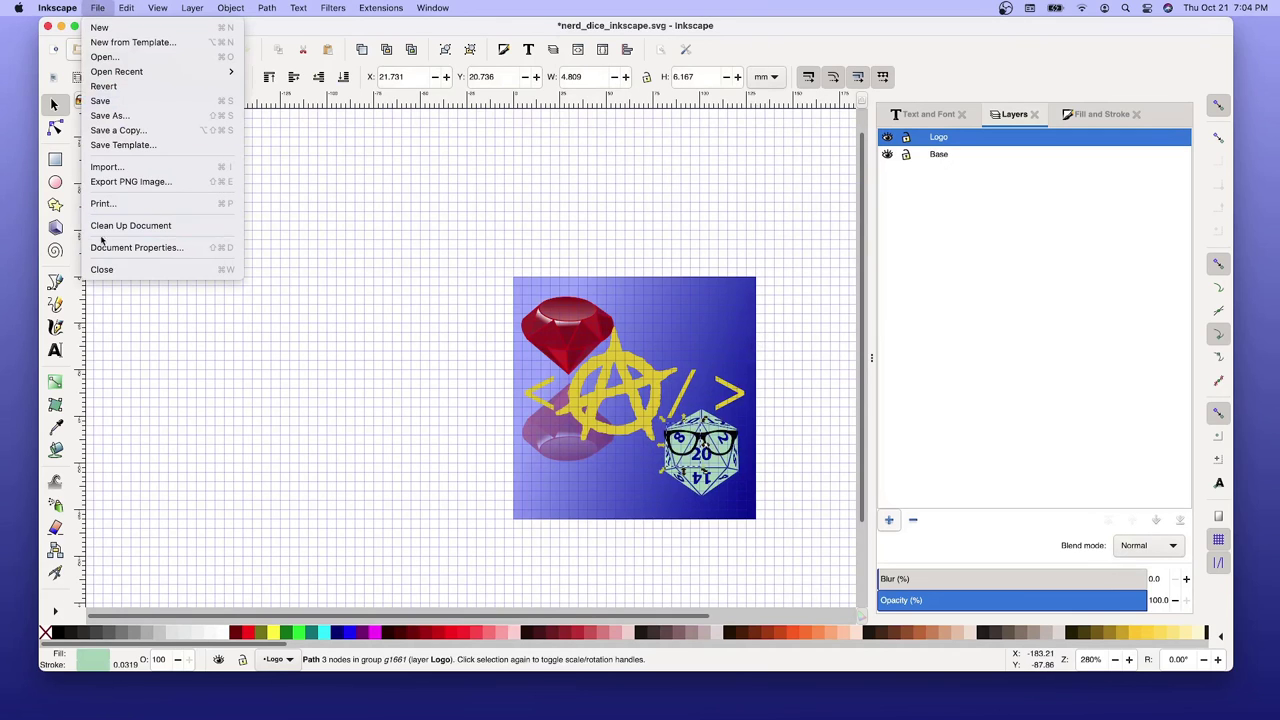
pyautogui.click(100, 269)
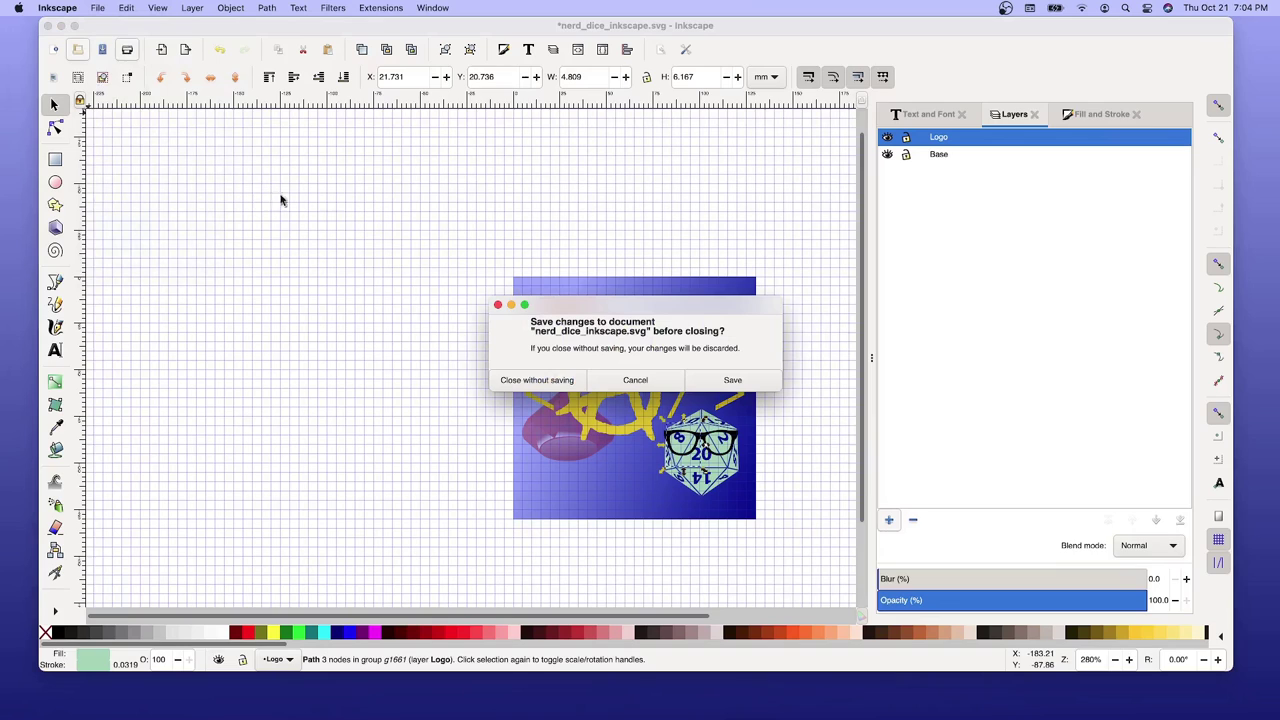
pyautogui.click(548, 385)
# Open nerd_dice_inkscape.svg from the NerdDice folder.
pyautogui.click(97, 8)
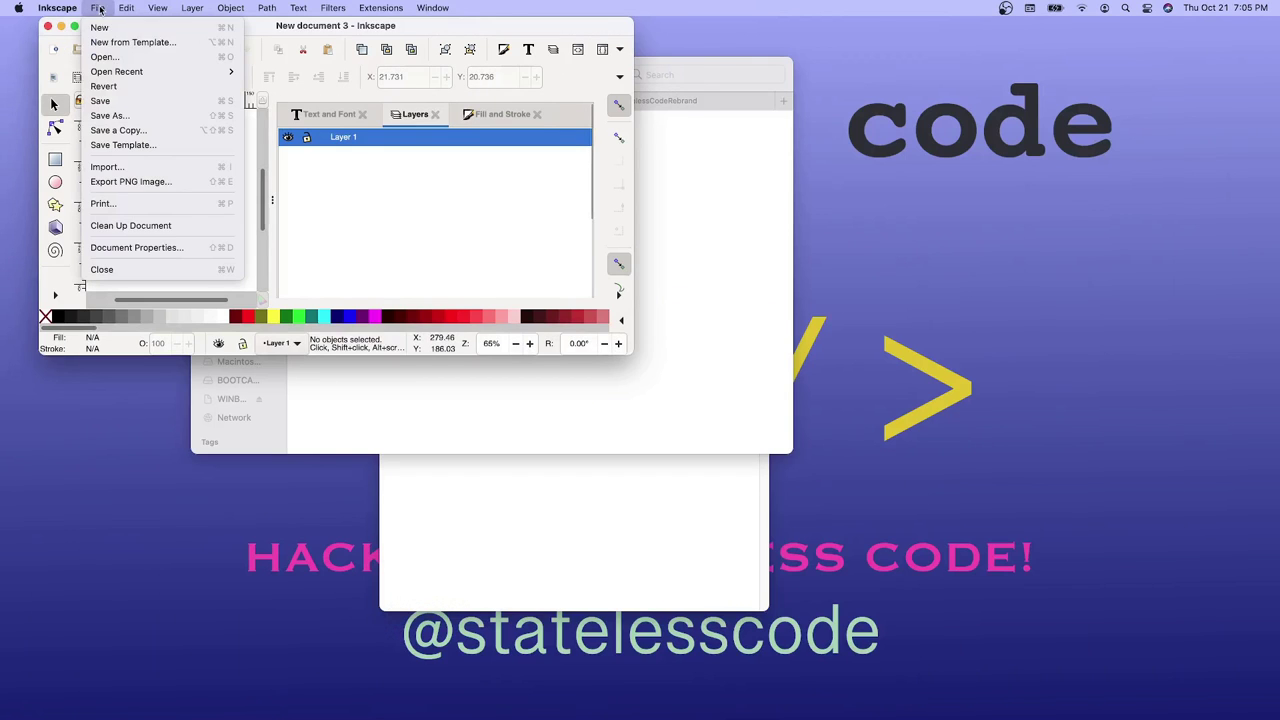
pyautogui.click(107, 56)
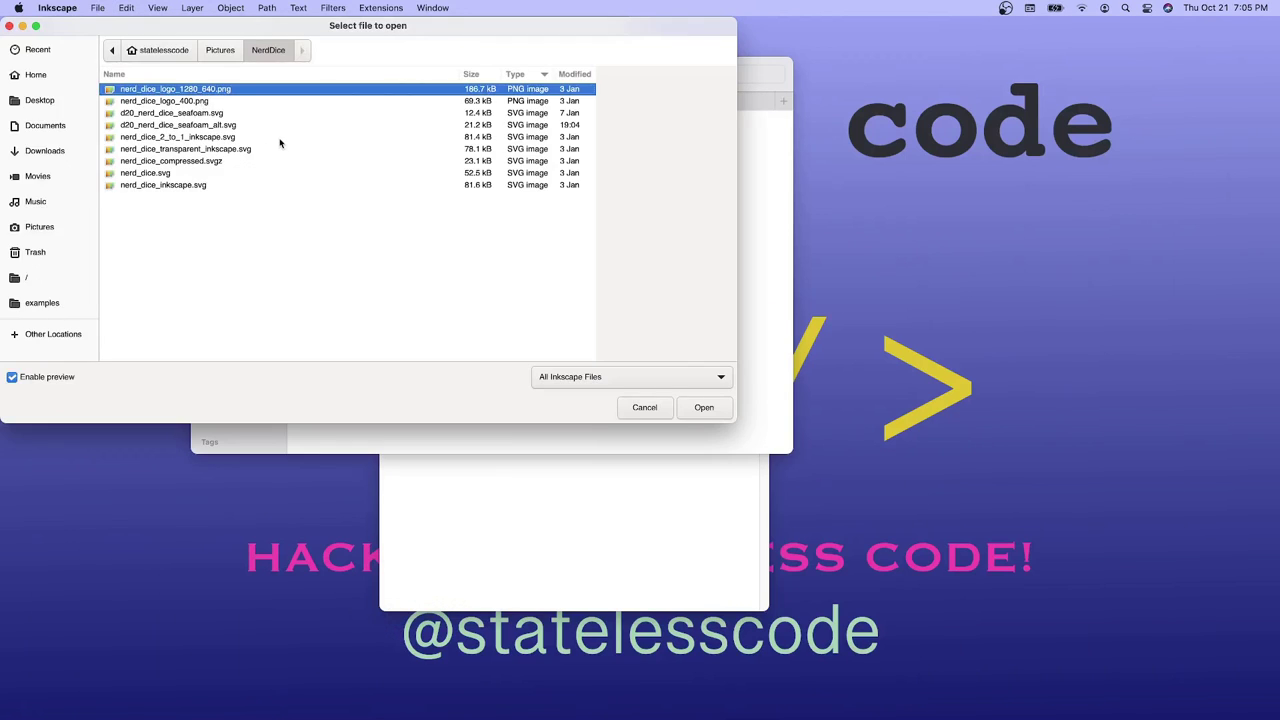
pyautogui.click(180, 185)
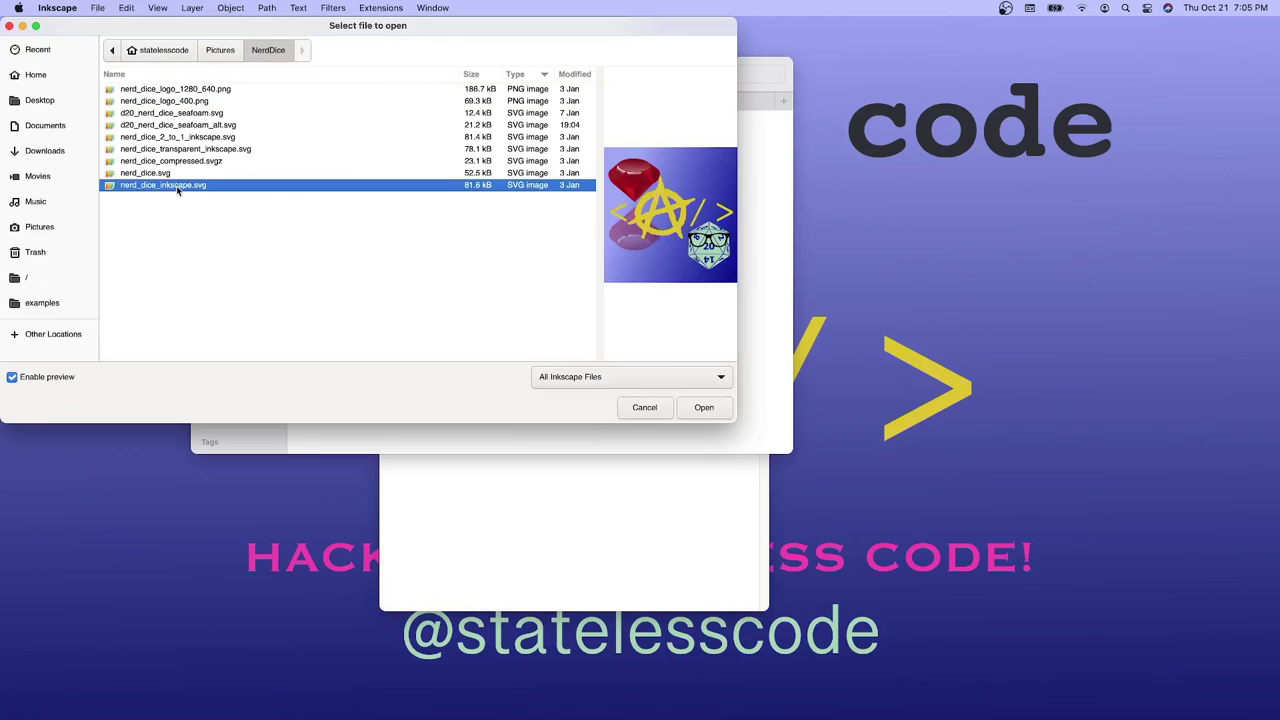
pyautogui.click(704, 407)
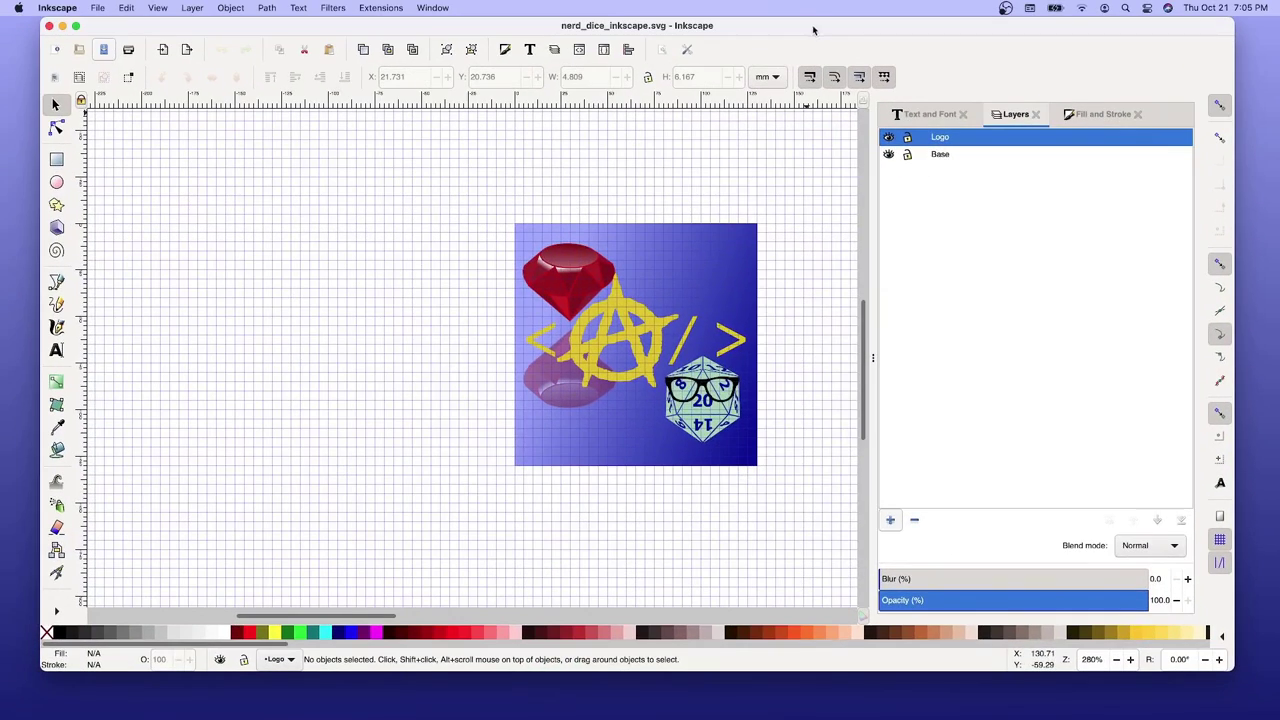
pyautogui.scroll(1, 582, 460)
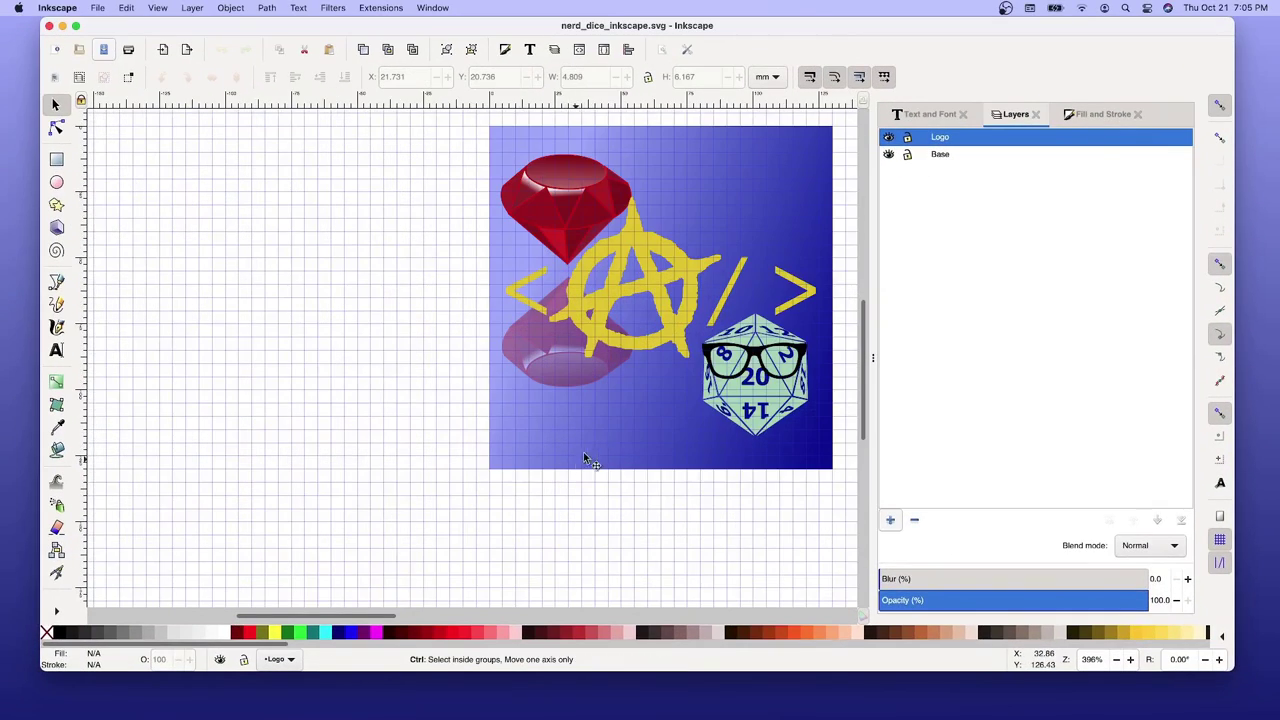
pyautogui.scroll(1, 650, 433)
pyautogui.scroll(3, 674, 500)
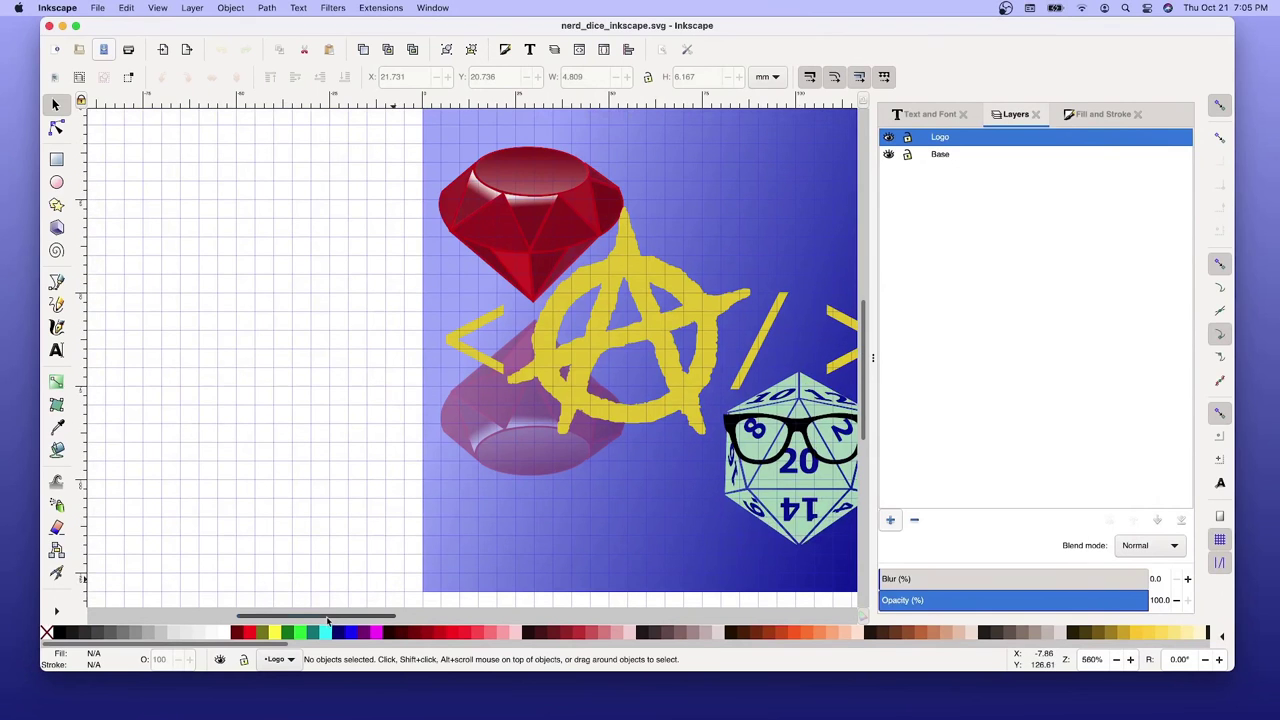
pyautogui.moveTo(330, 620); pyautogui.dragTo(425, 617)
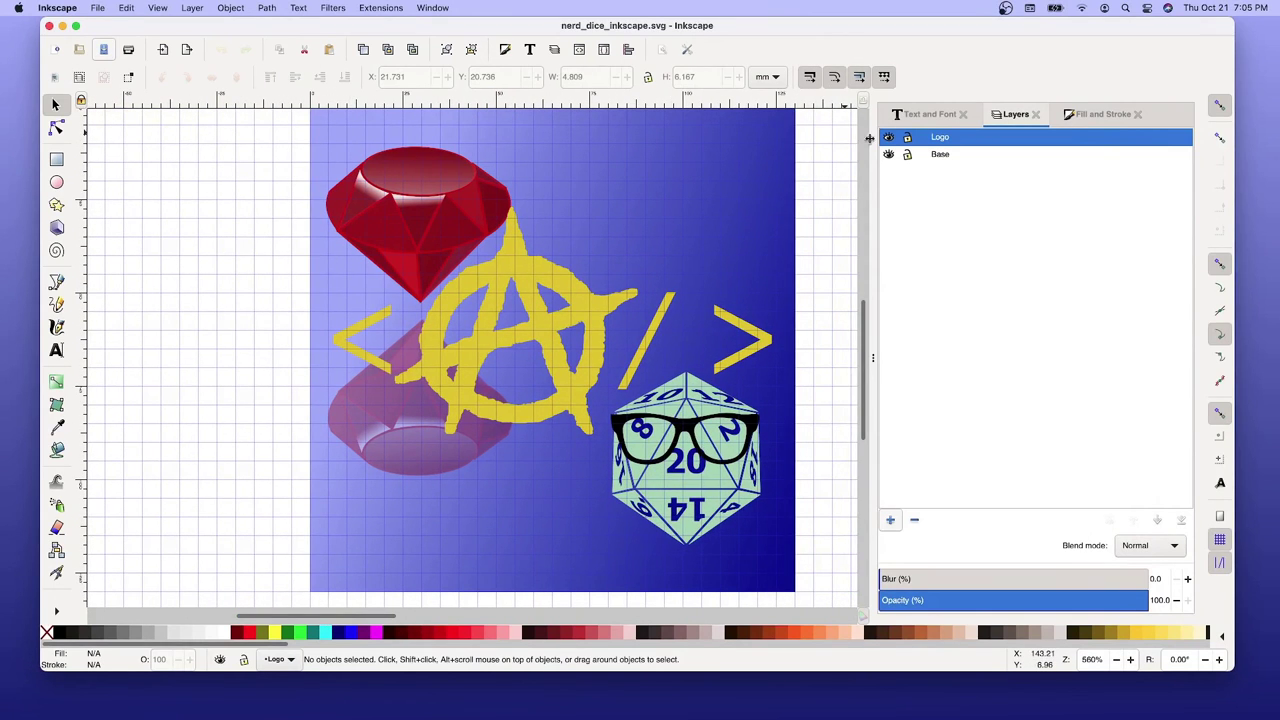
pyautogui.click(891, 155)
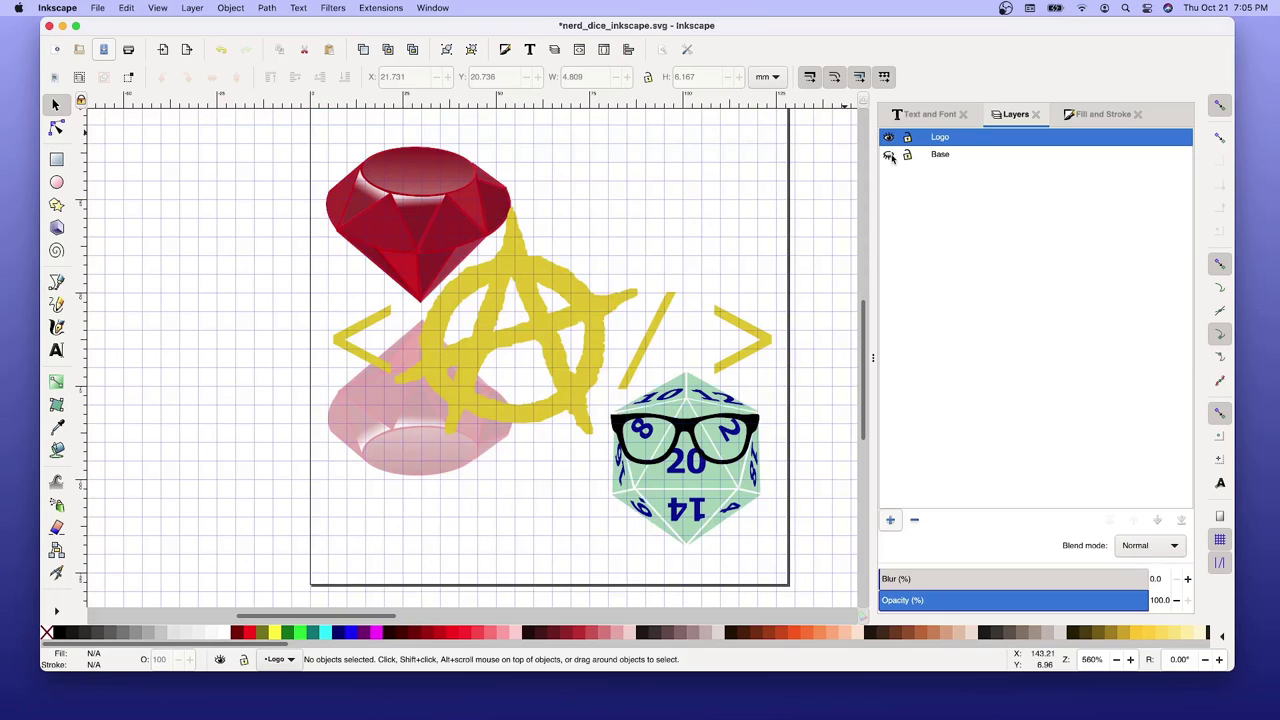
pyautogui.click(891, 155)
pyautogui.click(889, 138)
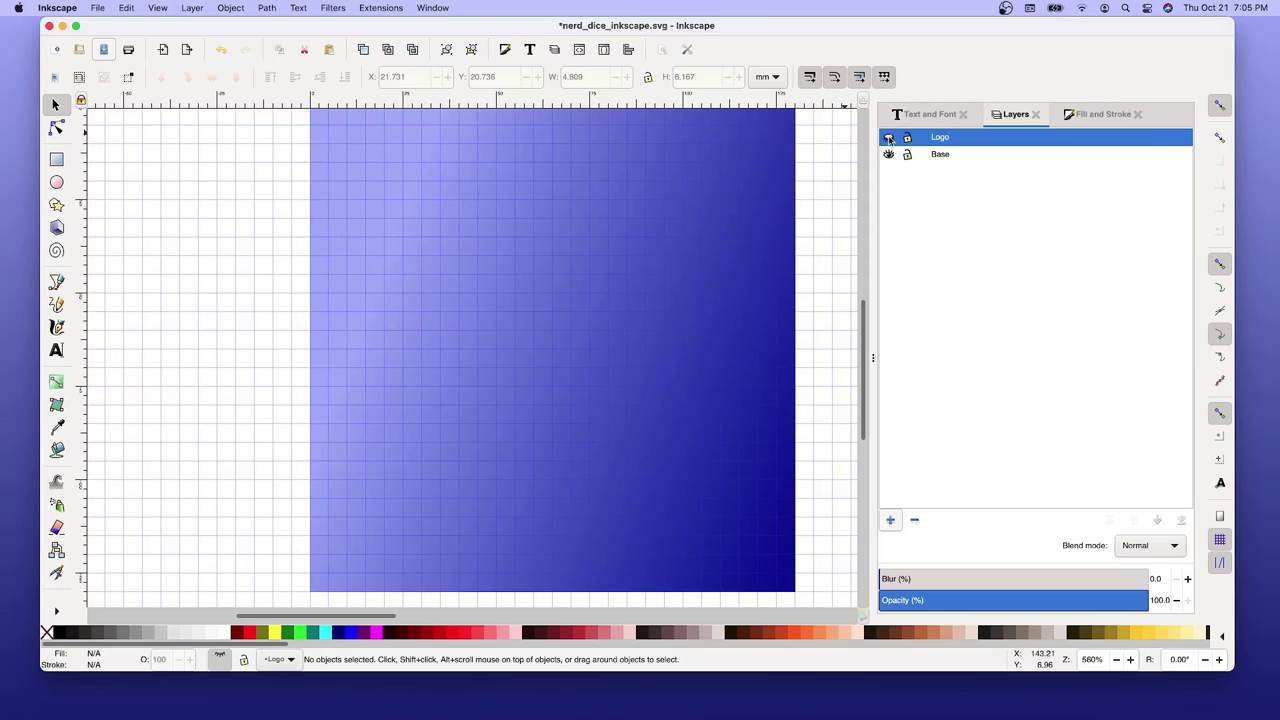
pyautogui.click(889, 138)
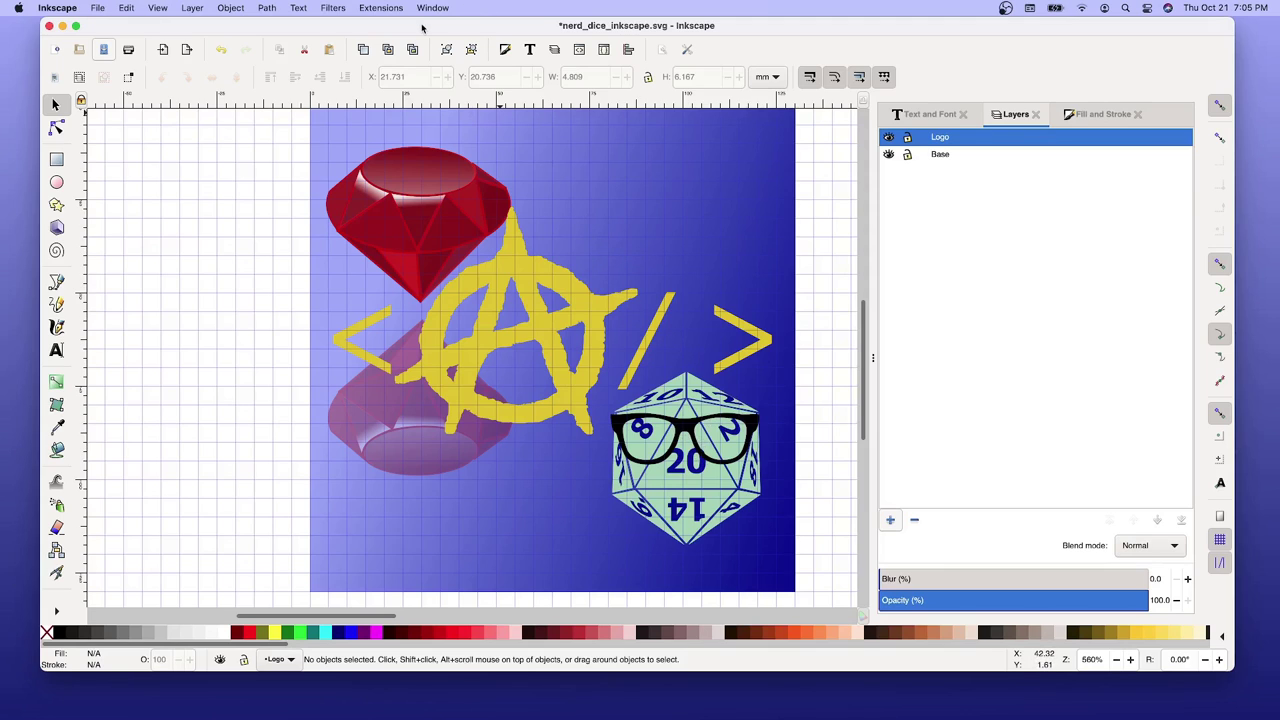
pyautogui.click(98, 8)
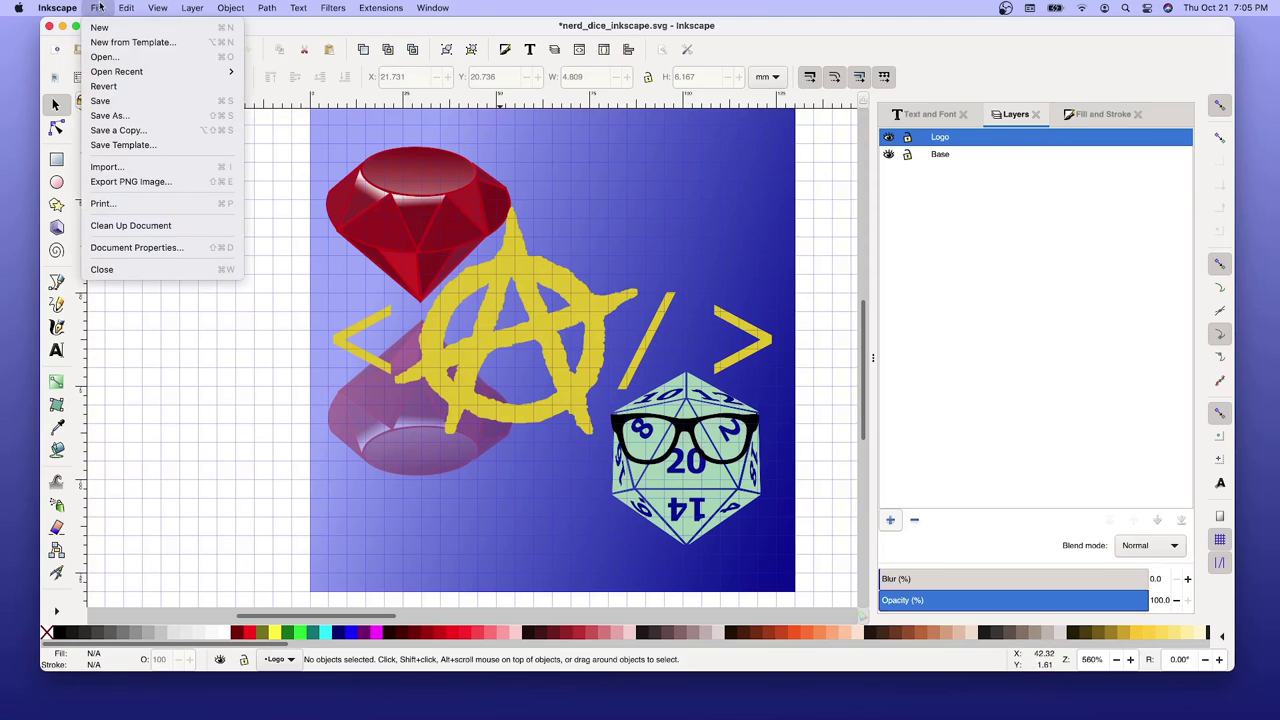
pyautogui.click(103, 56)
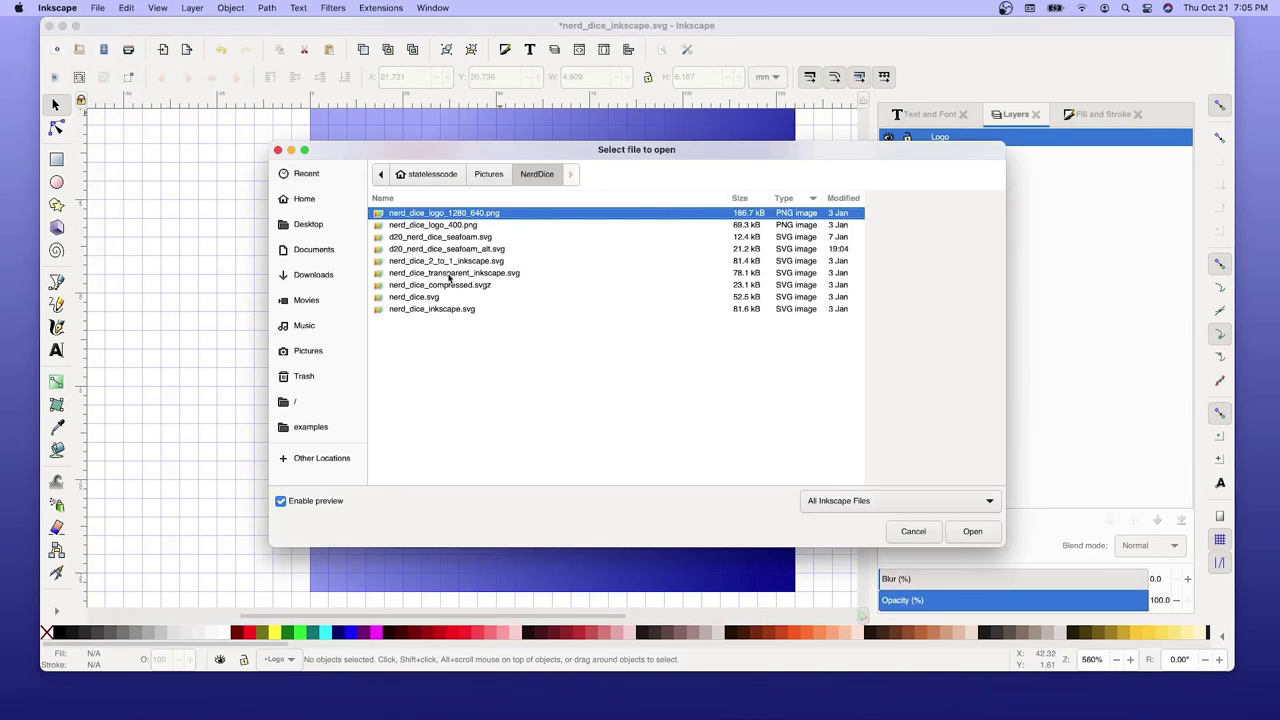
pyautogui.click(922, 532)
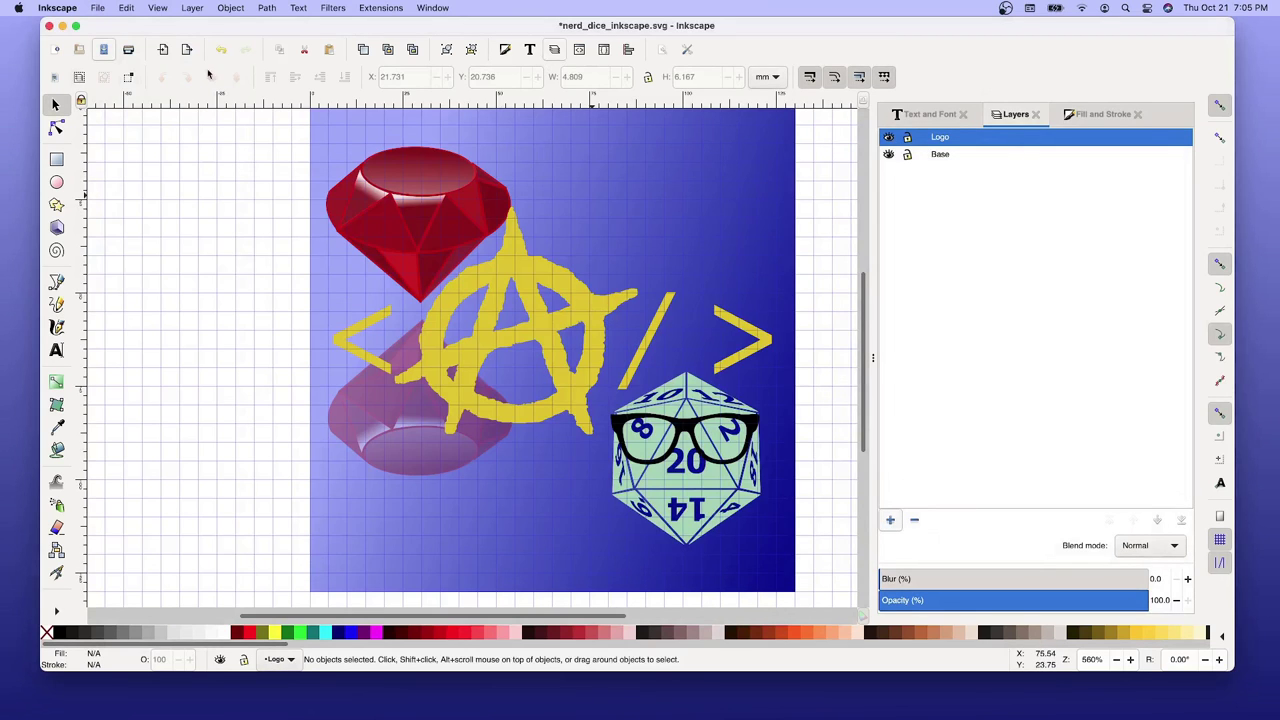
pyautogui.click(98, 8)
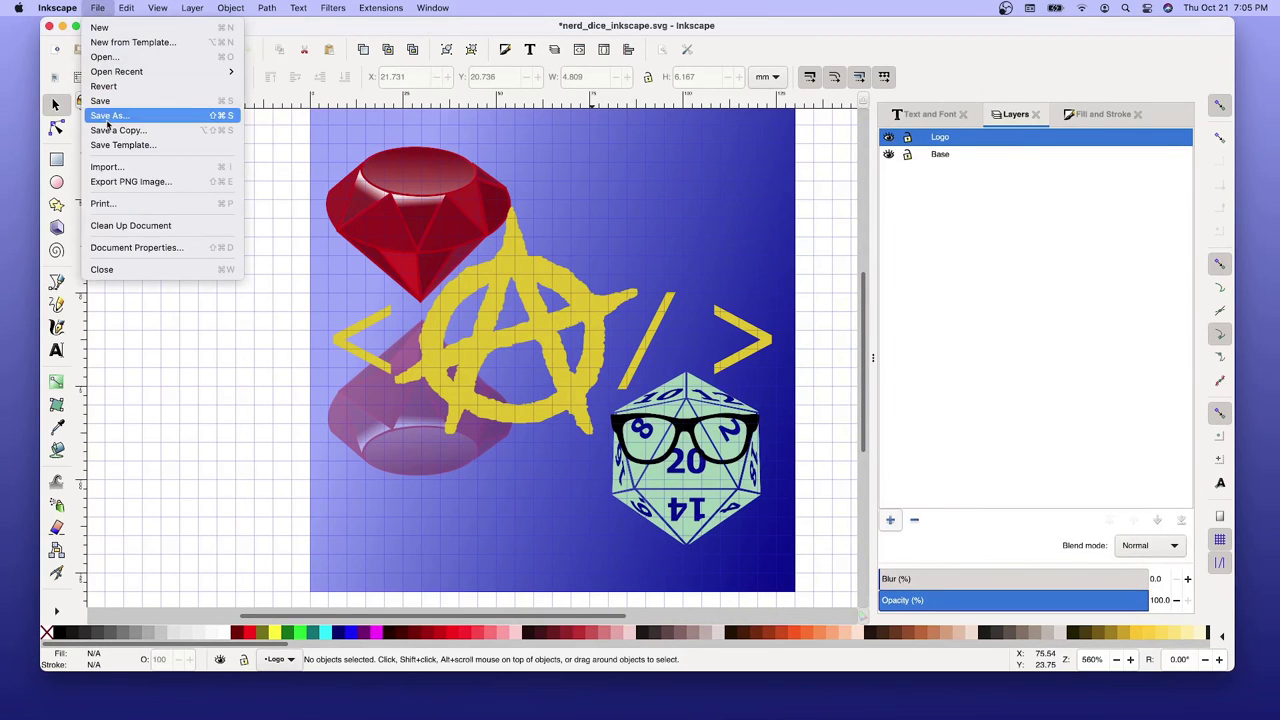
# Discard the nerd dice file, open nerd_dice_transparent_inkscape.svg, and move its window left.
pyautogui.click(103, 270)
pyautogui.click(560, 383)
pyautogui.click(96, 8)
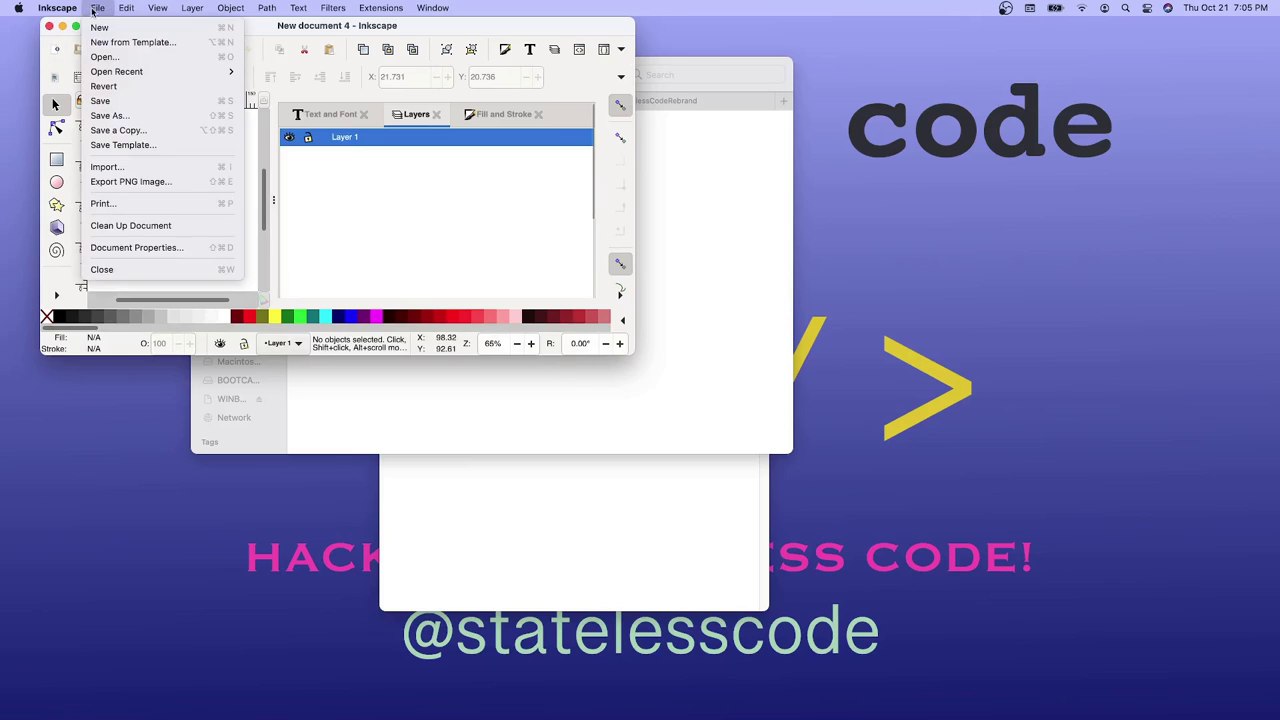
pyautogui.click(105, 56)
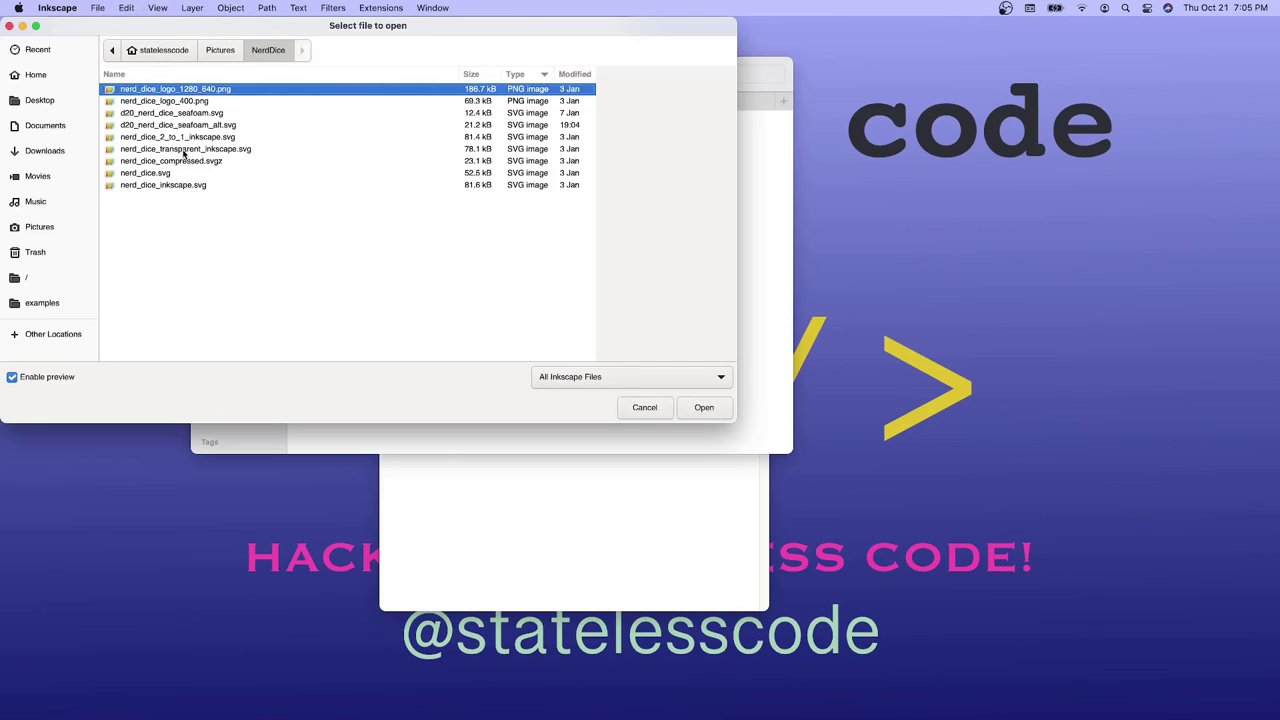
pyautogui.doubleClick(187, 149)
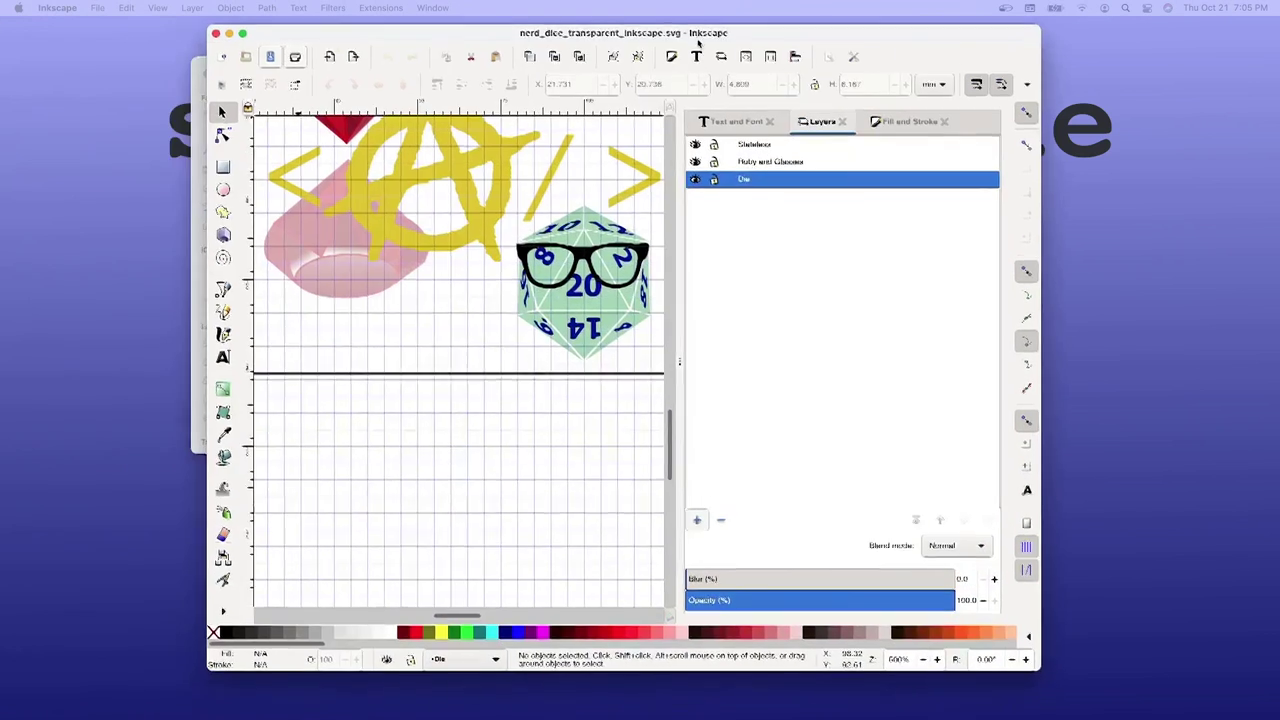
pyautogui.moveTo(705, 40); pyautogui.dragTo(565, 40)
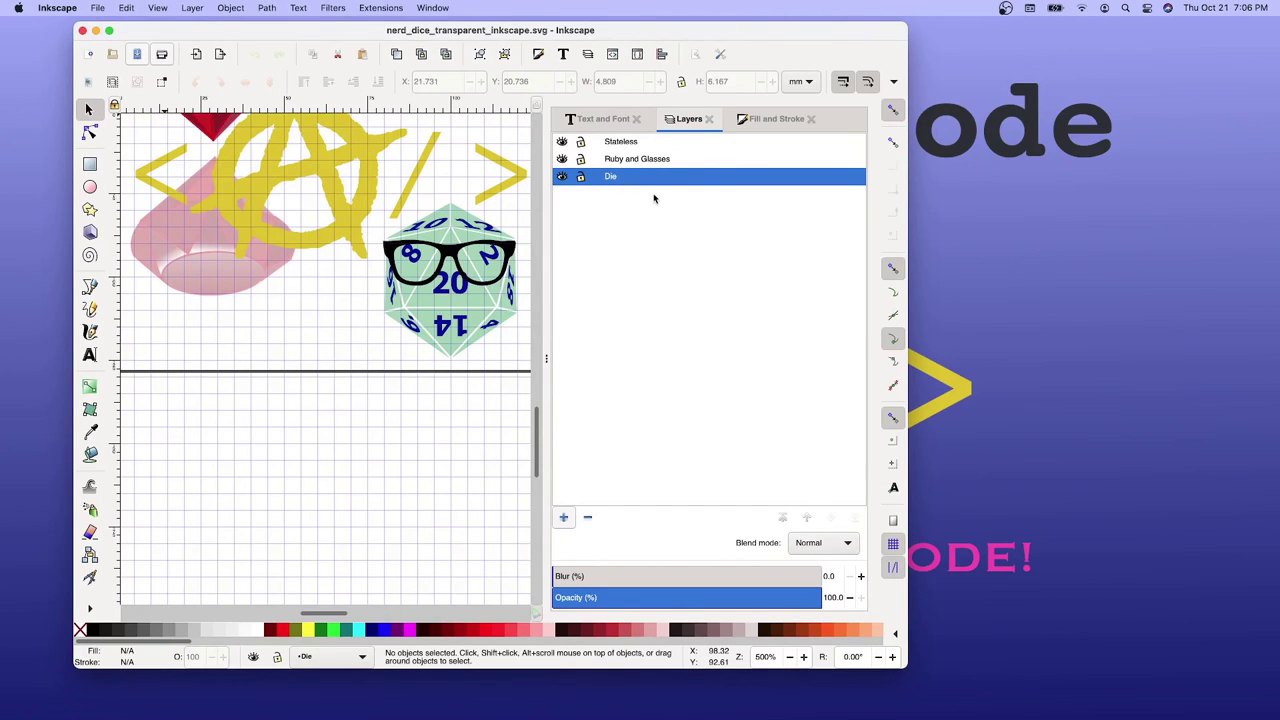
# Rename the Stateless layer to 'Stateless old'.
pyautogui.click(628, 146)
pyautogui.rightClick(629, 145)
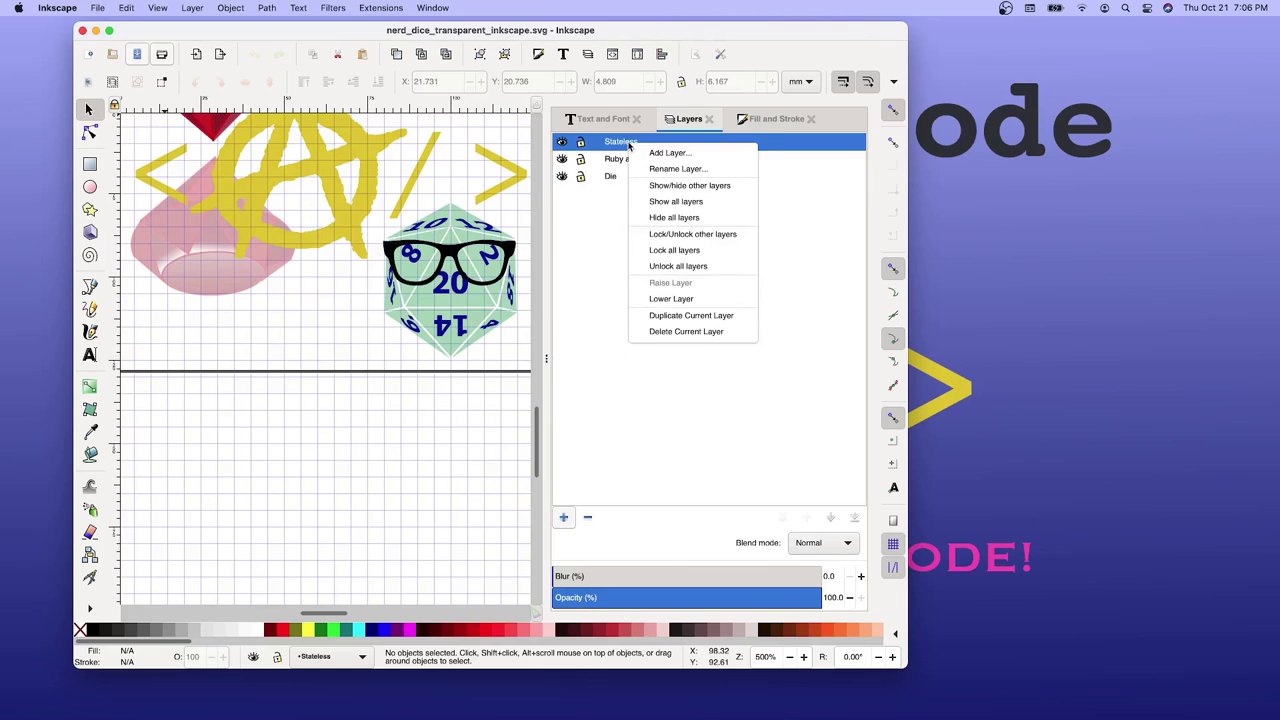
pyautogui.click(680, 169)
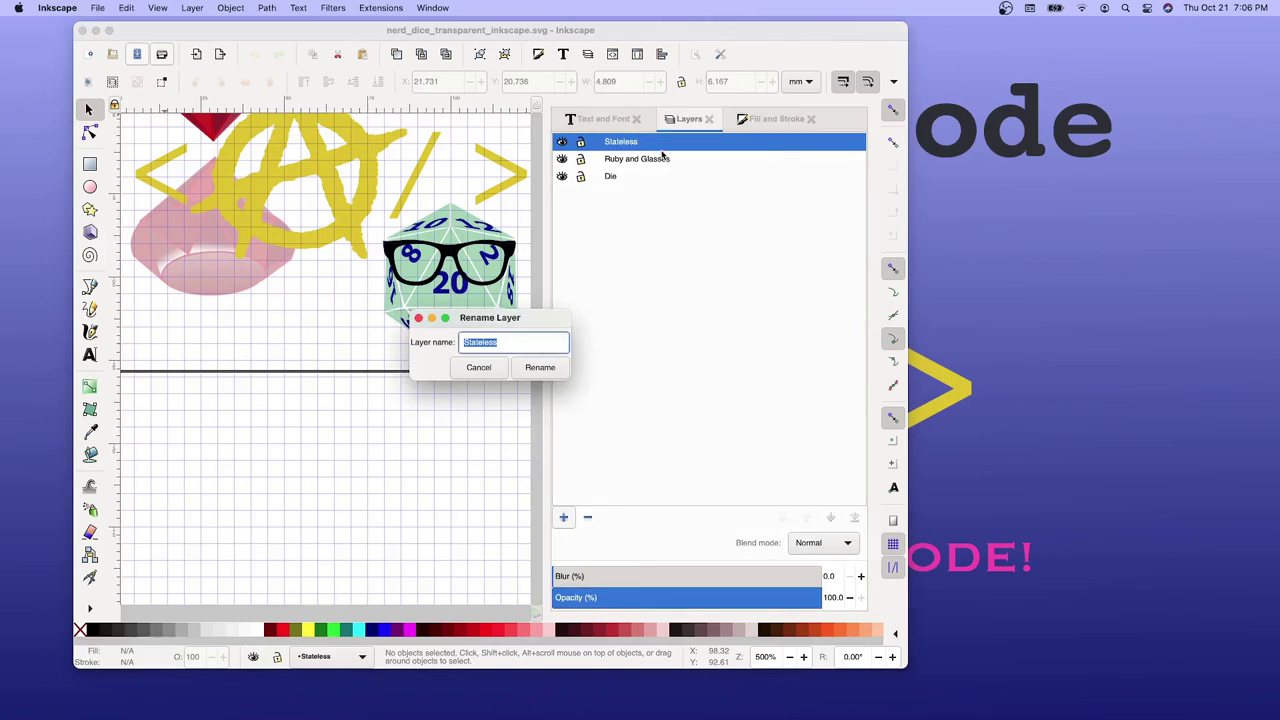
pyautogui.click(512, 341)
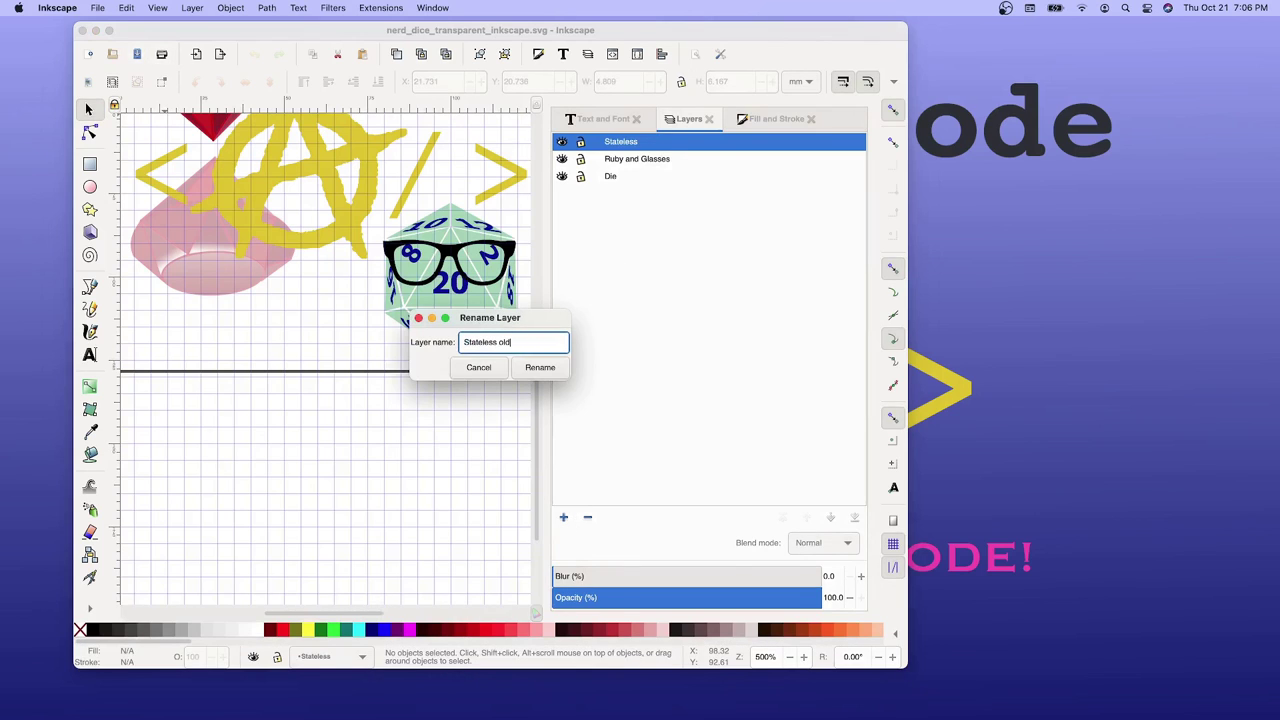
pyautogui.click(542, 369)
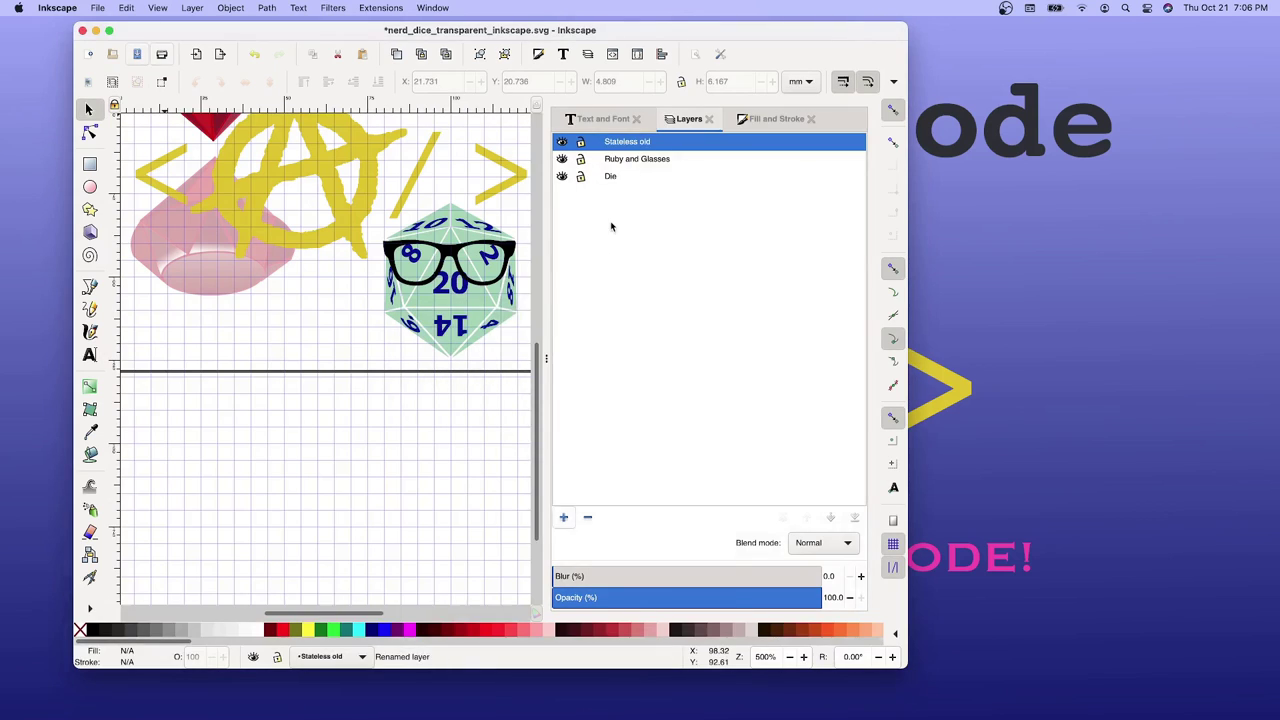
# Rename the Die layer to 'Die old'.
pyautogui.click(620, 176)
pyautogui.rightClick(614, 177)
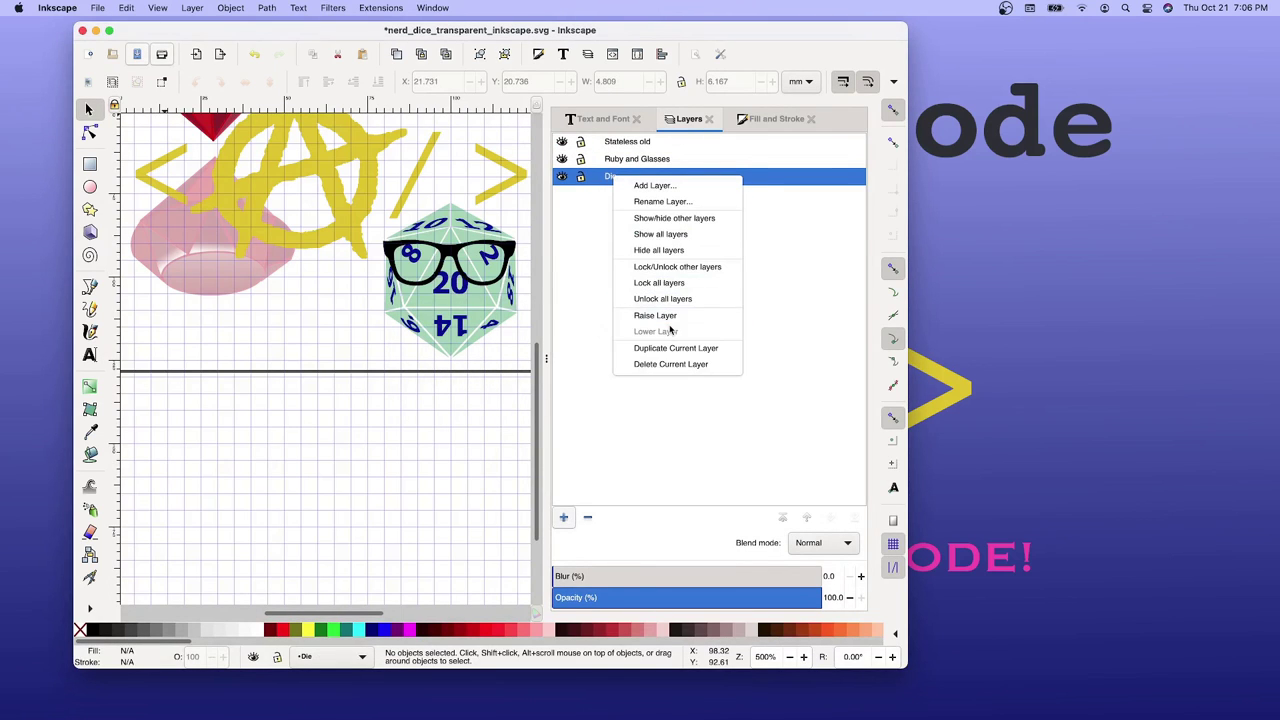
pyautogui.click(655, 186)
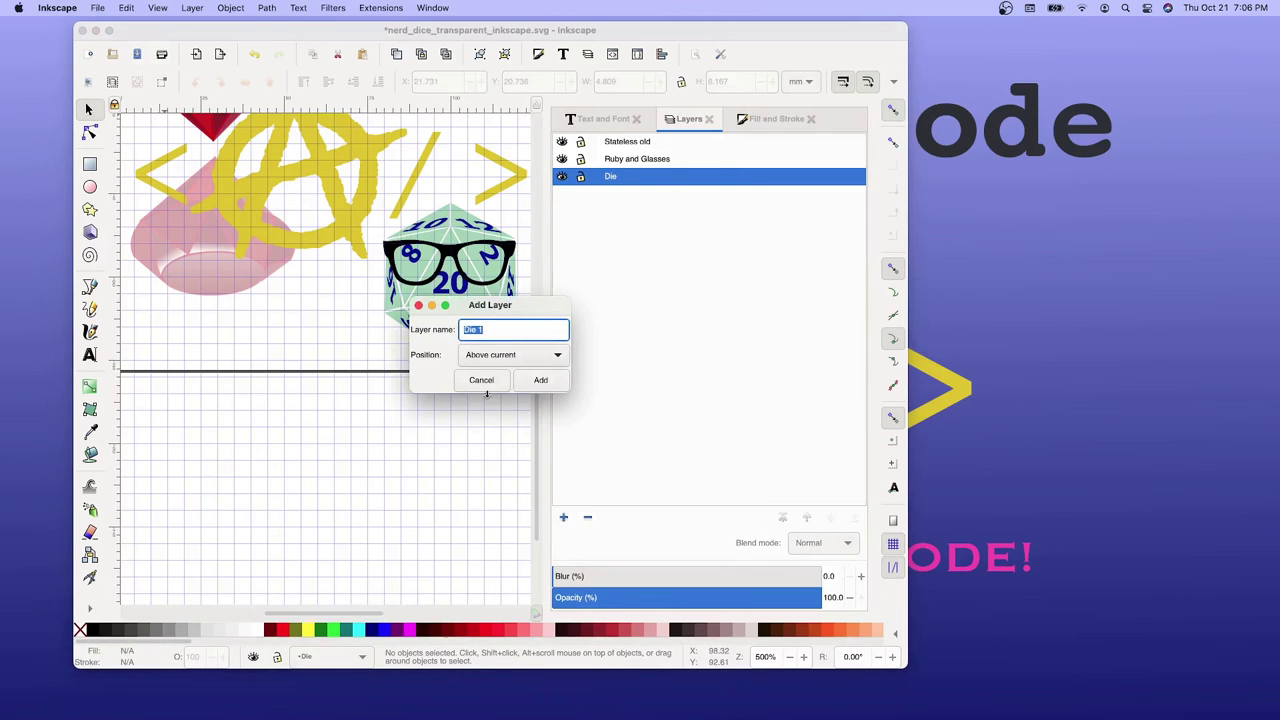
pyautogui.click(490, 387)
pyautogui.rightClick(620, 177)
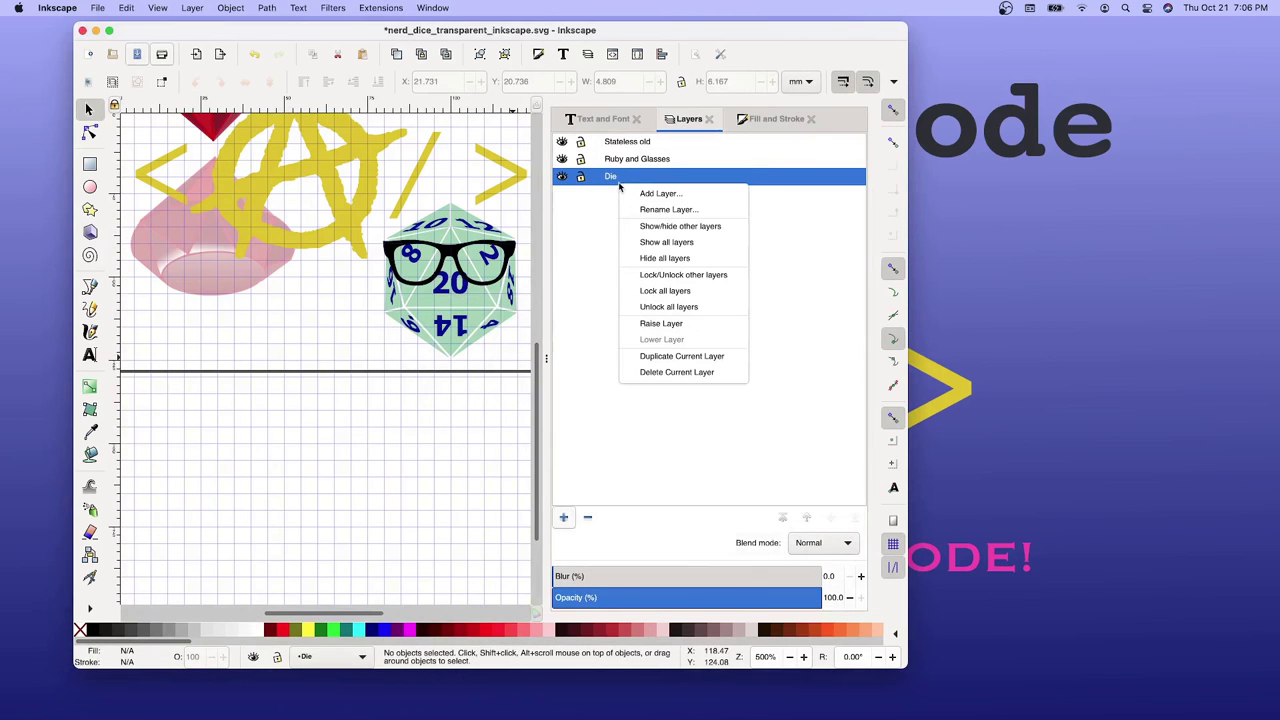
pyautogui.click(645, 212)
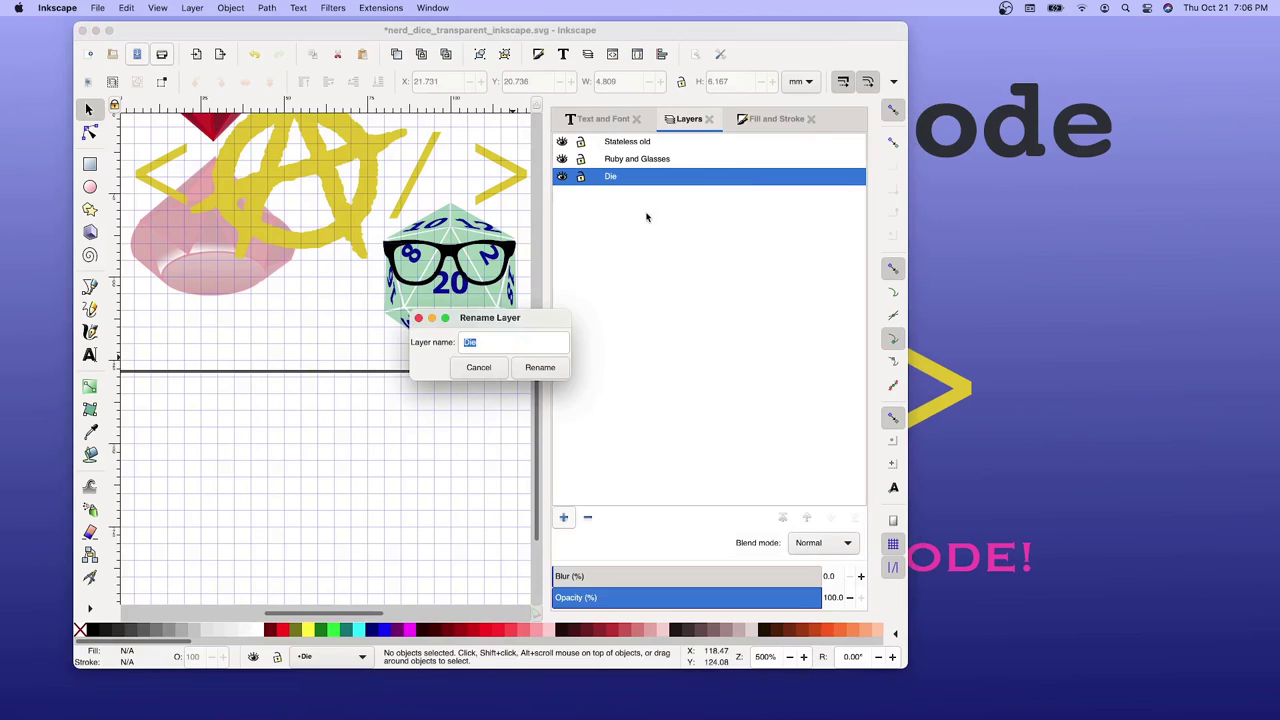
pyautogui.click(508, 341)
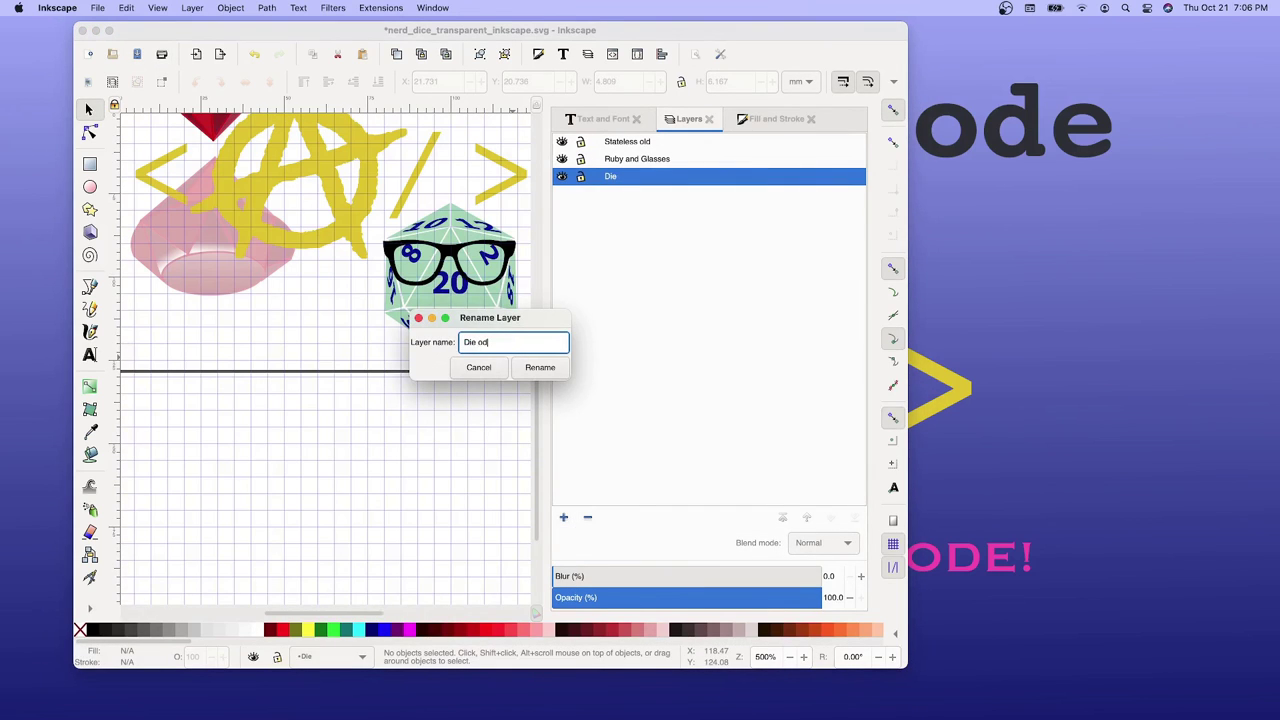
pyautogui.write('old')
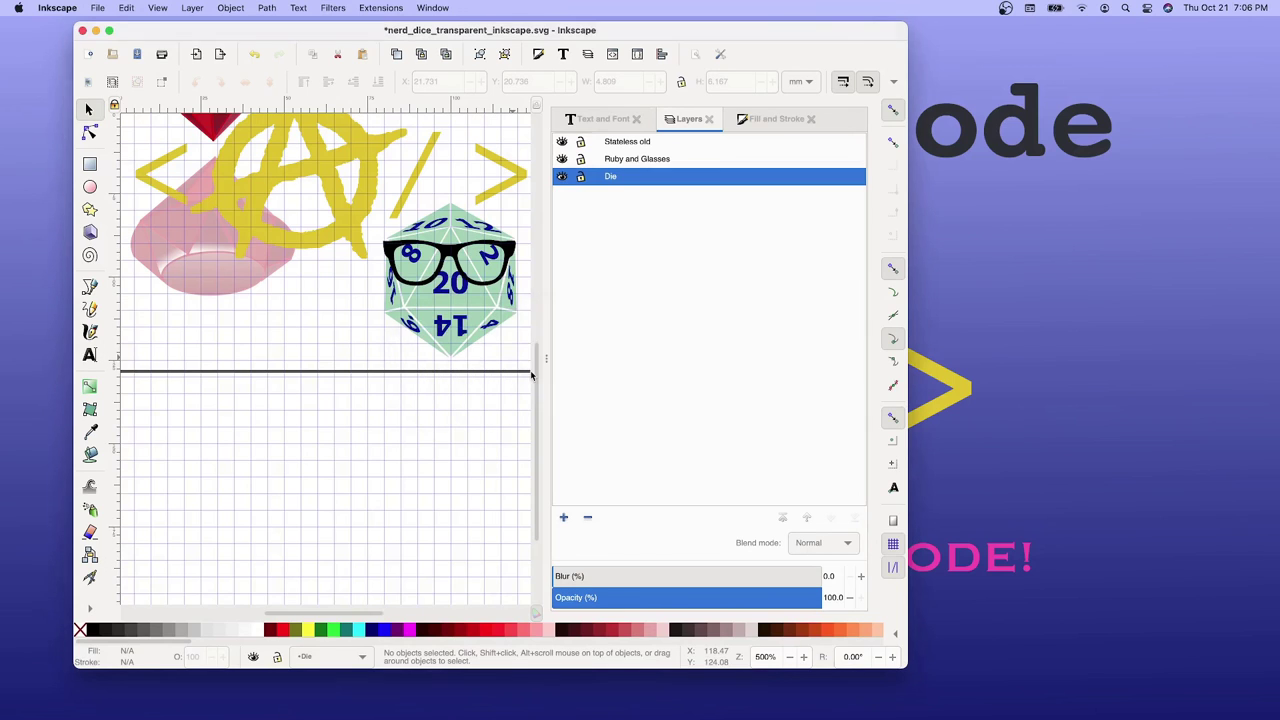
pyautogui.click(531, 371)
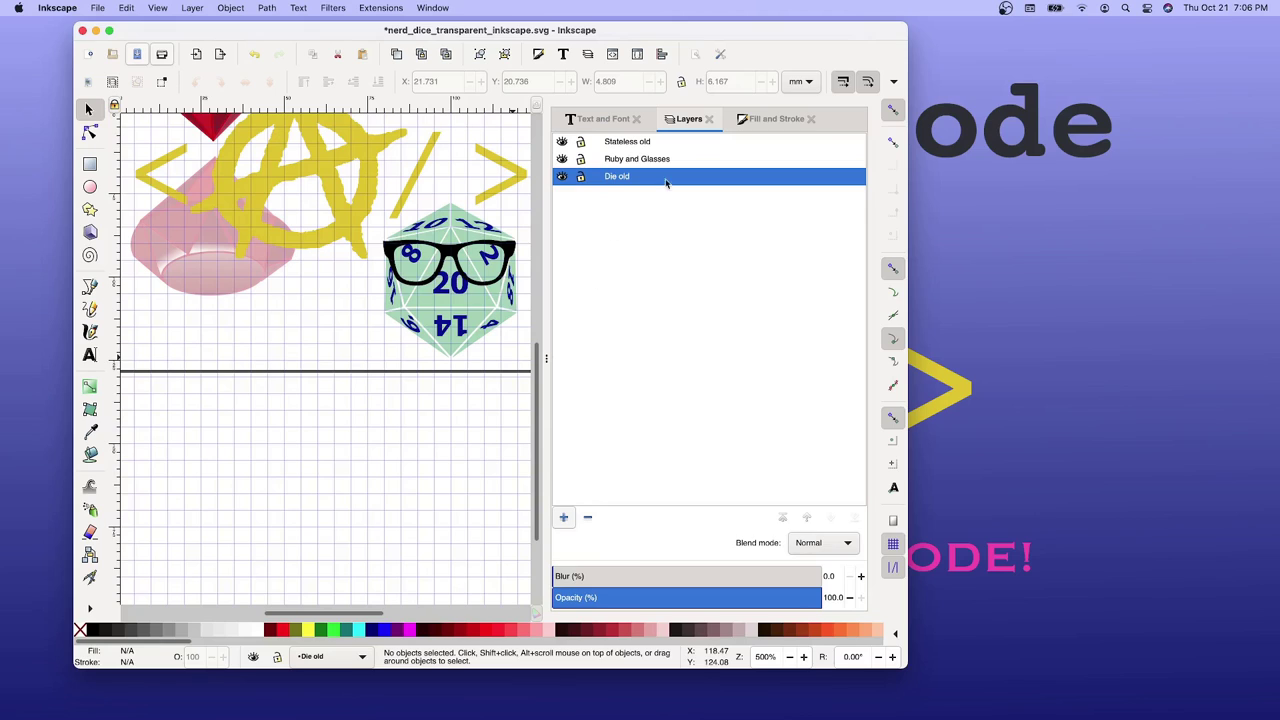
# Add a new layer above Die old and rename it from 'Die old 1' to 'Die'.
pyautogui.rightClick(612, 182)
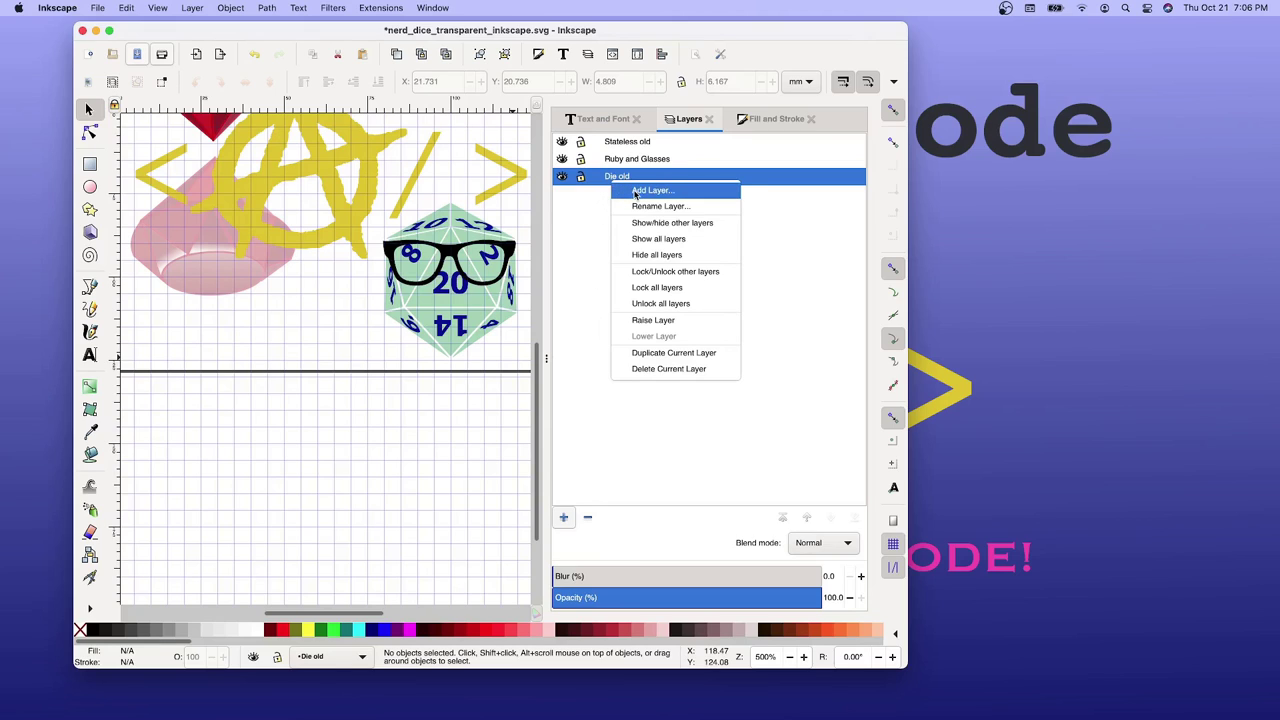
pyautogui.click(636, 193)
pyautogui.click(538, 382)
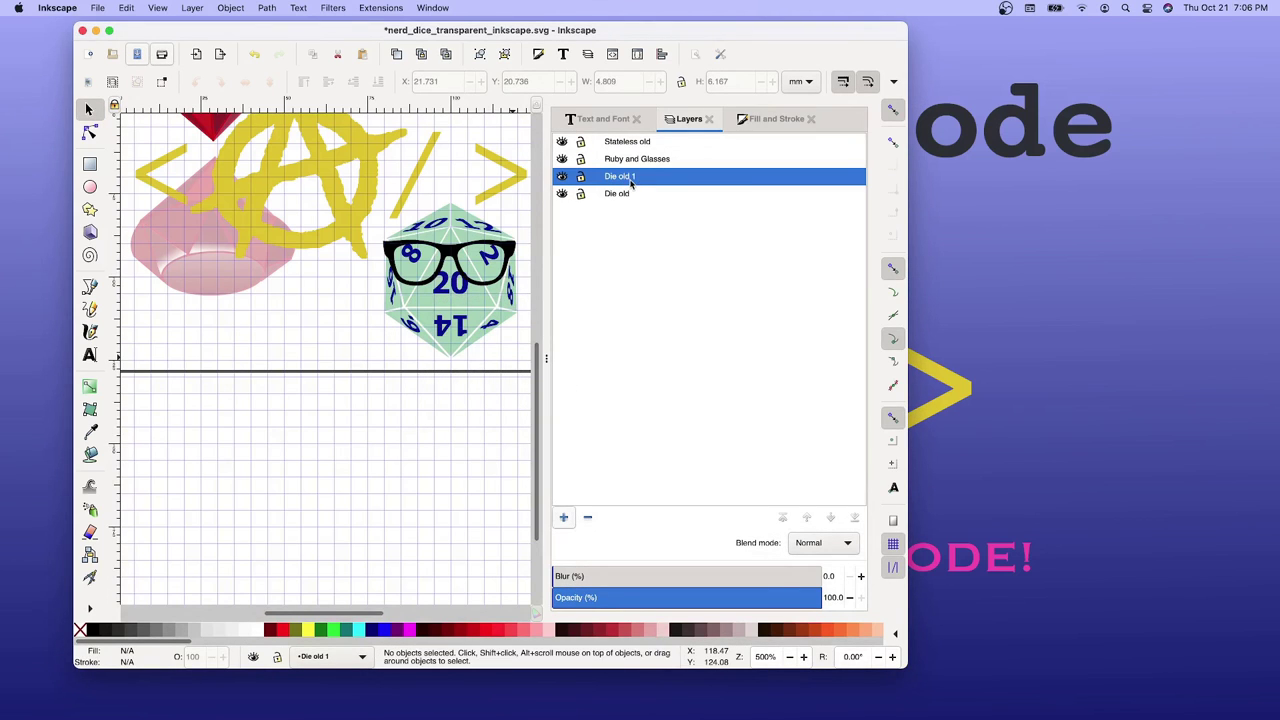
pyautogui.doubleClick(623, 177)
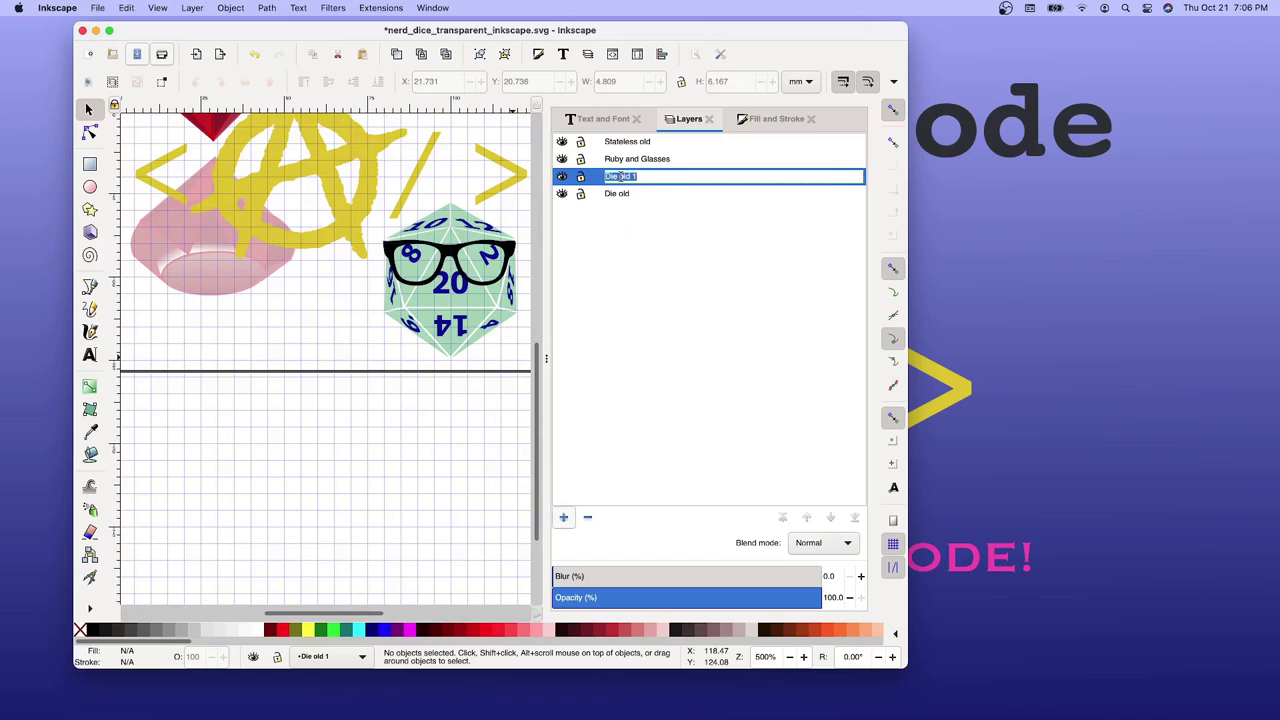
pyautogui.click(634, 176)
pyautogui.press('BackSpace')
pyautogui.press('BackSpace')
pyautogui.hotkey('shift', 'End')
pyautogui.press('Delete')
pyautogui.press('Return')
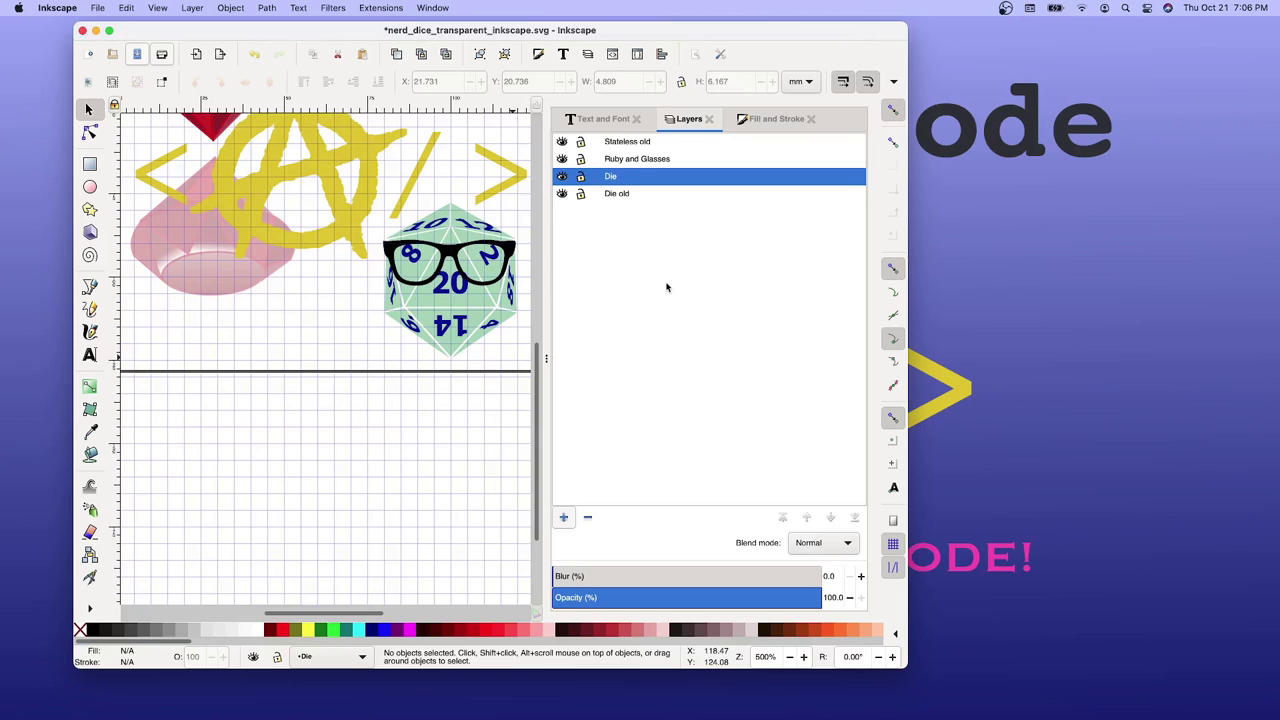
# Add a new layer named 'Stateless' above Stateless old.
pyautogui.rightClick(618, 143)
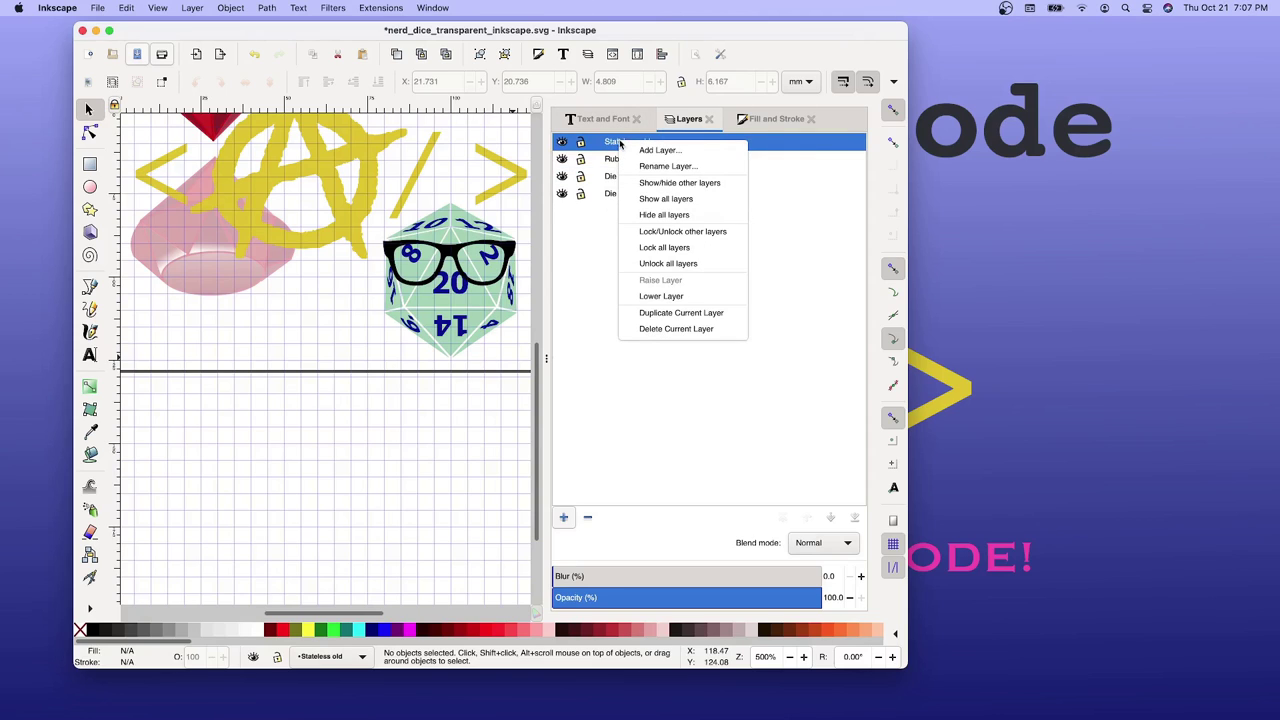
pyautogui.click(657, 151)
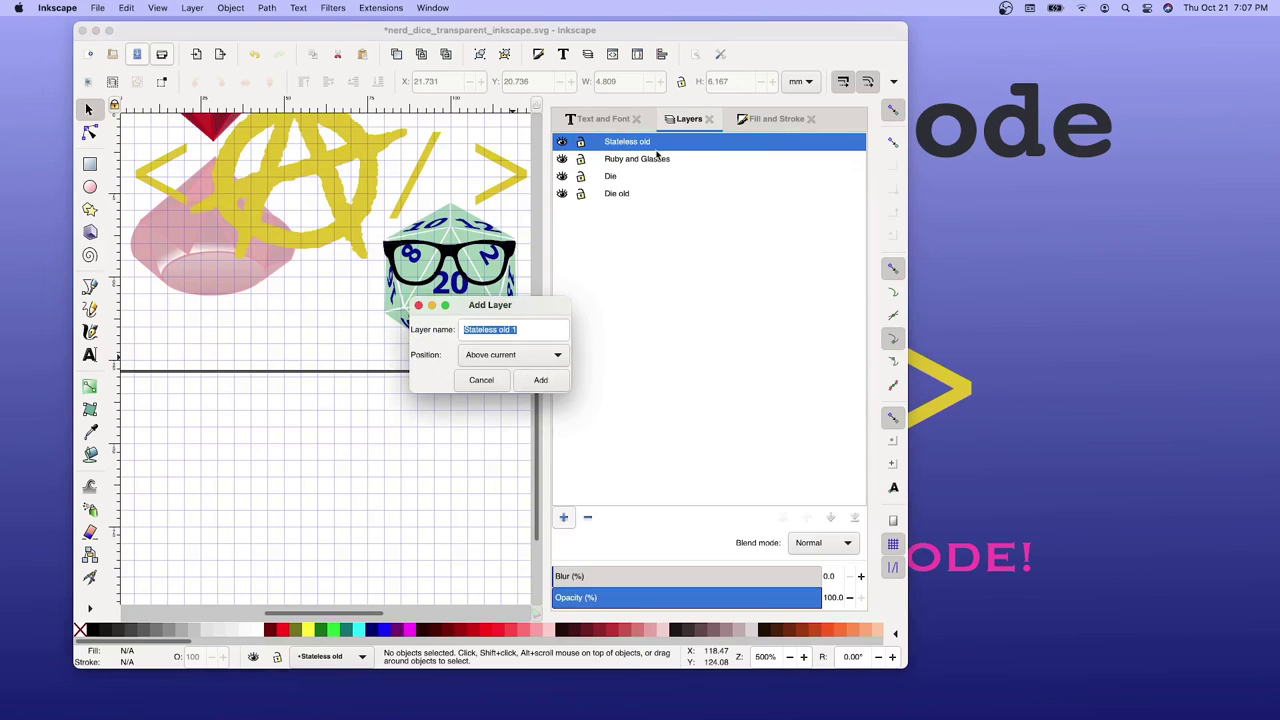
pyautogui.click(517, 329)
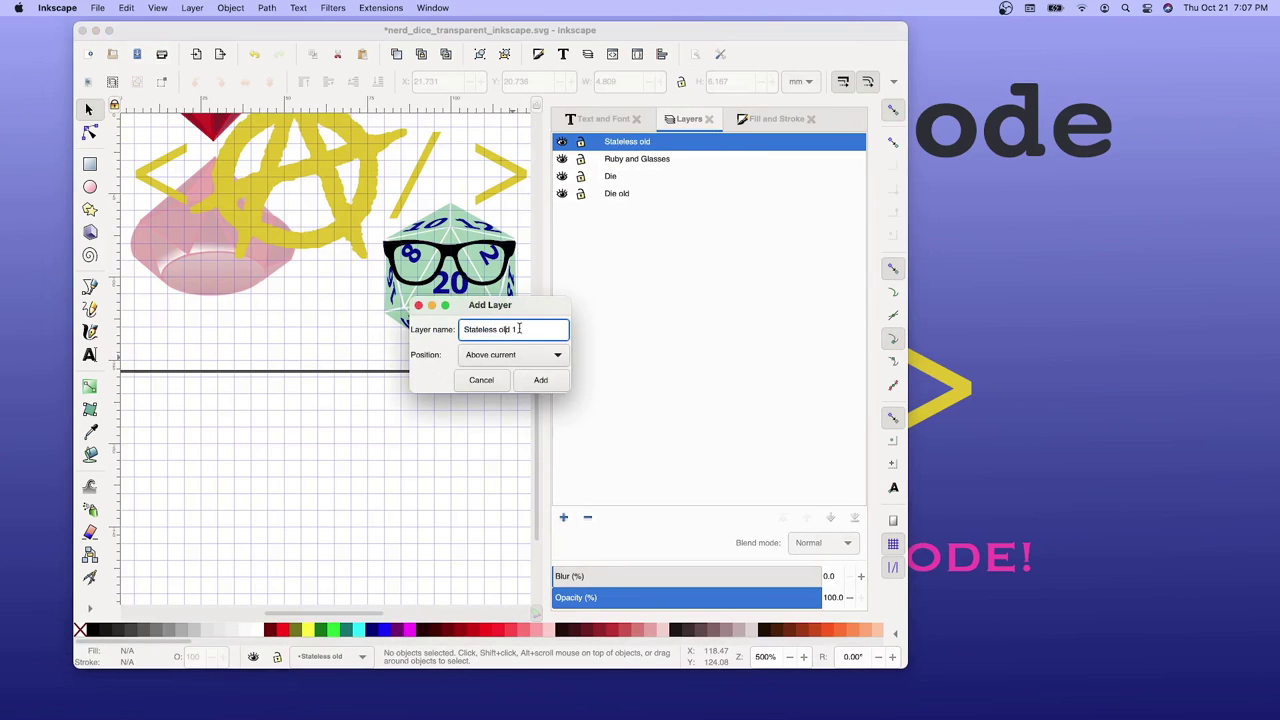
pyautogui.press('BackSpace')
pyautogui.click(535, 381)
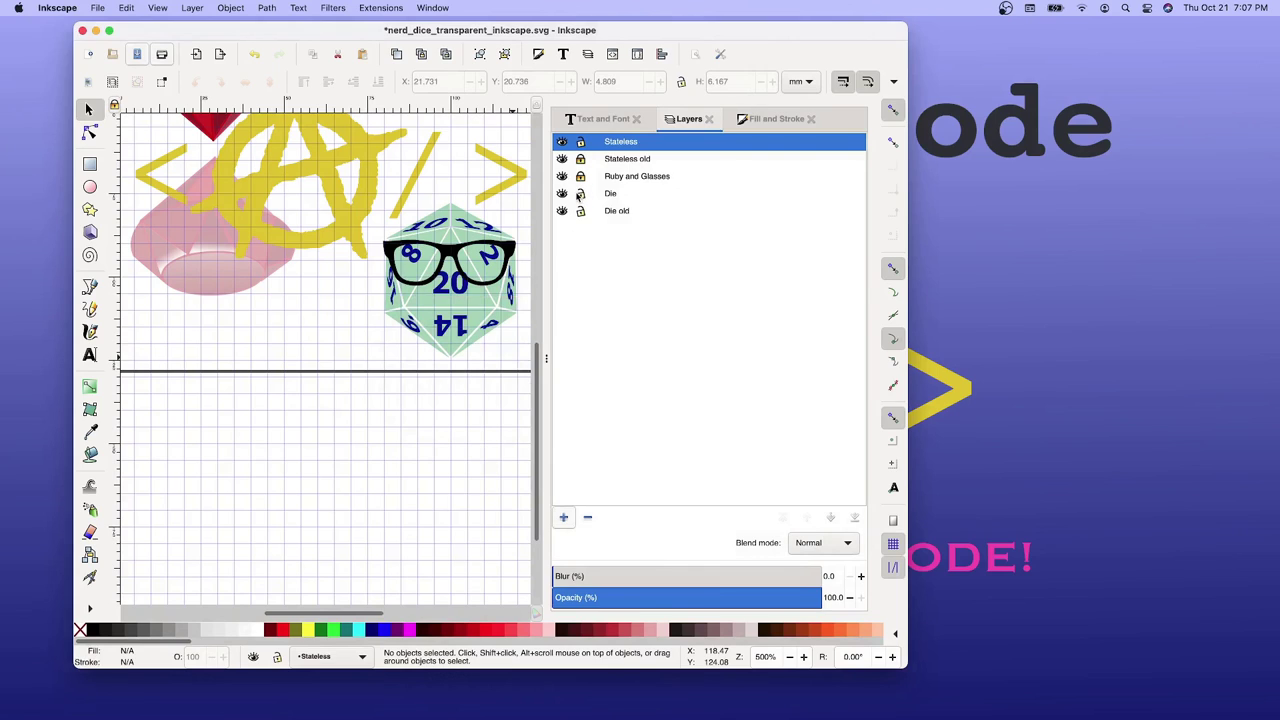
# Unlock the Die layer, leaving the Stateless layer name unchanged.
pyautogui.click(580, 194)
pyautogui.doubleClick(622, 145)
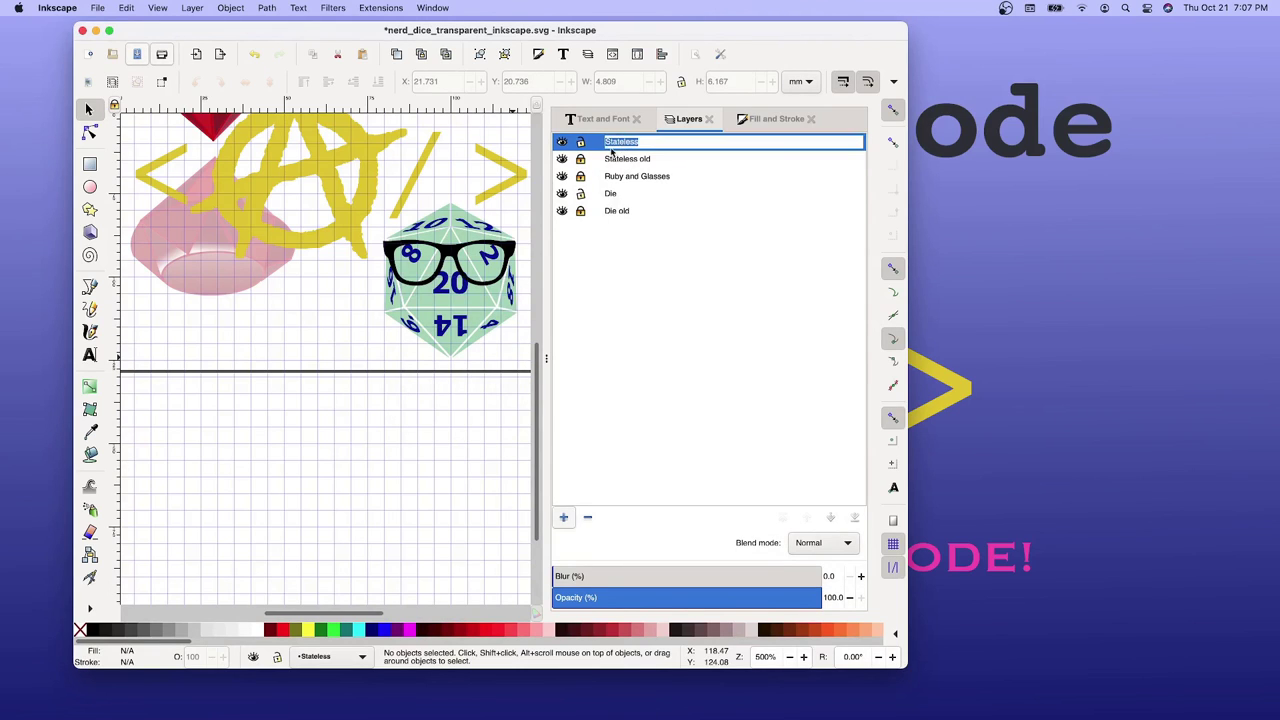
pyautogui.click(630, 296)
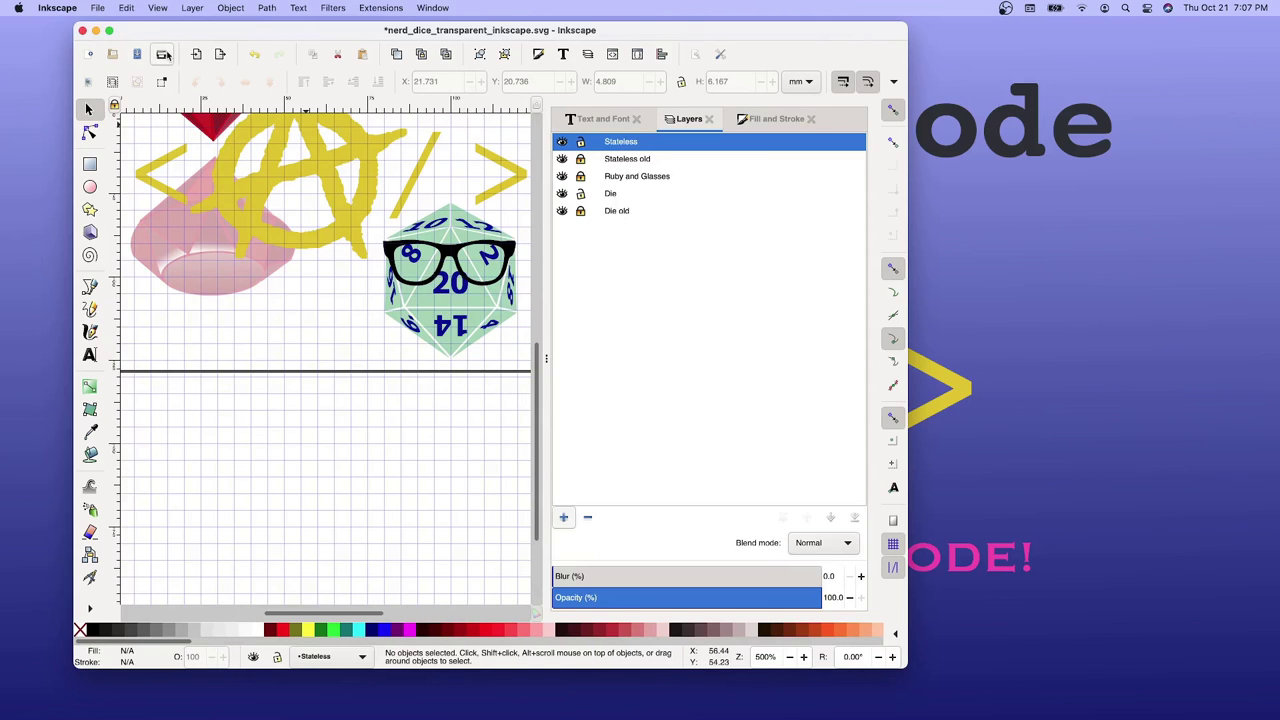
pyautogui.click(100, 8)
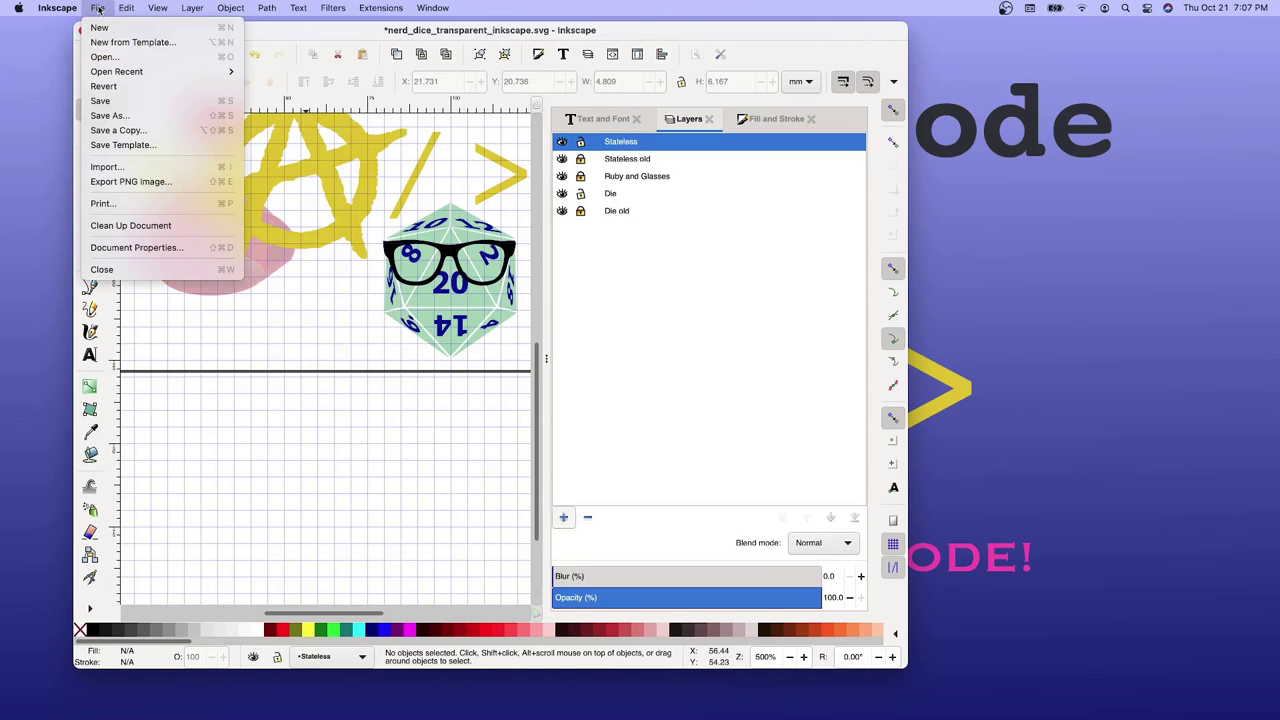
pyautogui.click(121, 60)
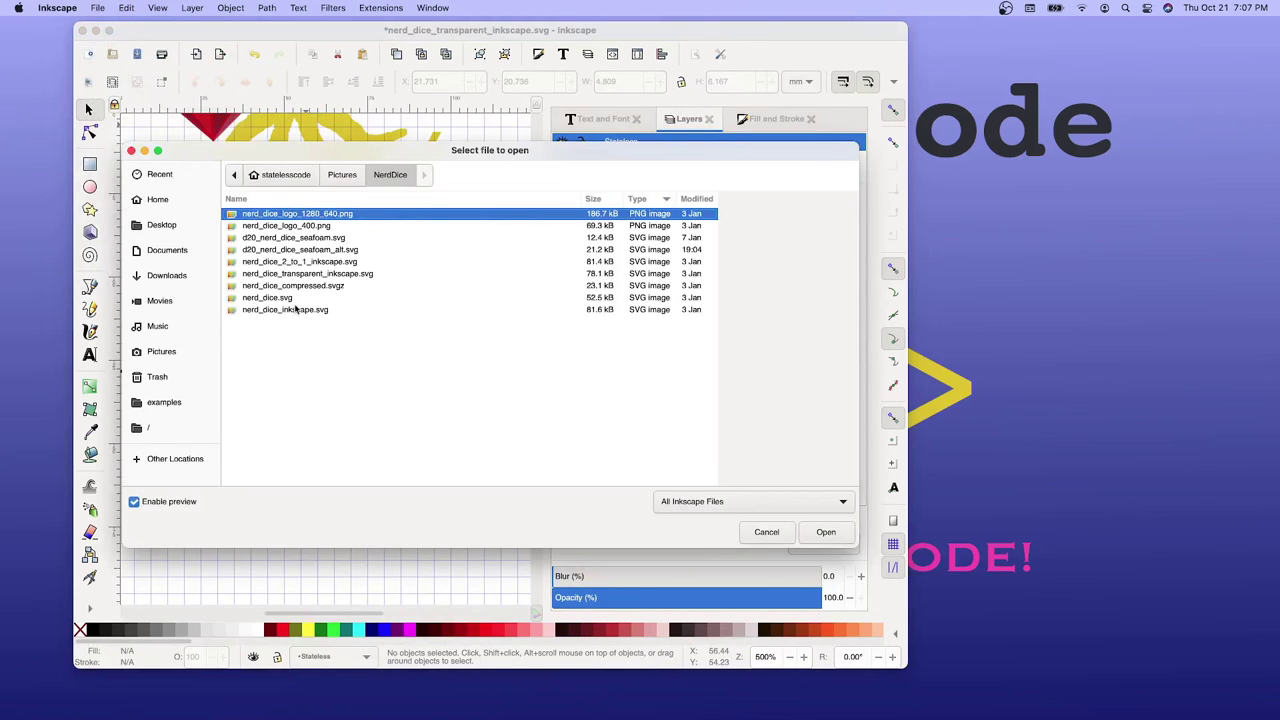
pyautogui.click(341, 175)
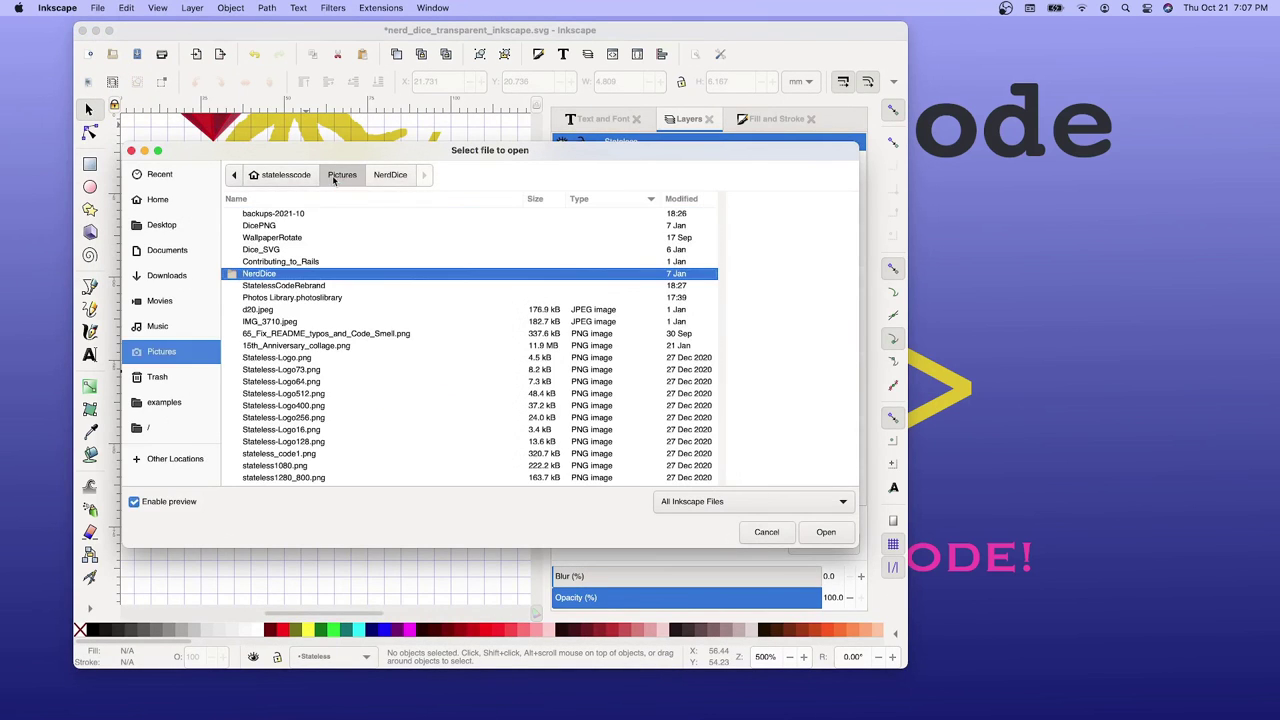
pyautogui.scroll(-1, 297, 303)
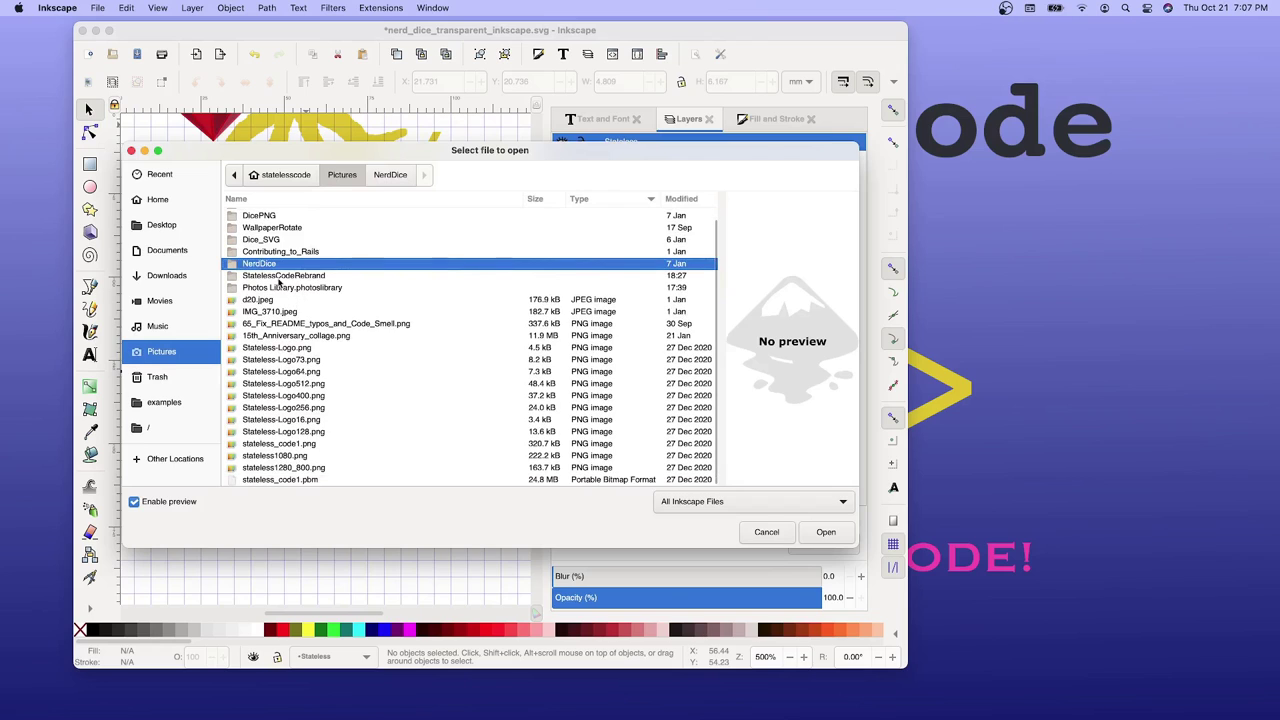
pyautogui.doubleClick(281, 278)
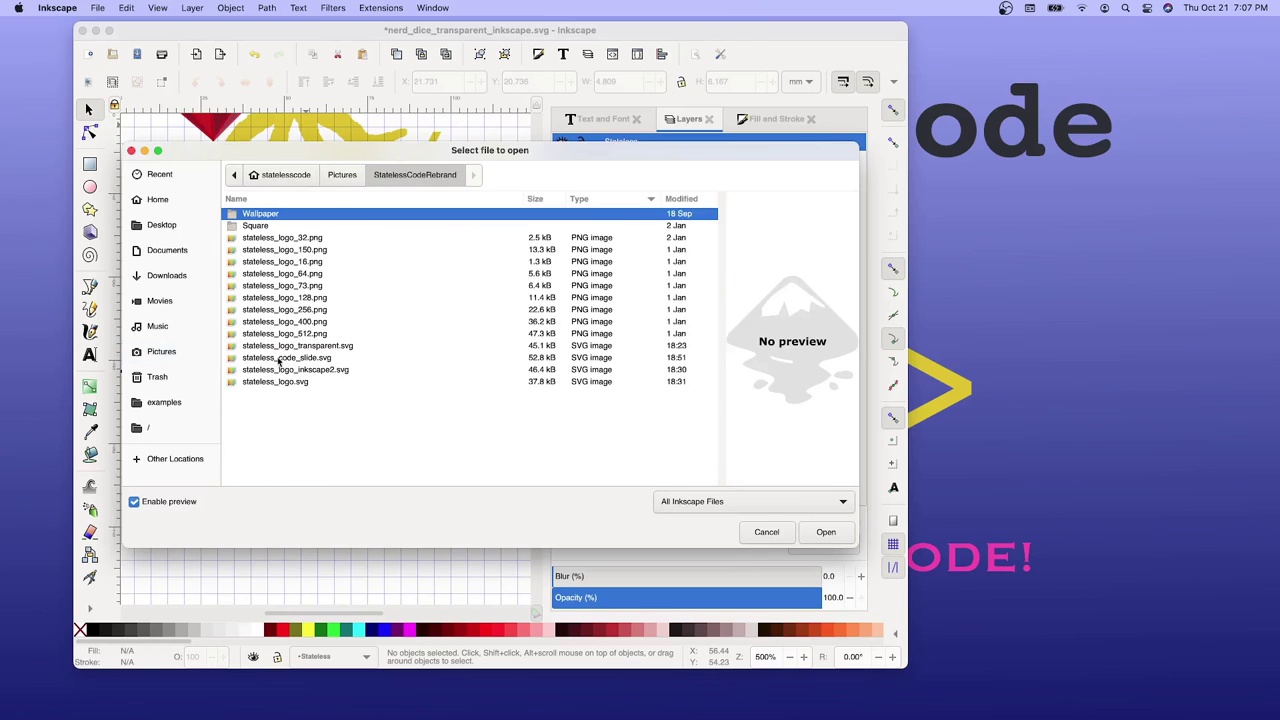
pyautogui.click(285, 346)
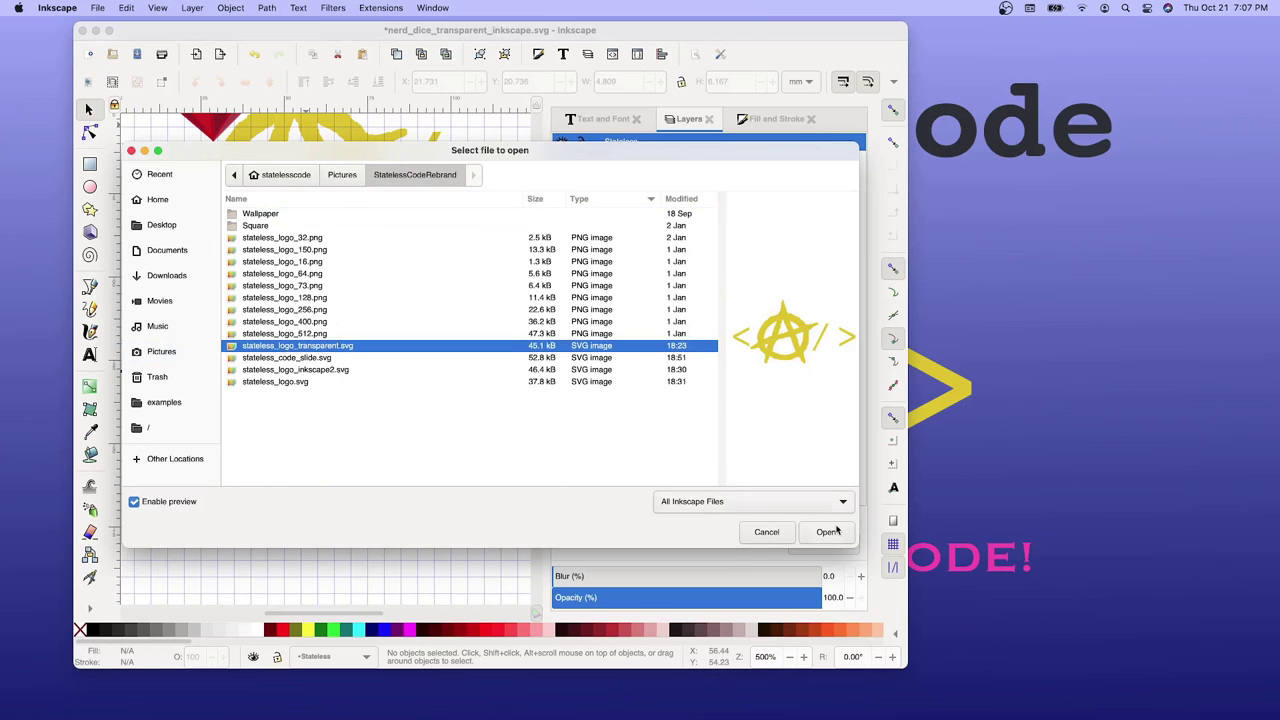
pyautogui.press('Return')
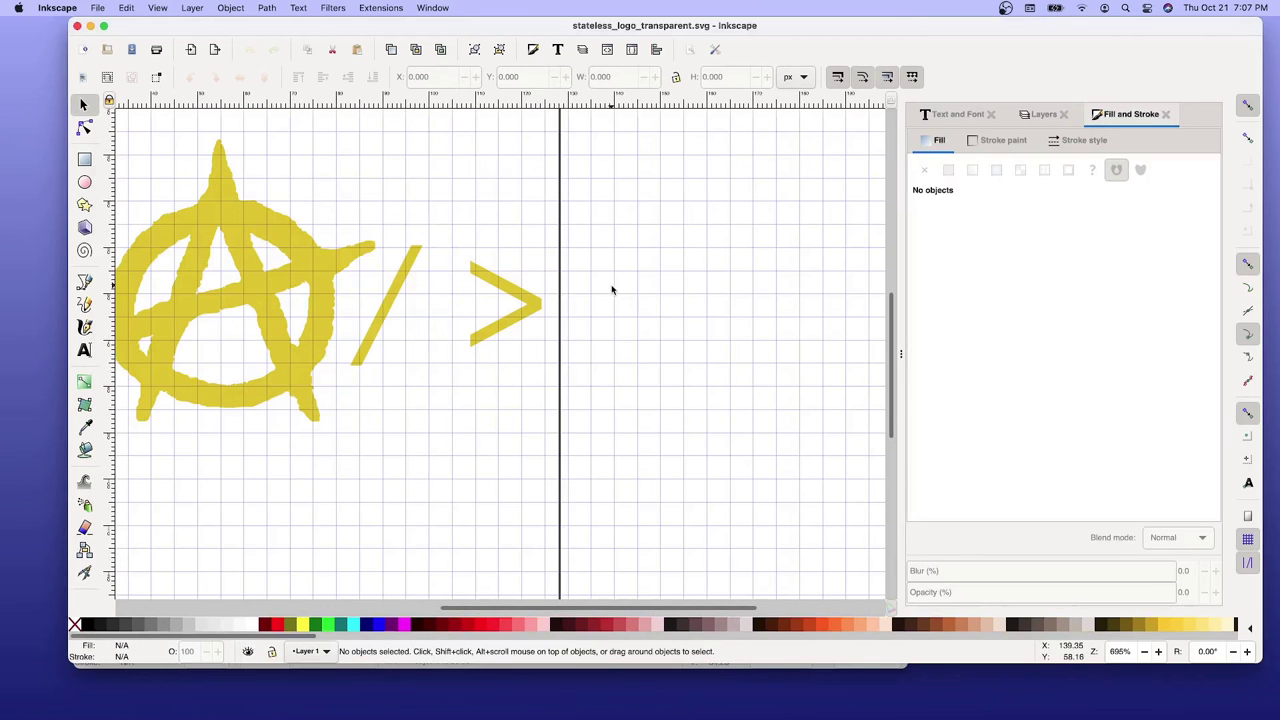
pyautogui.click(77, 26)
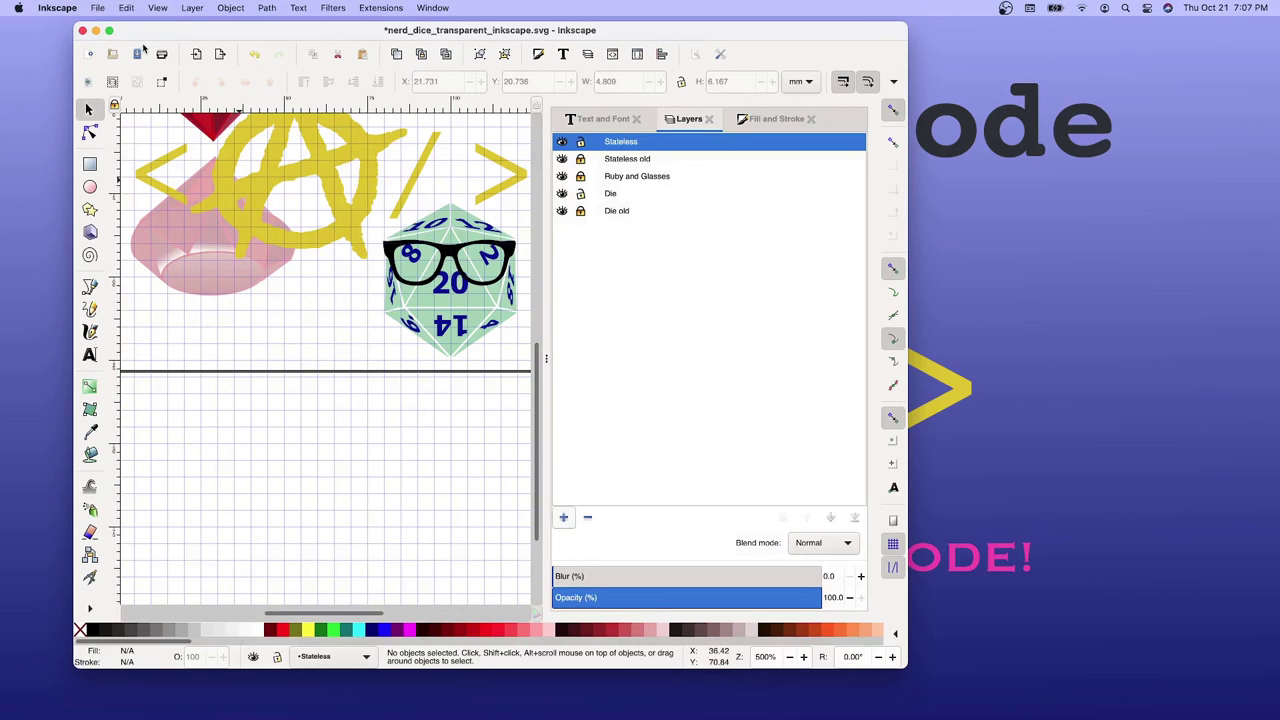
# Import stateless_logo_transparent.svg from the StatelessCodeRebrand folder into the drawing.
pyautogui.click(98, 8)
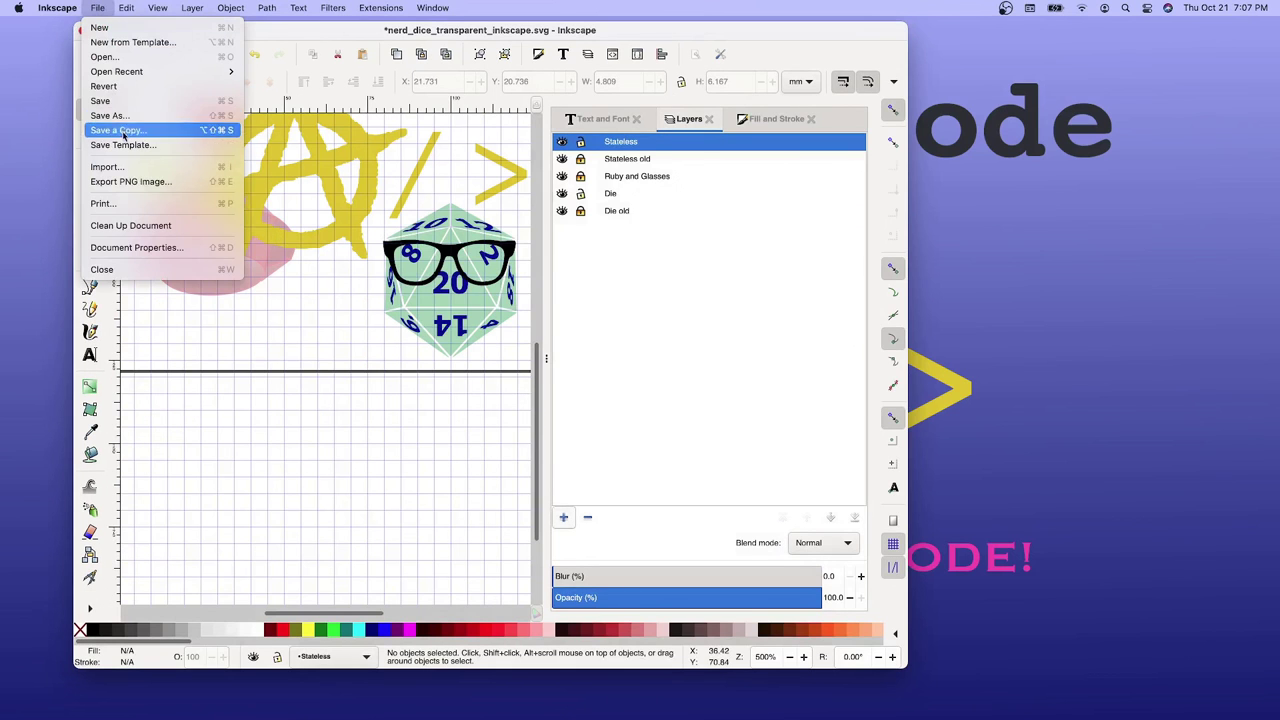
pyautogui.click(110, 166)
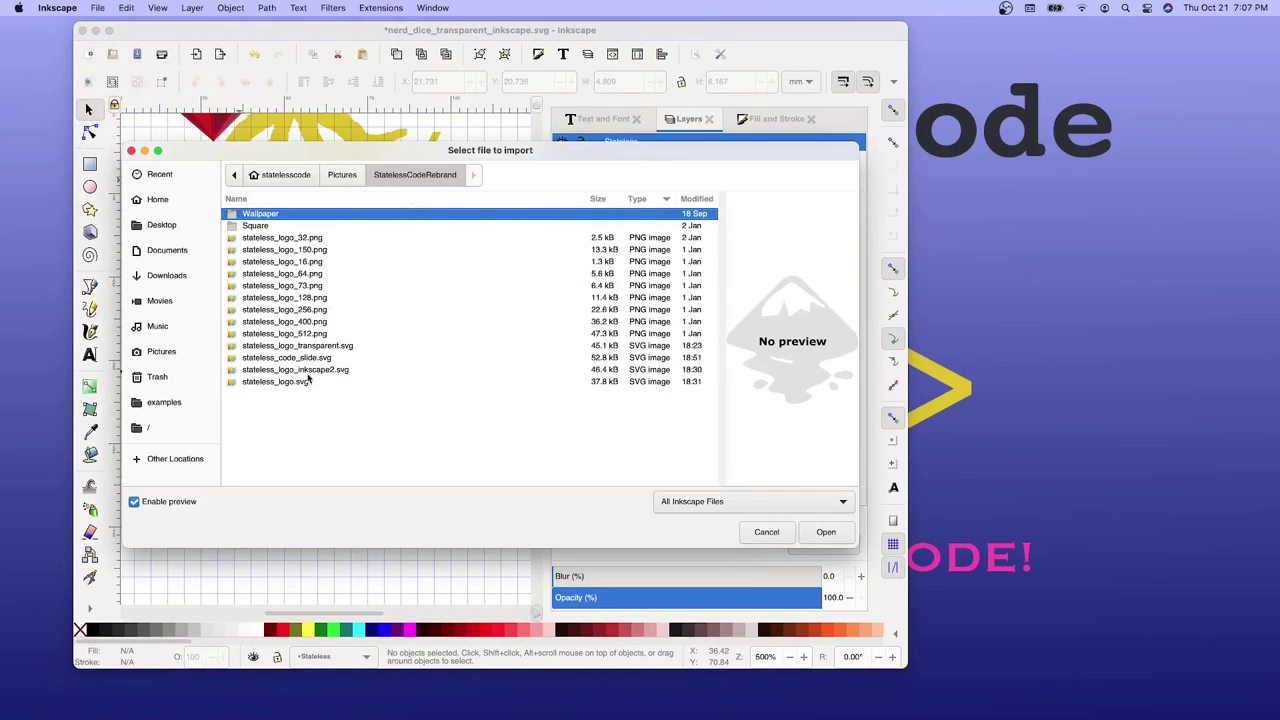
pyautogui.click(300, 346)
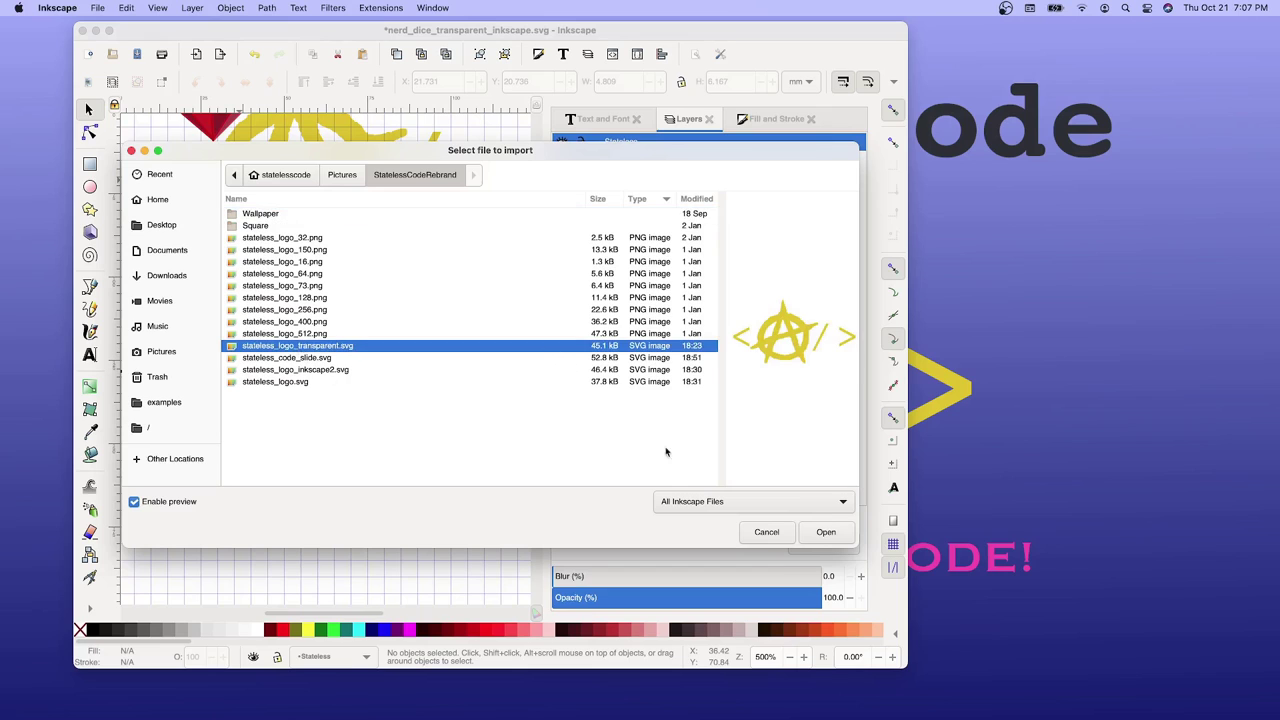
pyautogui.click(827, 536)
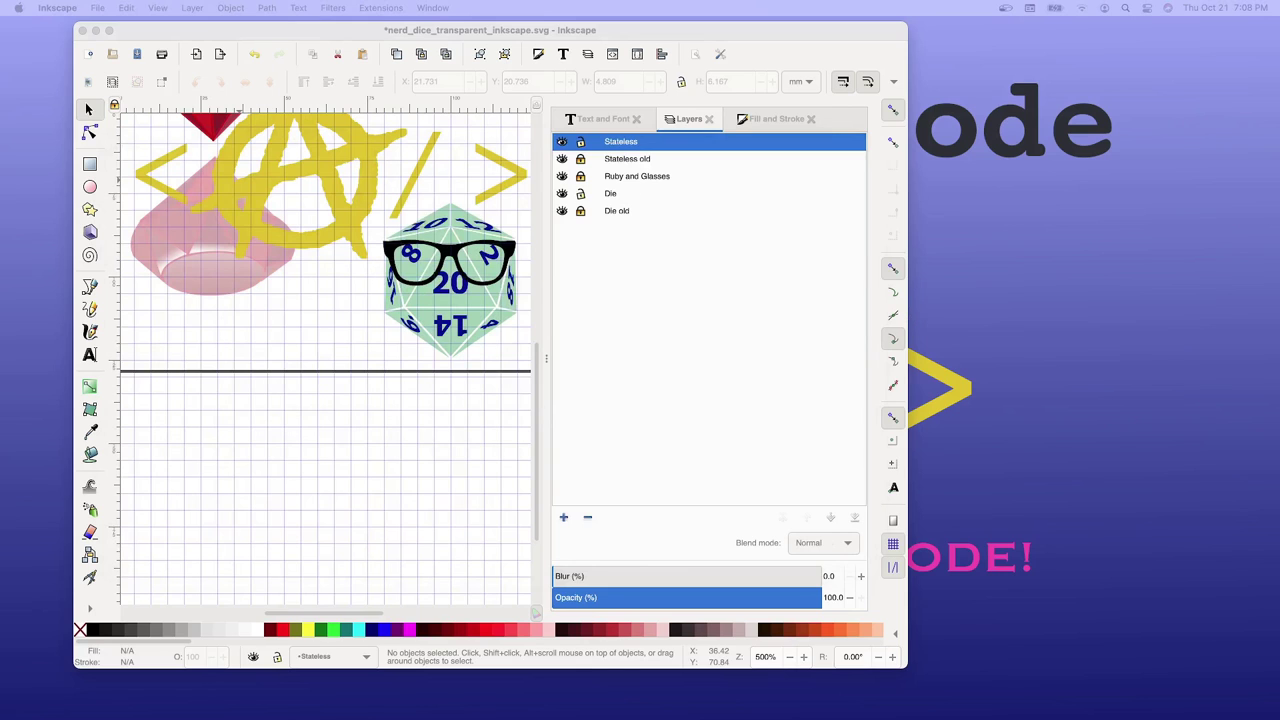
# Confirm the logo import, widen the window, and hide the Ruby and Glasses, Die and Die old layers.
pyautogui.hotkey('ctrl', 'v')
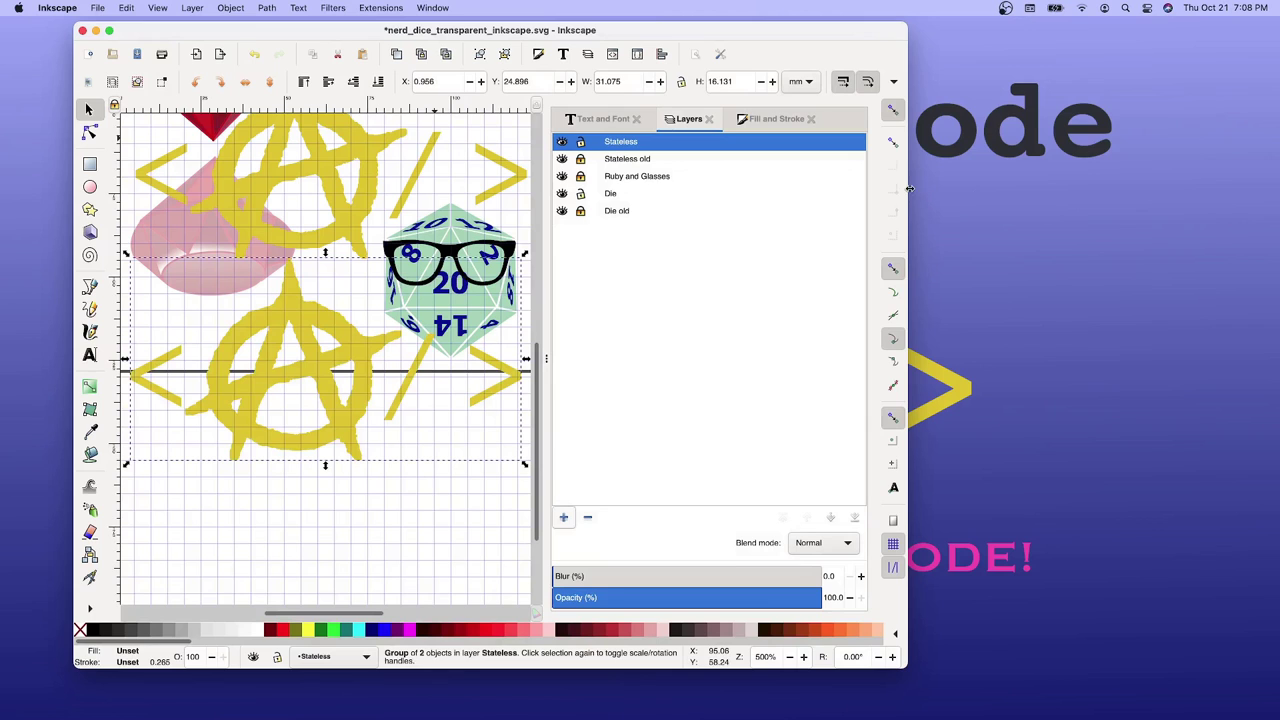
pyautogui.moveTo(910, 188); pyautogui.dragTo(1263, 177)
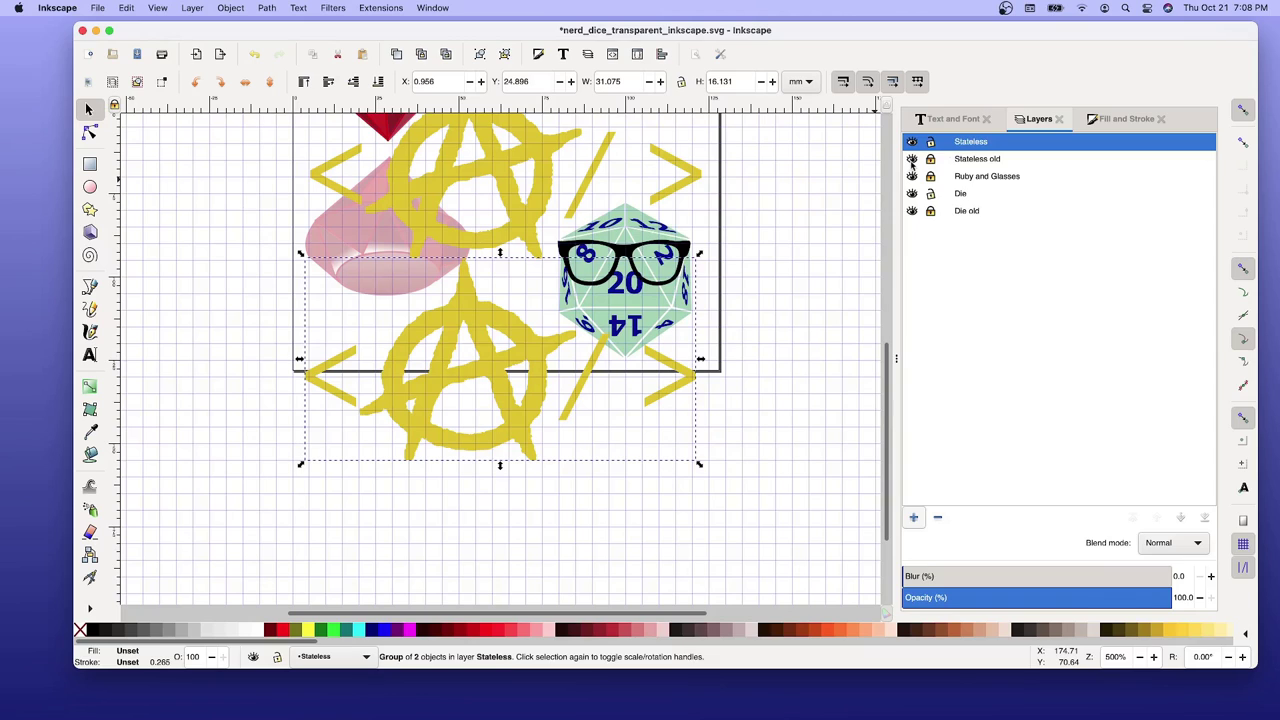
pyautogui.click(911, 176)
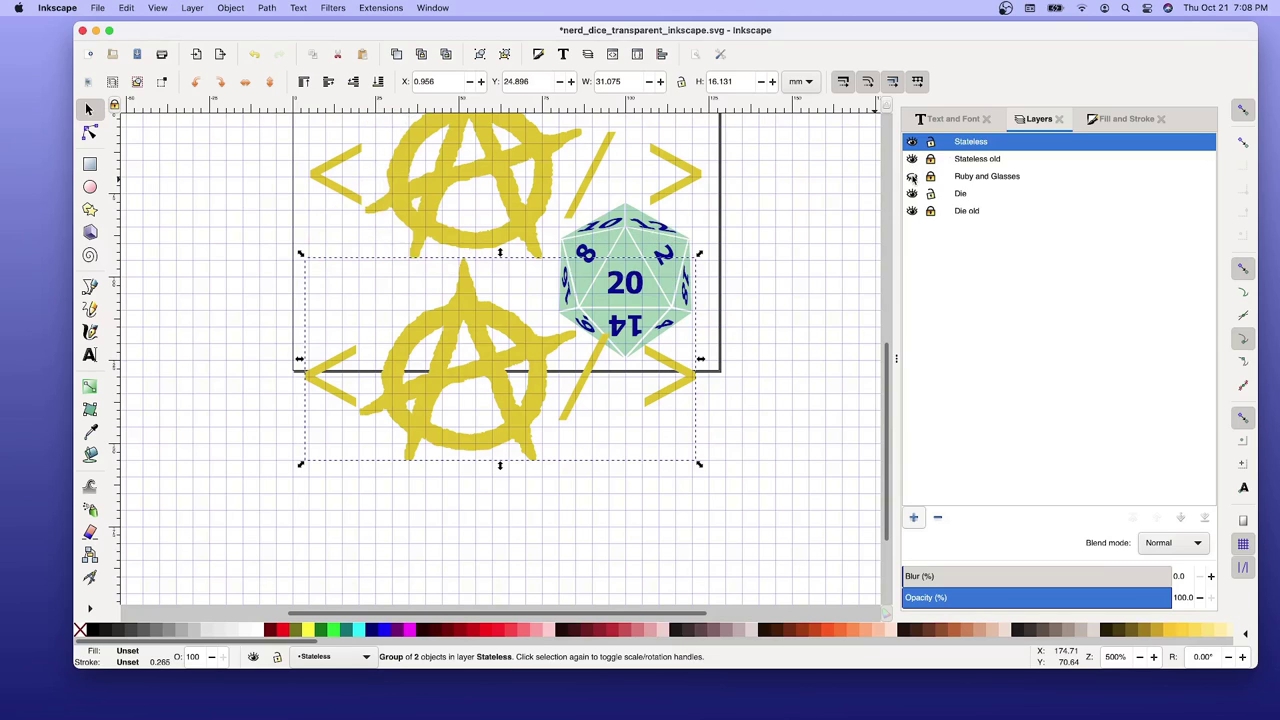
pyautogui.click(911, 193)
pyautogui.click(911, 211)
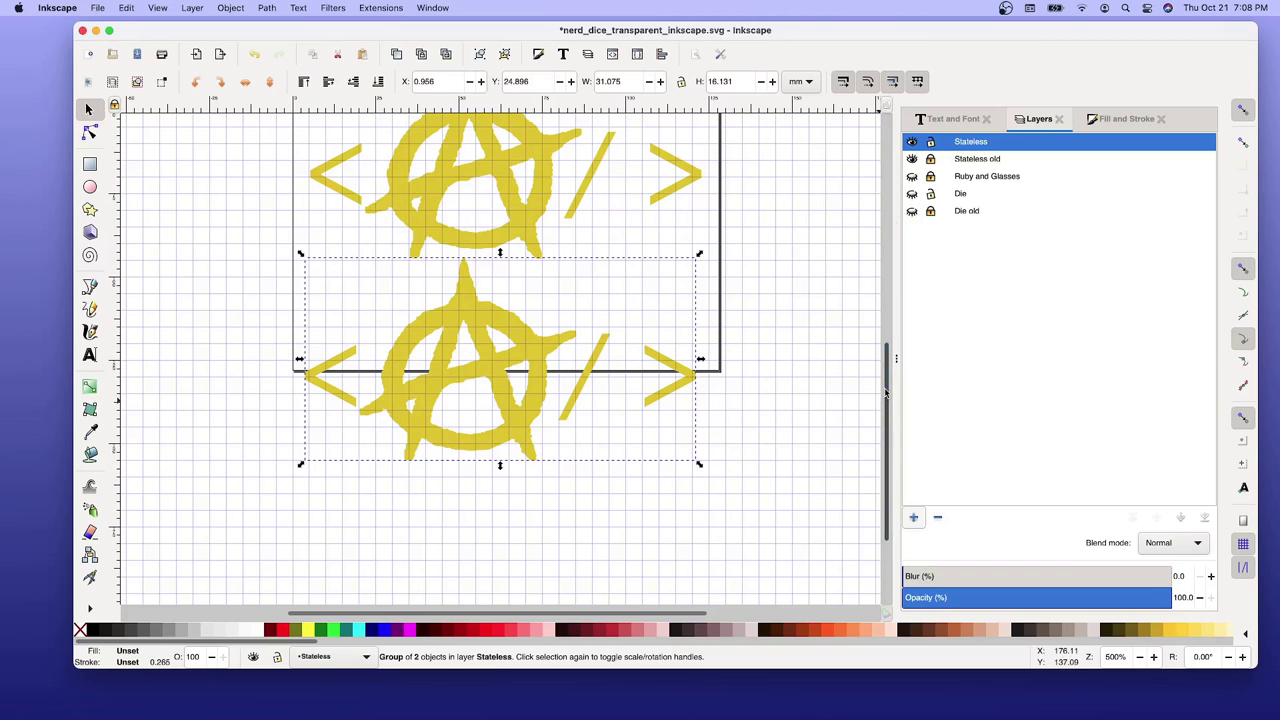
# Move the new logo over the old one, setting X to 0.697 and nudging it into alignment.
pyautogui.moveTo(885, 398); pyautogui.dragTo(890, 328)
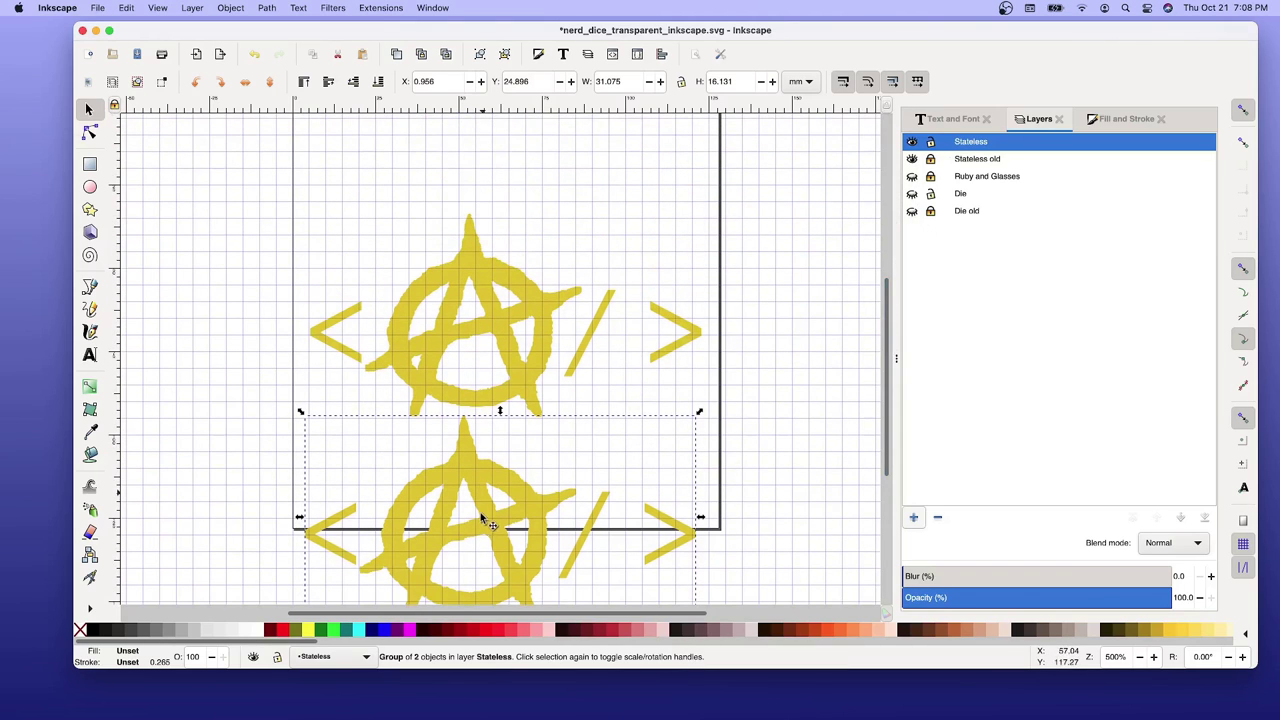
pyautogui.moveTo(483, 425); pyautogui.dragTo(484, 298)
pyautogui.tripleClick(432, 80)
pyautogui.press('Right')
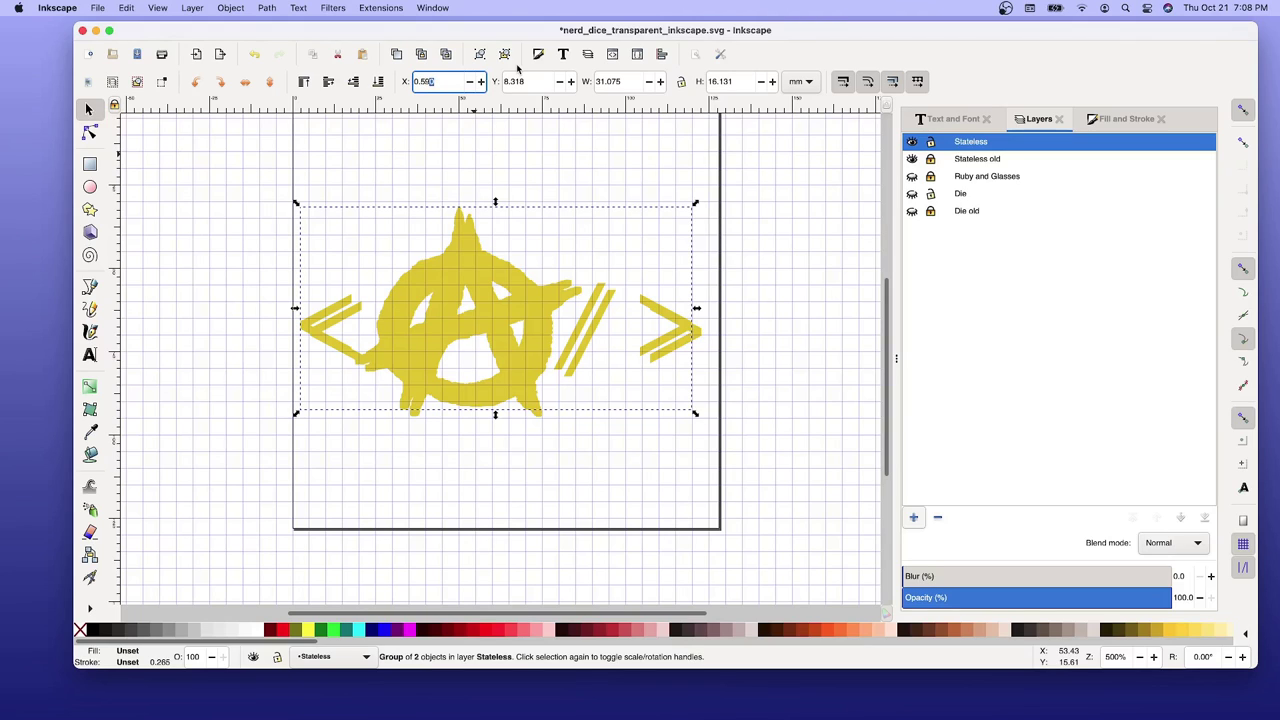
pyautogui.press('Return')
pyautogui.click(424, 82)
pyautogui.press('Return')
pyautogui.press('Left')
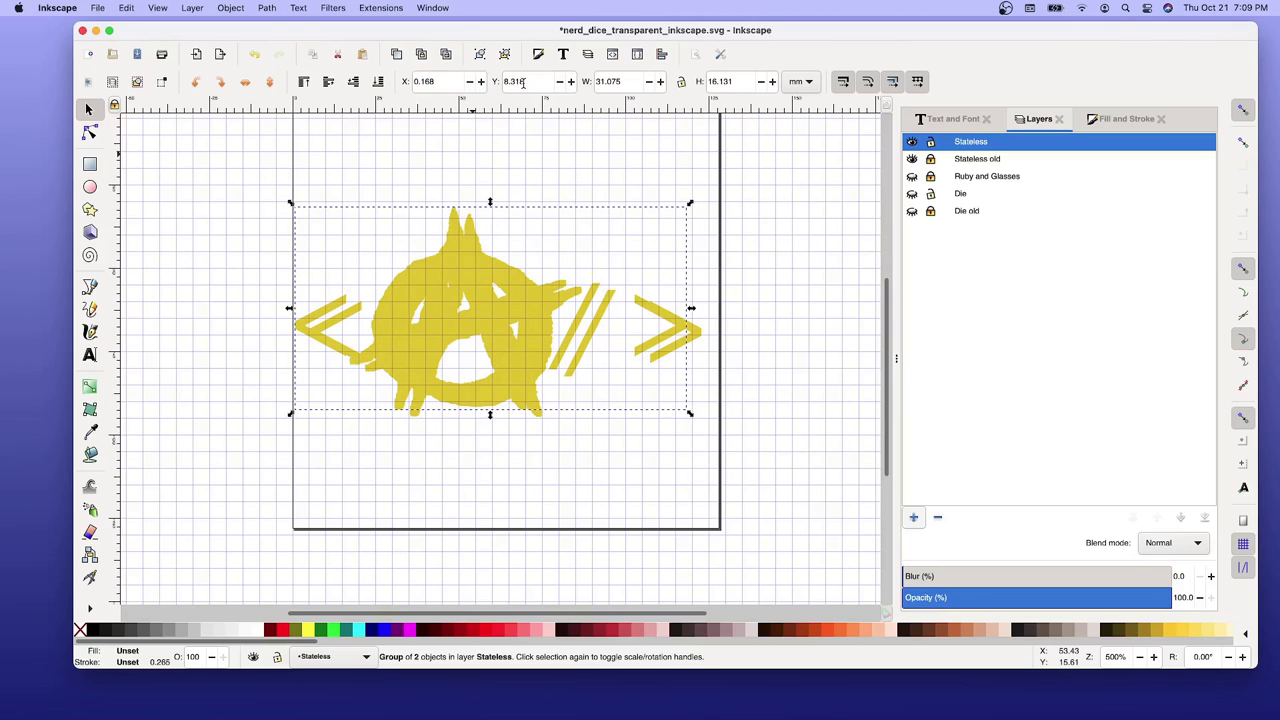
pyautogui.press('Right')
pyautogui.press('Right')
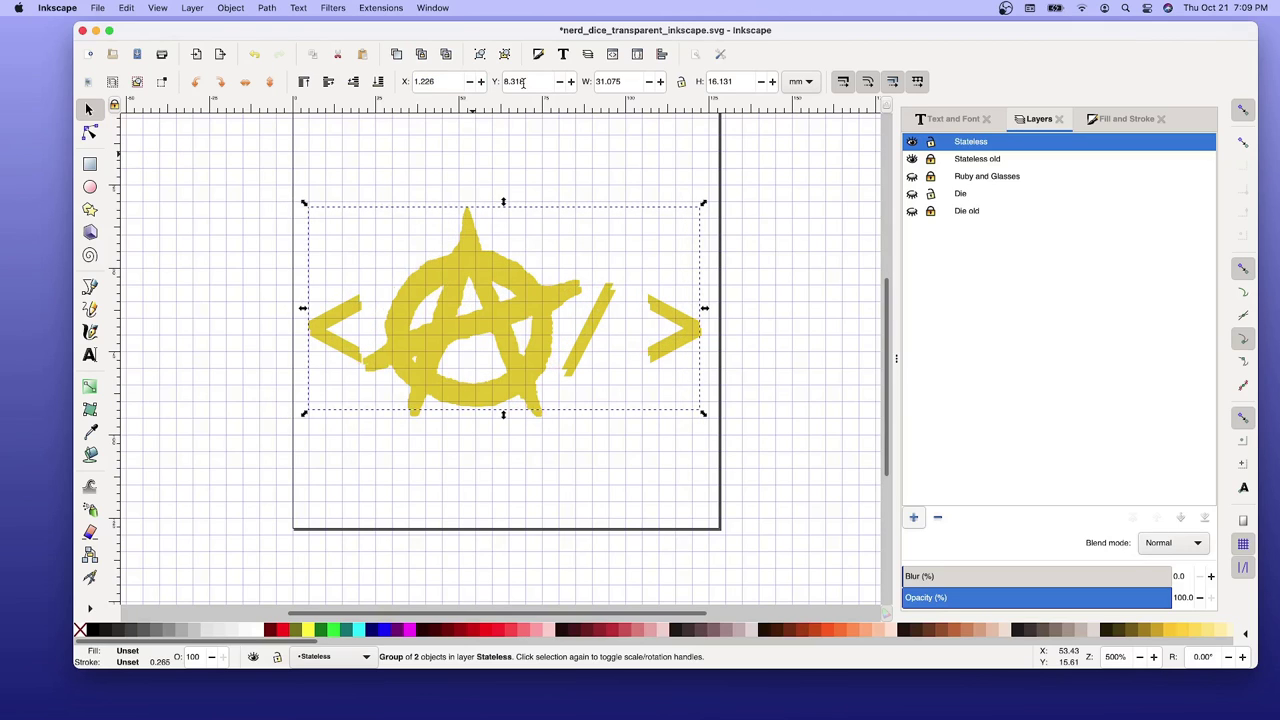
pyautogui.press('Down')
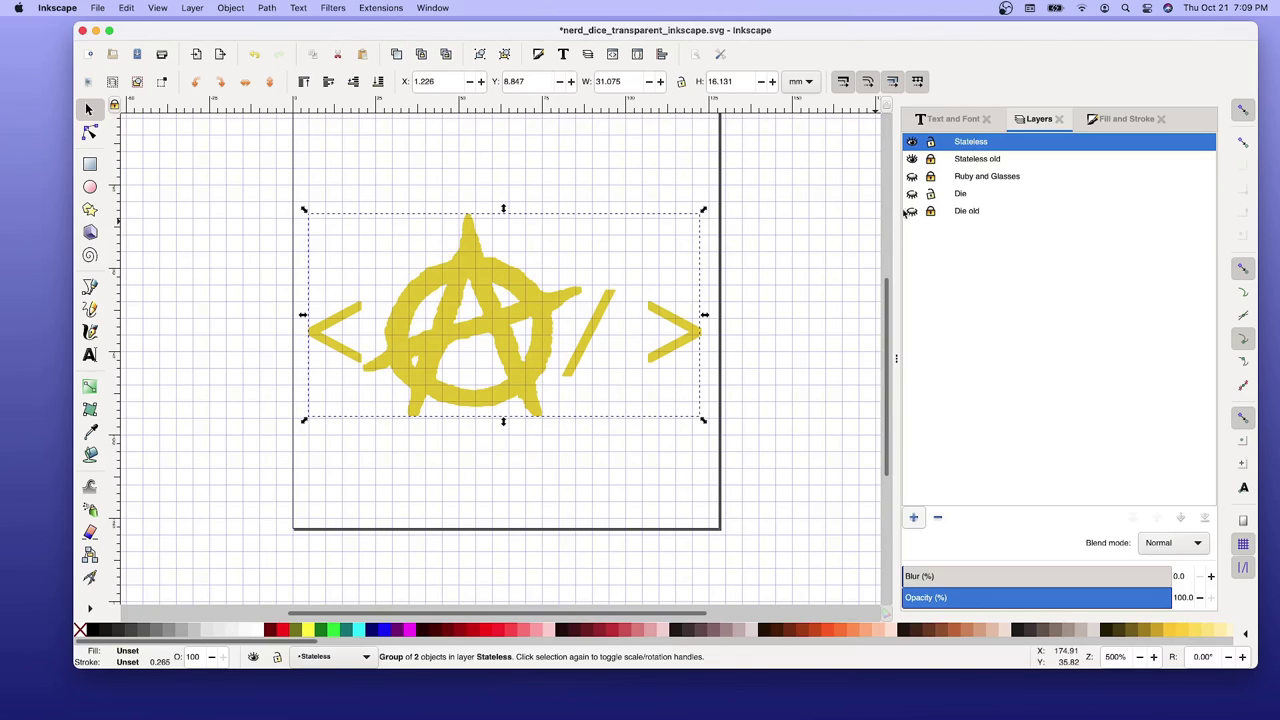
# Lock the Stateless layer and delete the Stateless old layer.
pyautogui.click(930, 142)
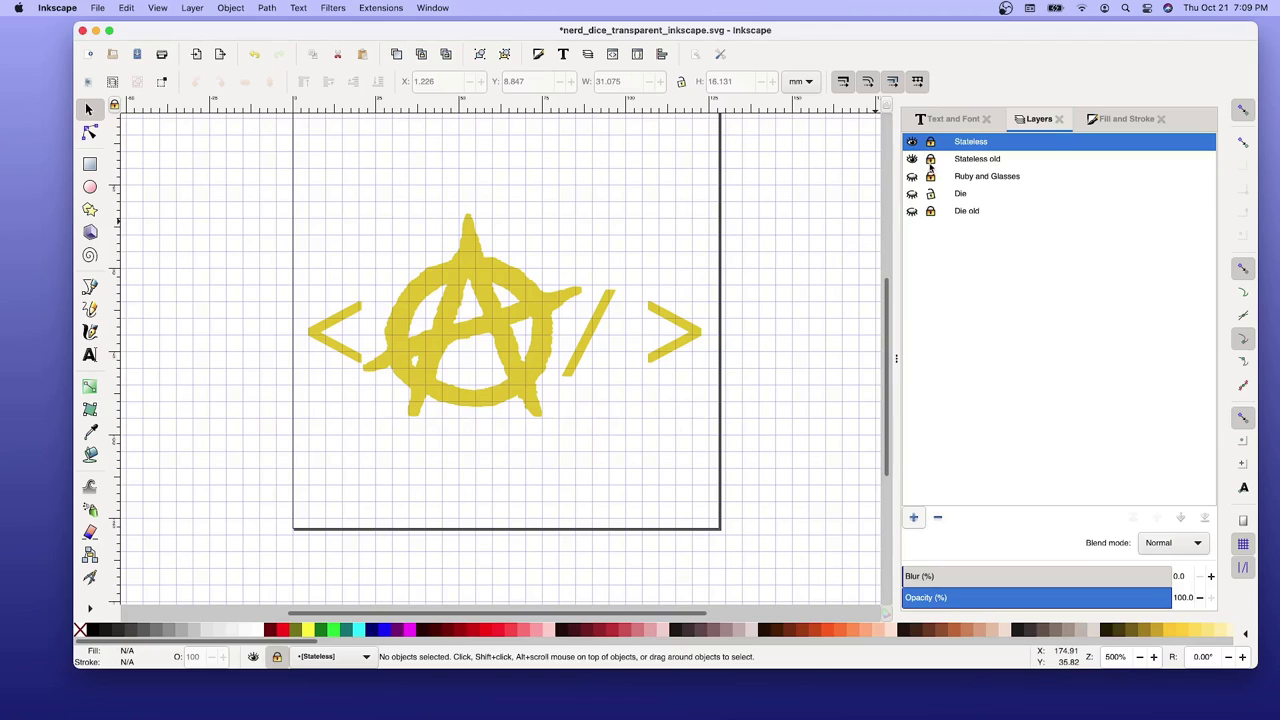
pyautogui.rightClick(996, 163)
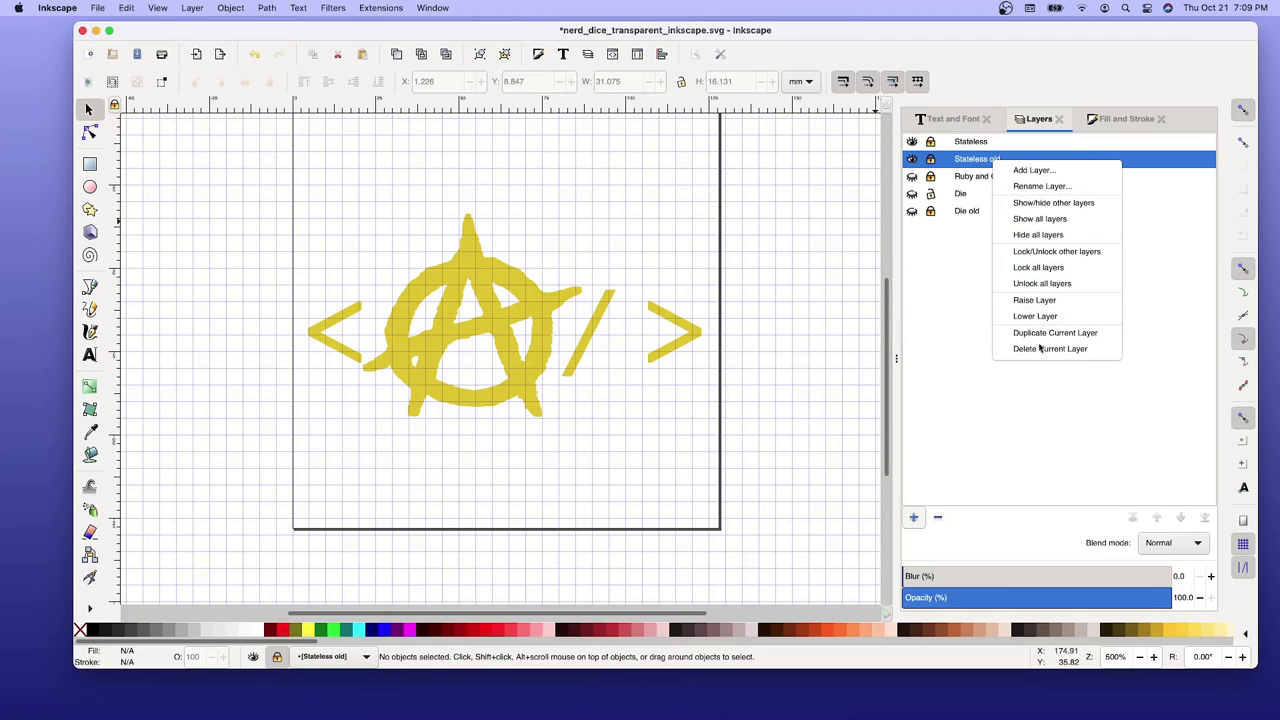
pyautogui.click(1045, 349)
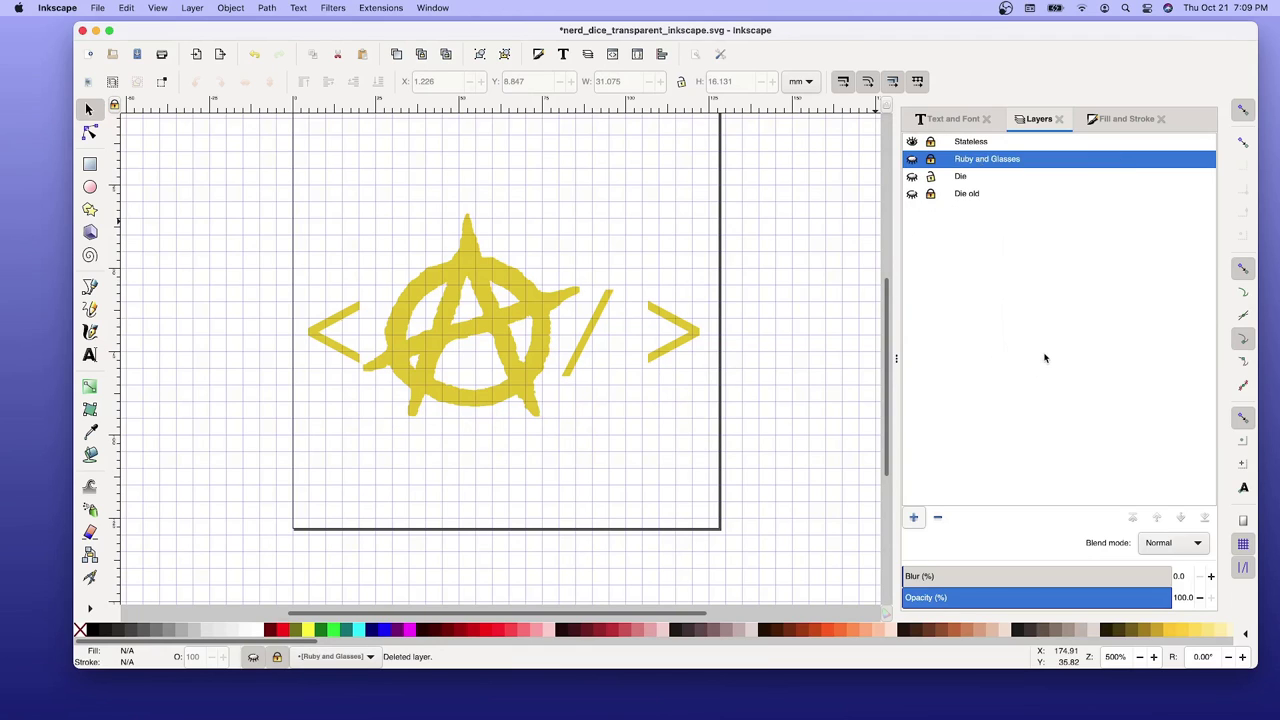
# Make Die the current layer, hide the Stateless layer and show Die old.
pyautogui.click(952, 178)
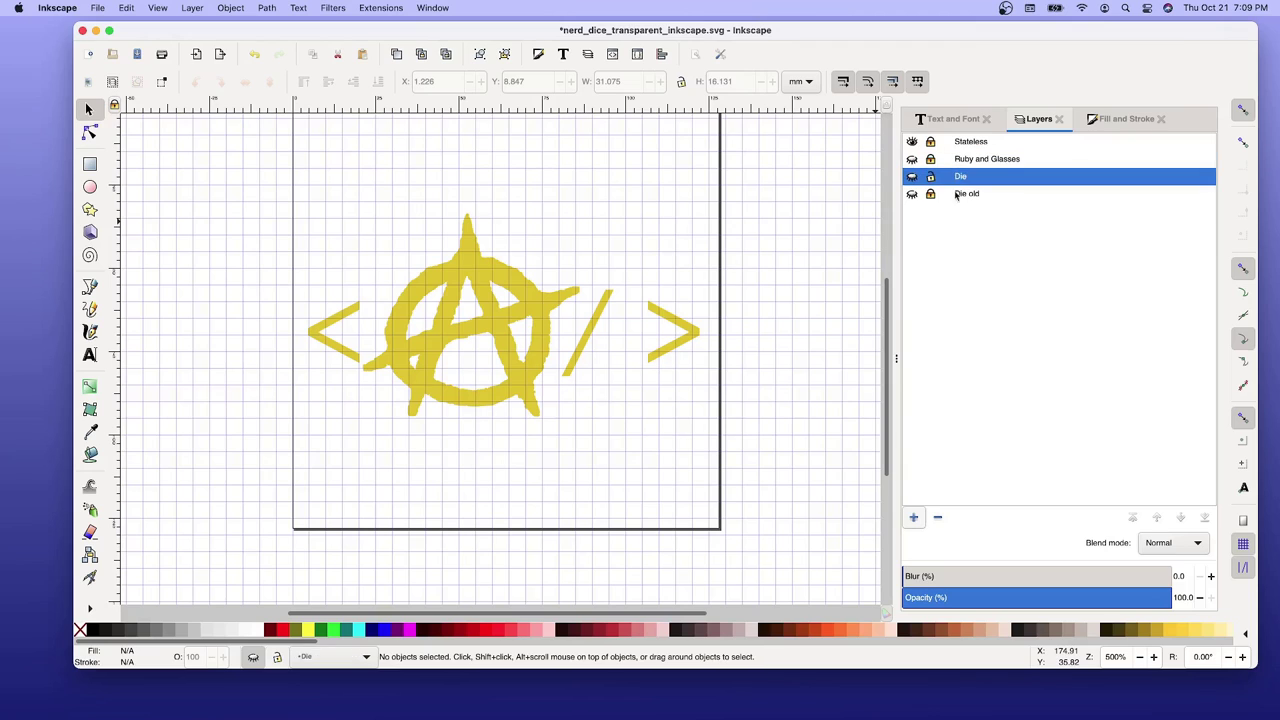
pyautogui.click(912, 142)
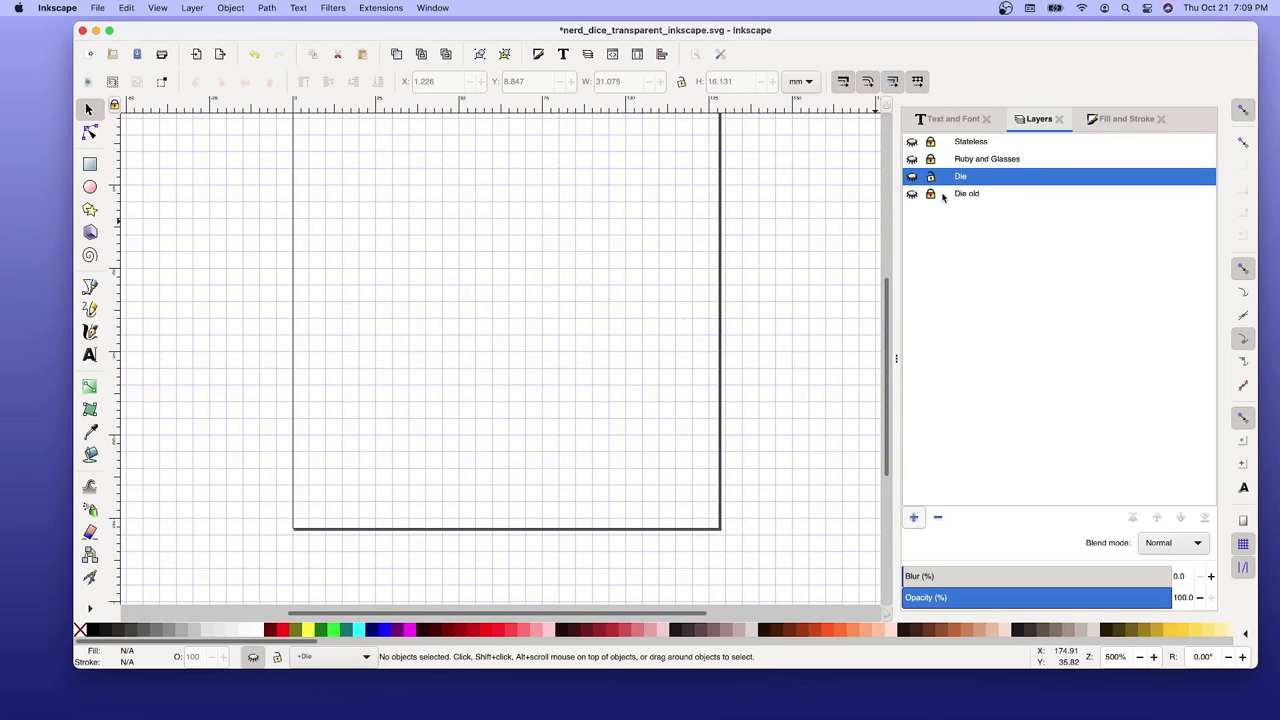
pyautogui.click(911, 194)
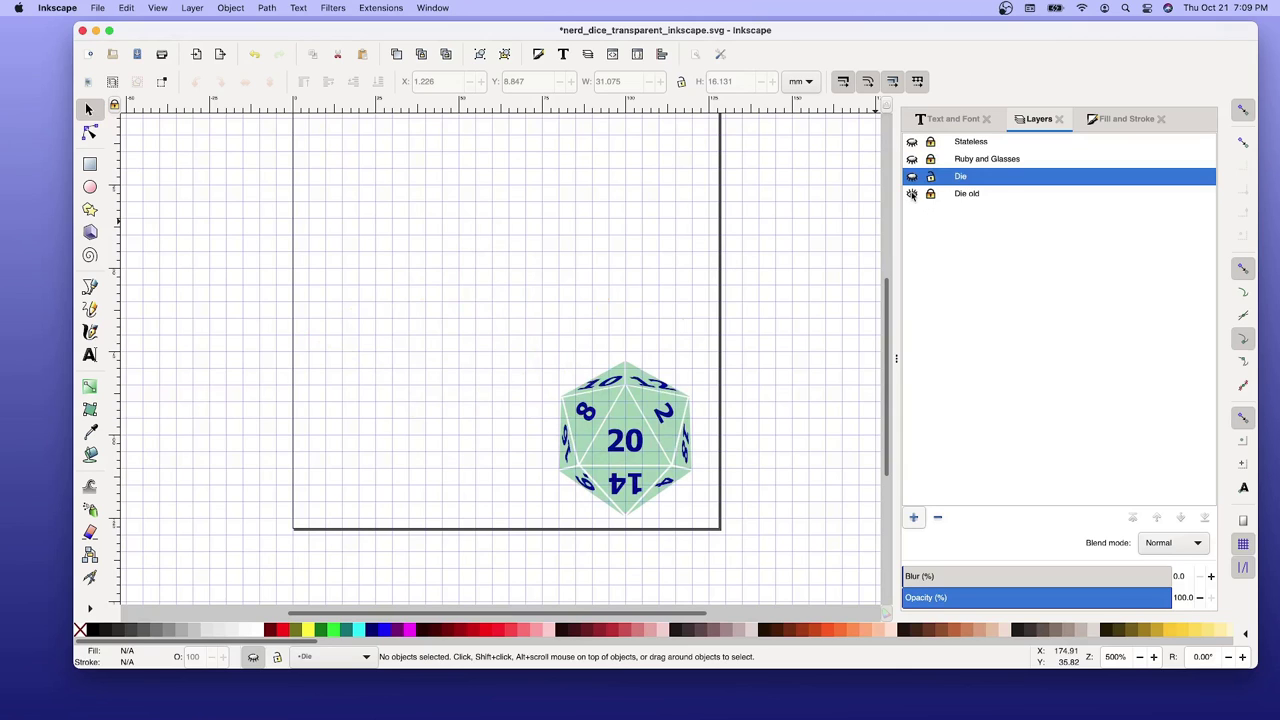
# Import d20_nerd_dice_seafoam_alt.svg from the NerdDice folder into the Die layer.
pyautogui.click(98, 8)
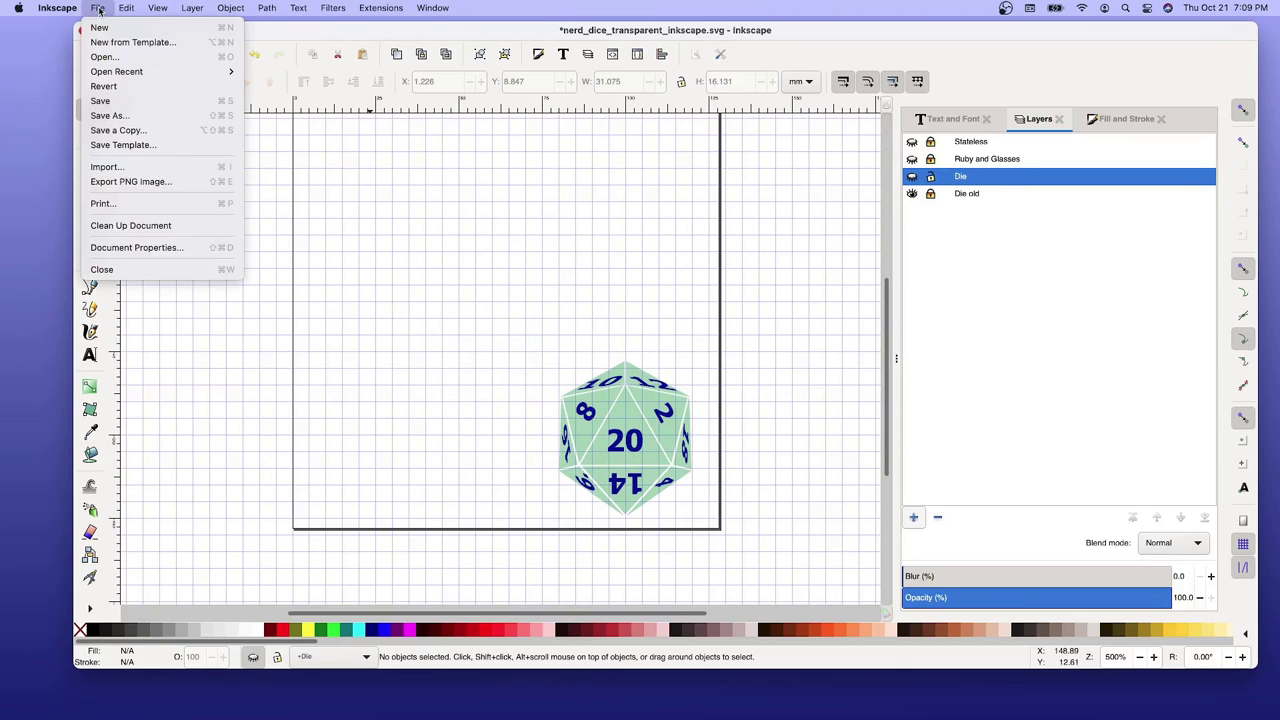
pyautogui.click(107, 167)
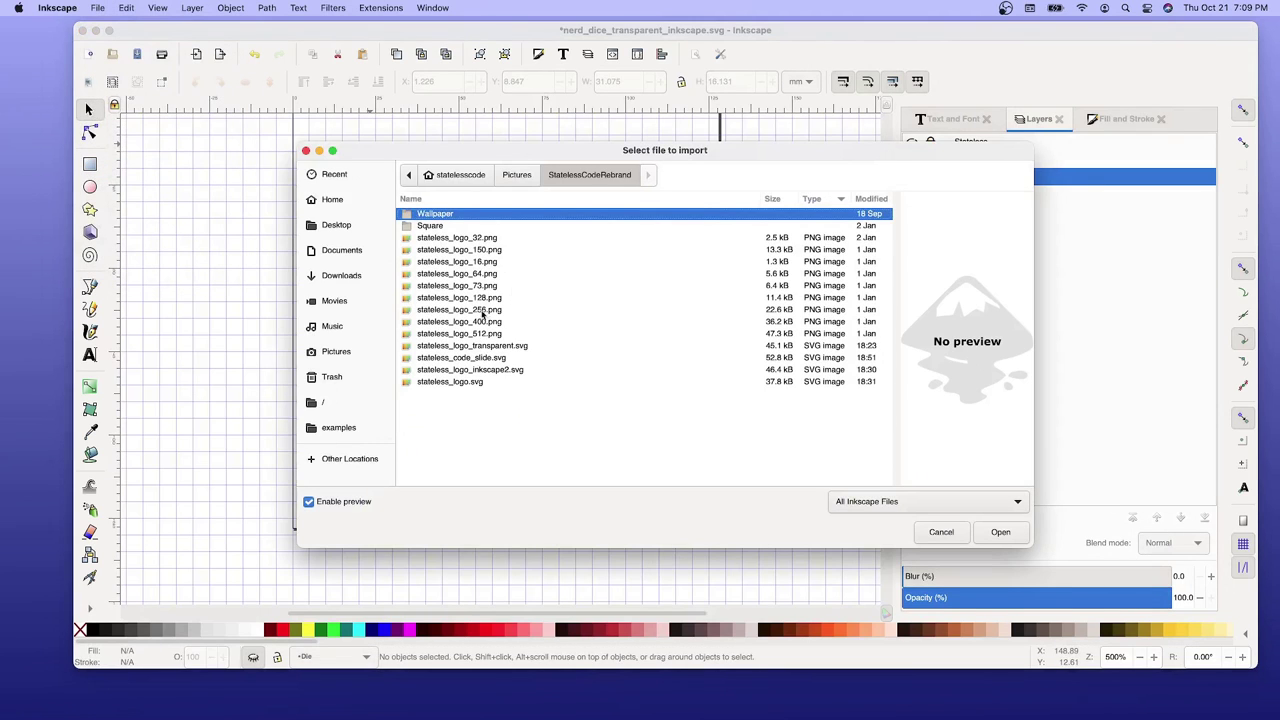
pyautogui.click(516, 175)
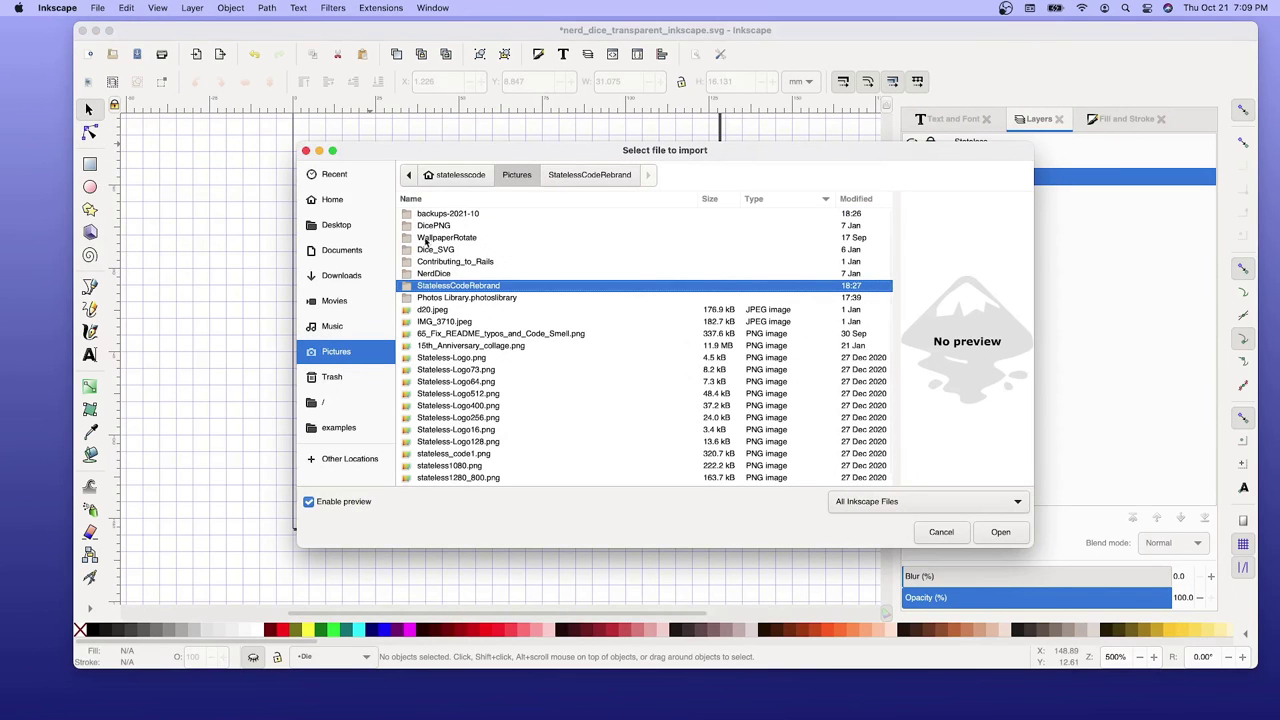
pyautogui.doubleClick(432, 273)
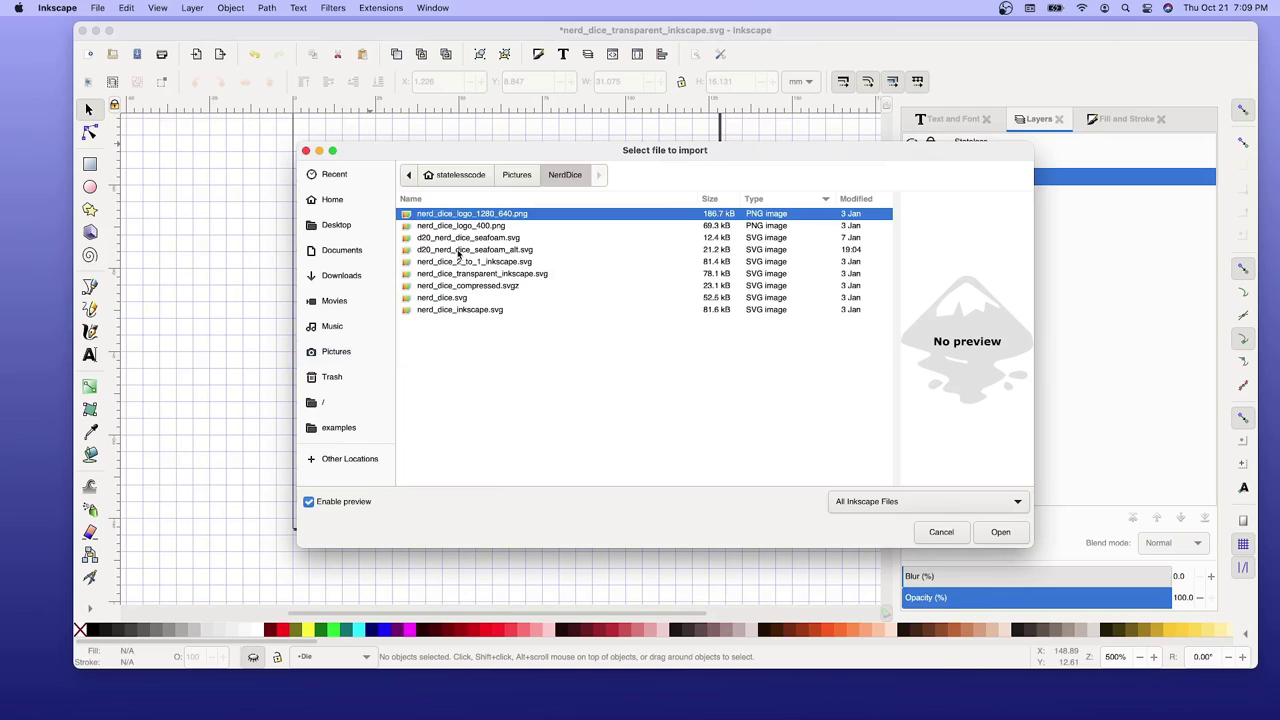
pyautogui.click(455, 238)
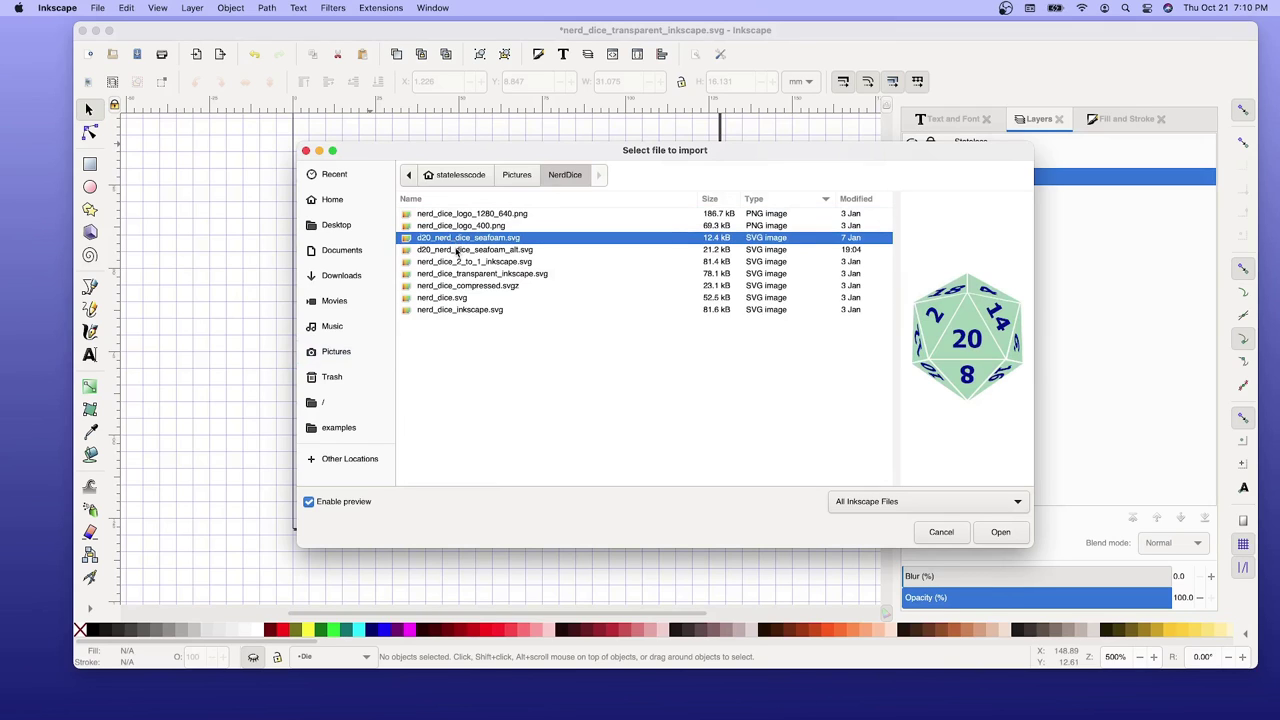
pyautogui.click(457, 250)
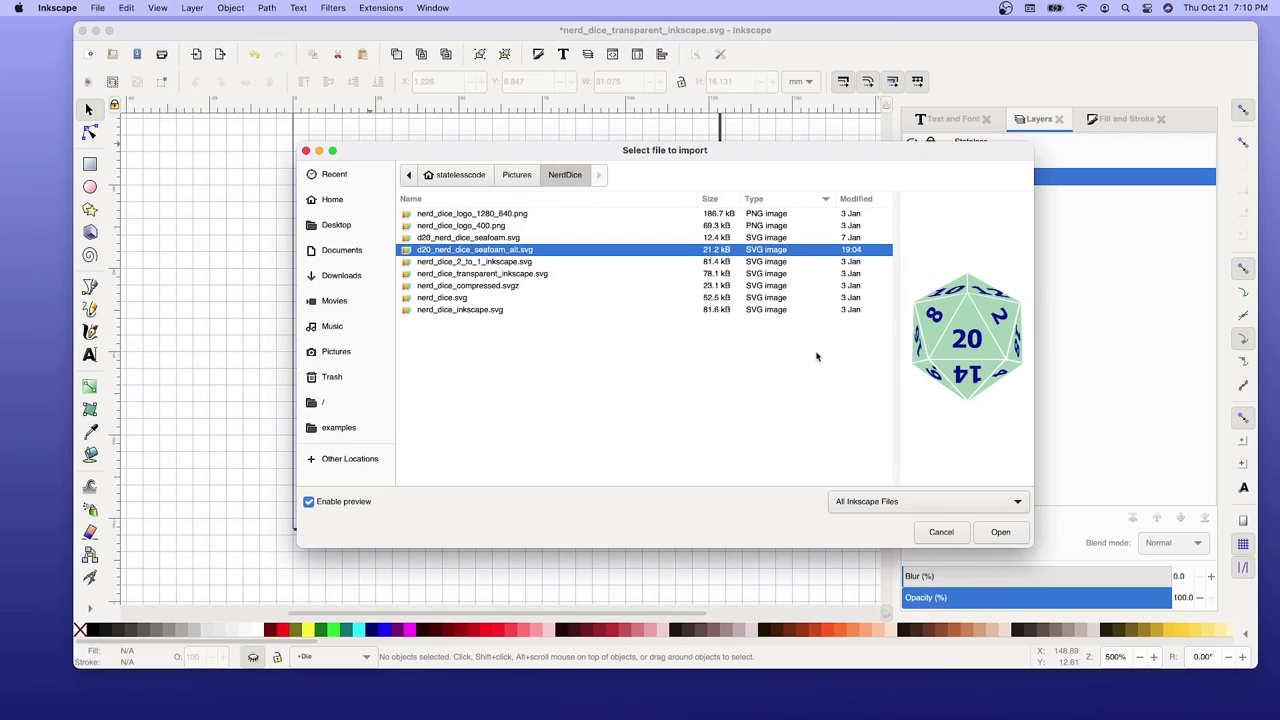
pyautogui.click(998, 533)
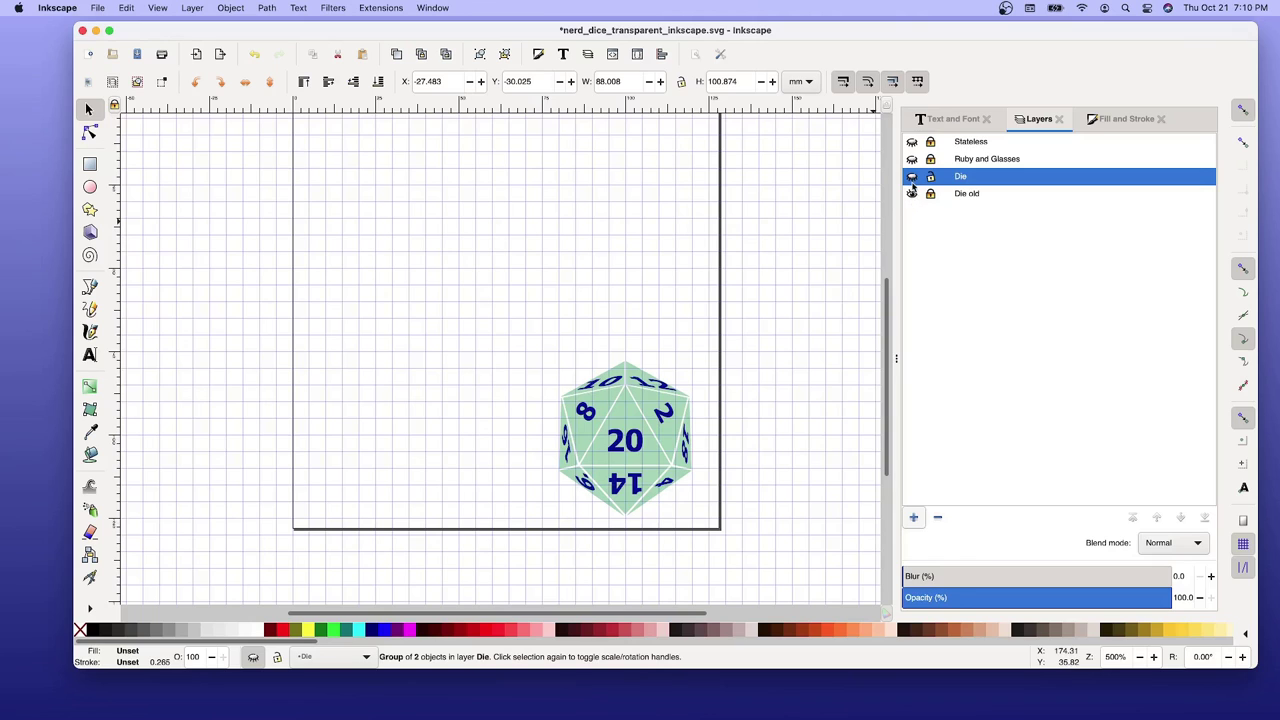
# Show the Die layer and scale the imported d20 down to about 16%.
pyautogui.click(911, 177)
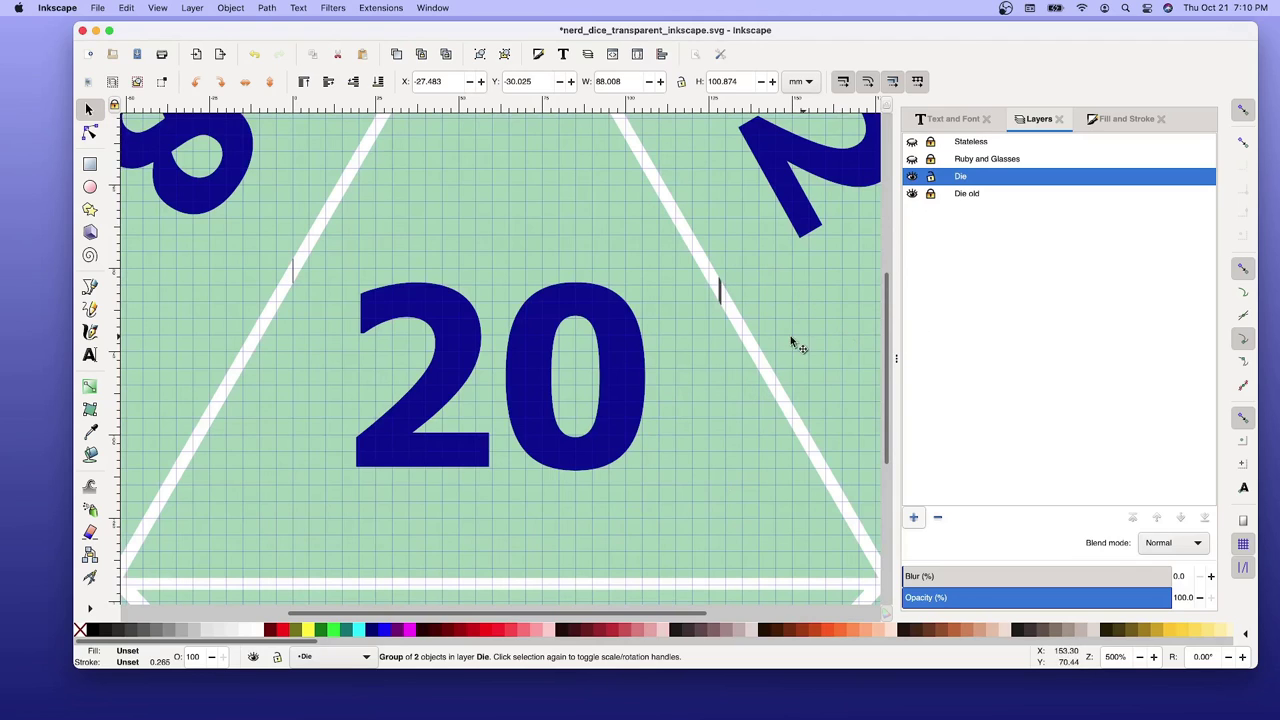
pyautogui.scroll(-1, 716, 318)
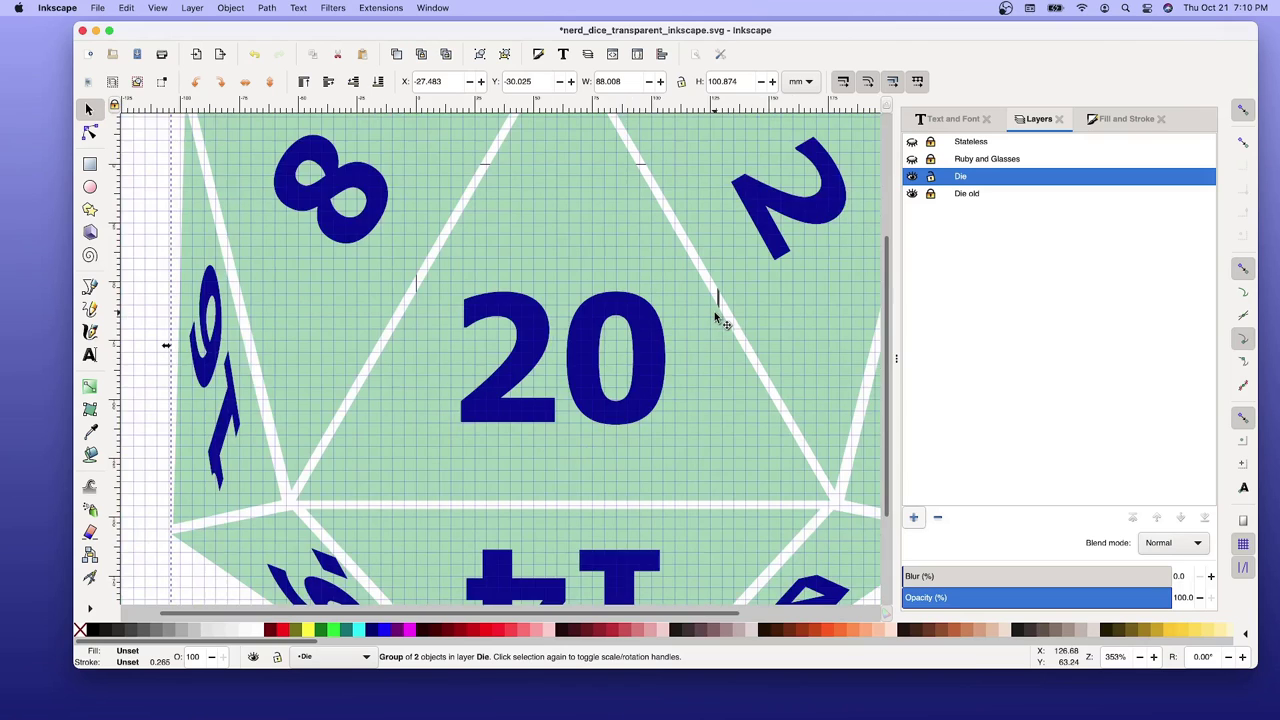
pyautogui.scroll(-2, 716, 318)
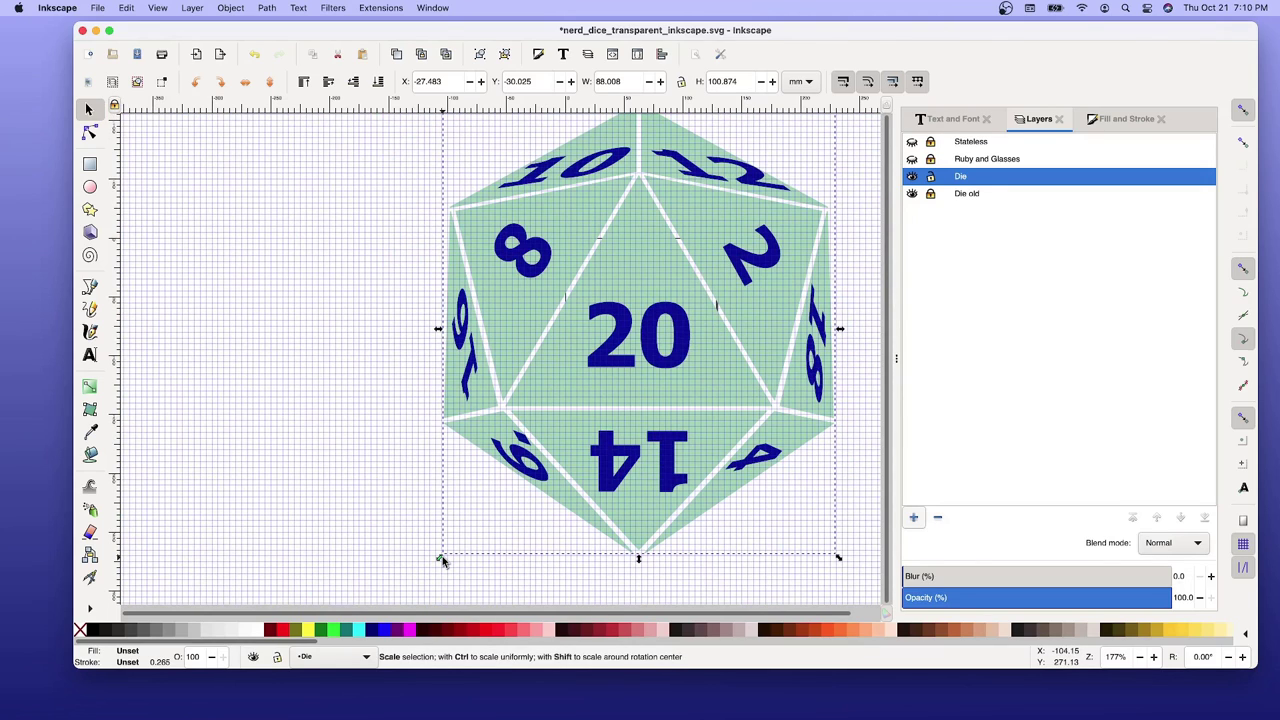
pyautogui.moveTo(441, 562); pyautogui.dragTo(519, 507)
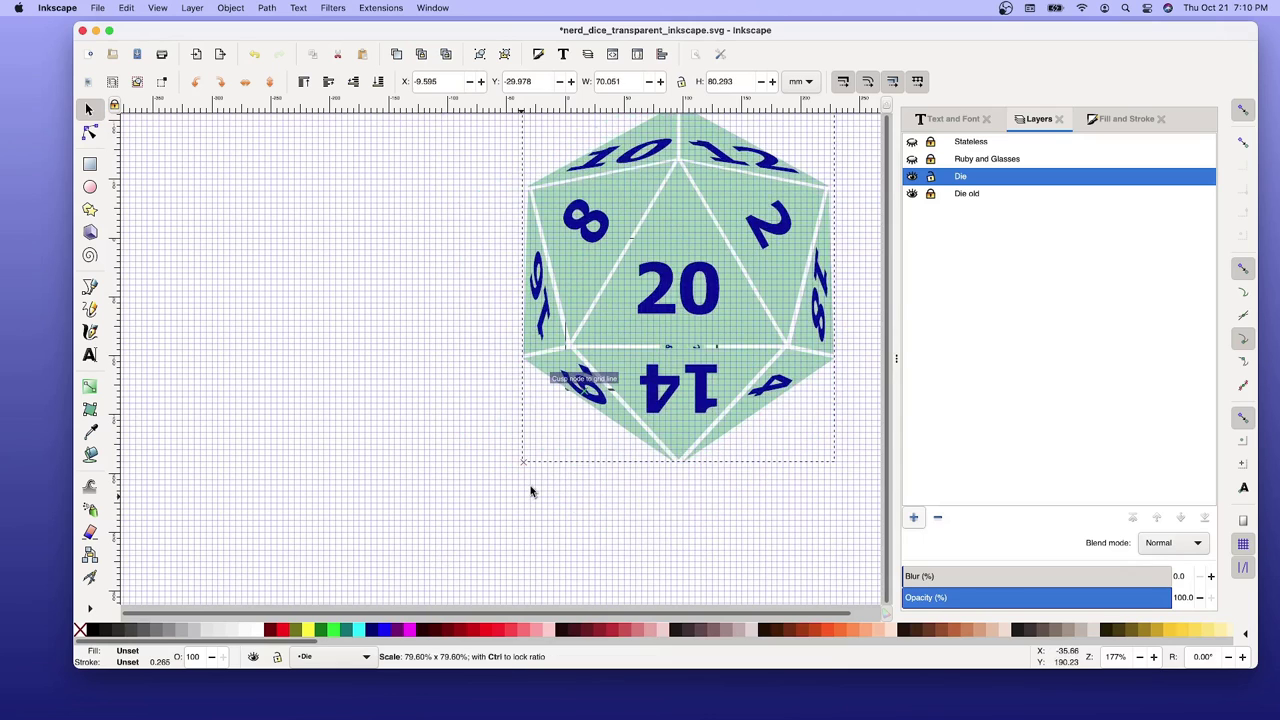
pyautogui.moveTo(531, 490); pyautogui.dragTo(770, 189)
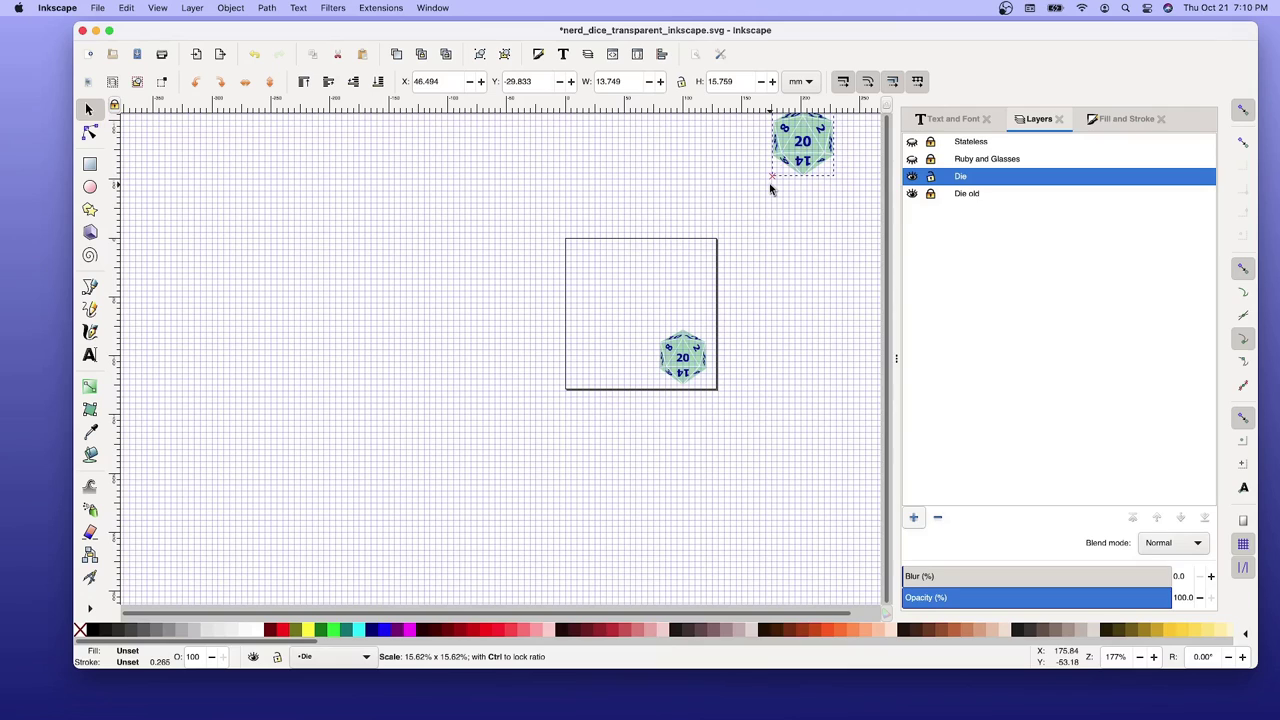
pyautogui.moveTo(769, 183); pyautogui.dragTo(769, 183)
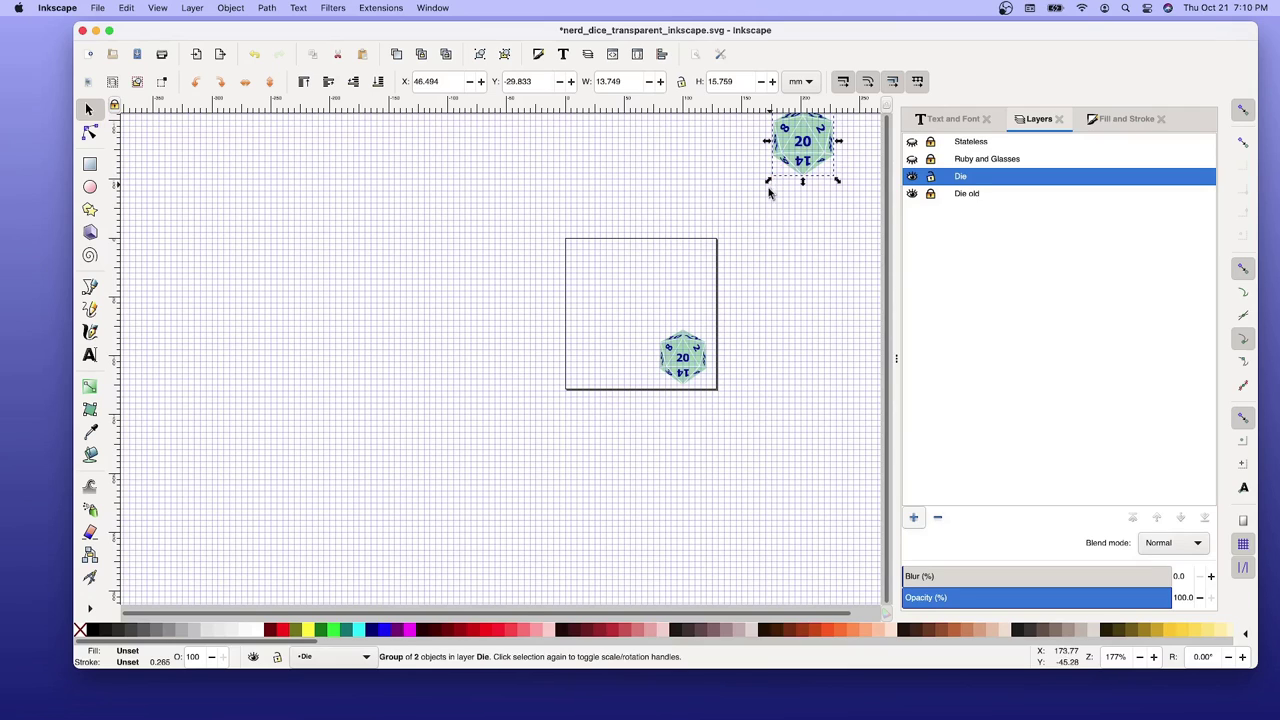
# Unlock the Die old layer and select the old die to check its placement.
pyautogui.click(683, 368)
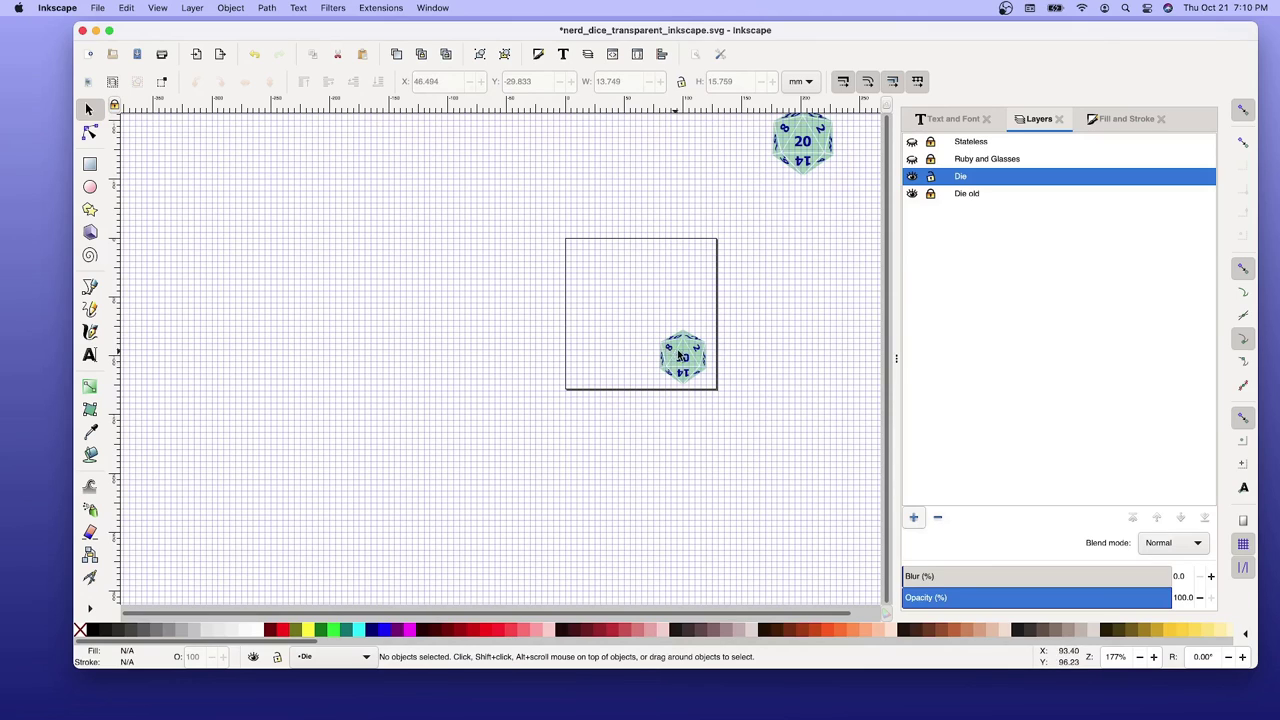
pyautogui.click(932, 195)
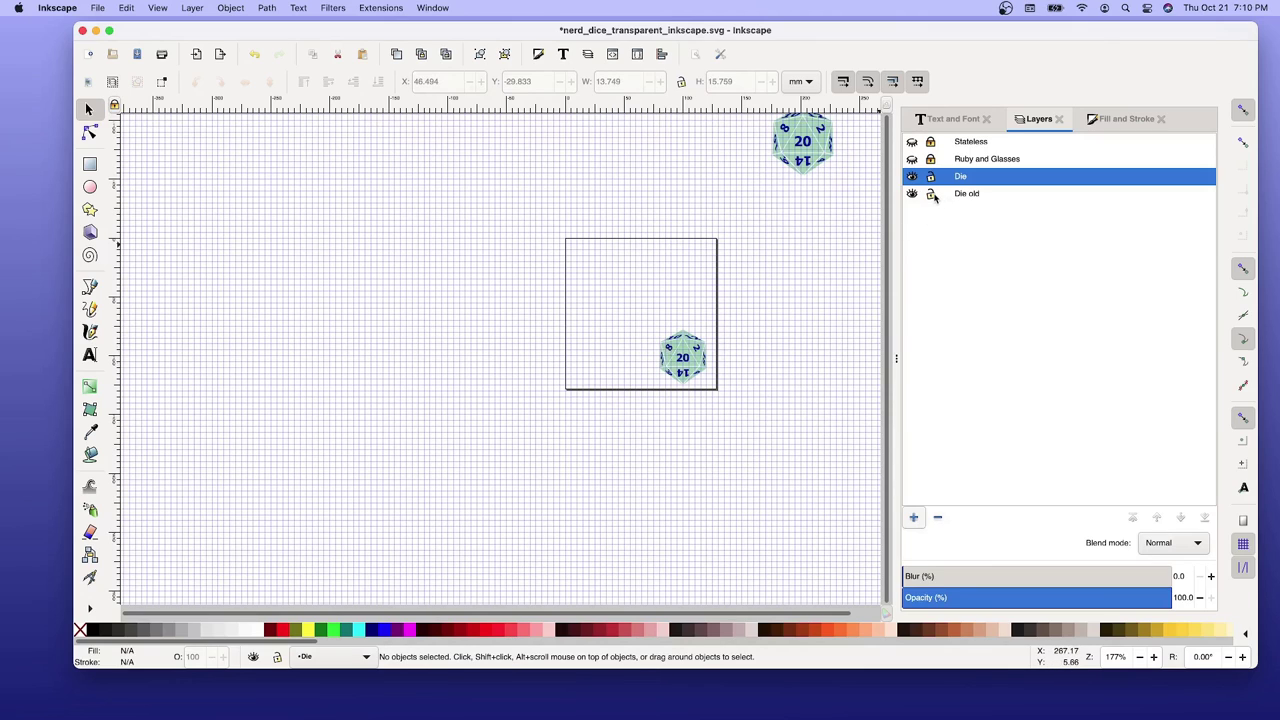
pyautogui.click(683, 361)
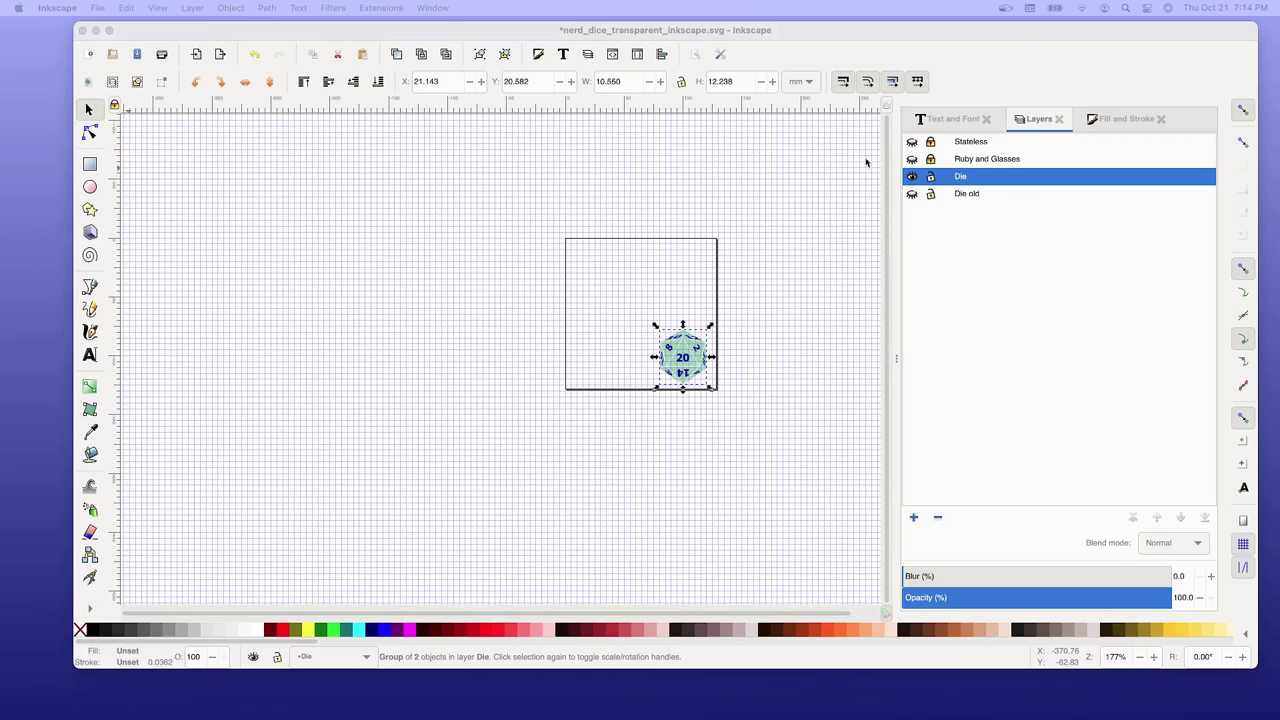
# Compare the new and old dice by toggling the Die and Die old layers' visibility.
pyautogui.click(963, 196)
pyautogui.click(965, 195)
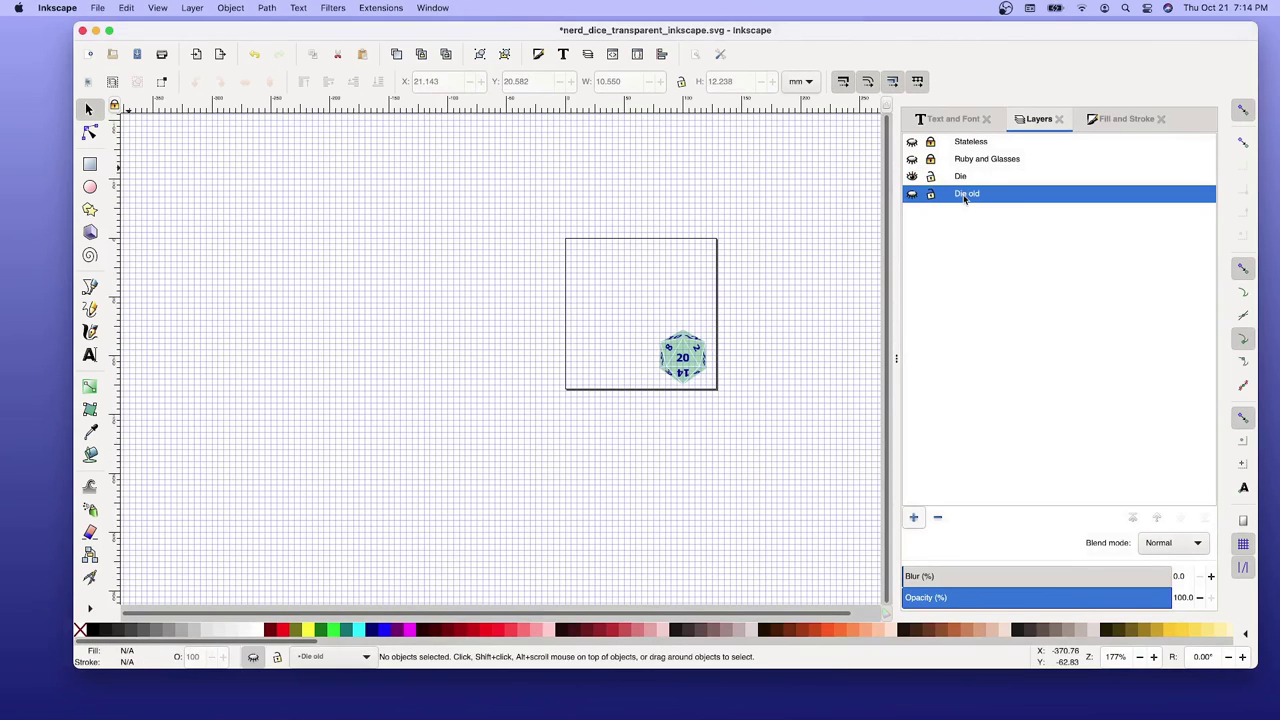
pyautogui.click(961, 180)
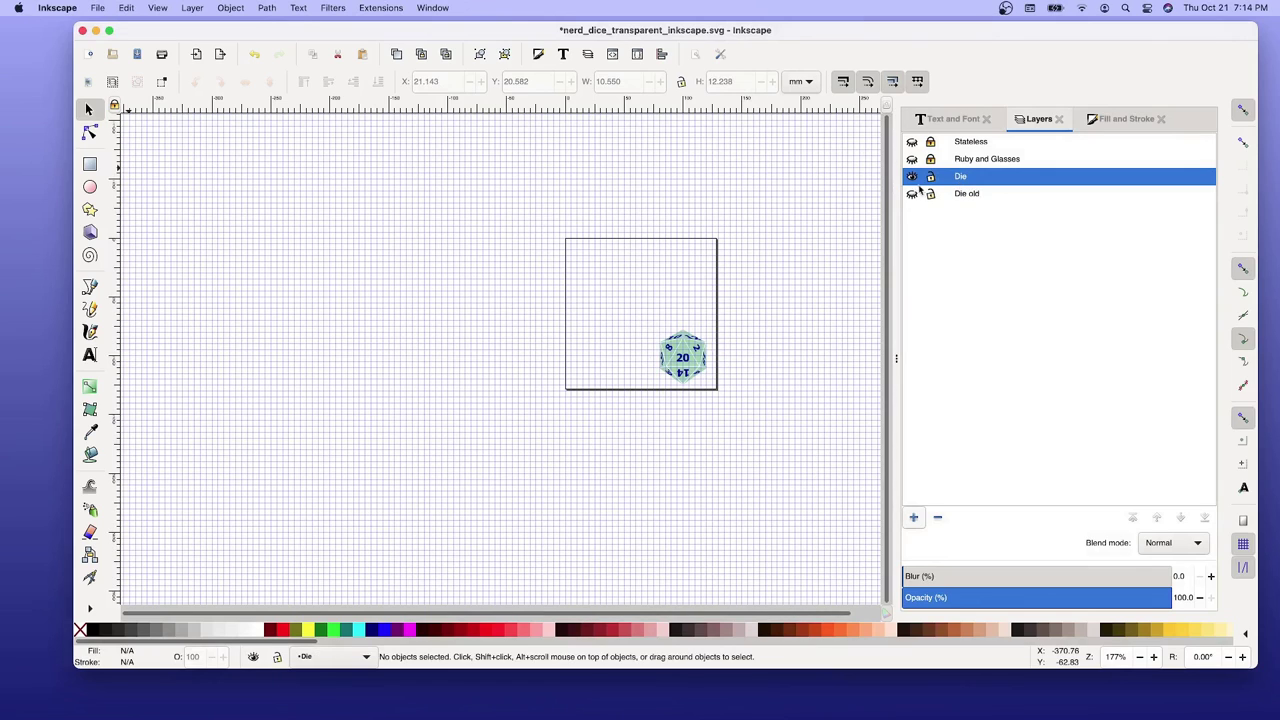
pyautogui.click(912, 193)
pyautogui.click(912, 178)
pyautogui.click(912, 178)
pyautogui.click(912, 194)
pyautogui.click(912, 194)
# Delete the Die old layer and unhide the Ruby and Glasses and Stateless logo layers.
pyautogui.click(973, 195)
pyautogui.rightClick(973, 195)
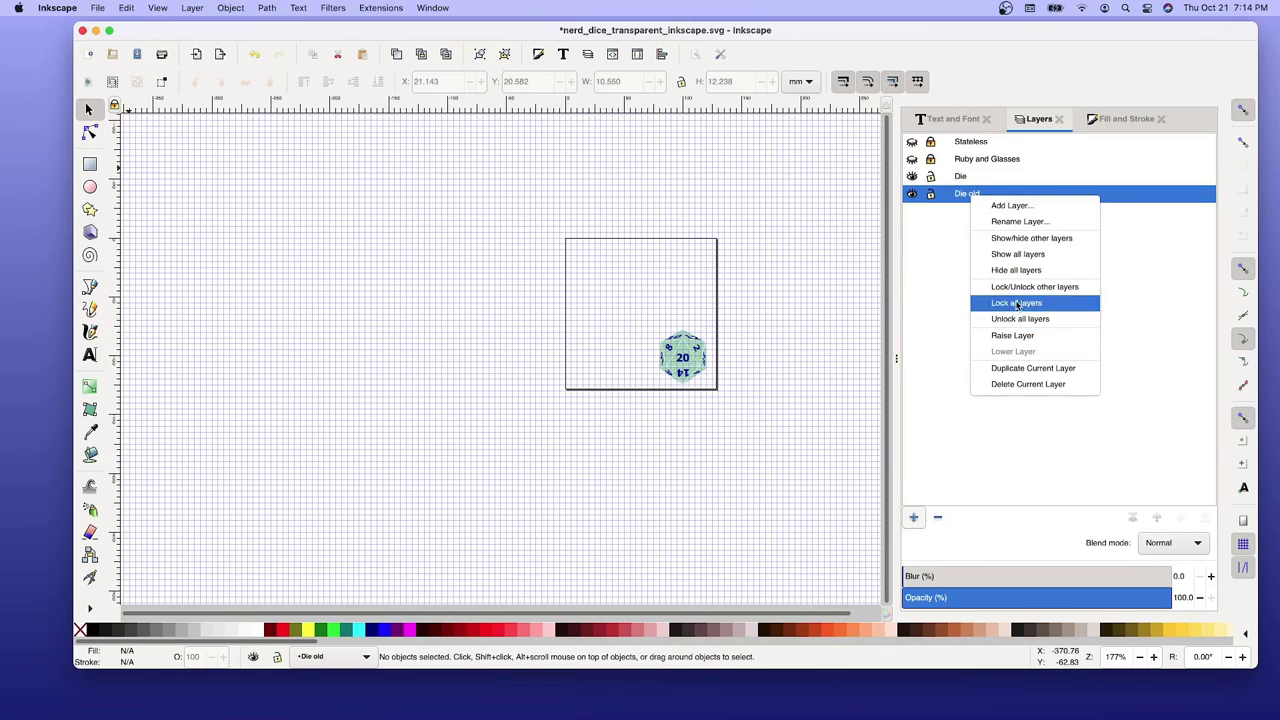
pyautogui.click(1020, 384)
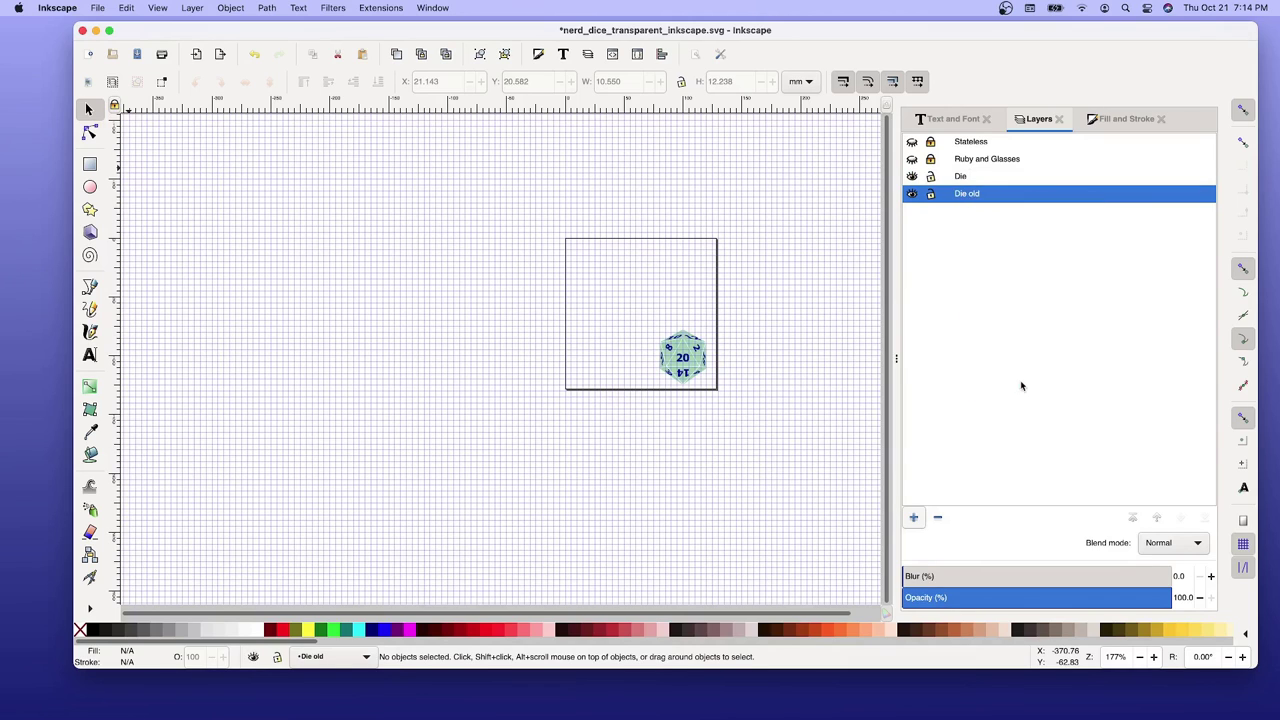
pyautogui.click(911, 158)
pyautogui.click(911, 142)
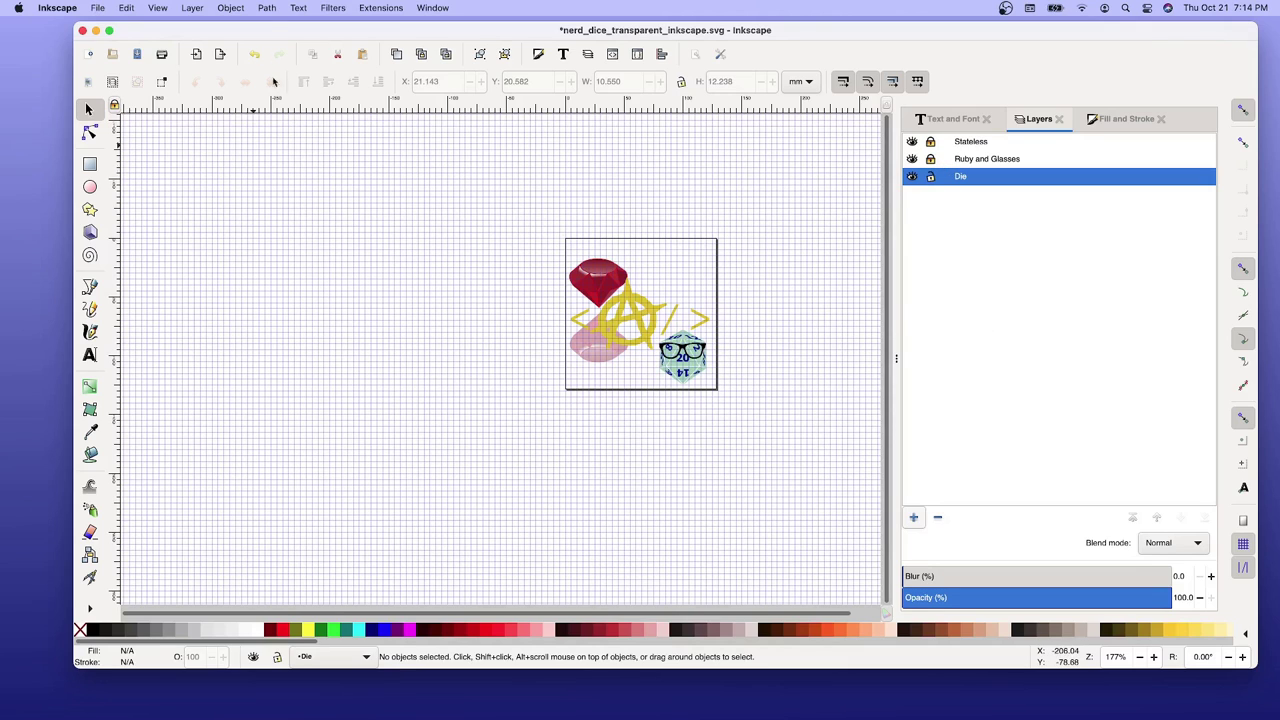
# Save nerd_dice_transparent_inkscape.svg and switch to the Finder SVG_New window.
pyautogui.click(96, 9)
pyautogui.click(105, 101)
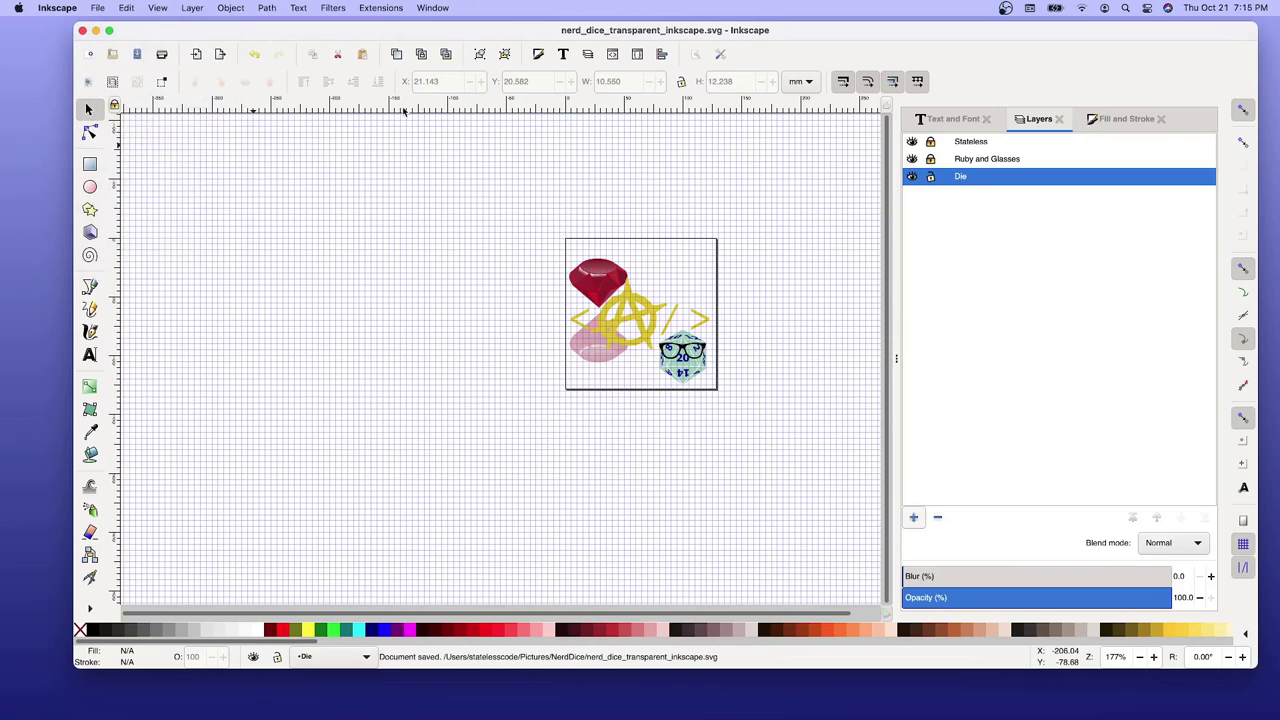
pyautogui.press('super+q')
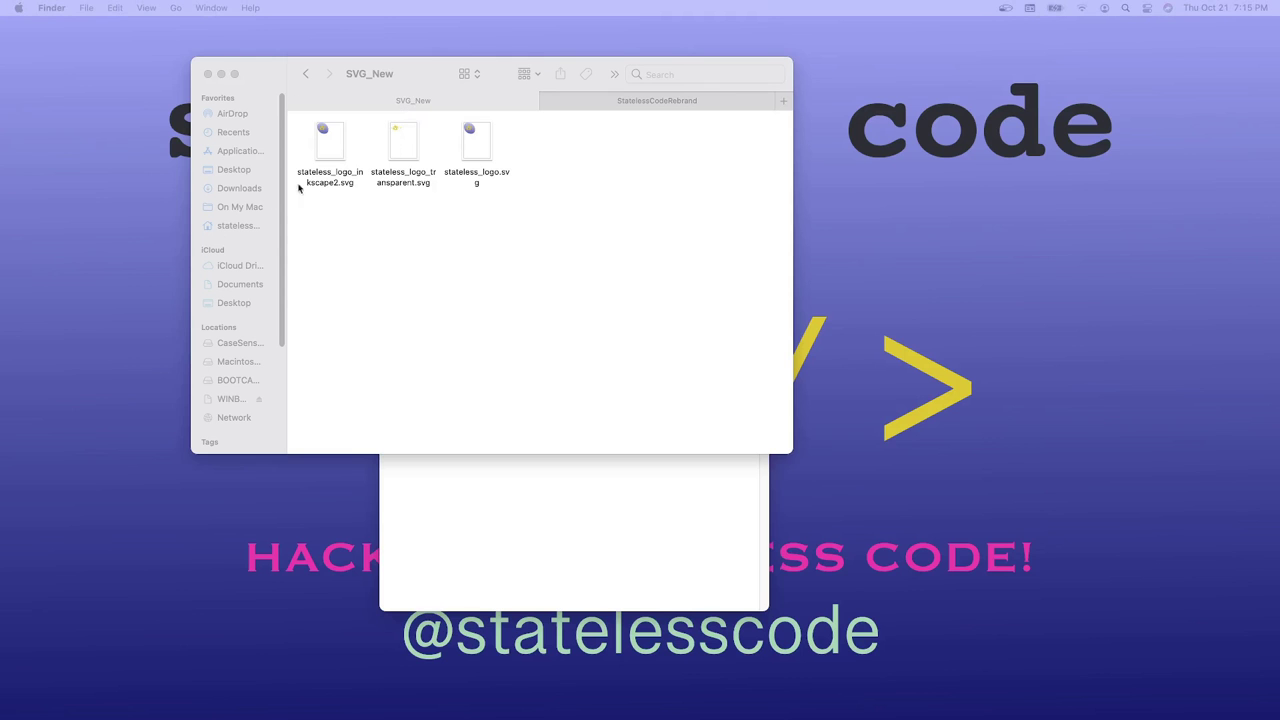